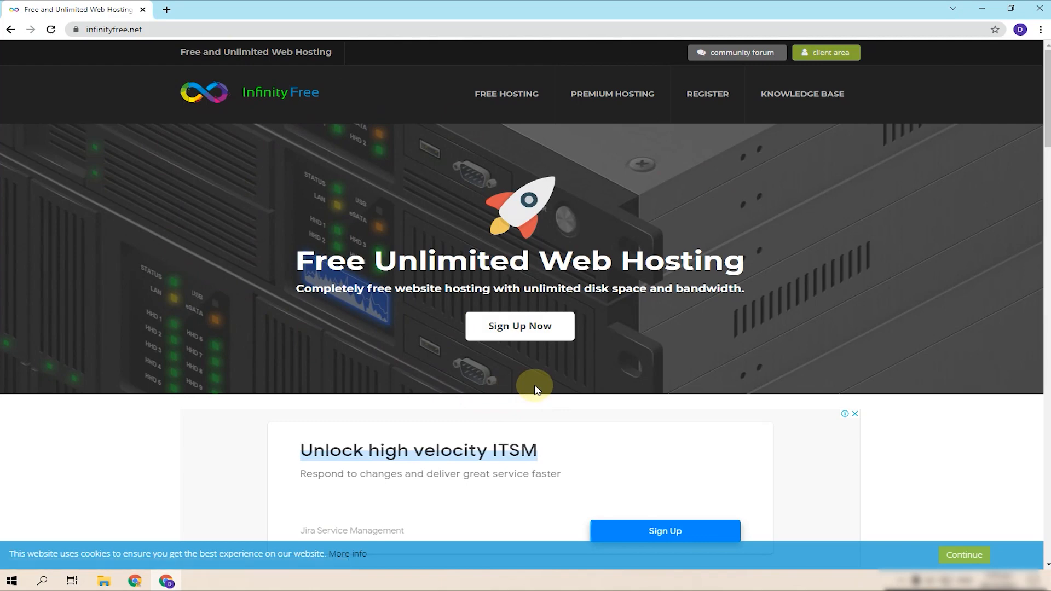
- Open InfinityFree's free account sign-up form and a new browser tab
left_click(525, 339)
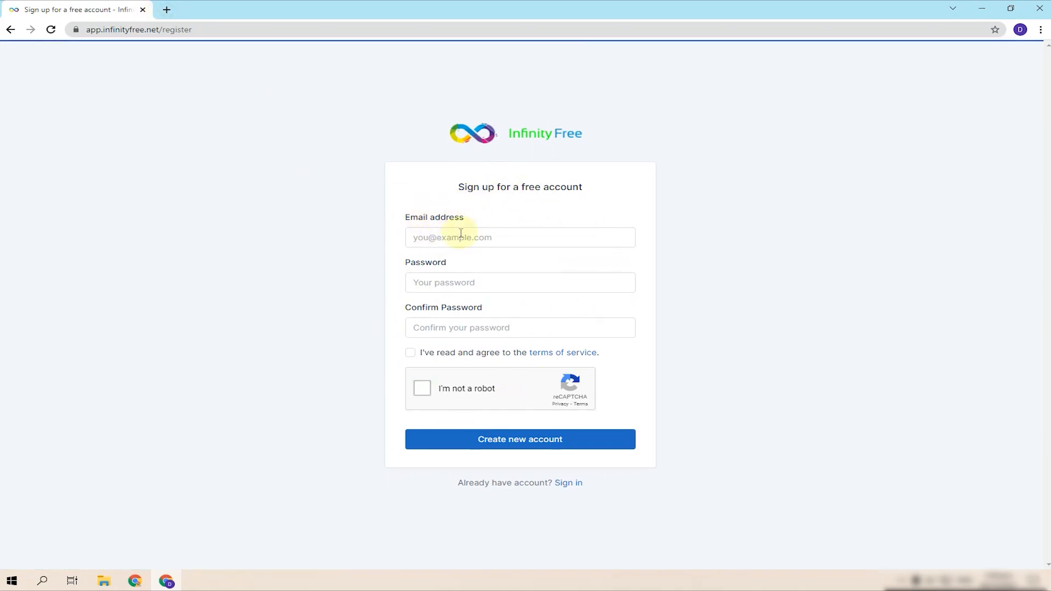
left_click(166, 9)
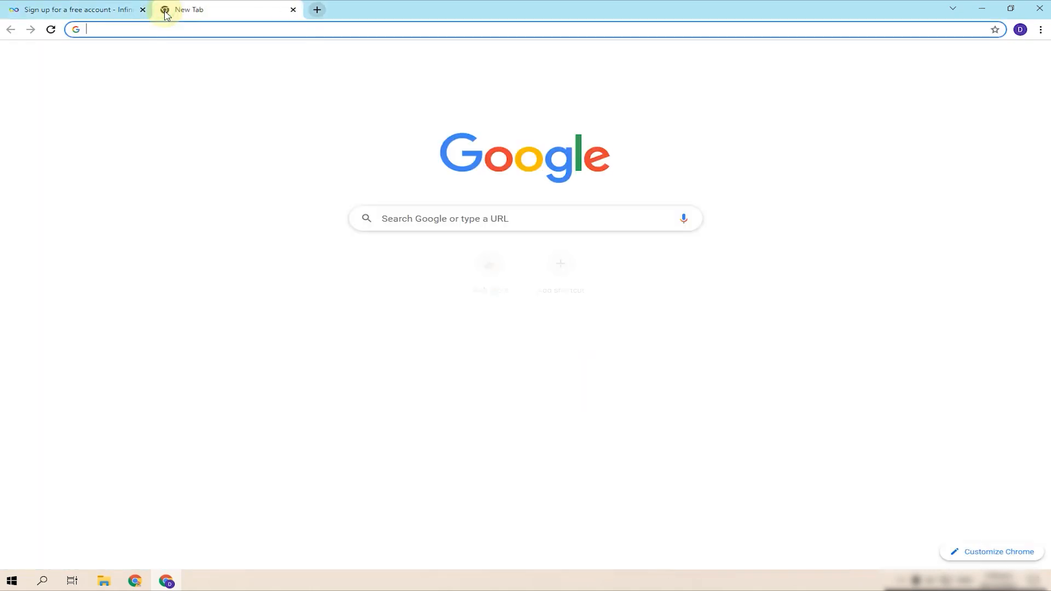
type("m")
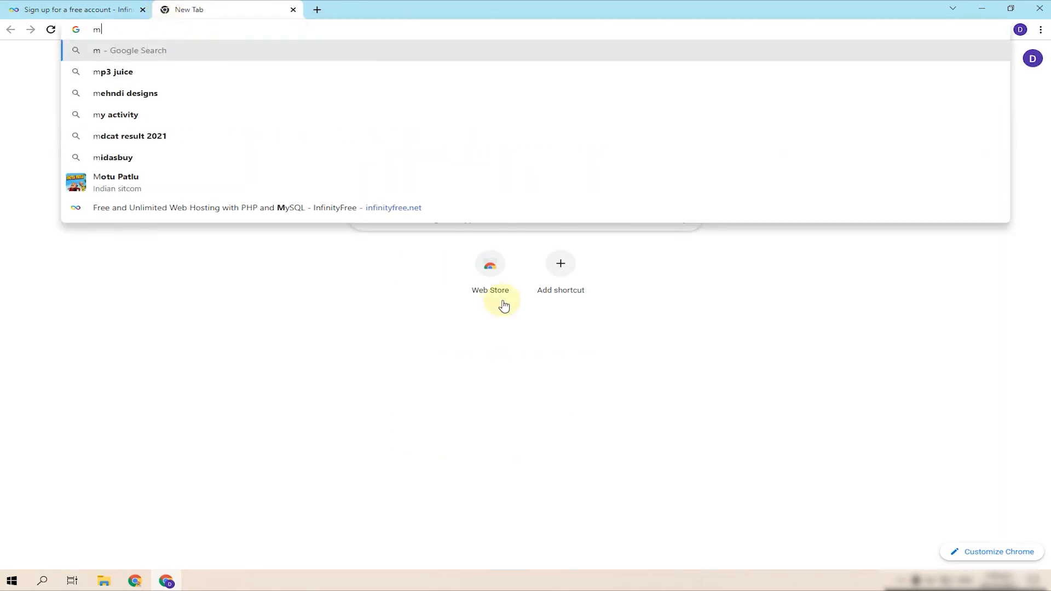
left_click(792, 329)
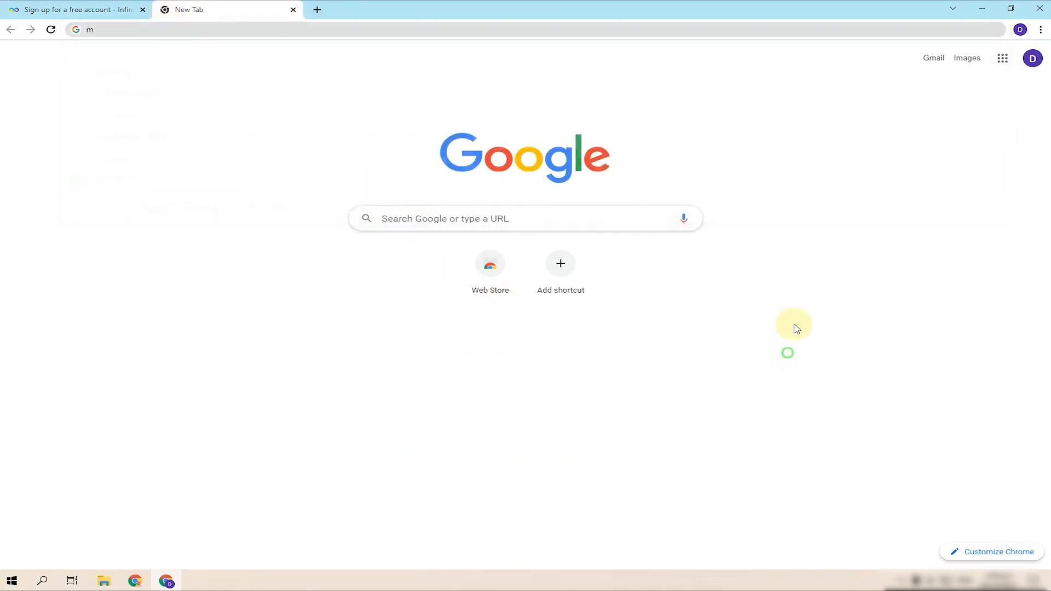
- Copy the signed-in Google account's e-mail address and return to the sign-up form's e-mail field
left_click(1033, 58)
triple_click(944, 159)
key("ctrl+c")
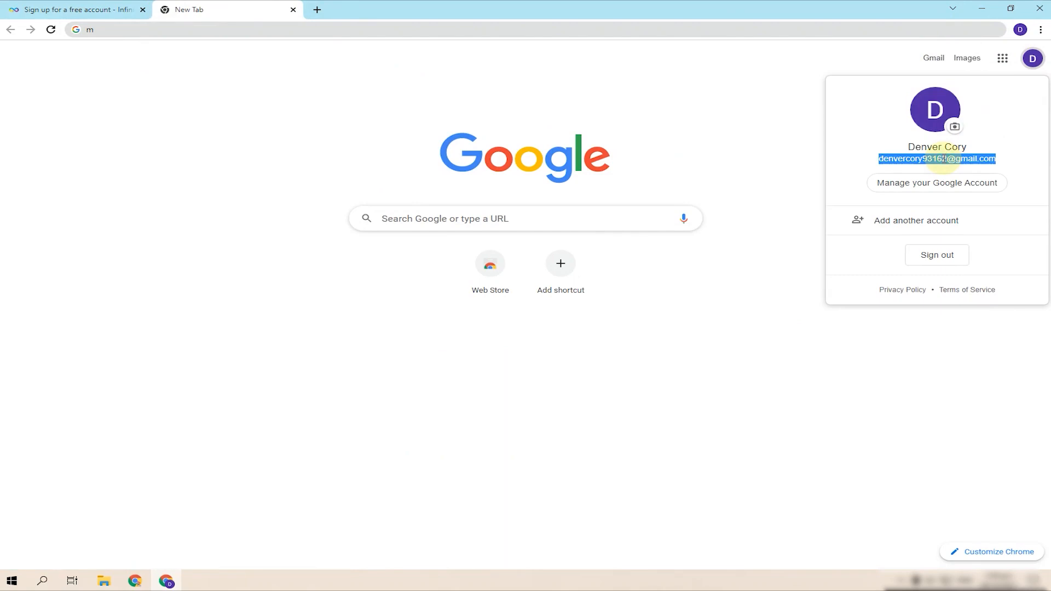
left_click(1047, 89)
left_click(1032, 58)
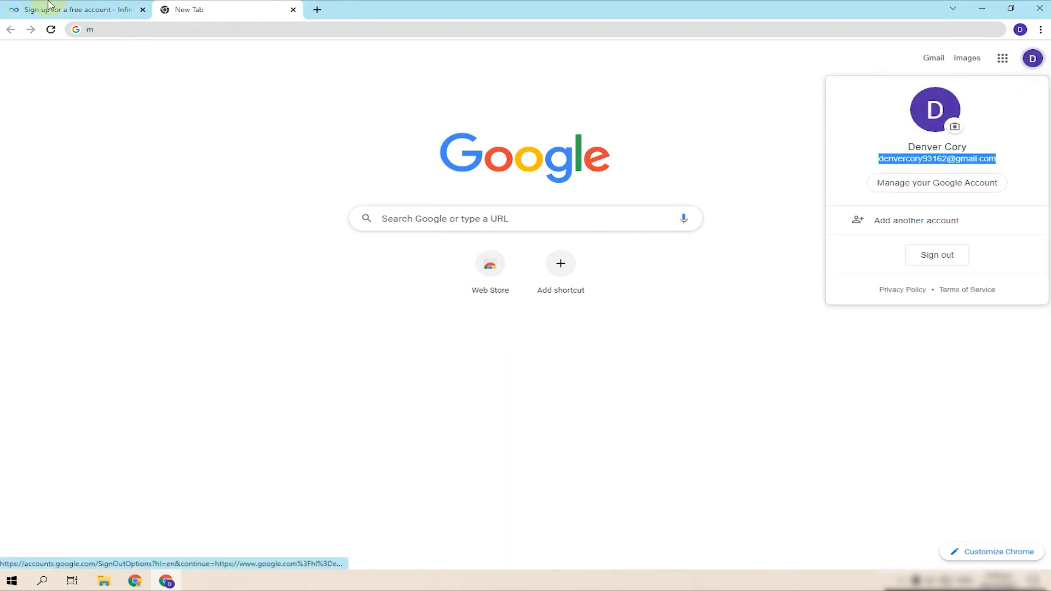
left_click(49, 10)
left_click(452, 235)
- Paste the copied e-mail address, then enter and confirm the account password
key("ctrl+v")
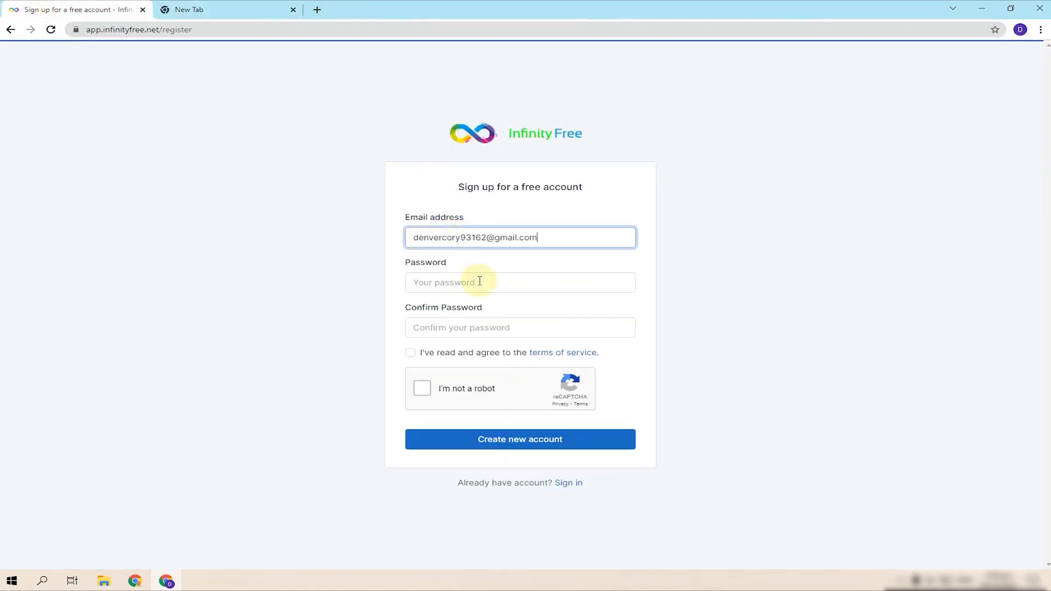
left_click(481, 281)
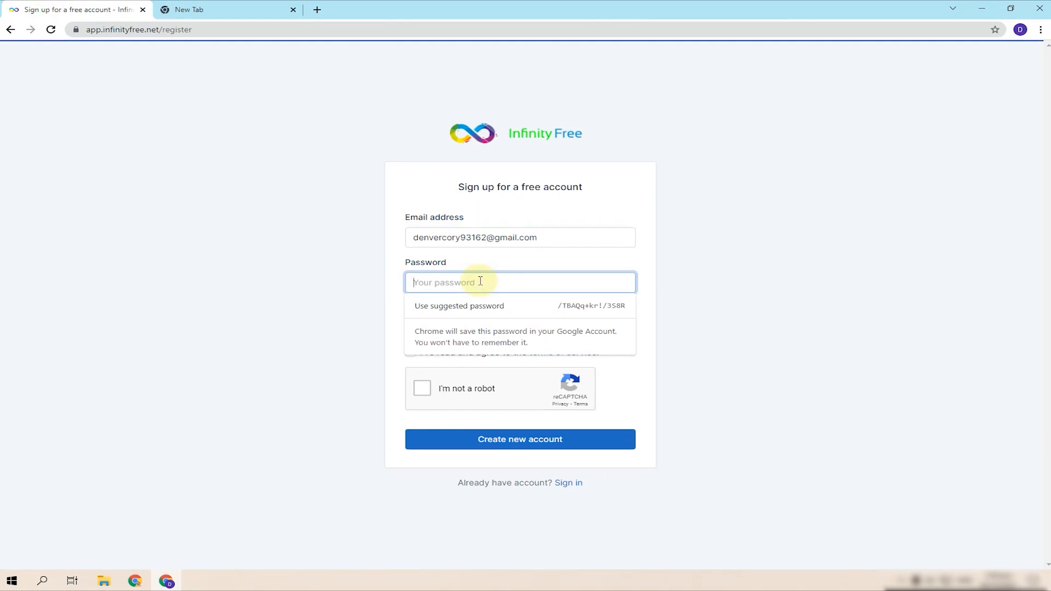
type("•••••••••••")
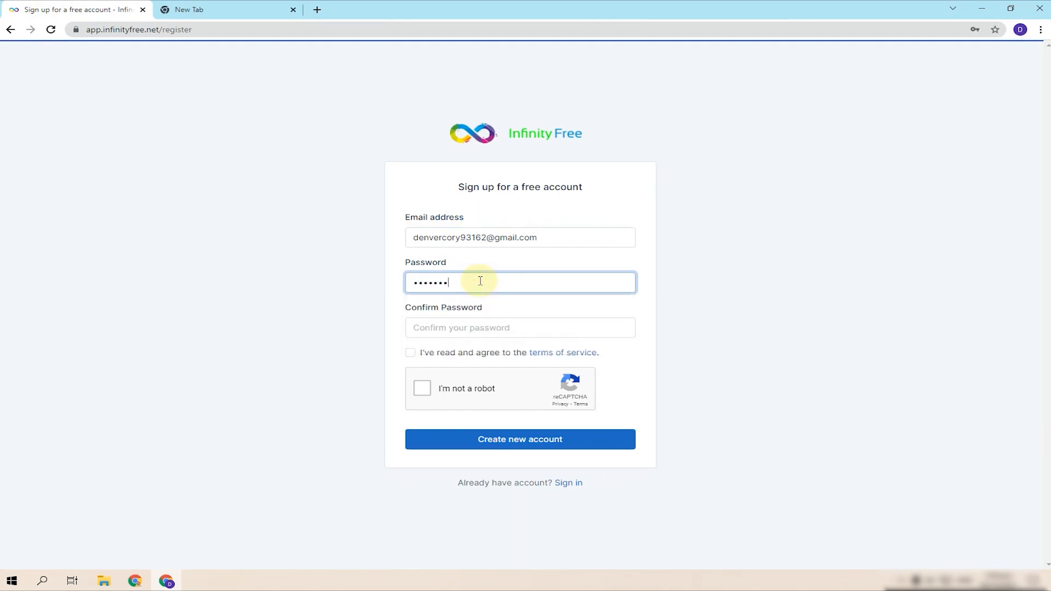
key("Tab")
type("••••••••••")
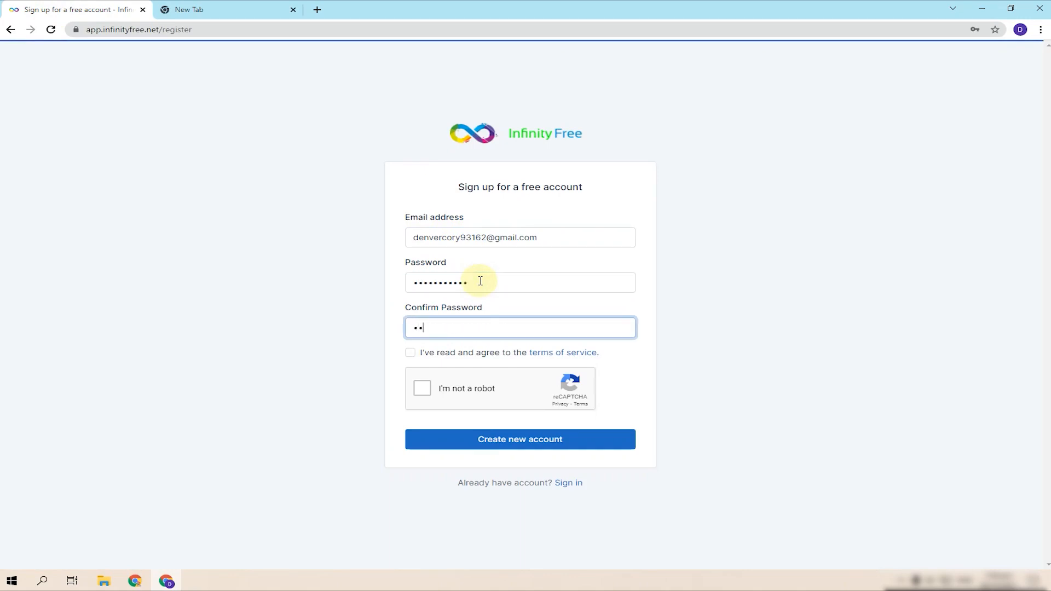
type("•")
left_click(470, 239)
left_click(481, 283)
left_click(490, 328)
left_click(500, 284)
left_click(486, 328)
- Accept the terms of service, pass the reCAPTCHA and create the new account
left_click(411, 356)
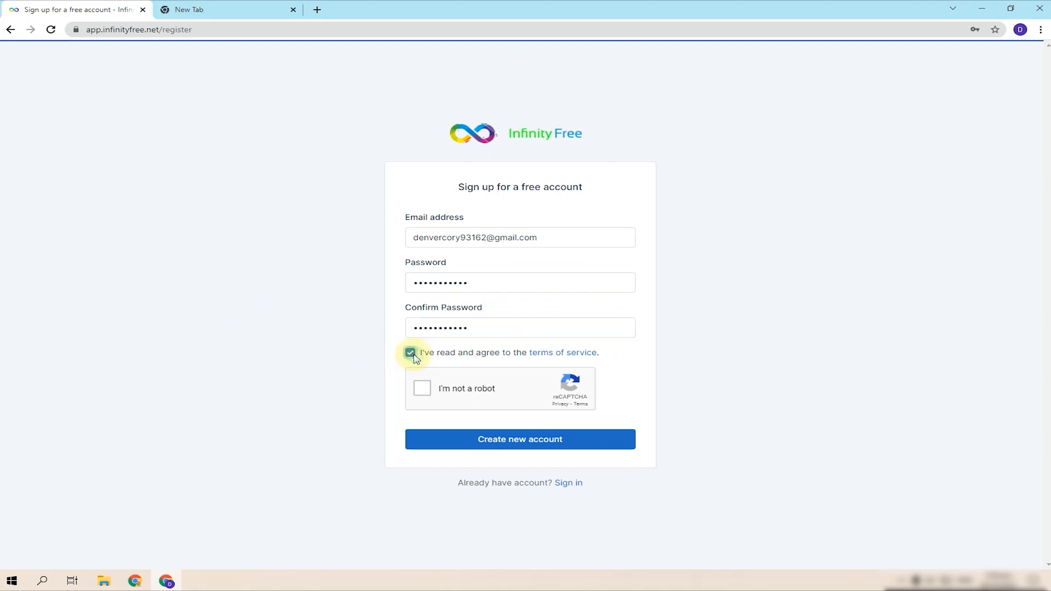
left_click(422, 394)
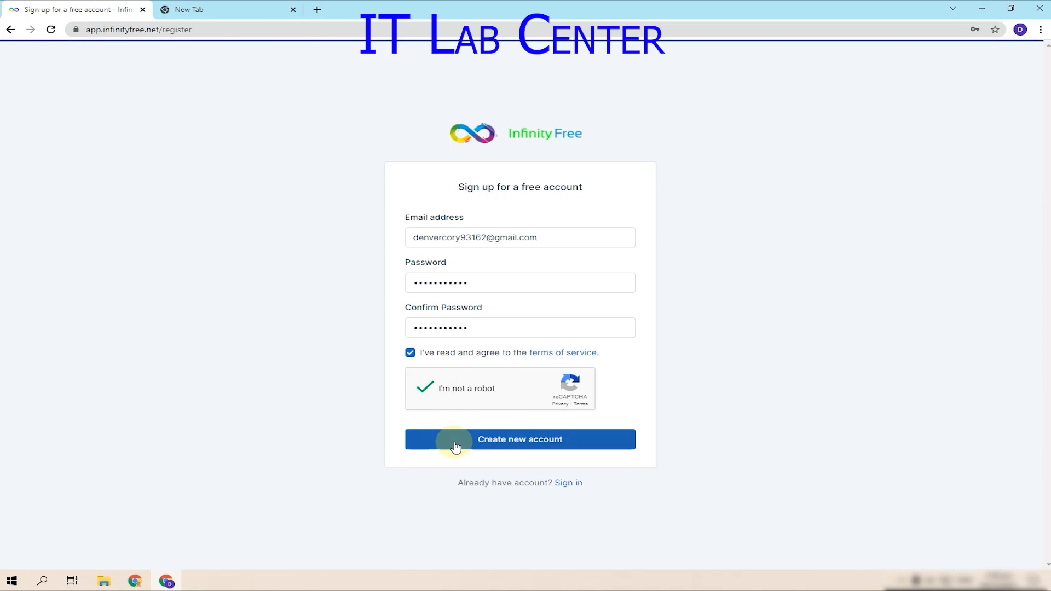
left_click(512, 448)
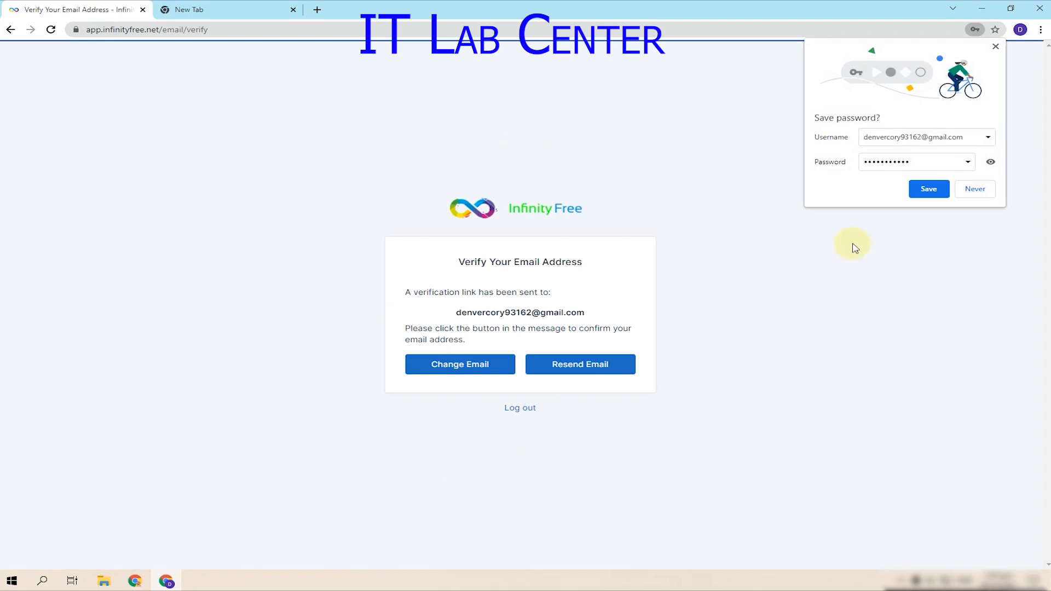
- Save the InfinityFree password in Chrome and highlight the Verify Your Email Address notice
left_click(931, 189)
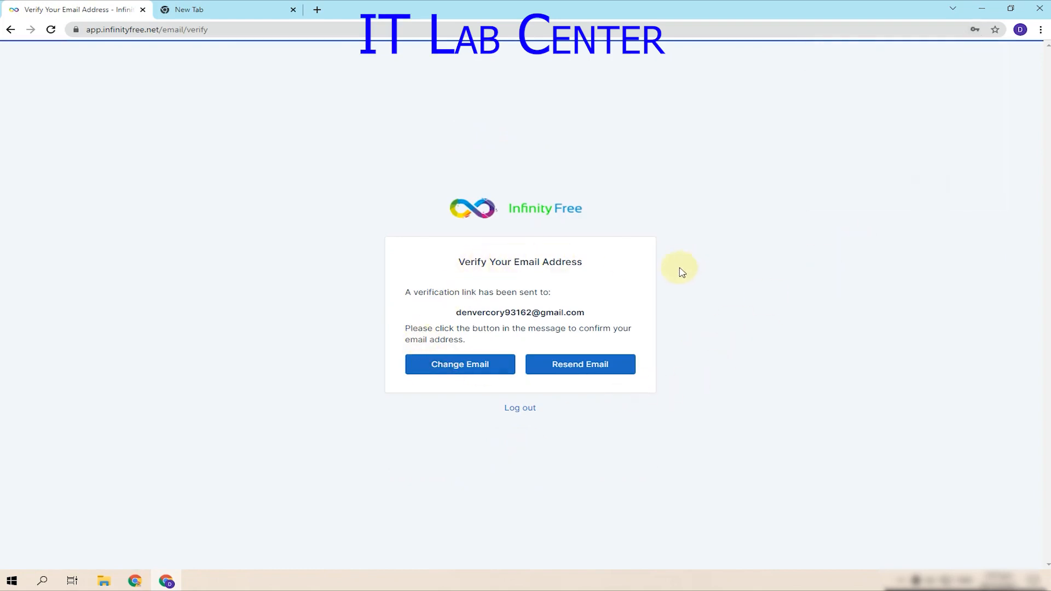
left_click_drag(447, 262, 627, 270)
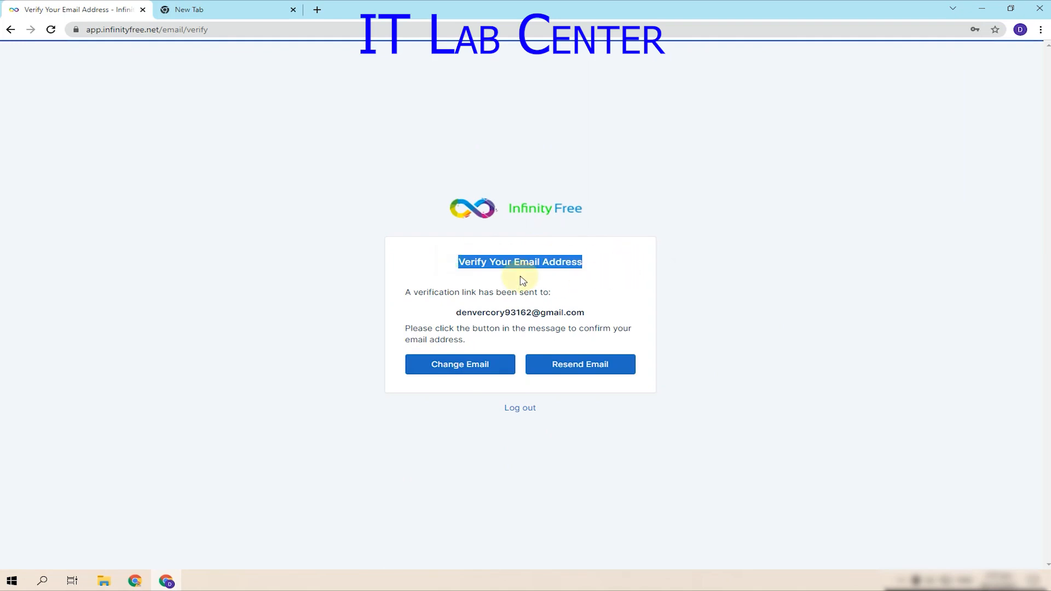
left_click_drag(411, 296, 582, 293)
left_click(416, 290)
- Reread where the verification link was sent, then open Gmail from the Google tab
left_click_drag(417, 291, 606, 296)
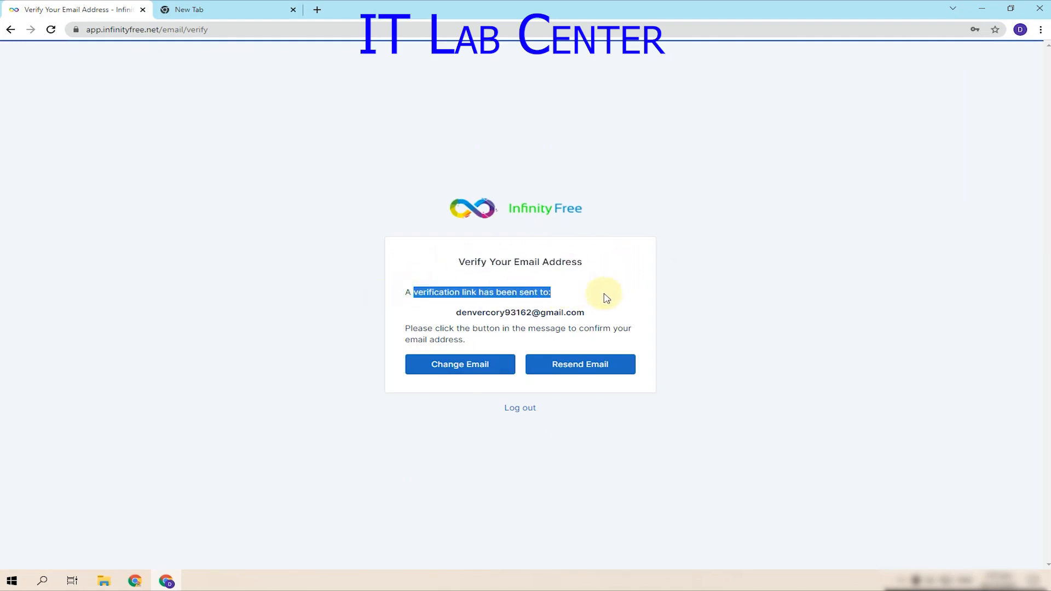
left_click_drag(454, 312, 638, 308)
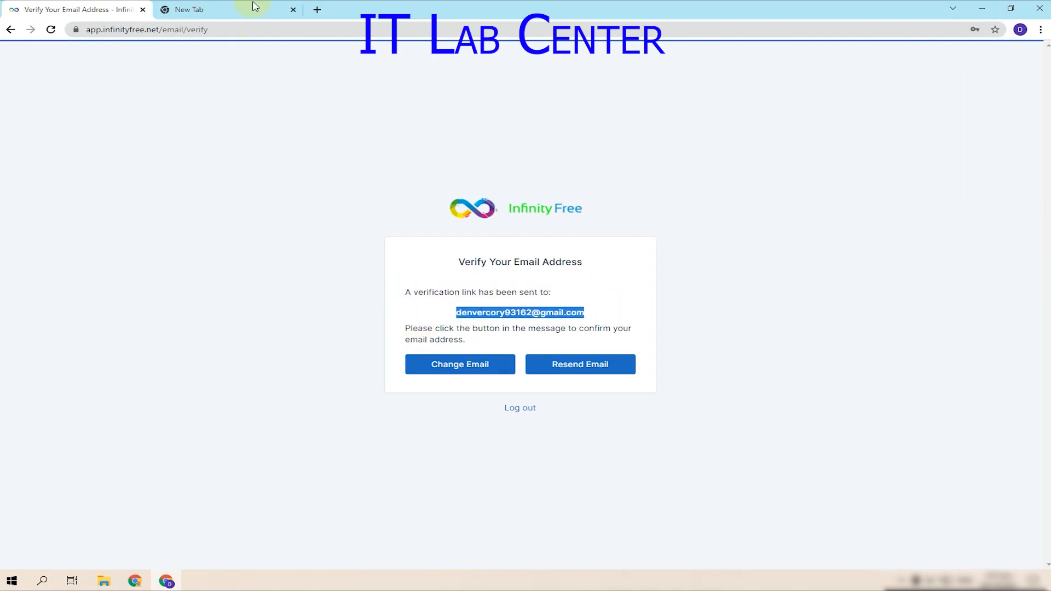
left_click(237, 9)
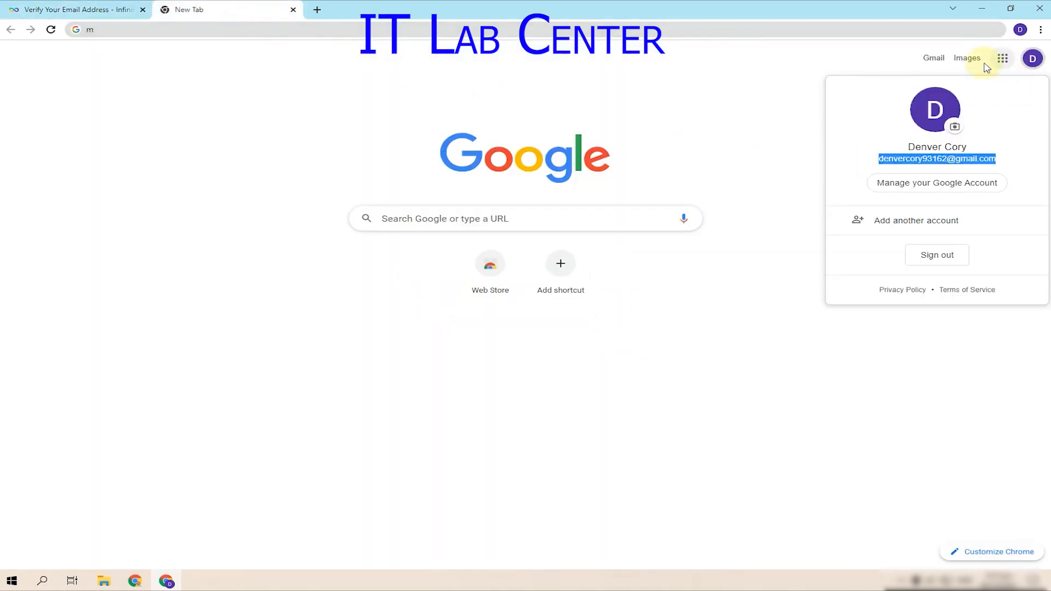
left_click(934, 58)
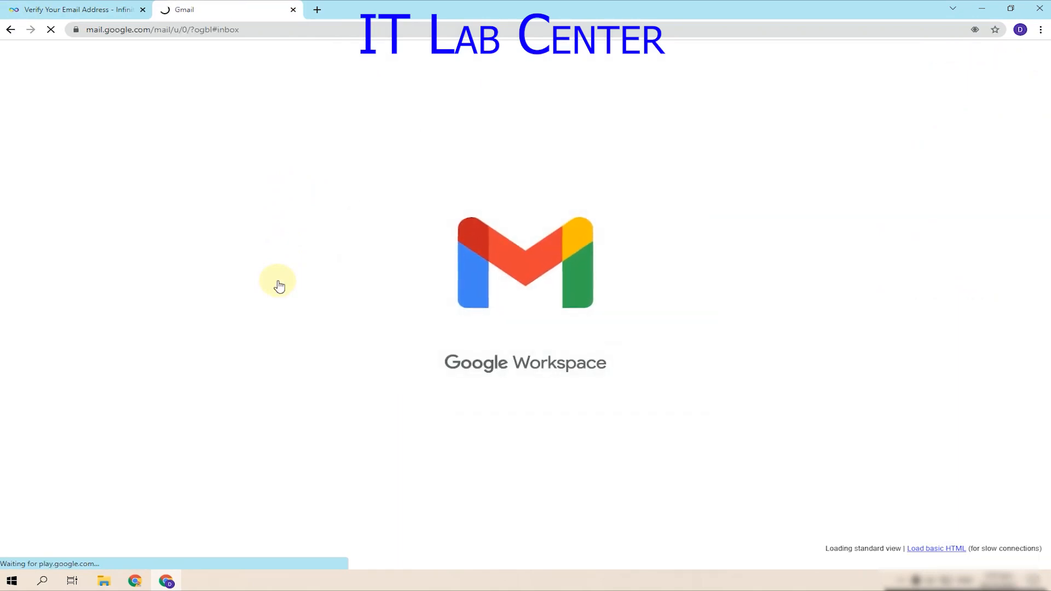
- Open InfinityFree's Verify Email Address message and confirm the address with its button
left_click(406, 151)
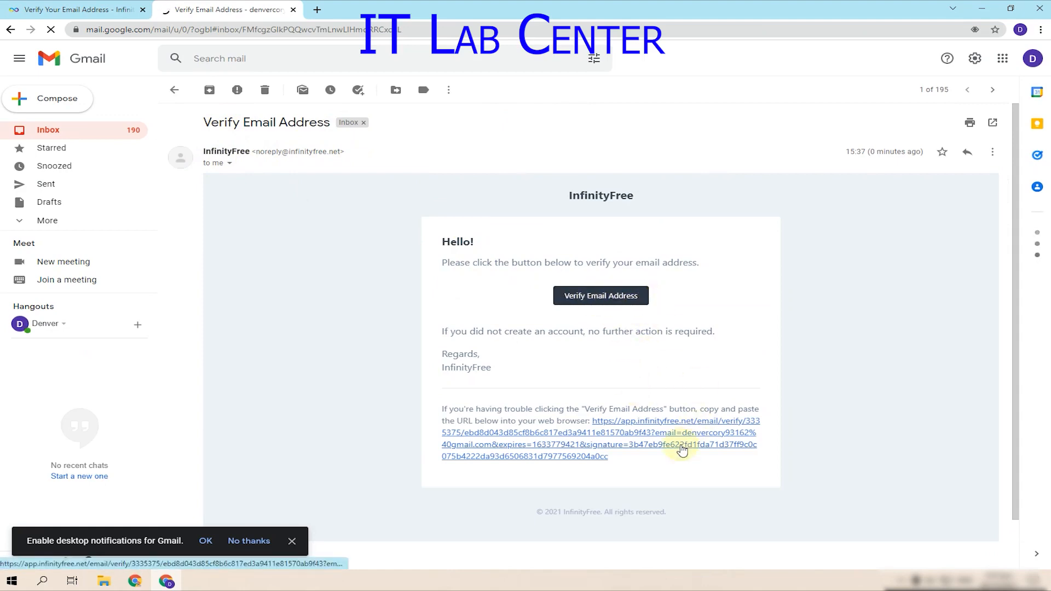
left_click(606, 305)
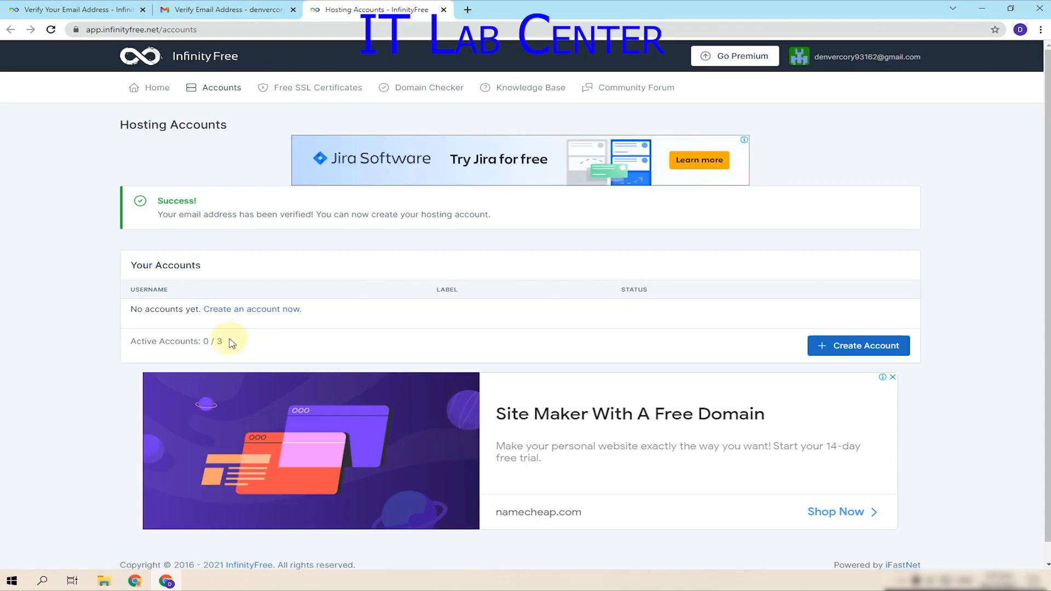
- Note the 0 / 3 active accounts count and start a new hosting account
left_click_drag(230, 340, 205, 340)
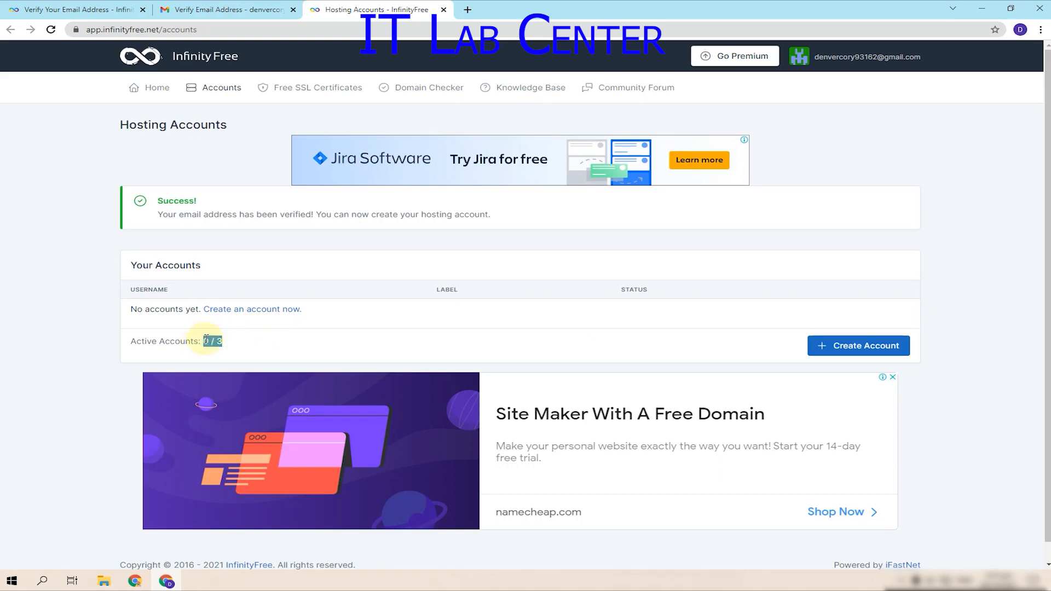
left_click(226, 339)
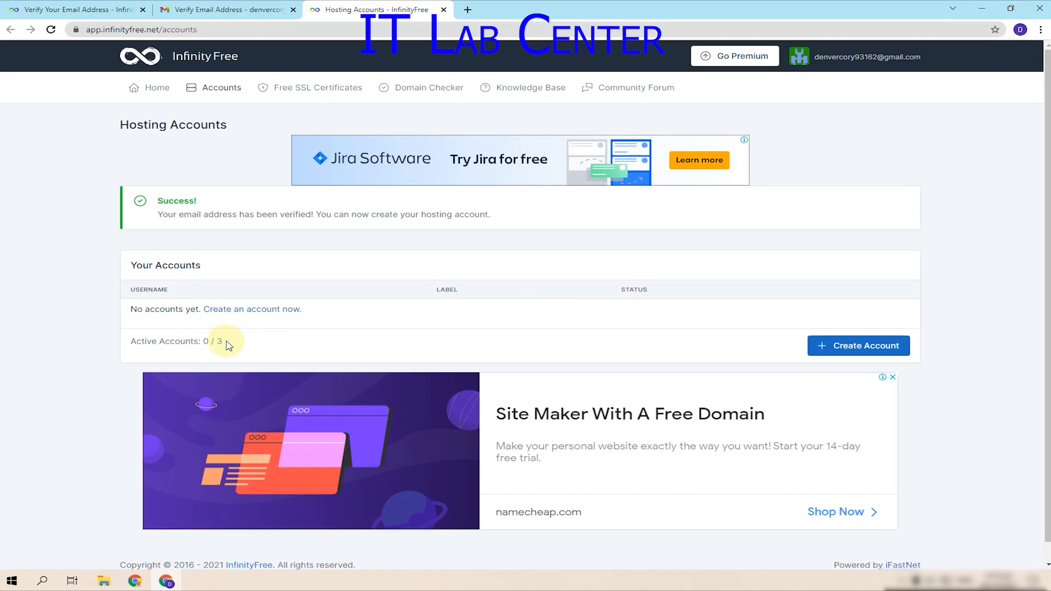
left_click_drag(228, 344, 206, 343)
left_click(204, 341)
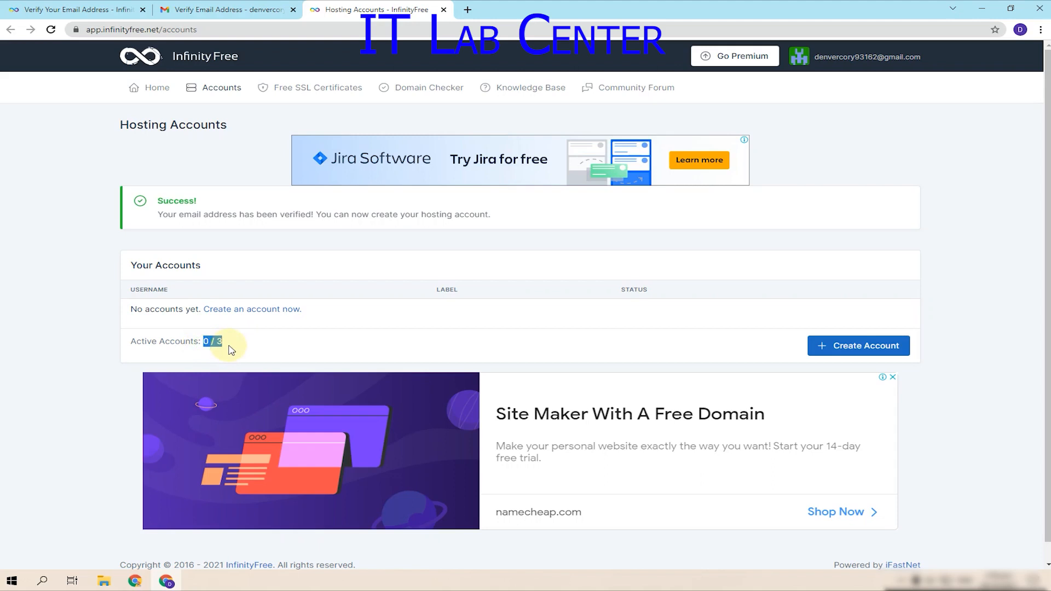
left_click_drag(229, 346, 203, 344)
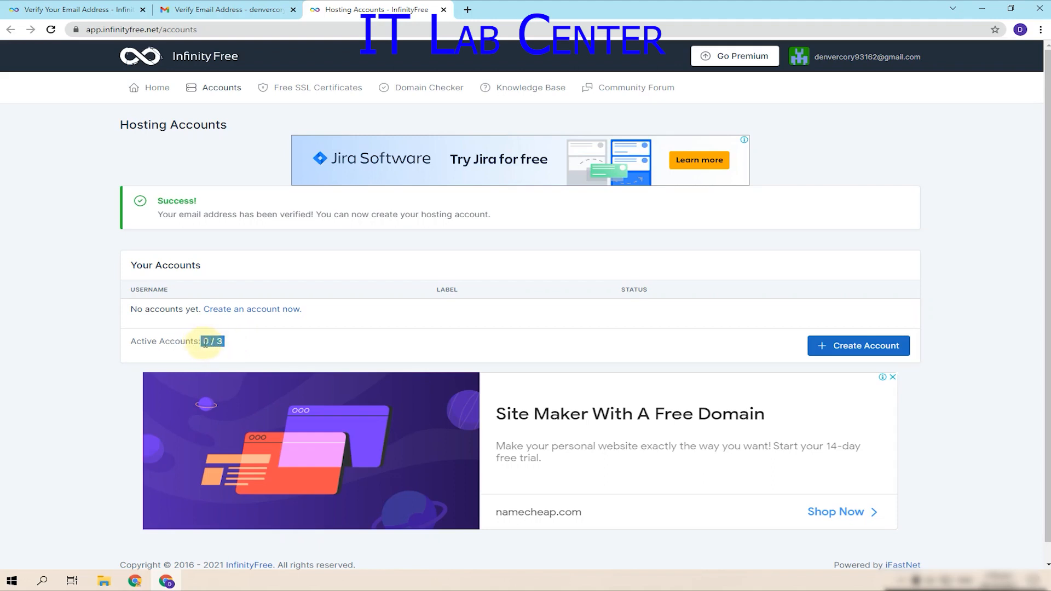
left_click(230, 347)
left_click_drag(203, 344, 229, 351)
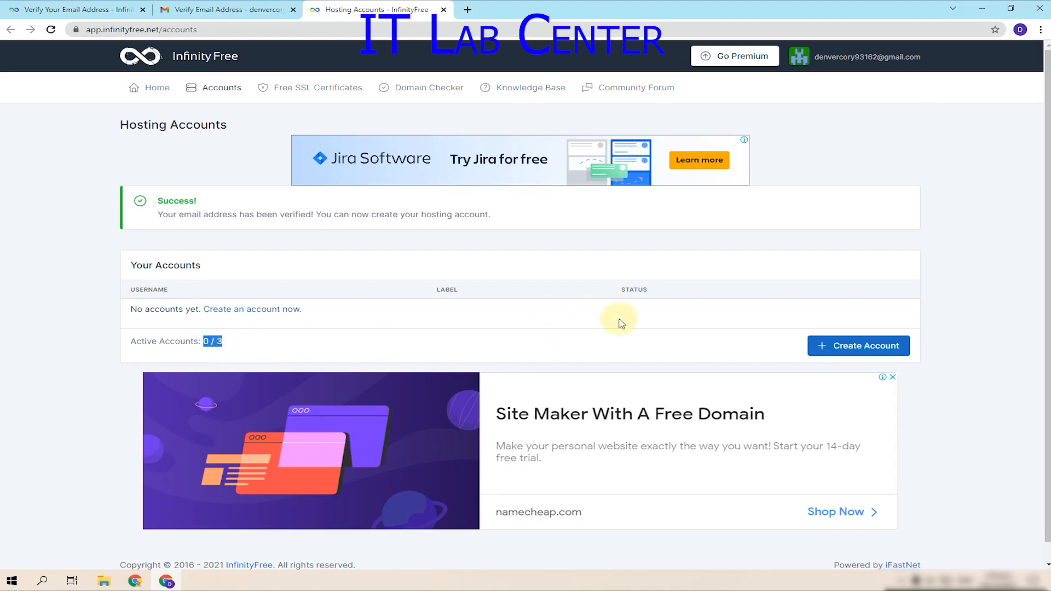
left_click(927, 285)
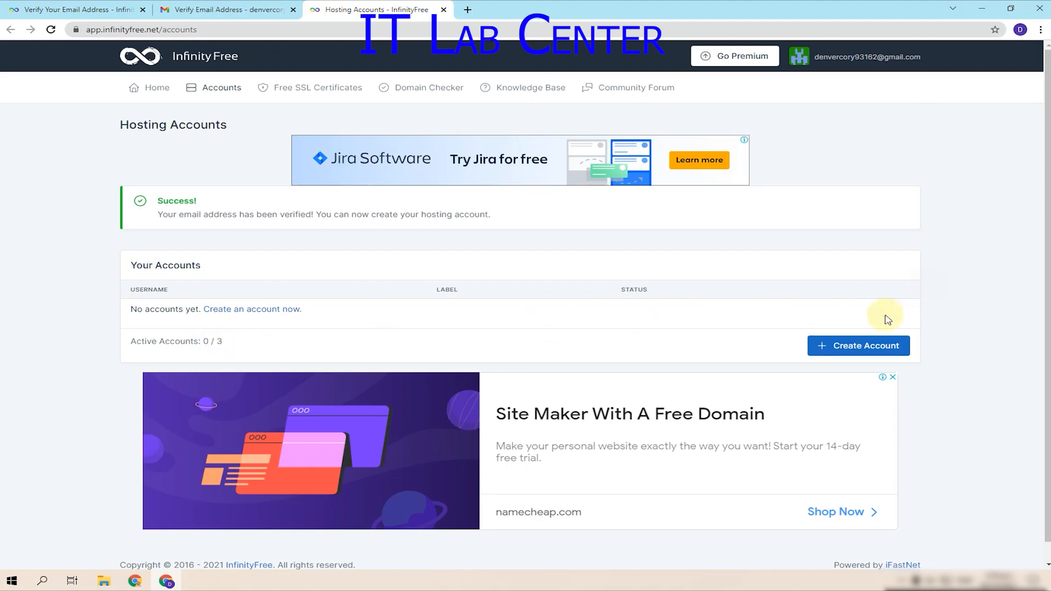
left_click(855, 346)
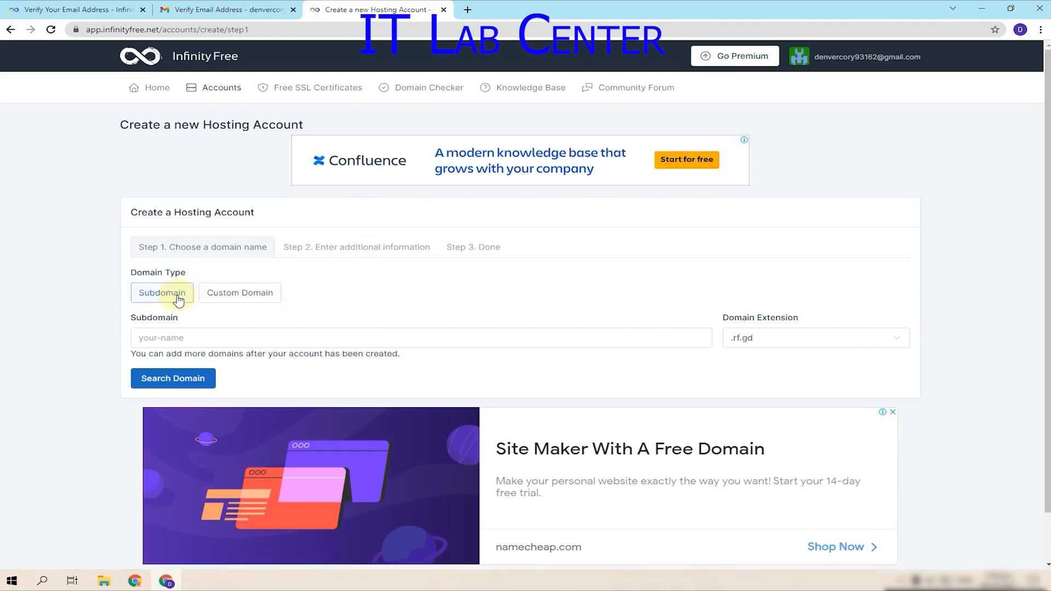
- Stay with a free subdomain and choose the .great-site.net domain extension
left_click(241, 303)
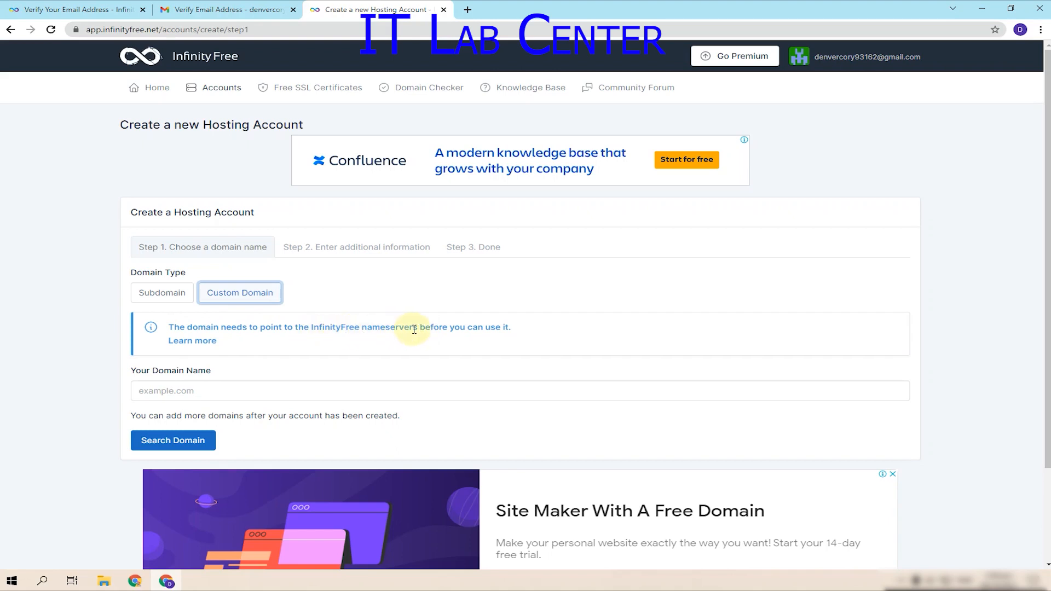
left_click(174, 395)
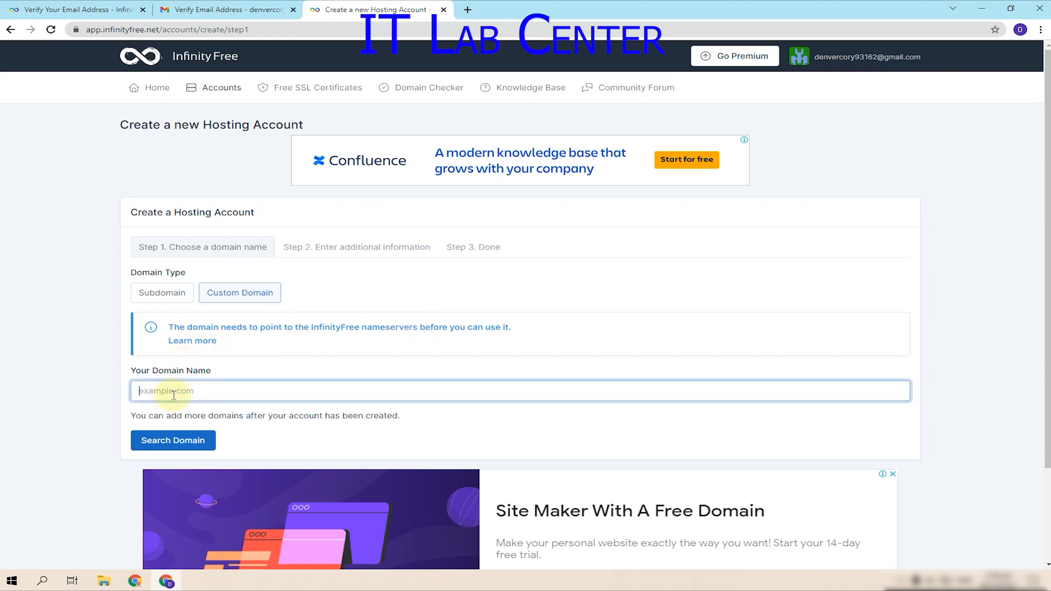
left_click(173, 295)
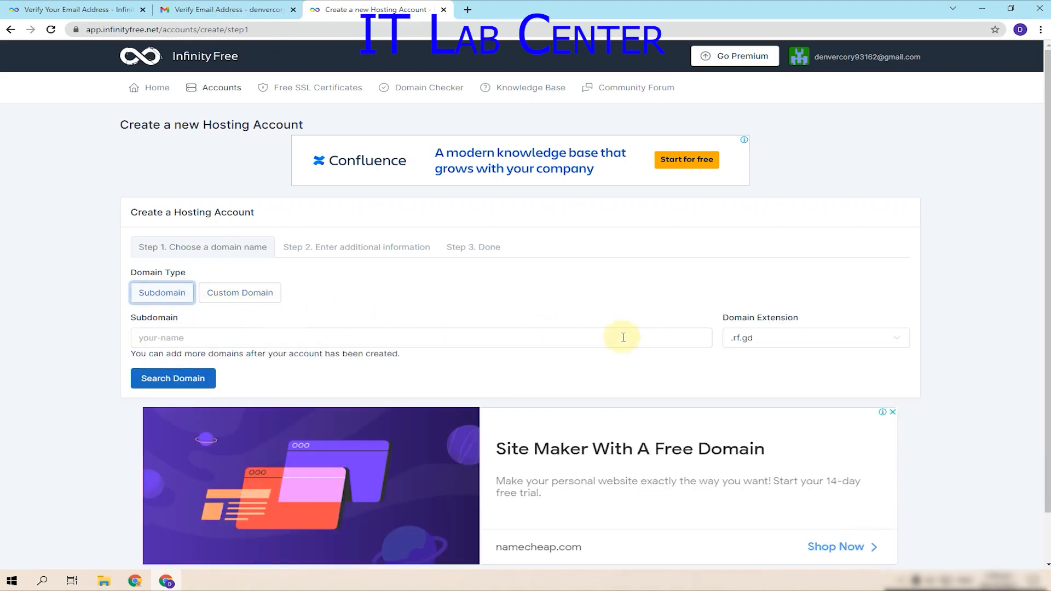
left_click(789, 340)
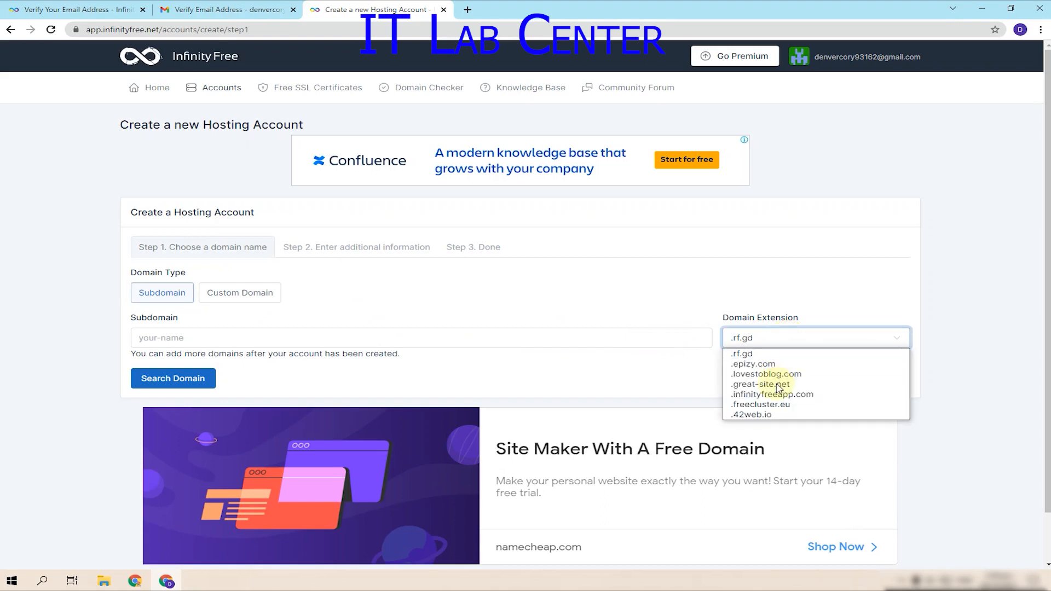
left_click(833, 390)
- Enter demoforwebsiteinterface as the subdomain and check that it's available
left_click(472, 340)
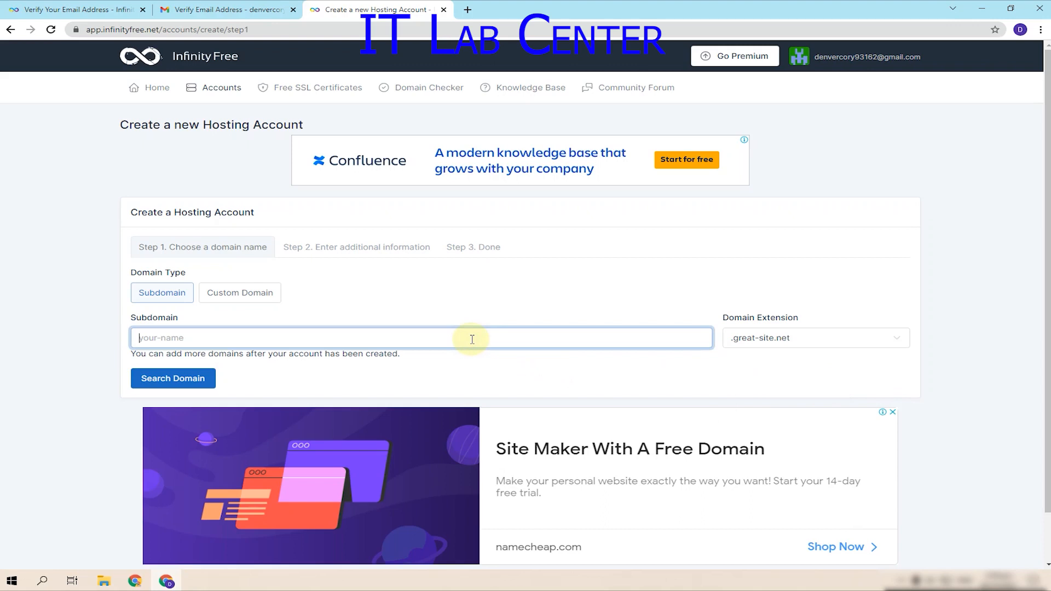
type("demo123")
key("BackSpace")
key("BackSpace")
key("BackSpace")
type("for")
key("BackSpace")
key("BackSpace")
type("websiteinterface")
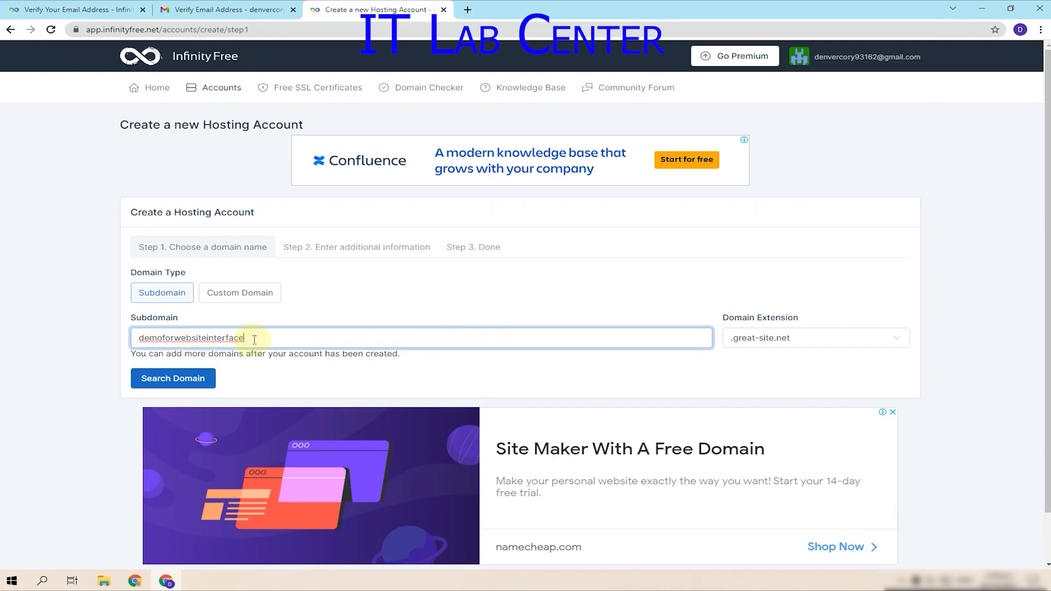
left_click(197, 388)
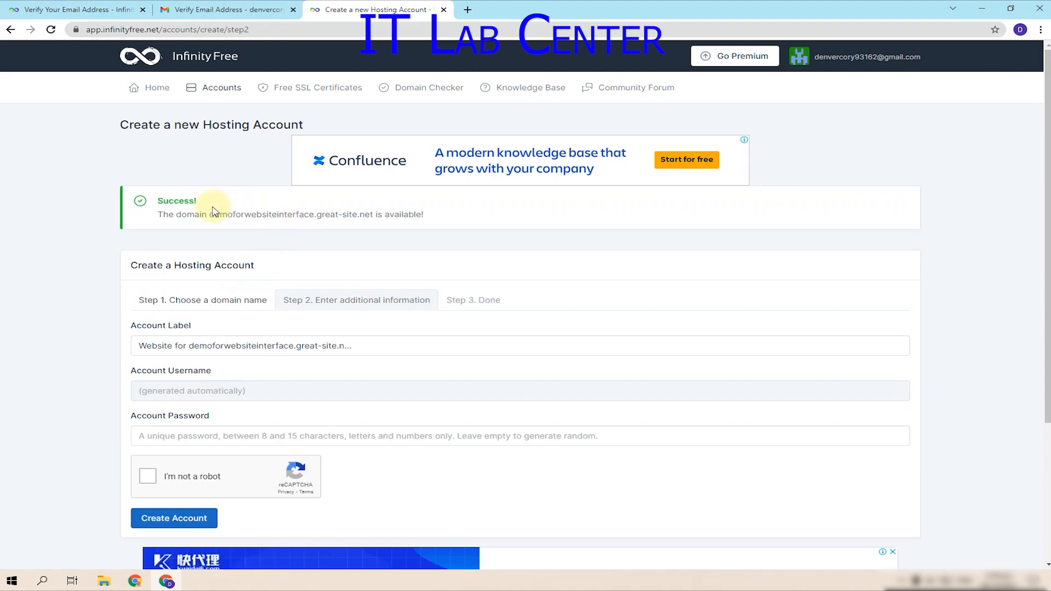
- Leave the account password blank, pass the reCAPTCHA and submit the account details
left_click_drag(210, 214, 374, 217)
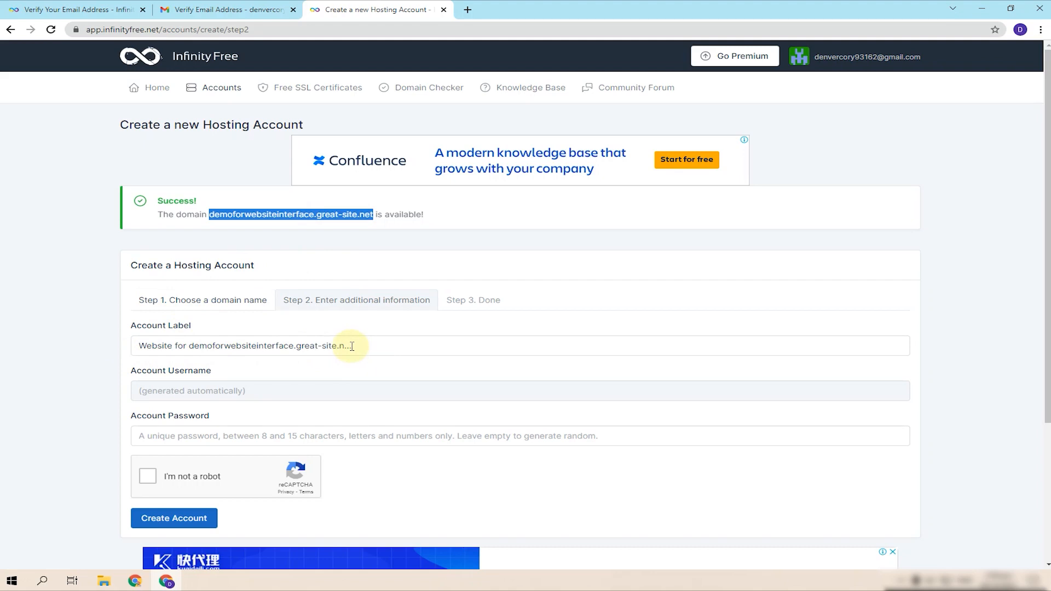
left_click(211, 400)
left_click(204, 434)
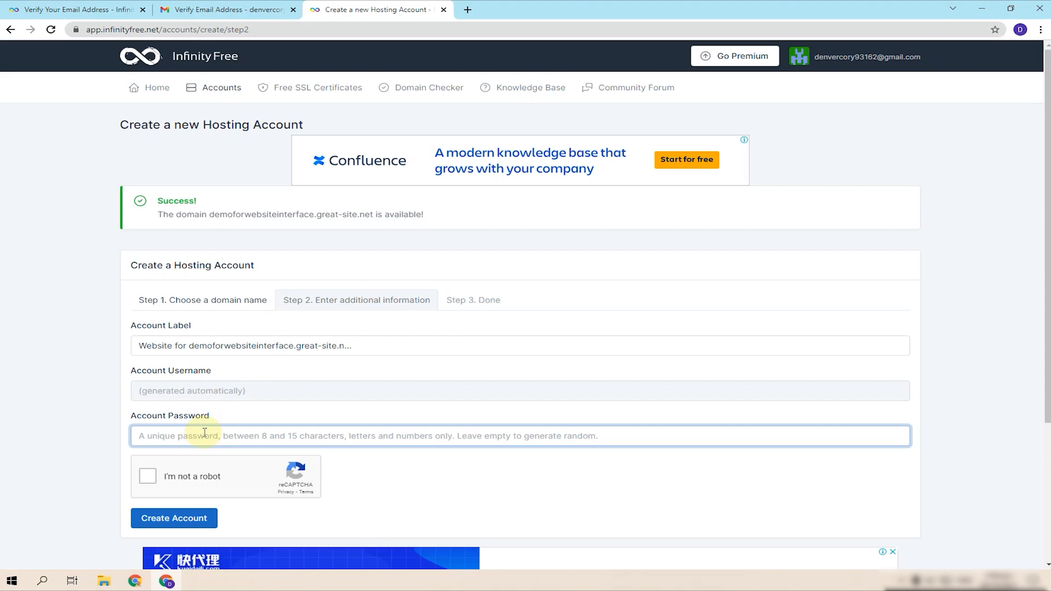
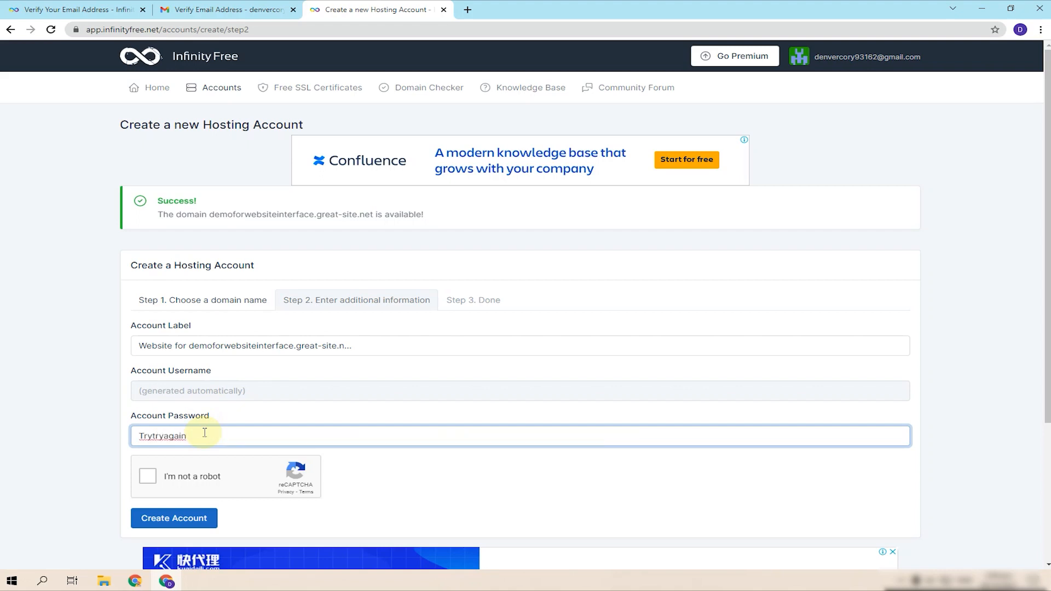
left_click_drag(205, 433, 88, 440)
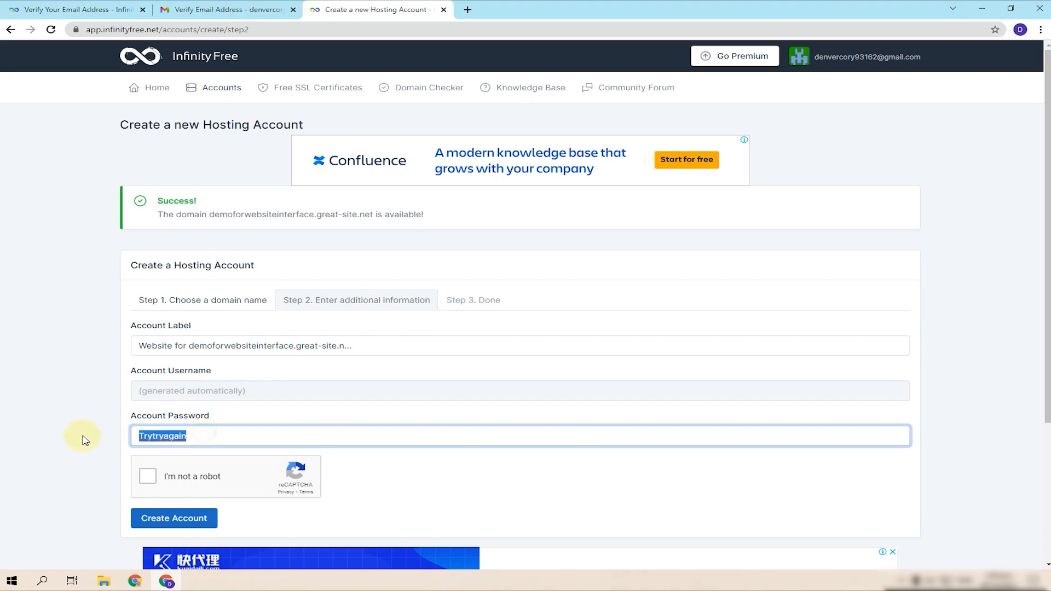
key("BackSpace")
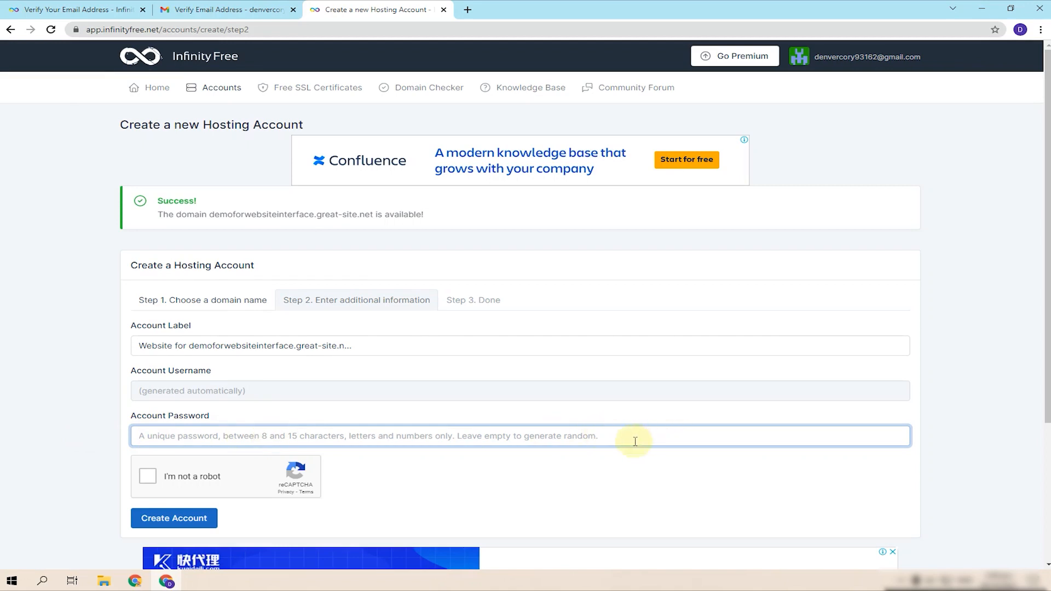
left_click(148, 475)
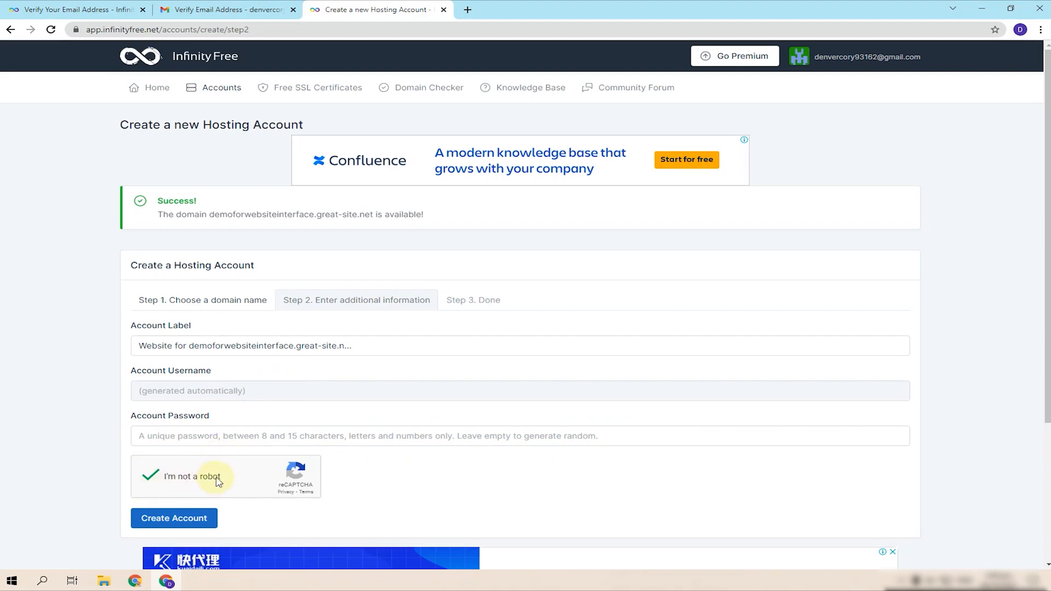
scroll(194, 510, "down", 3)
scroll(187, 350, "up", 2)
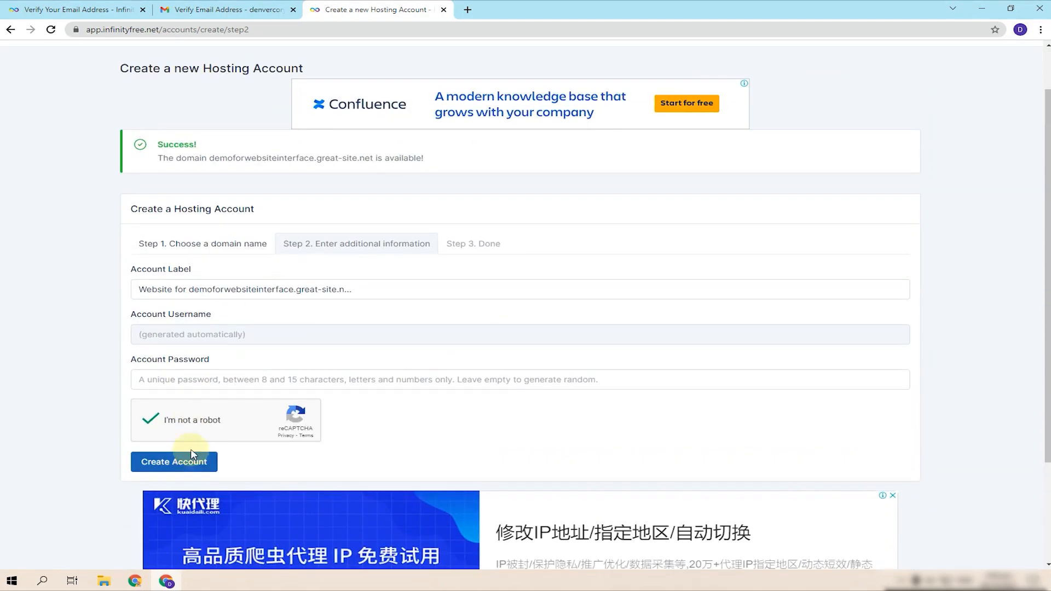
left_click(189, 462)
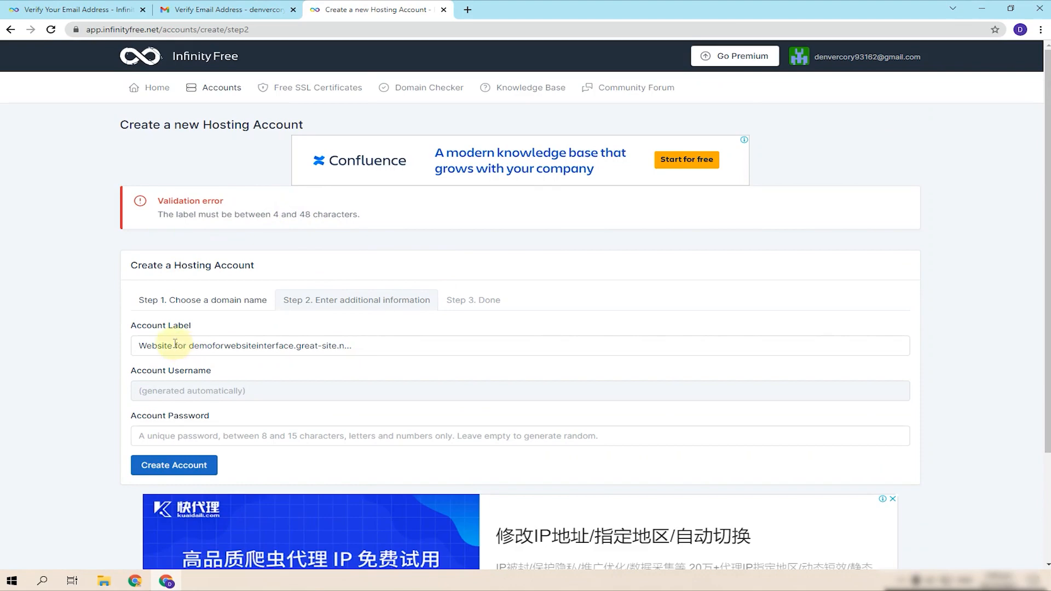
- Shorten the account label to 'Website for Demo Website' and create the account
left_click_drag(191, 345, 398, 366)
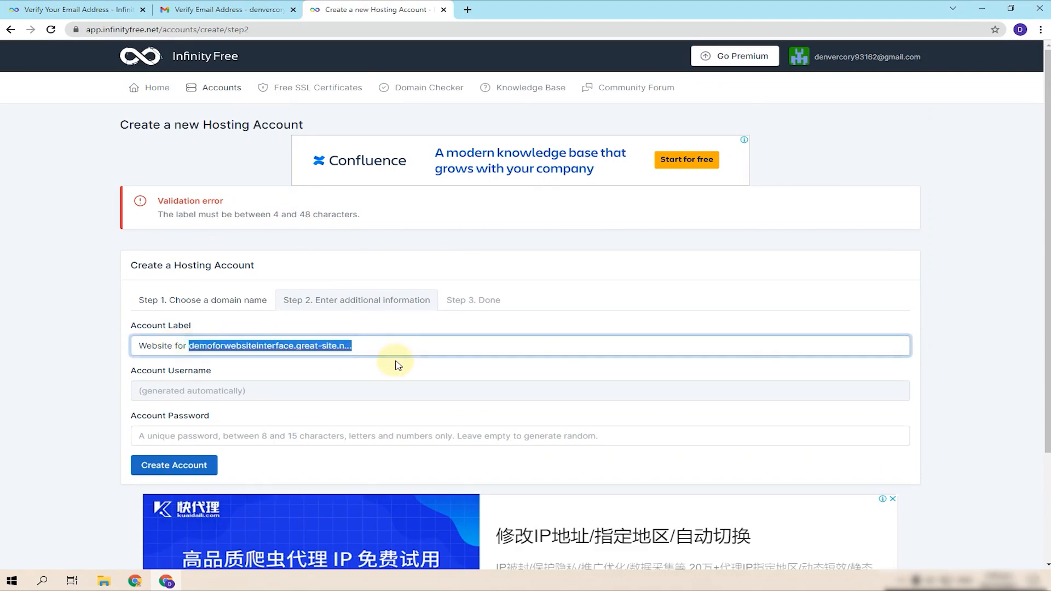
key("BackSpace")
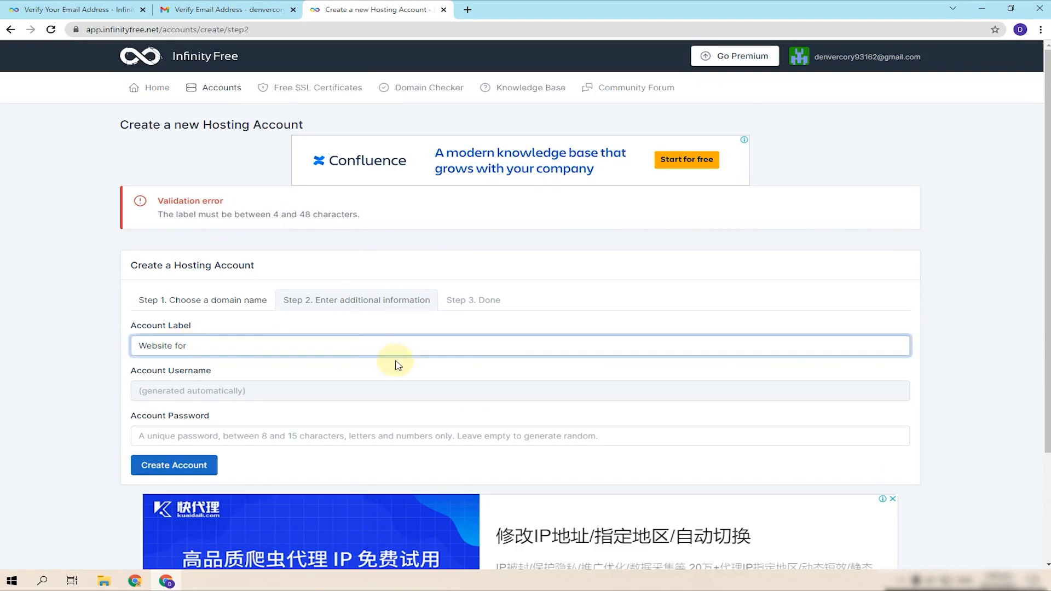
type("Demo Website")
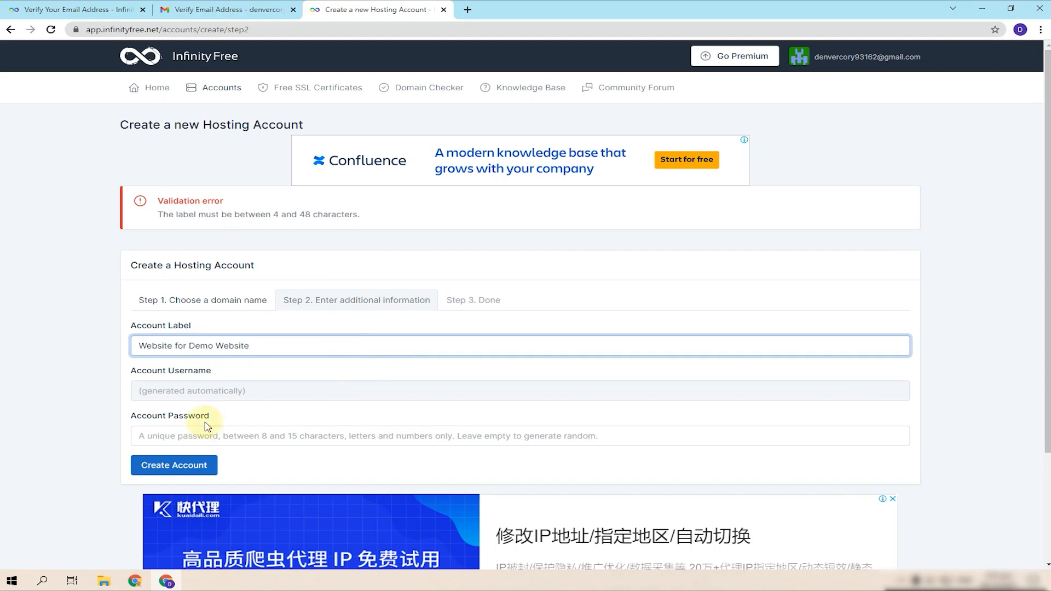
left_click(255, 391)
left_click(250, 438)
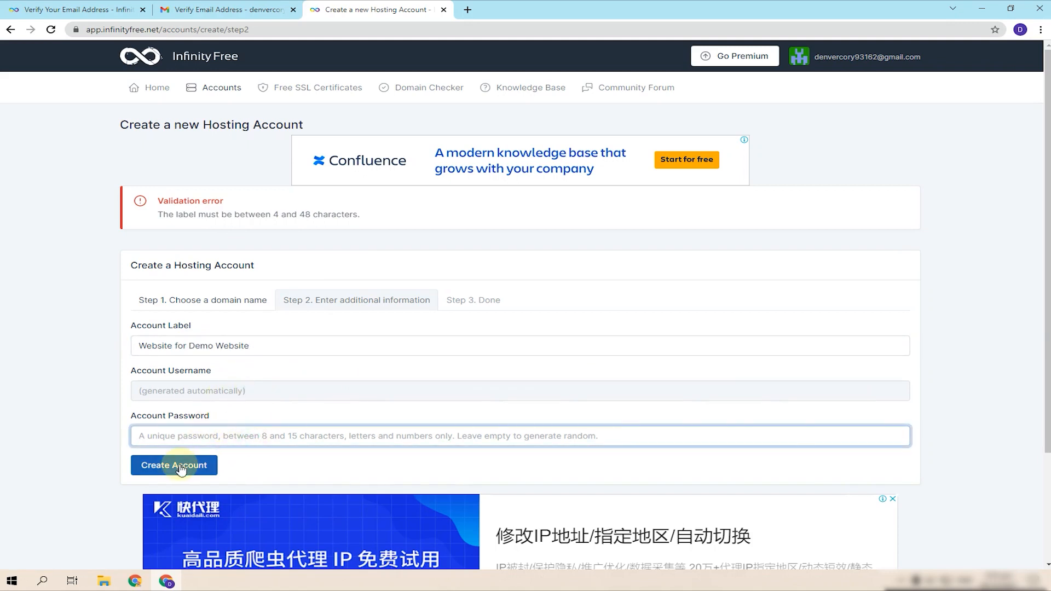
left_click(181, 469)
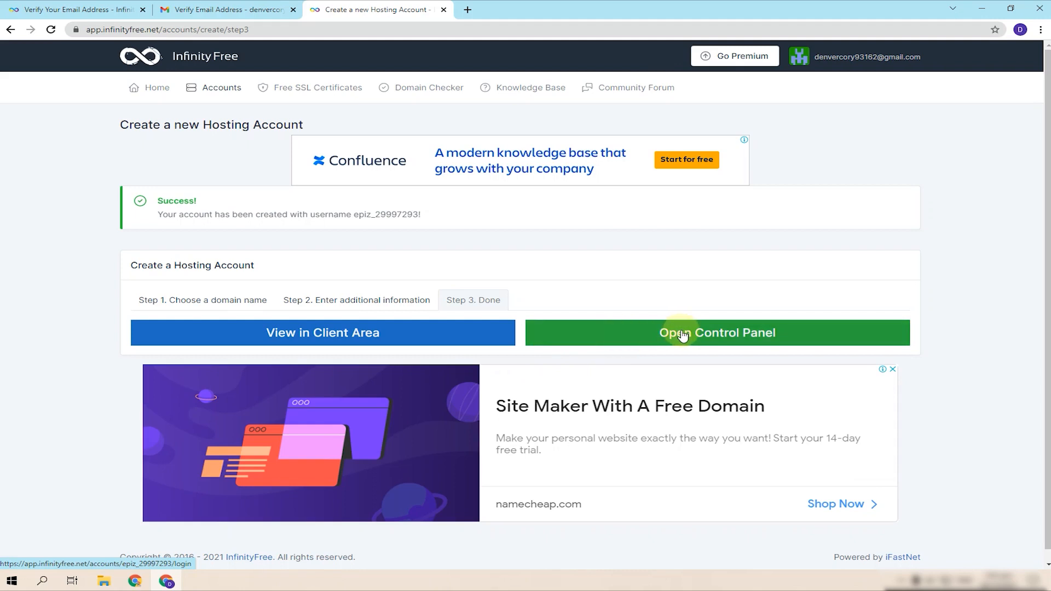
- Open the client area and the control panel each in a background tab
scroll(412, 340, "down", 1)
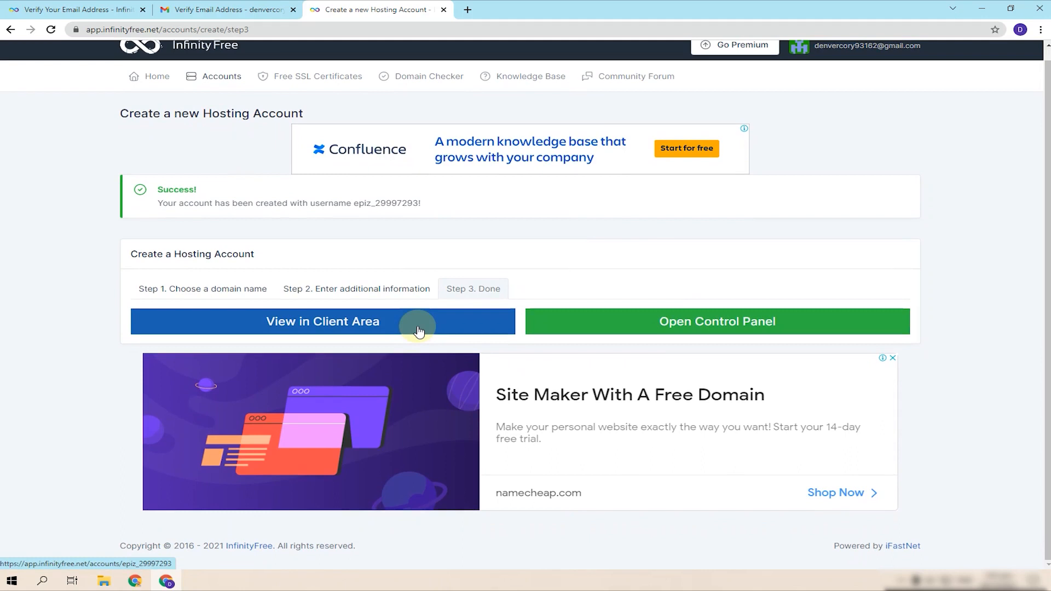
right_click(395, 323)
left_click(438, 331)
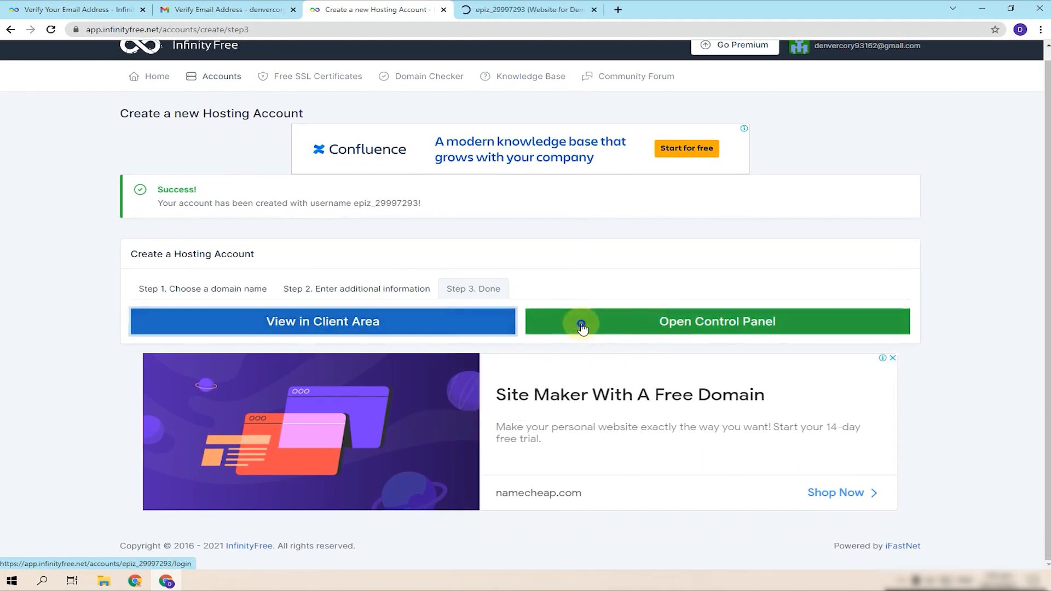
right_click(582, 327)
left_click(604, 335)
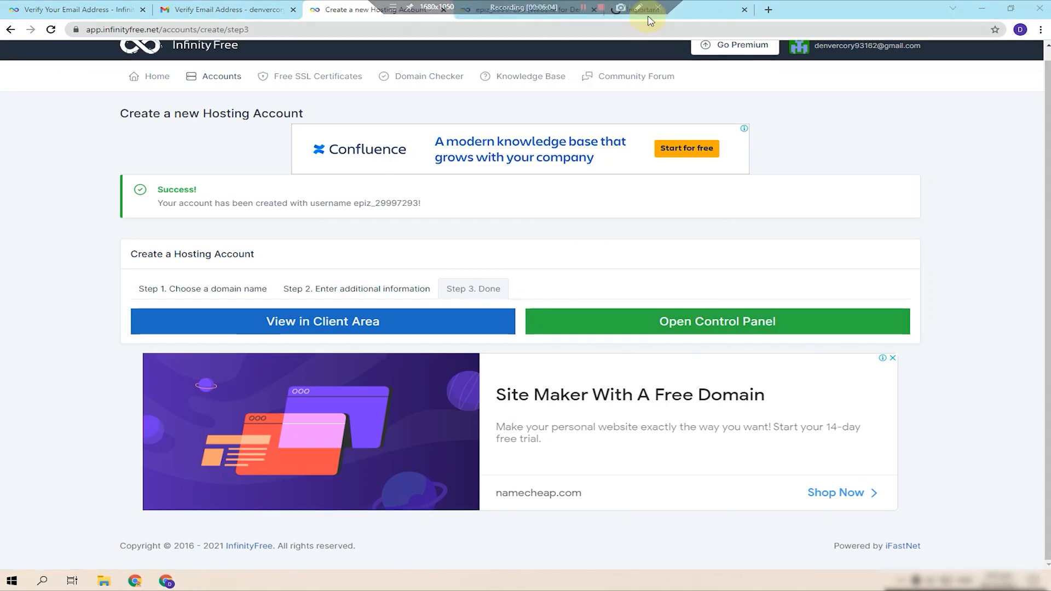
- Check the account details page, then view the control panel's Important Notice
left_click(529, 15)
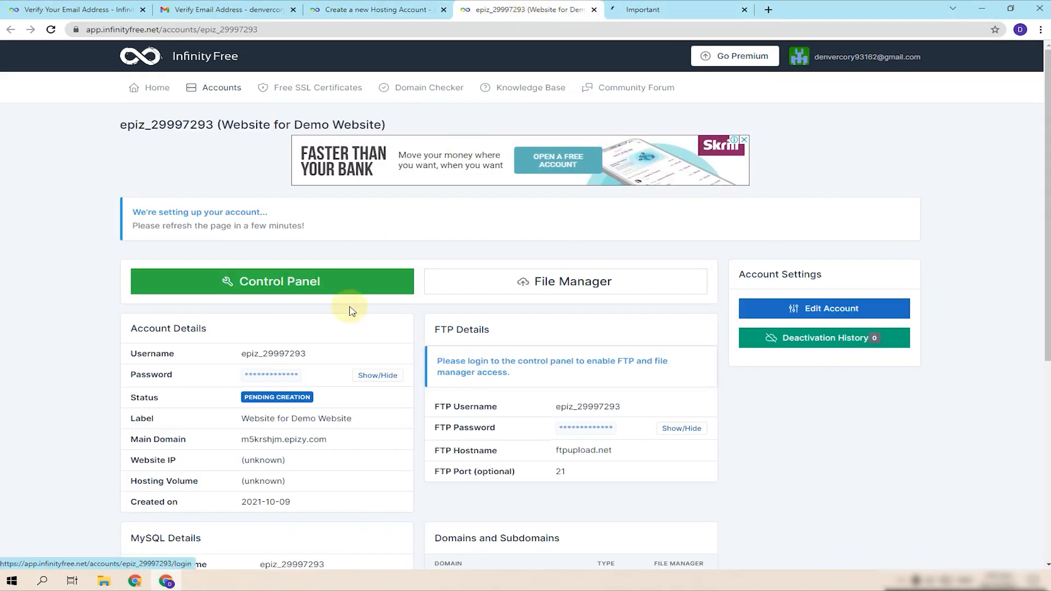
left_click(377, 7)
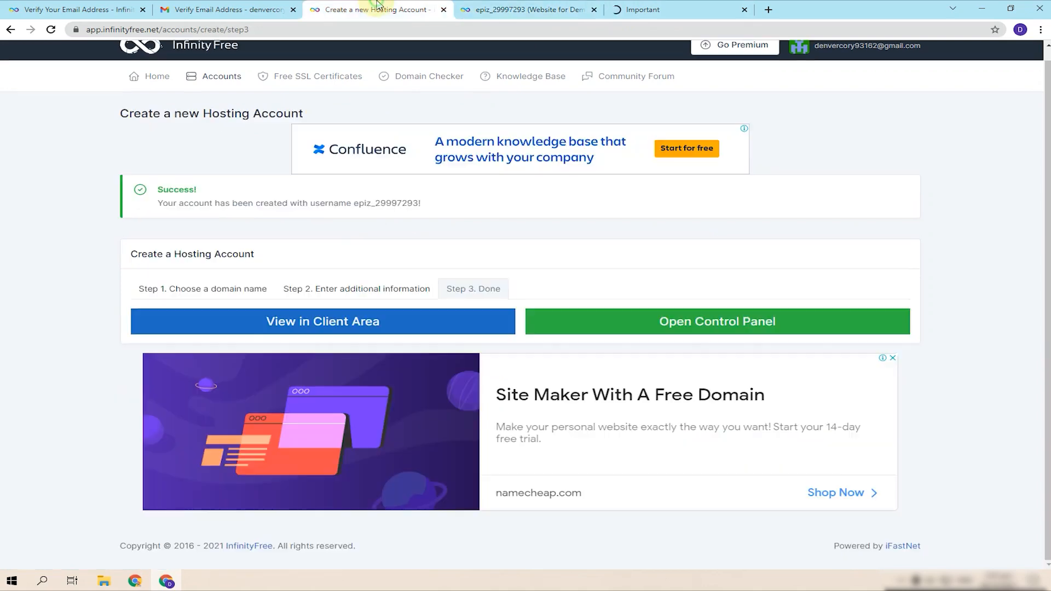
left_click(527, 10)
left_click(674, 14)
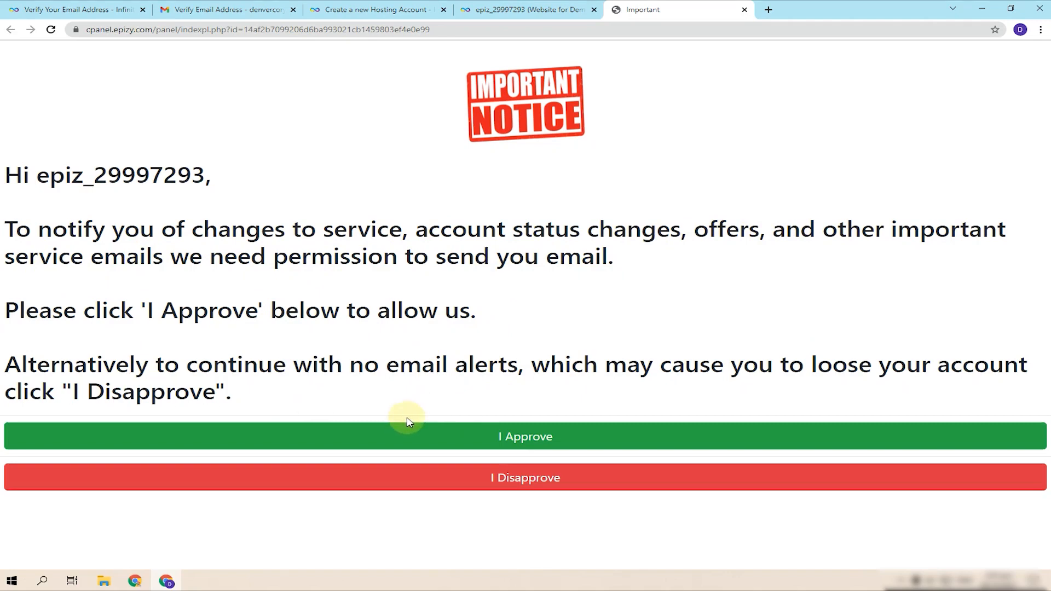
- Approve service e-mails and check both tabs while the control panel loads
left_click(585, 431)
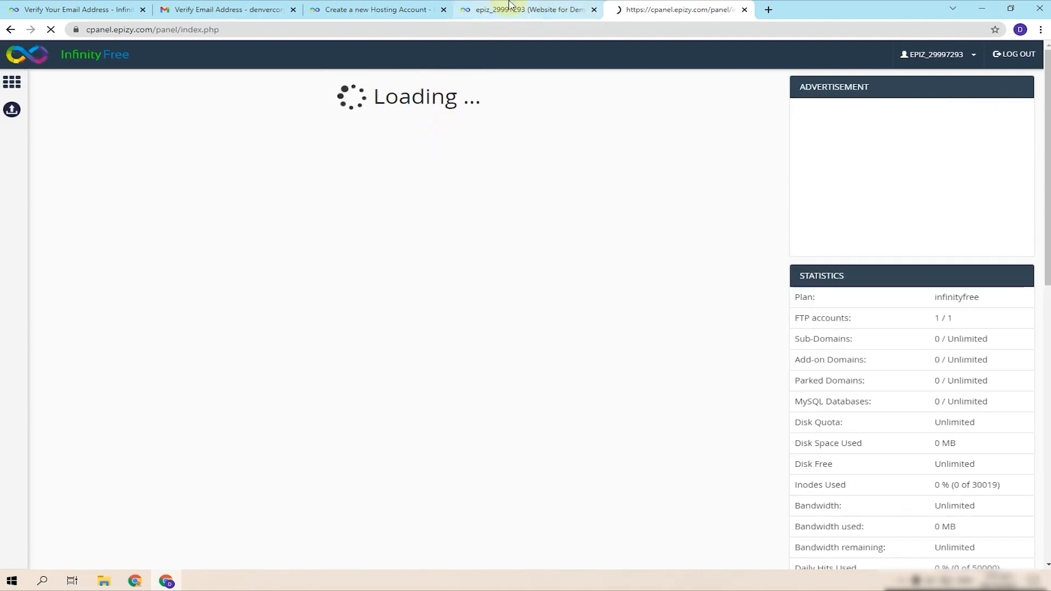
left_click(510, 7)
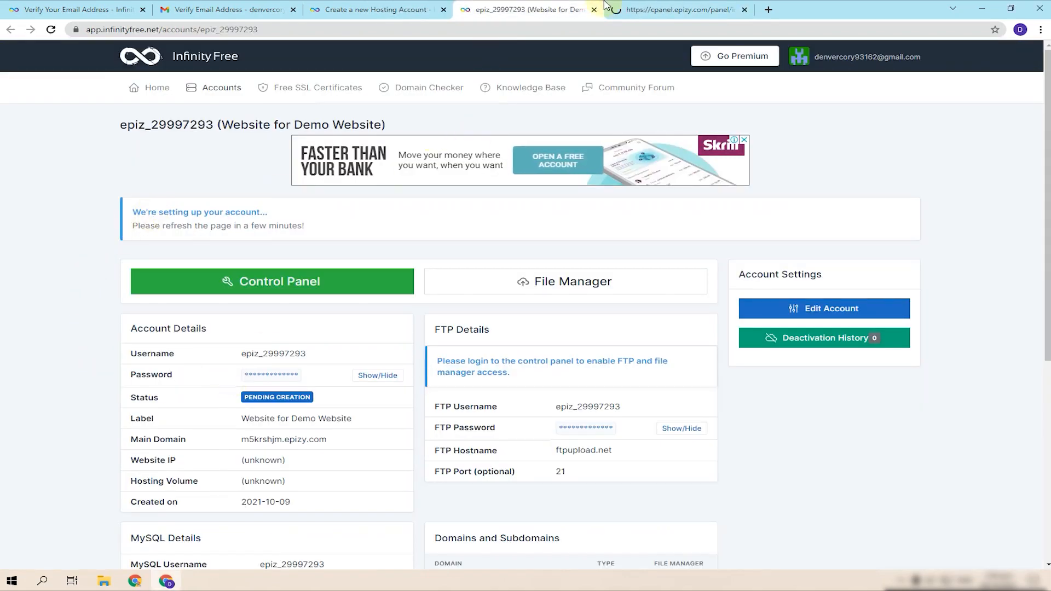
left_click(608, 8)
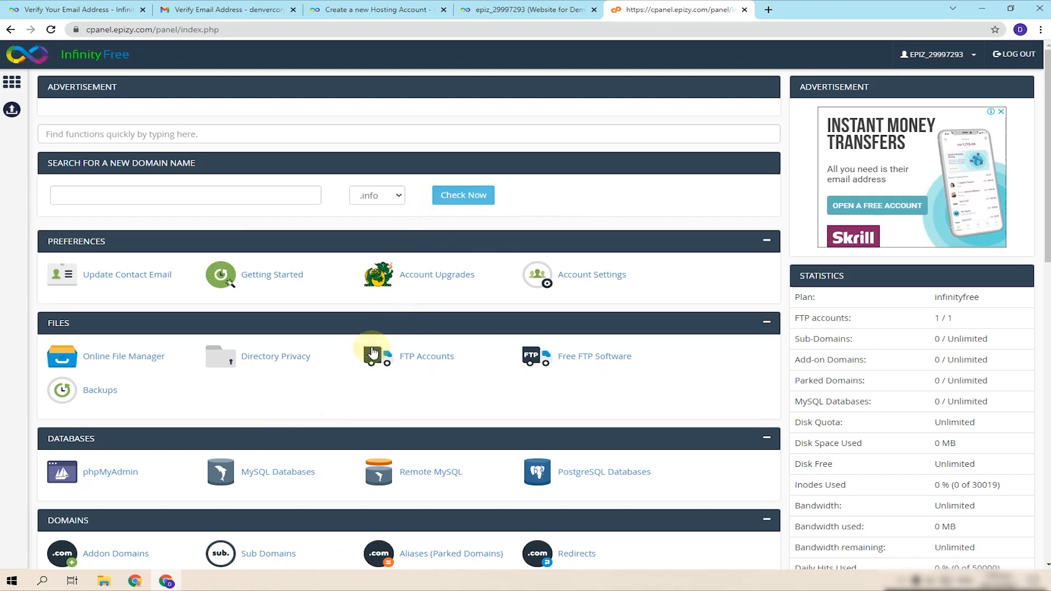
- Reload the account details page to track setup, then bring up the cpanel.epizy.com dashboard
left_click(525, 10)
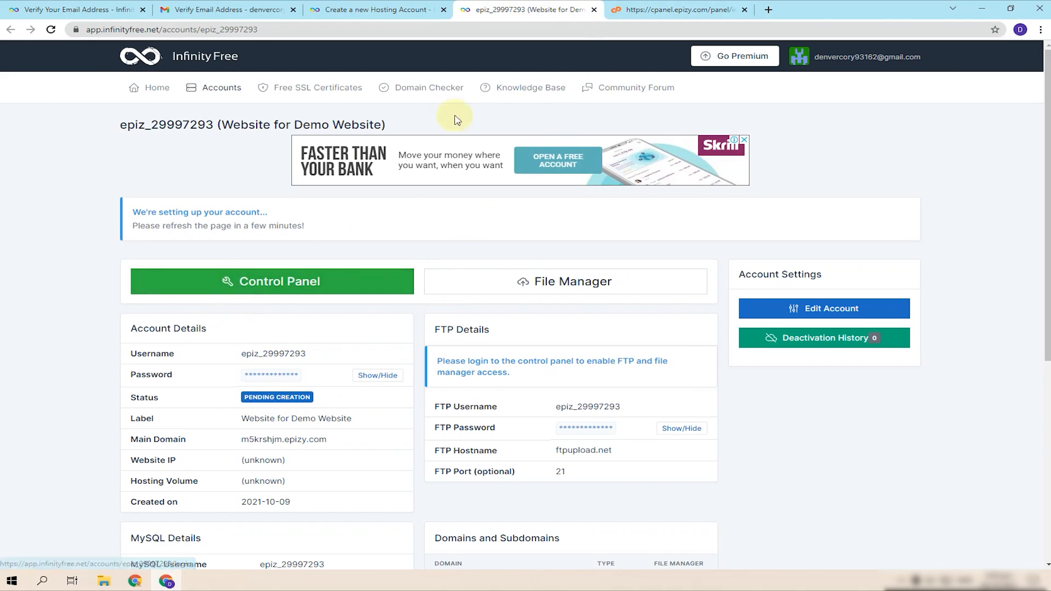
left_click(683, 10)
left_click(504, 5)
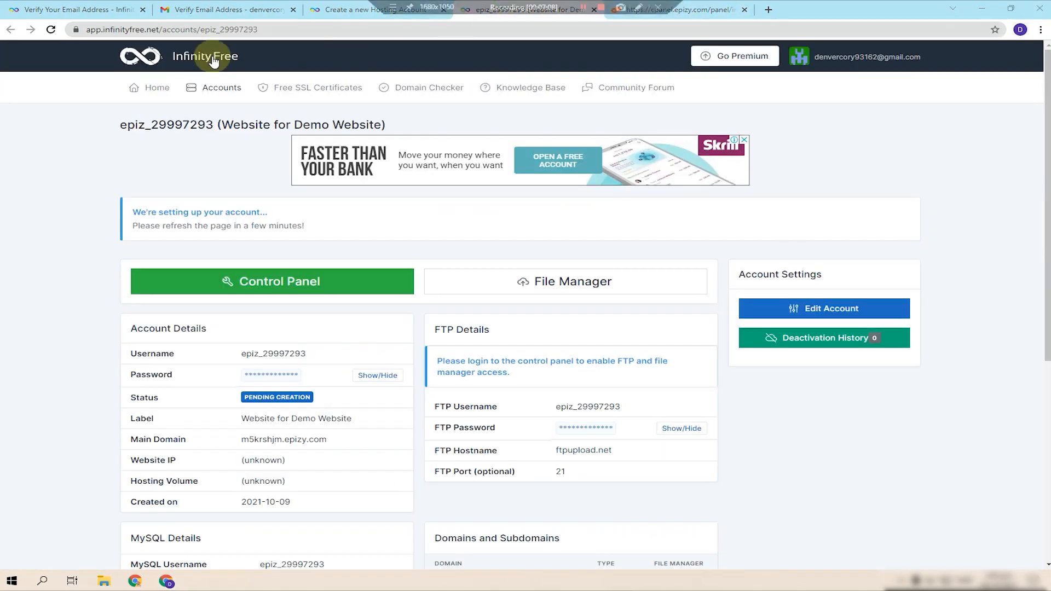
left_click(51, 29)
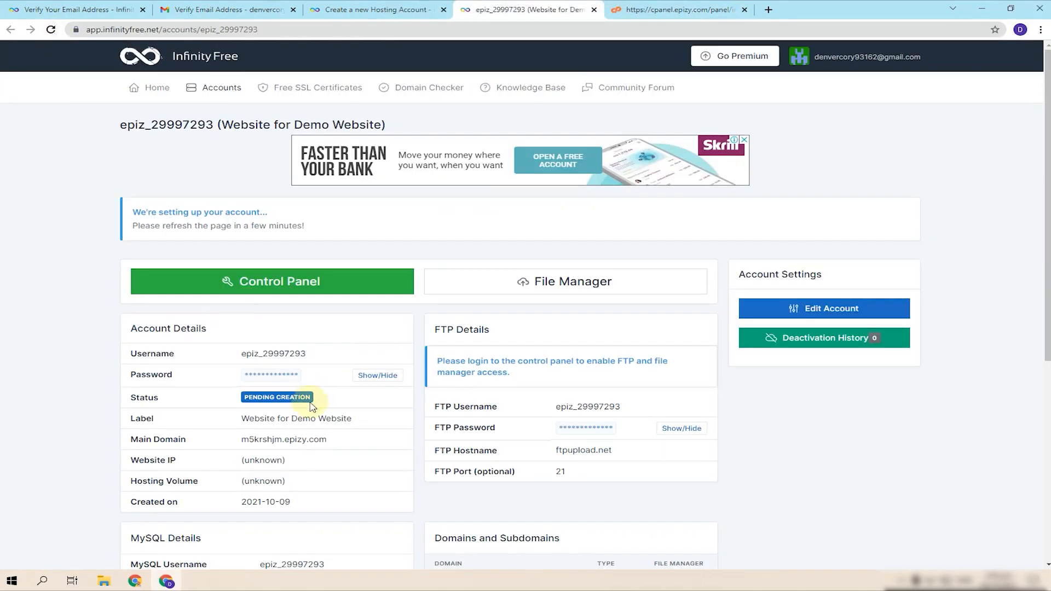
scroll(285, 397, "down", 2)
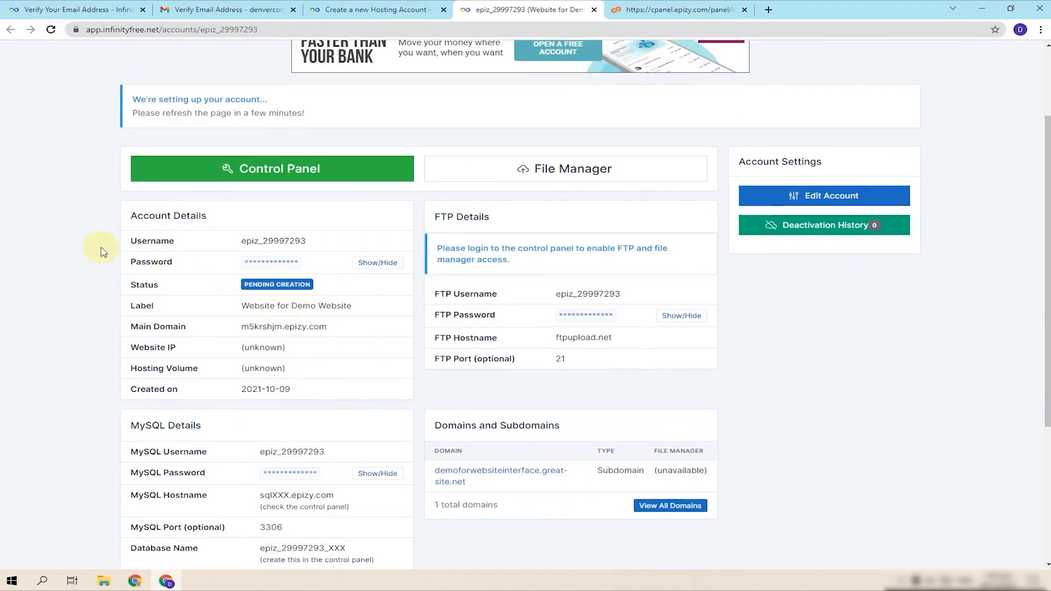
left_click(51, 30)
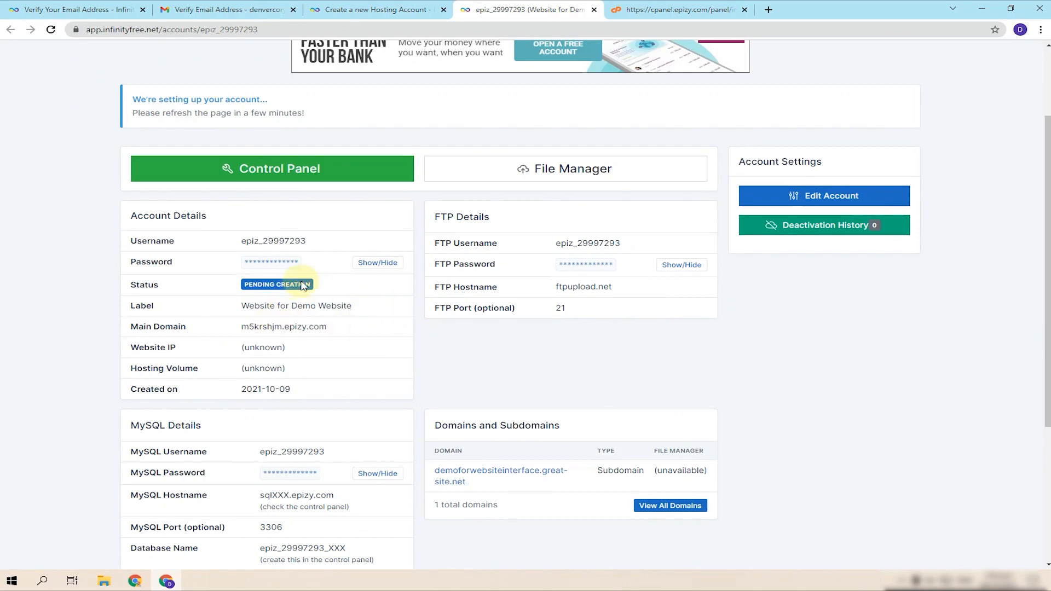
left_click(647, 10)
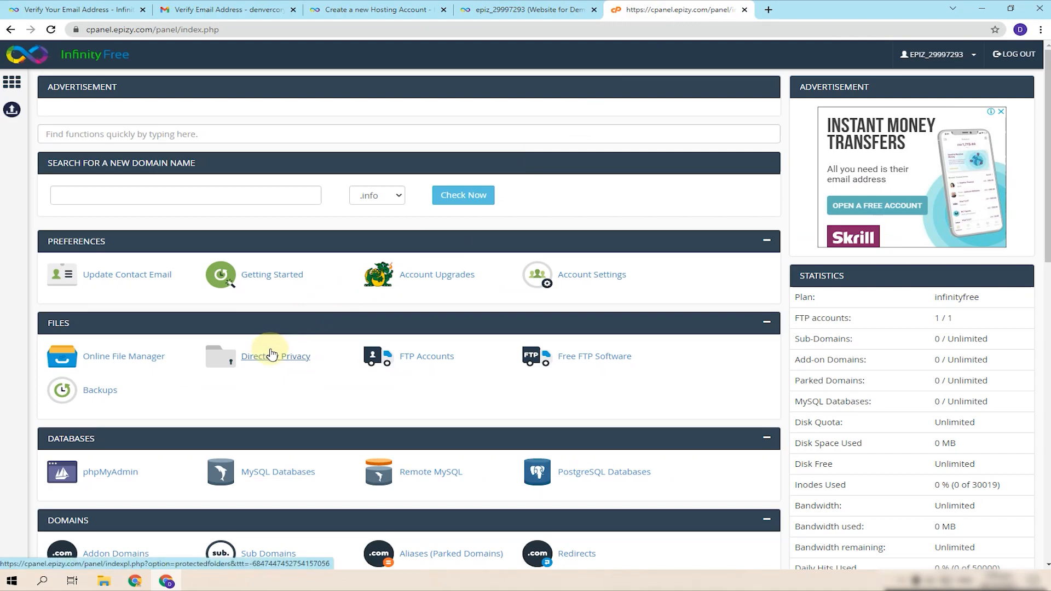
scroll(272, 353, "down", 8)
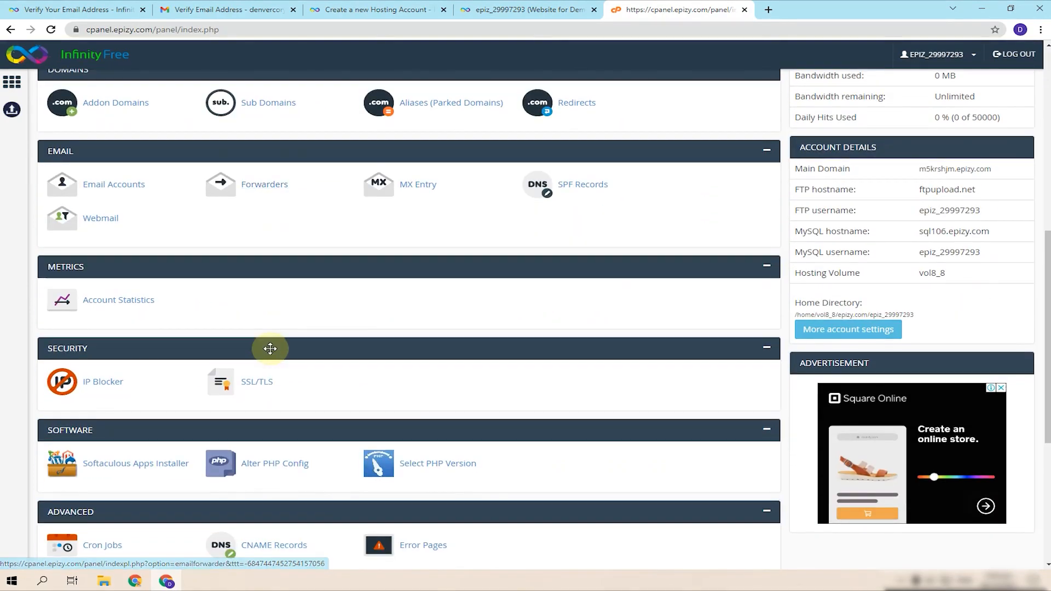
scroll(271, 353, "down", 3)
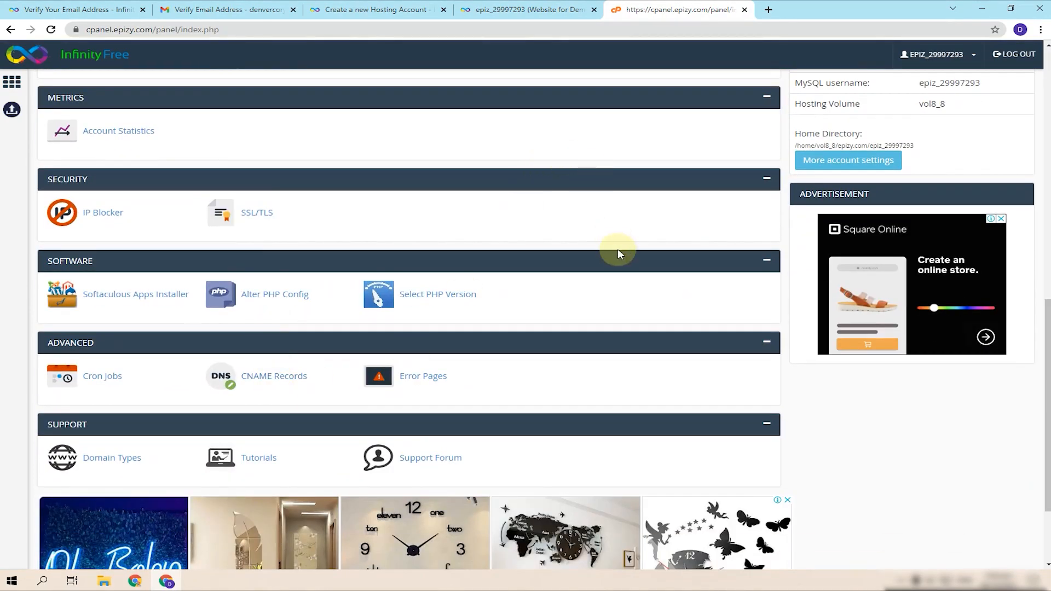
scroll(616, 258, "up", 5)
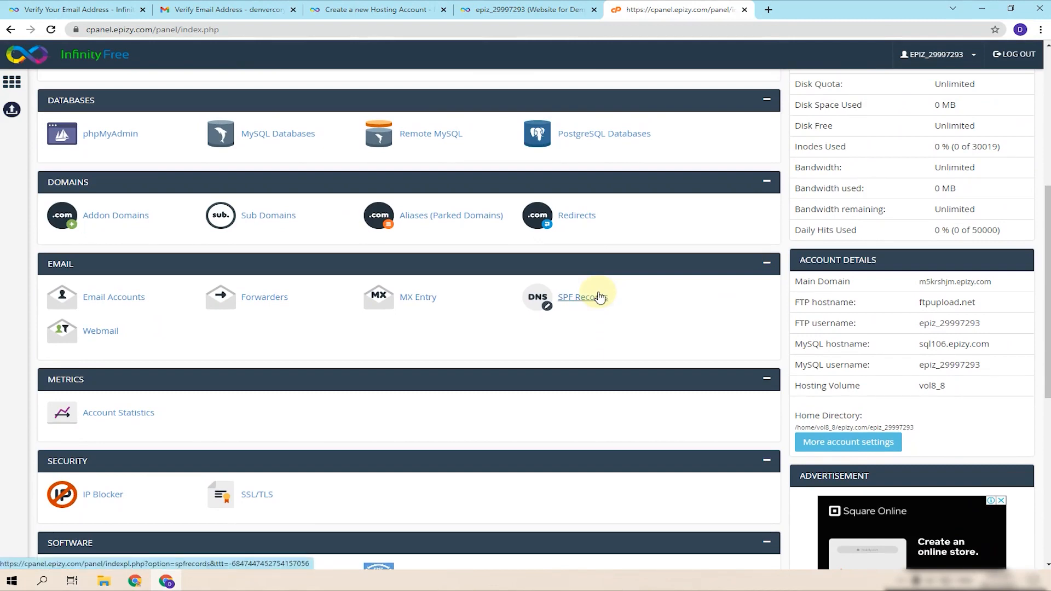
scroll(600, 296, "up", 4)
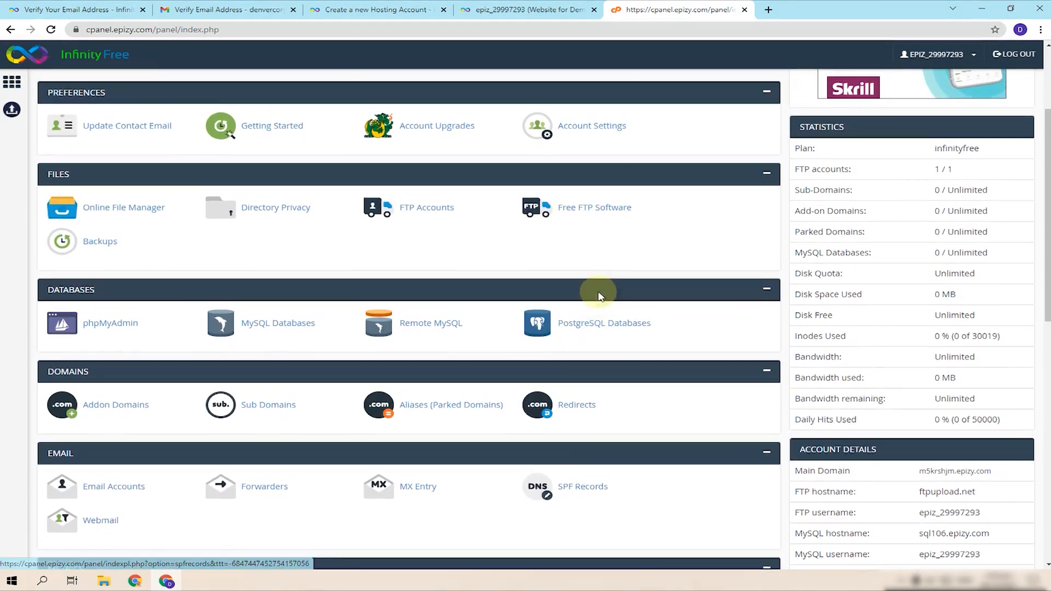
scroll(600, 297, "up", 1)
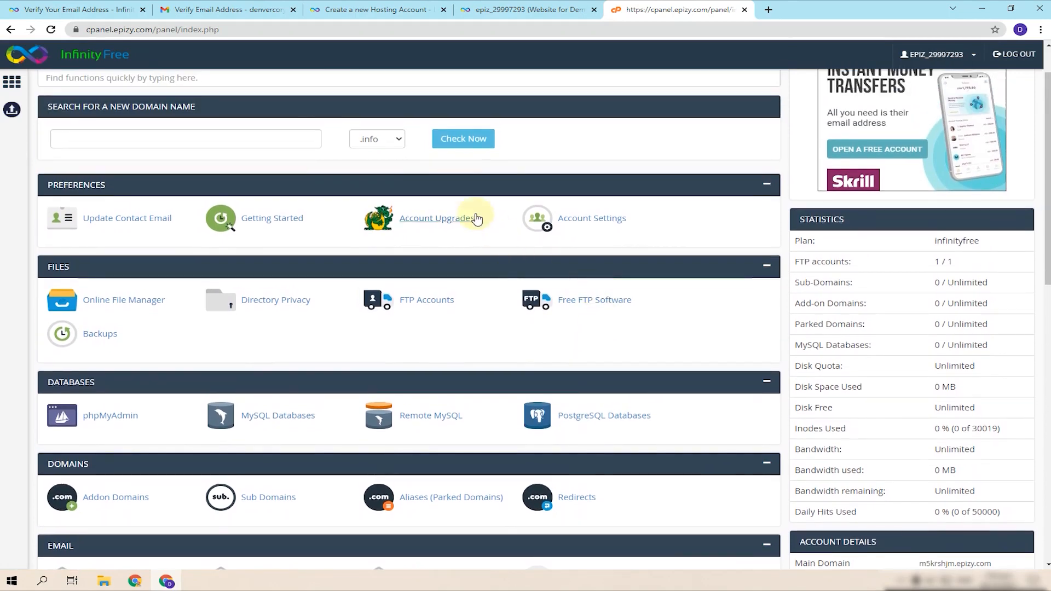
left_click(275, 136)
scroll(181, 165, "up", 1)
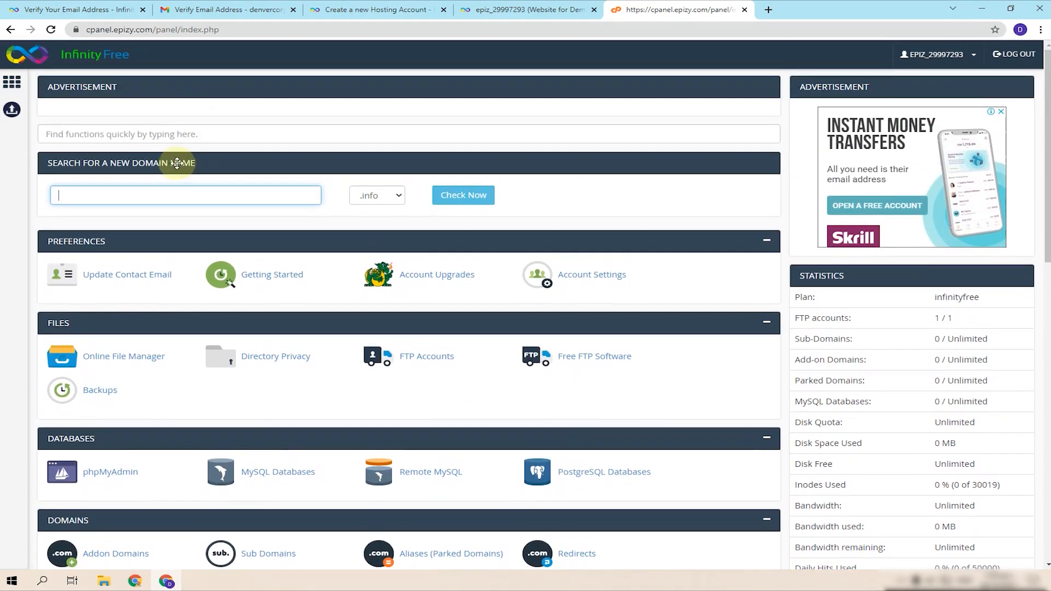
left_click(147, 139)
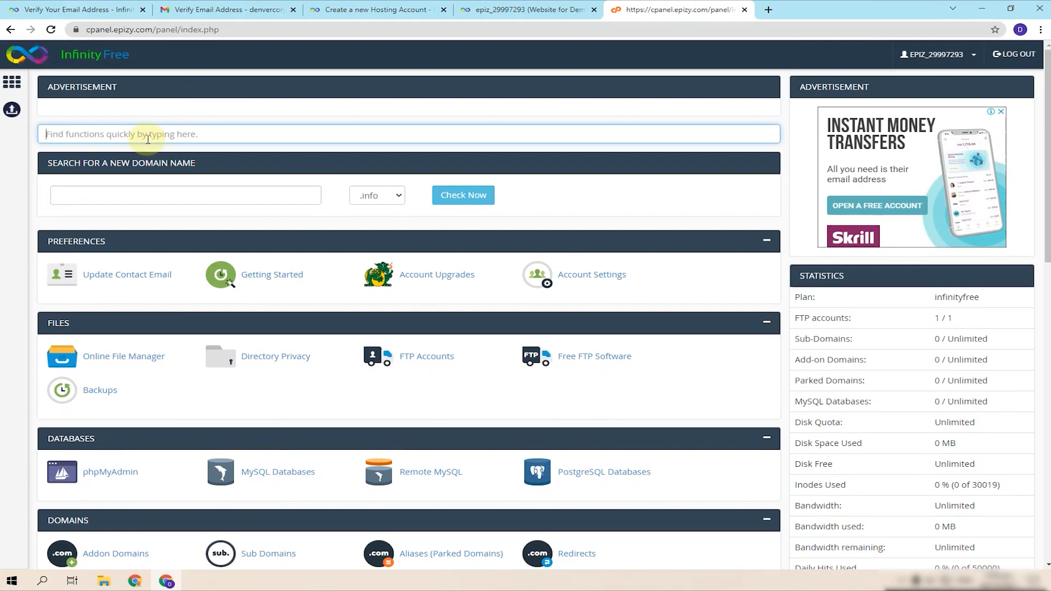
type("word")
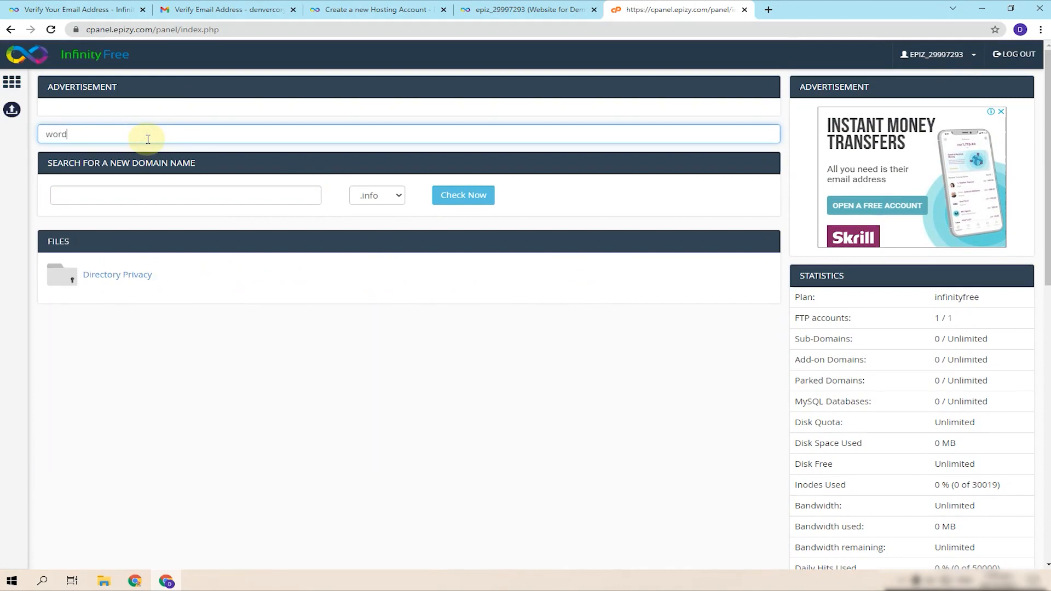
type("press")
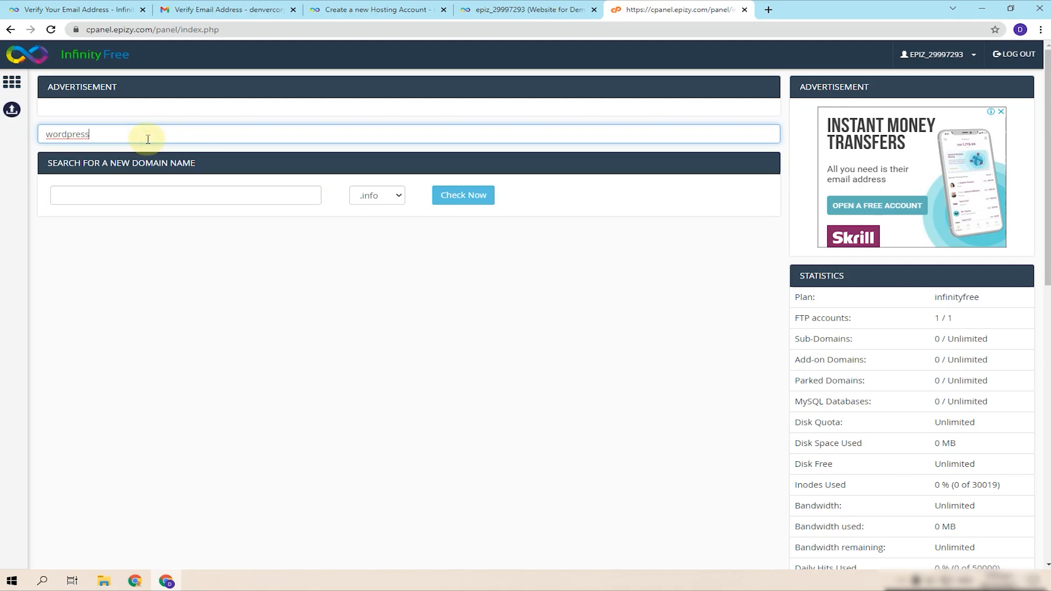
left_click_drag(148, 139, 9, 127)
key("BackSpace")
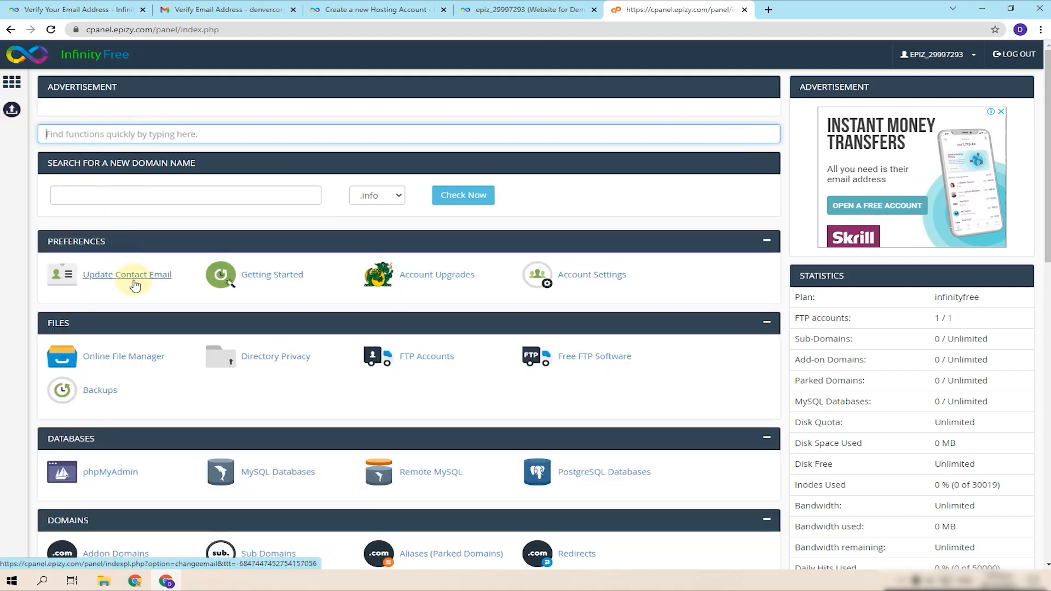
scroll(148, 301, "down", 2)
scroll(148, 301, "down", 6)
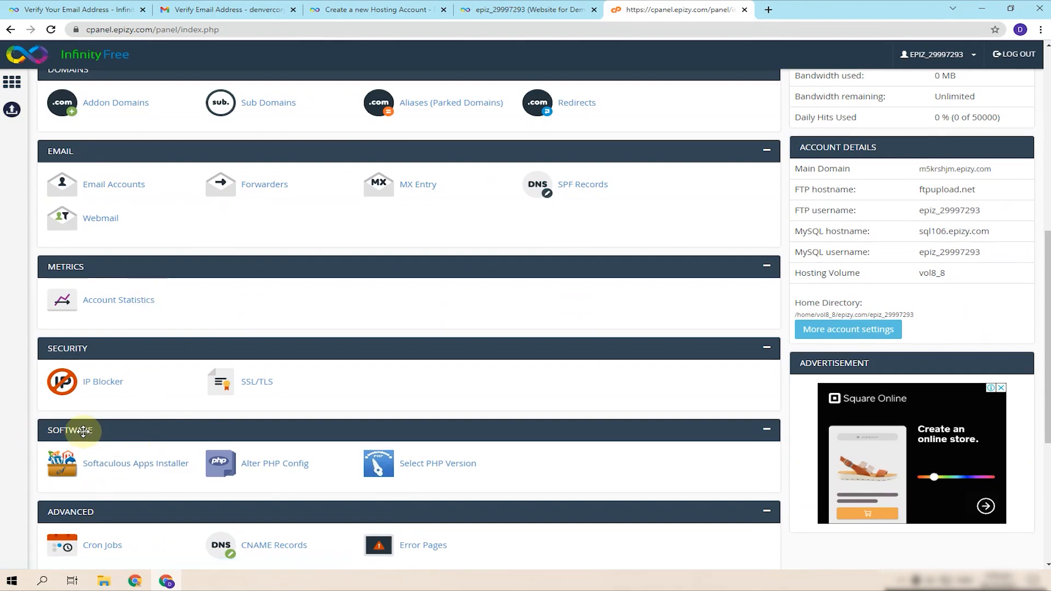
- Open Softaculous and start a WordPress install for demoforwebsiteinterface.great-site.net
left_click(141, 469)
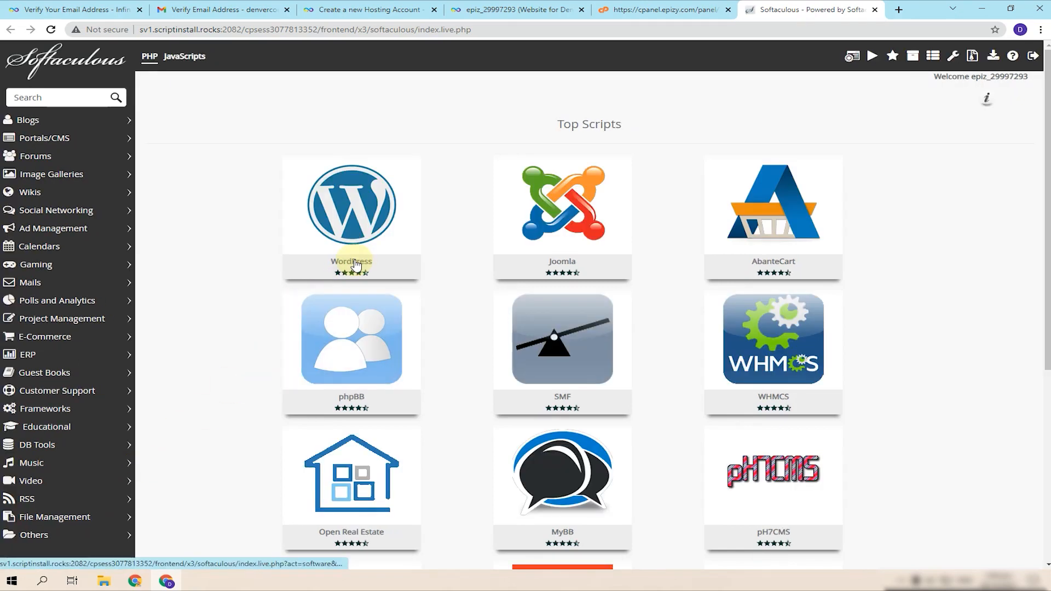
mouse_move(334, 253)
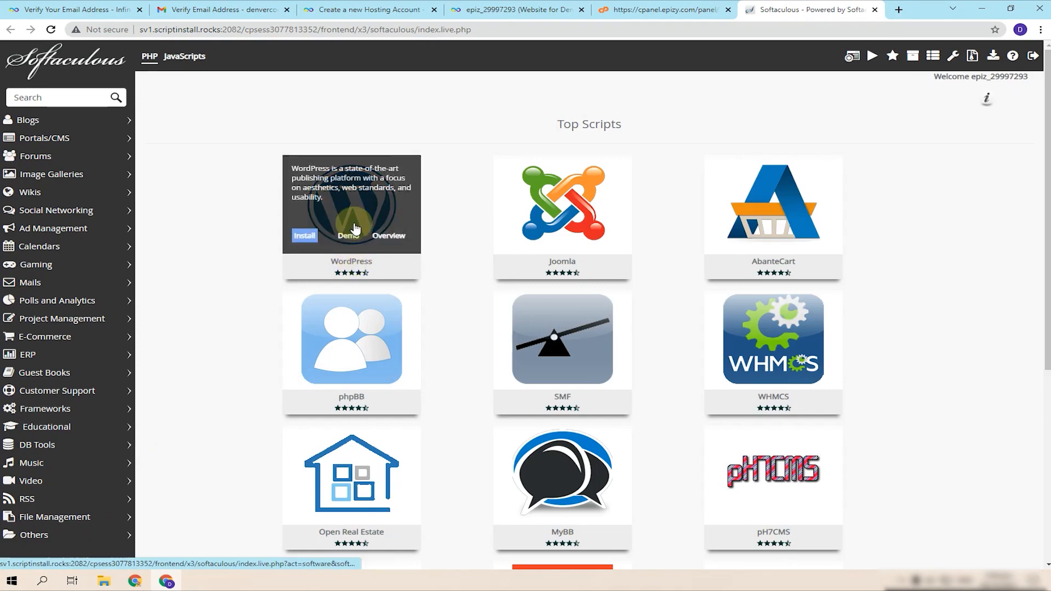
left_click(307, 241)
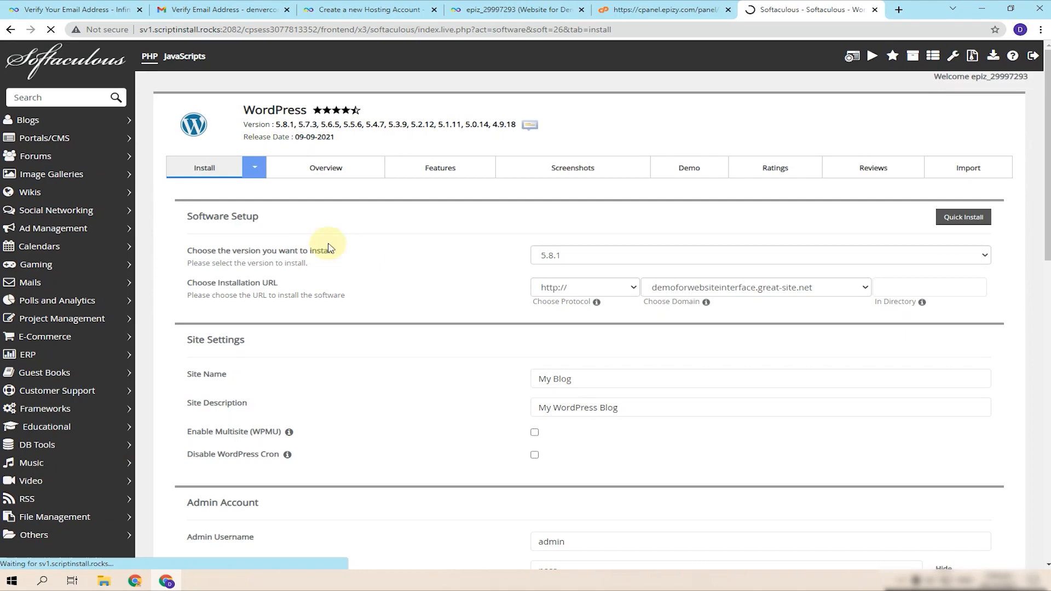
left_click(628, 288)
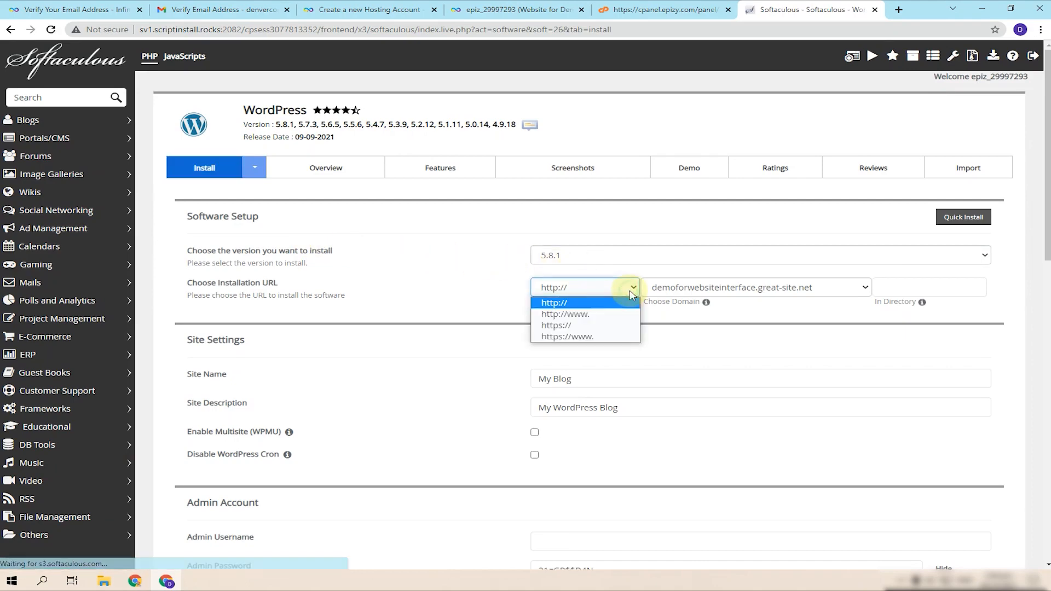
left_click(602, 337)
left_click(665, 262)
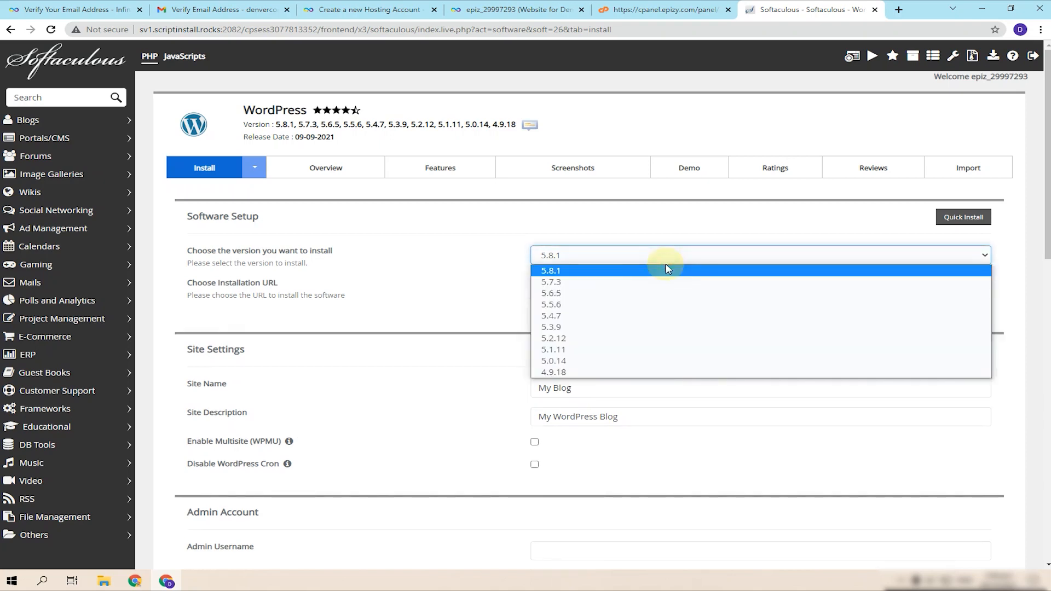
left_click(575, 271)
left_click_drag(605, 400, 528, 405)
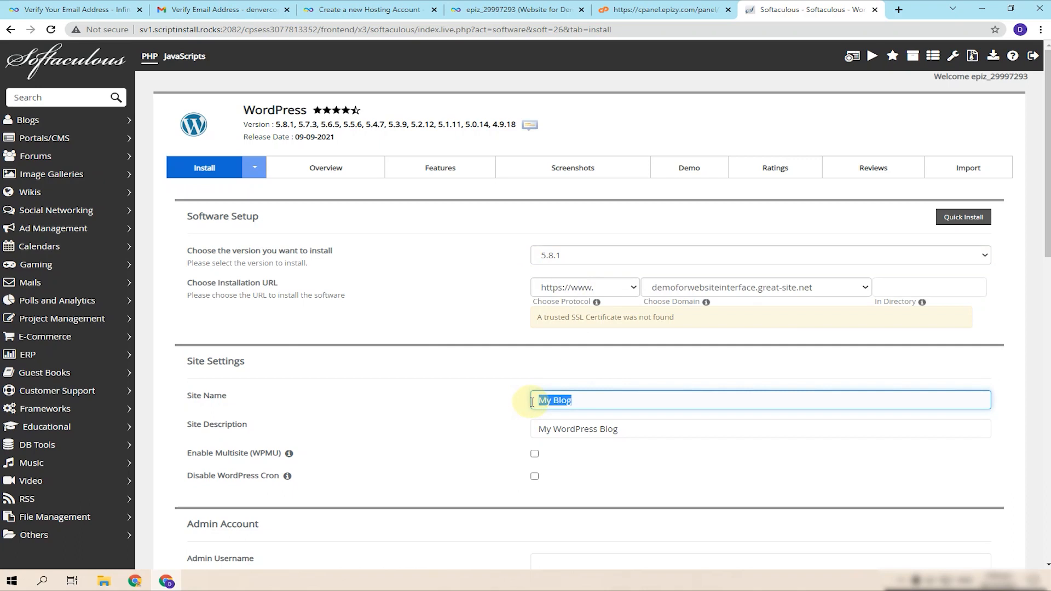
type("Demo Website")
key("Tab")
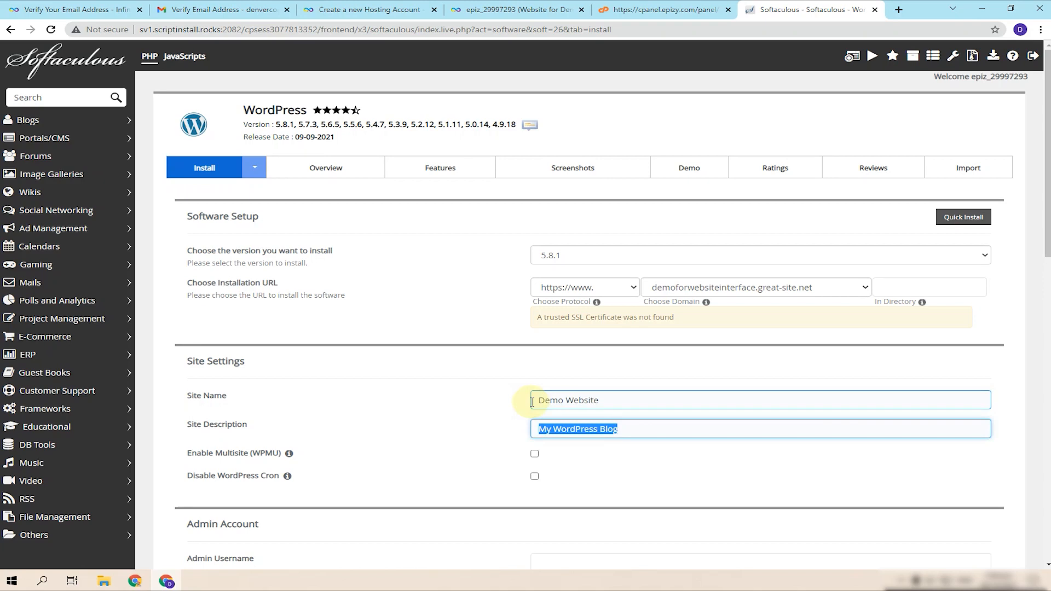
type("W")
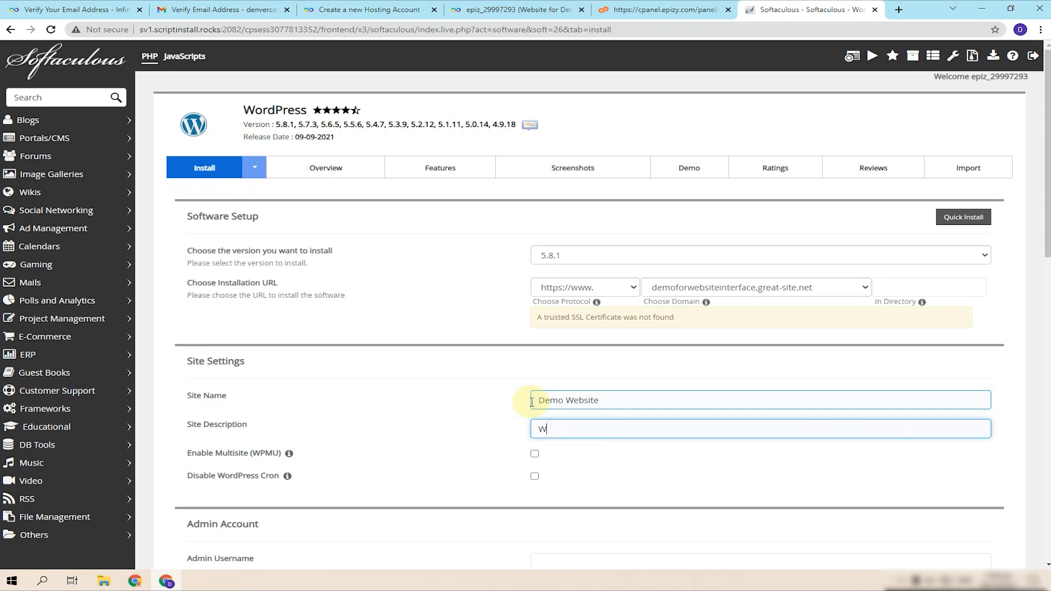
type("ebsite Interface Demo")
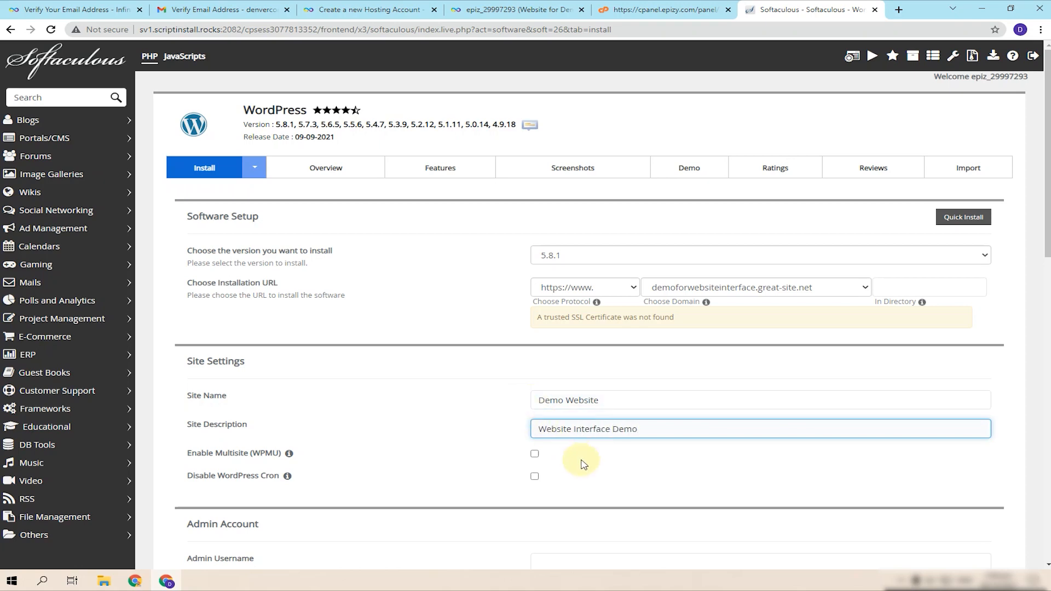
scroll(634, 433, "down", 3)
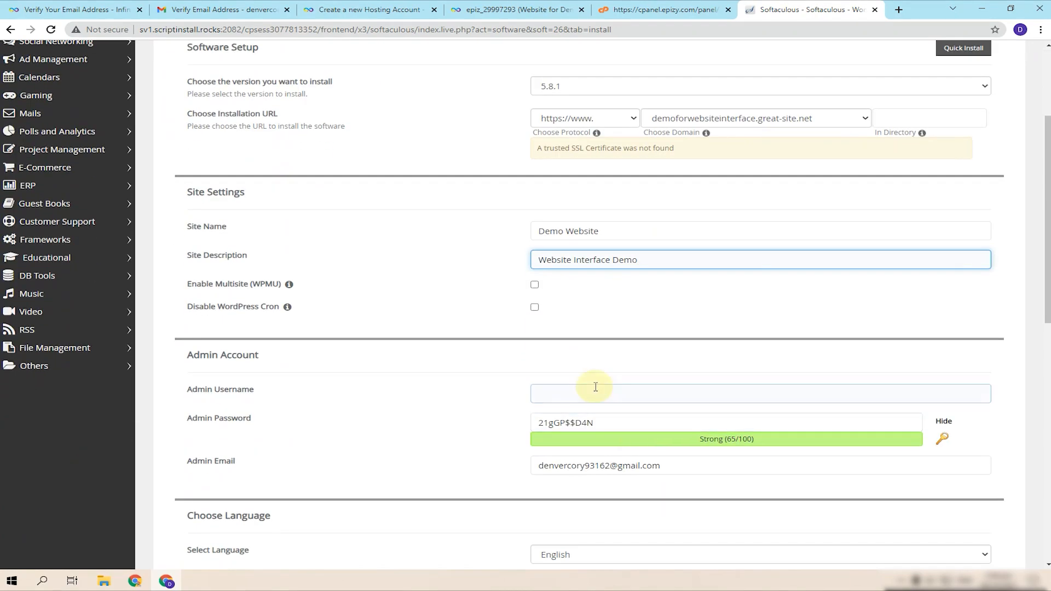
- Regenerate the random admin password twice, mask it, and clear the field
left_click(589, 393)
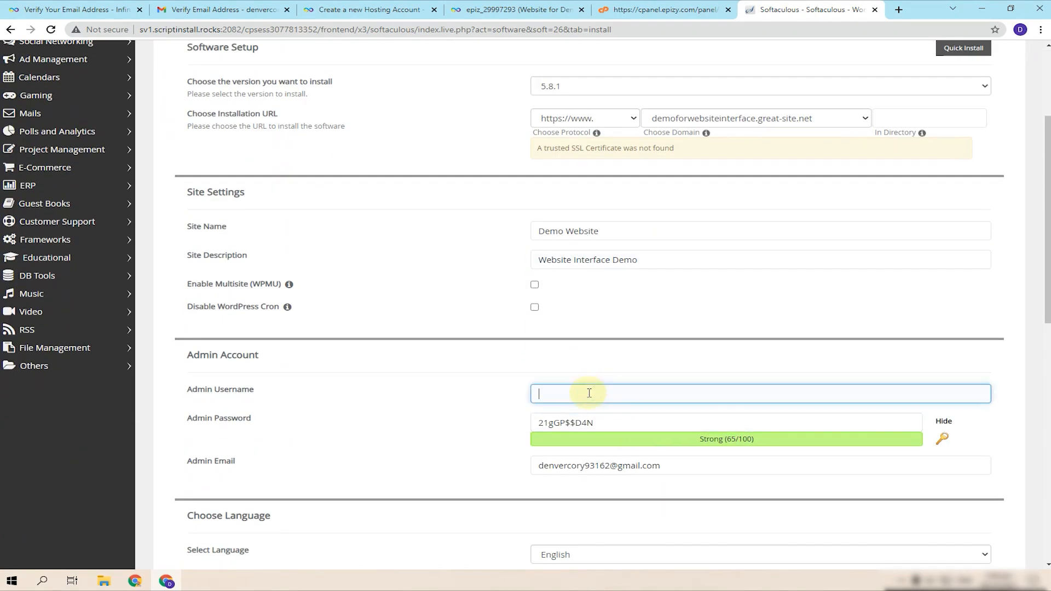
left_click(573, 422)
left_click(617, 426)
left_click_drag(617, 425, 505, 429)
key("BackSpace")
left_click(598, 392)
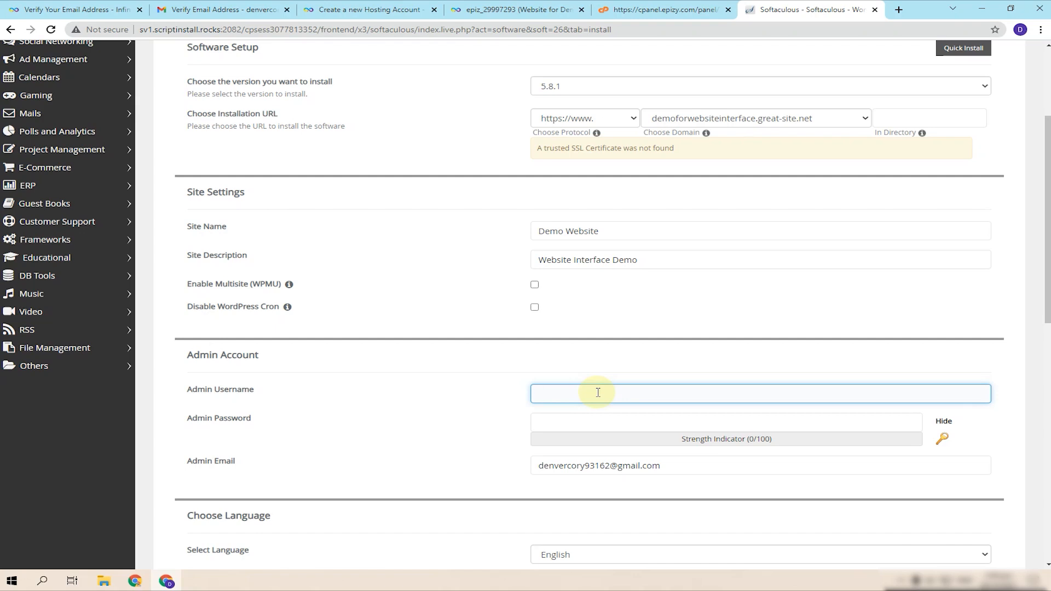
left_click(943, 438)
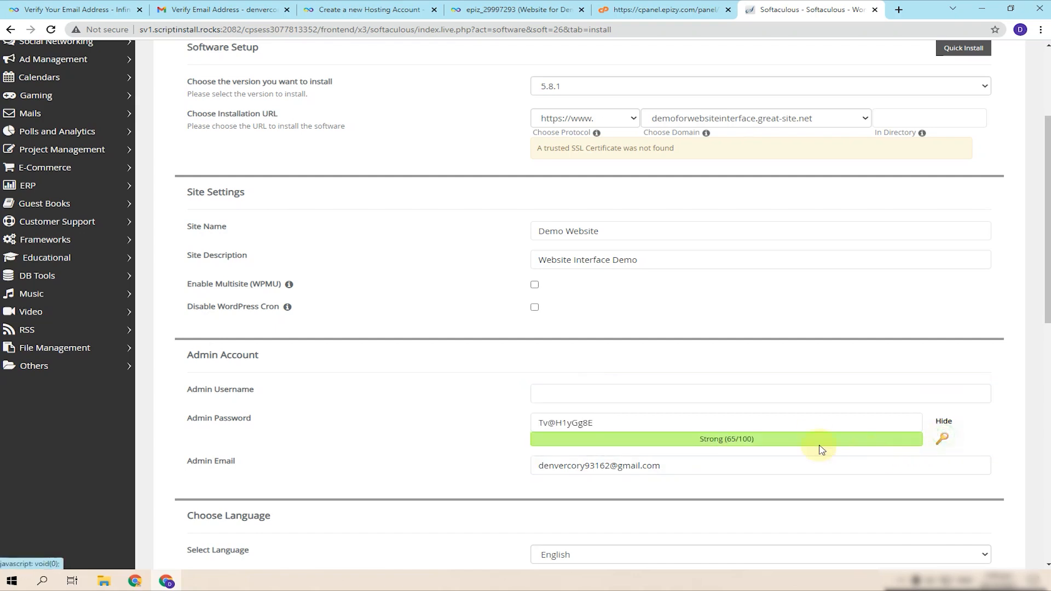
left_click(943, 439)
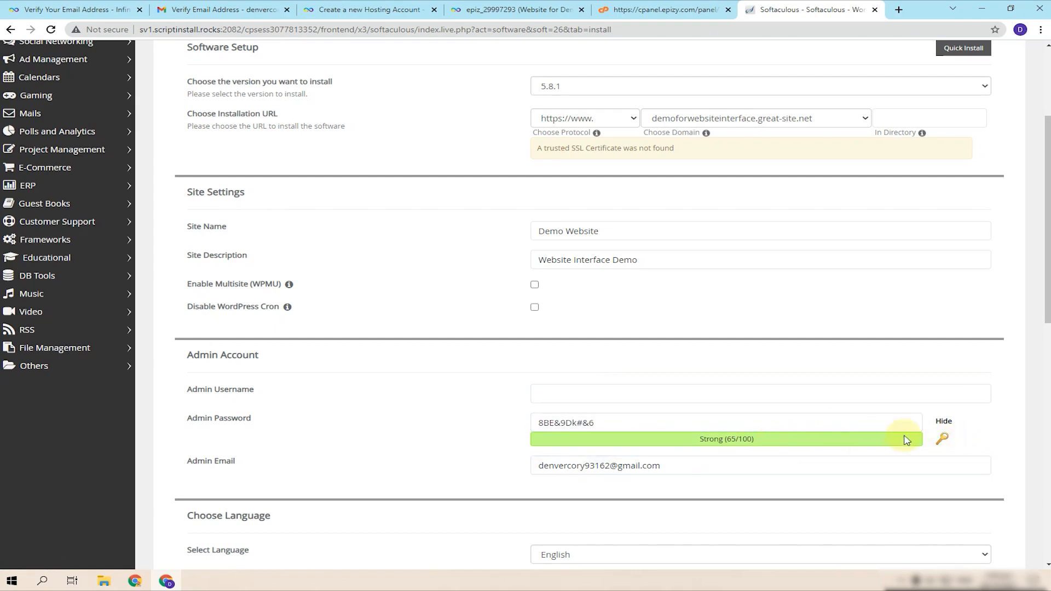
left_click(944, 421)
left_click_drag(660, 425, 453, 424)
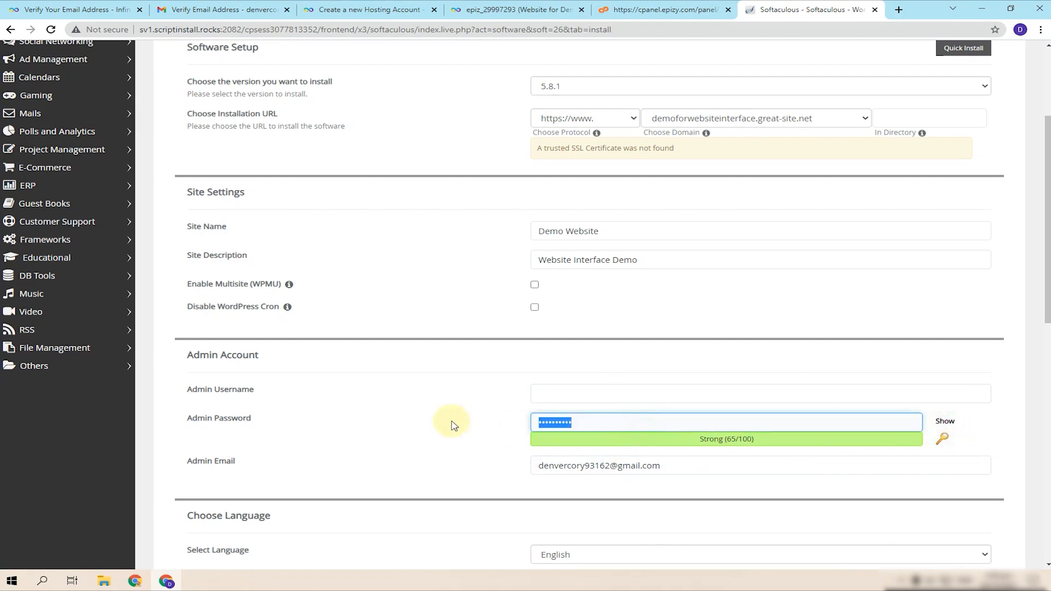
key("BackSpace")
left_click(579, 399)
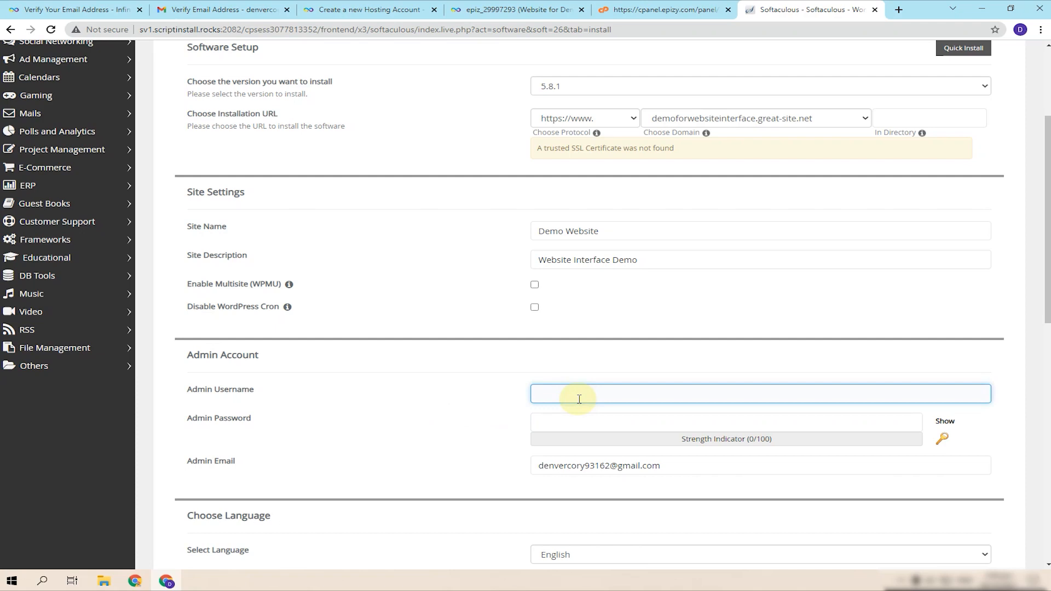
- Enter a personal admin username and a new admin password
type("ArsalanAliSajid")
left_click(580, 419)
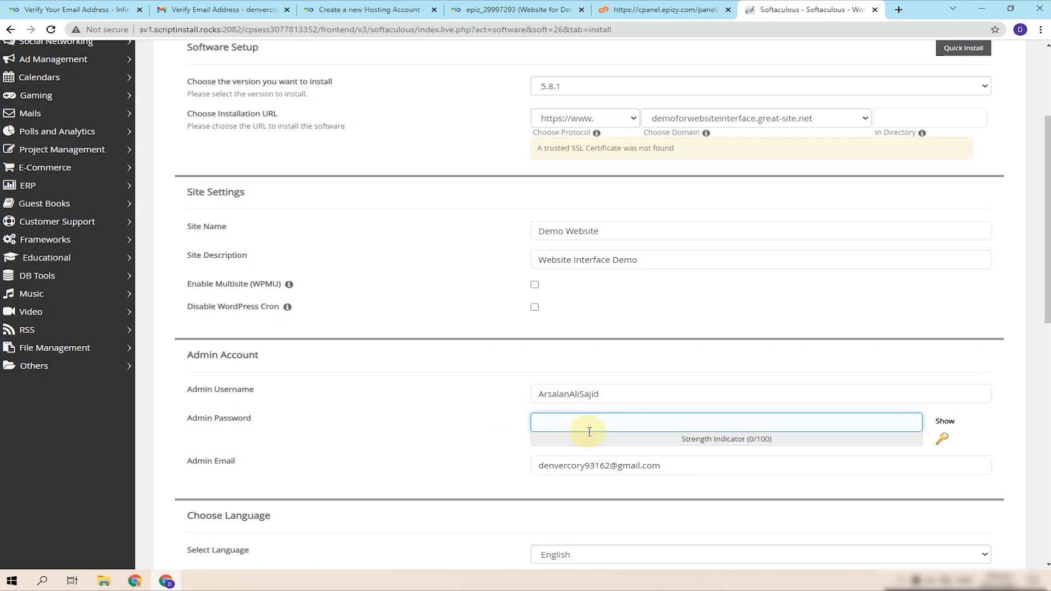
type("*******")
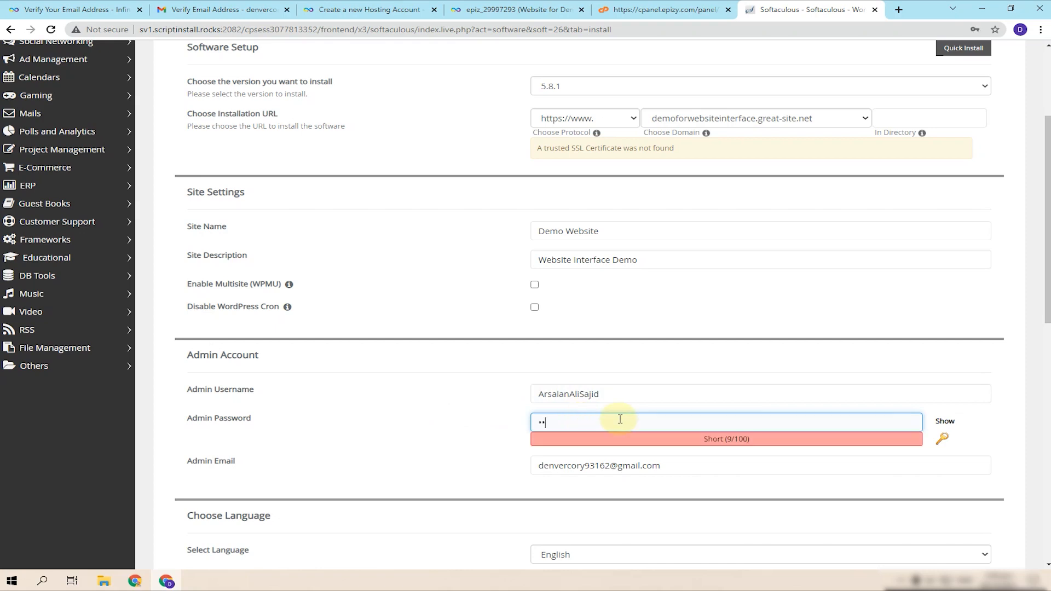
type("****")
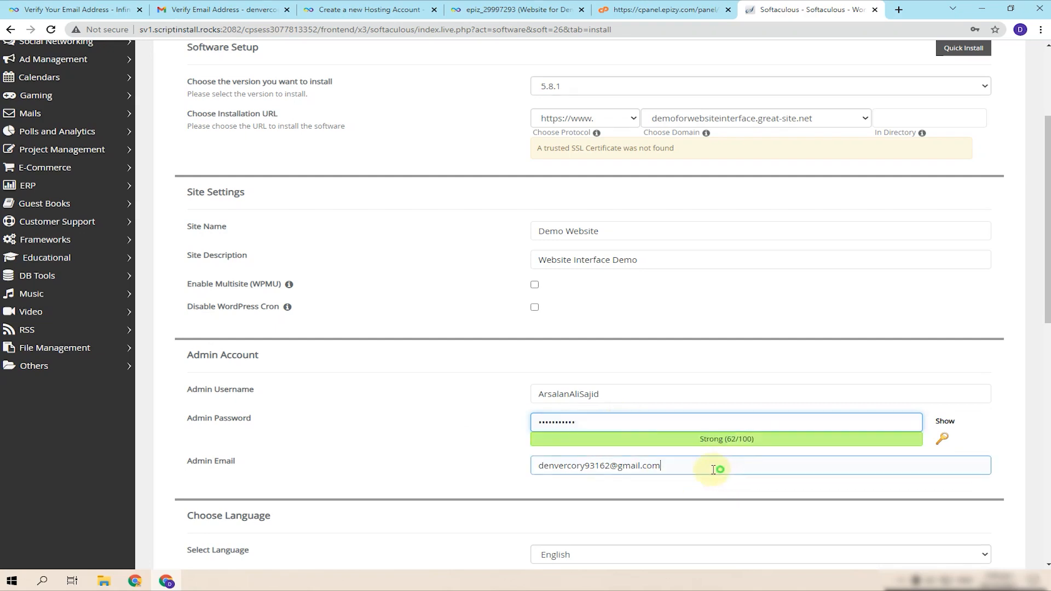
left_click_drag(718, 465, 489, 476)
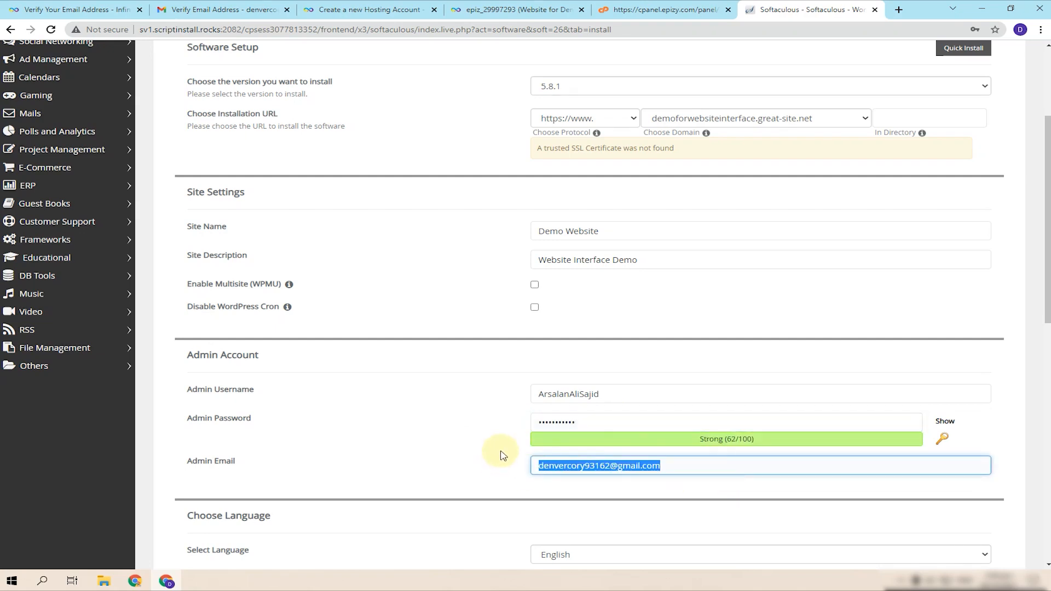
left_click(503, 455)
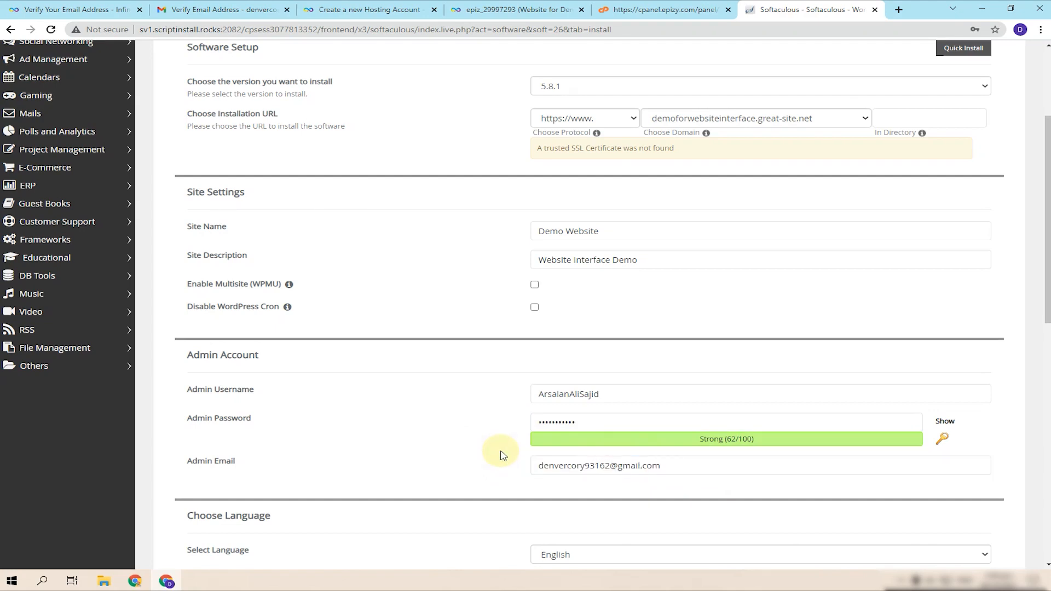
- Change the admin username to 'admin' and enter a new admin password
left_click_drag(629, 398, 521, 408)
type("admin")
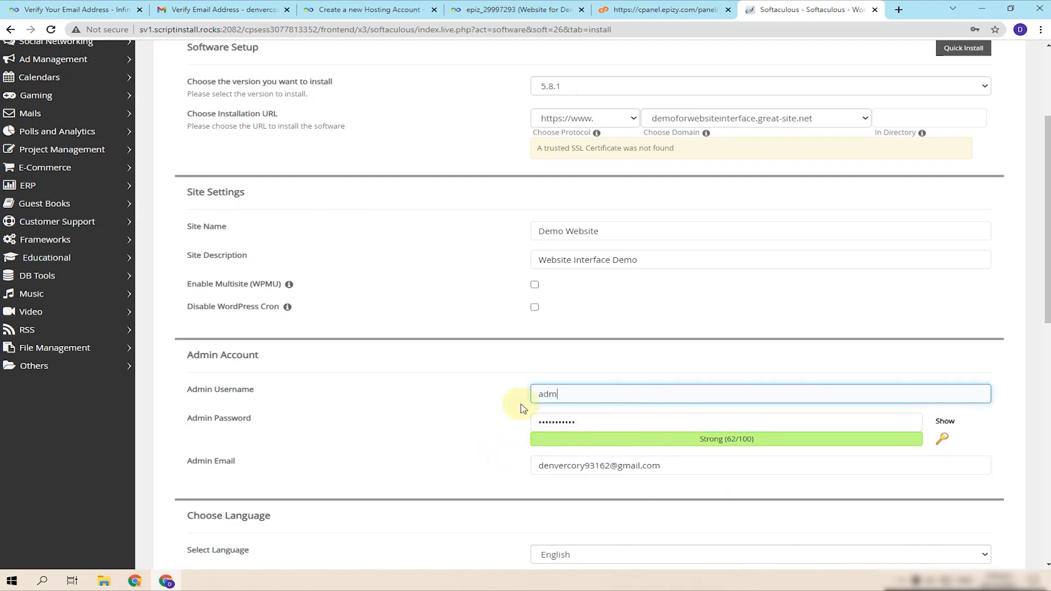
key("Tab")
type("••••••••")
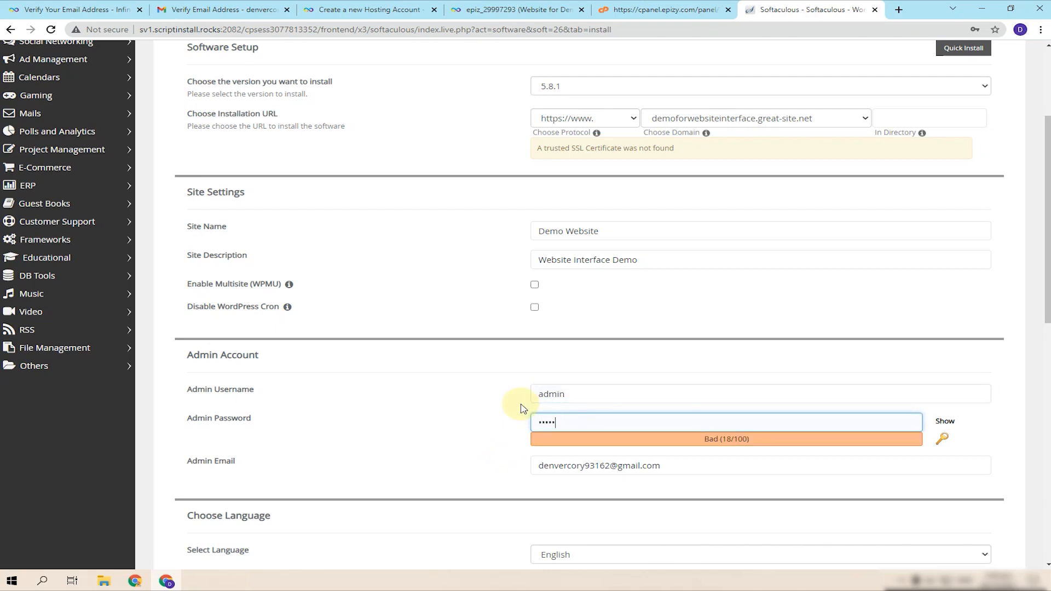
left_click(499, 399)
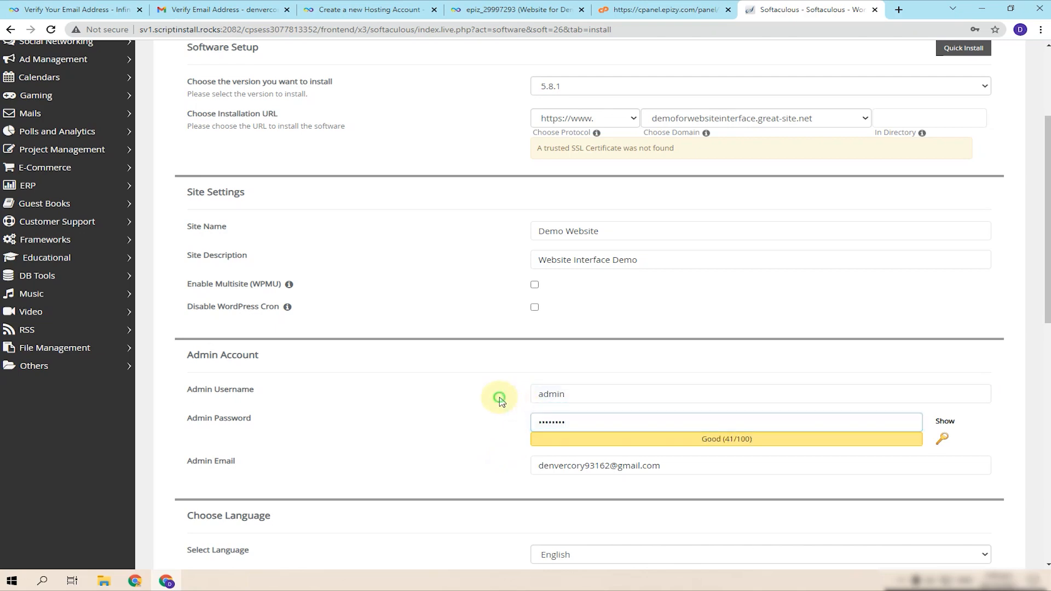
scroll(548, 450, "down", 5)
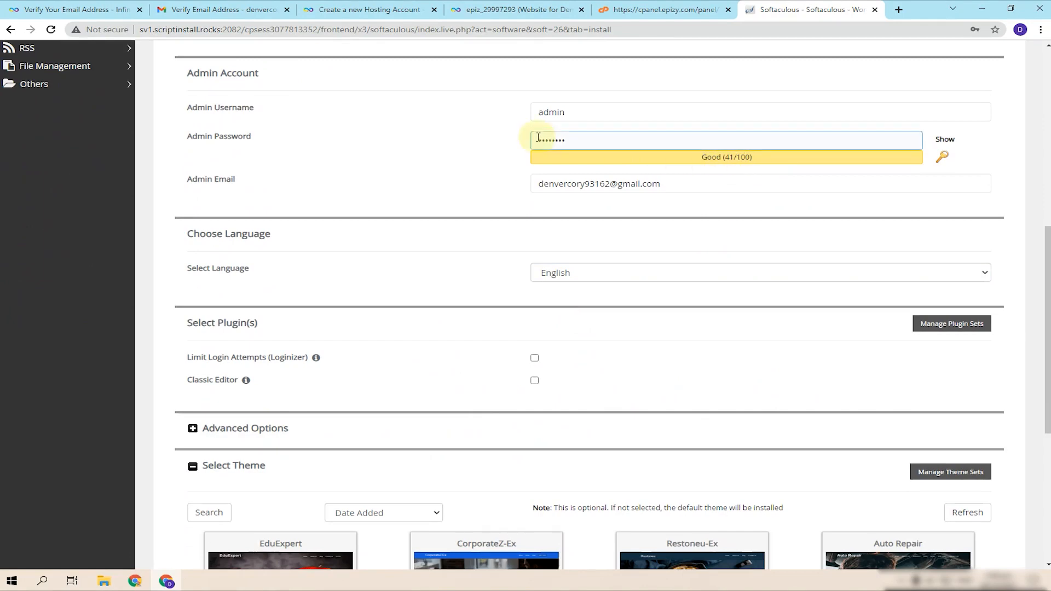
- Page through the theme gallery to AccessPress Parallax, Root, Staple and Elo without picking one
scroll(601, 207, "down", 1)
scroll(600, 207, "down", 5)
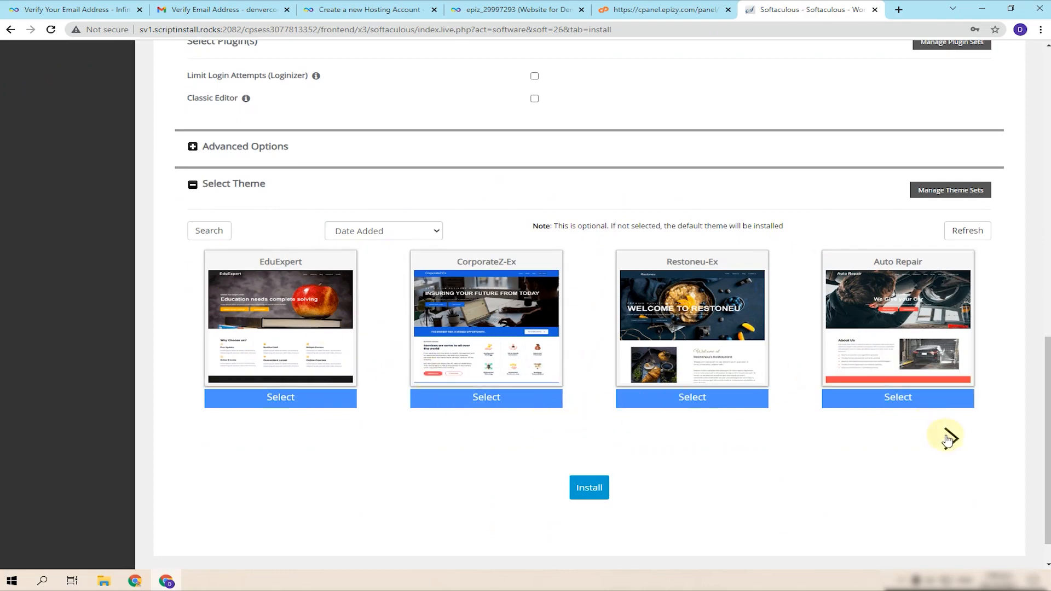
left_click(951, 439)
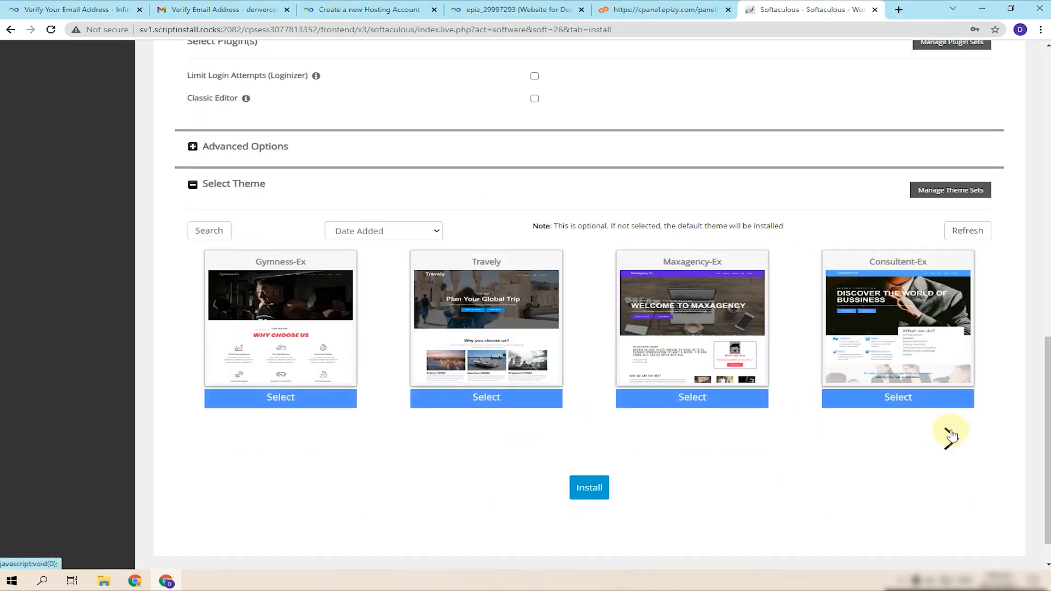
left_click(951, 438)
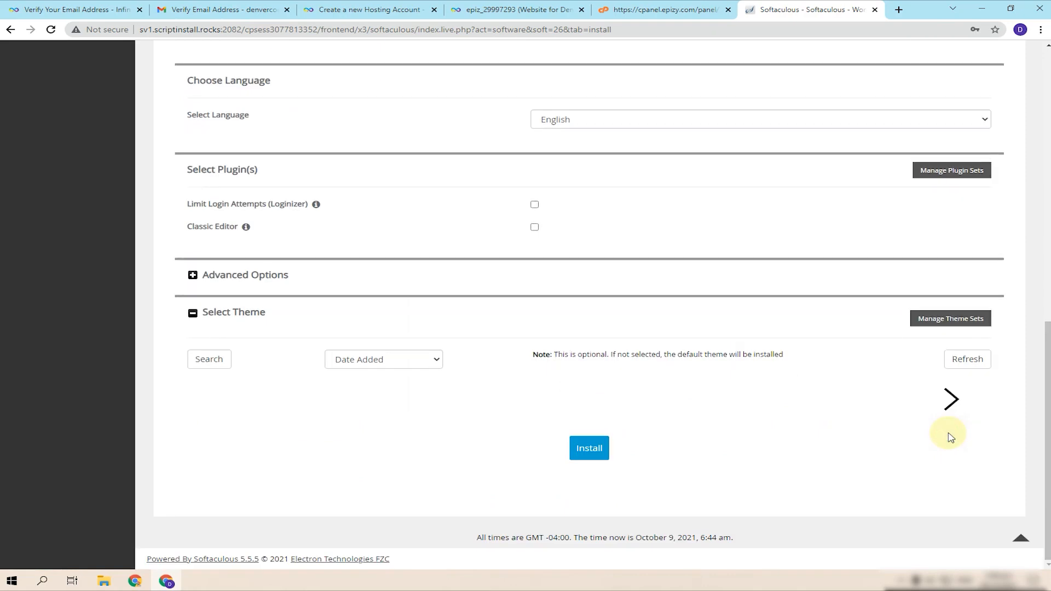
left_click(950, 436)
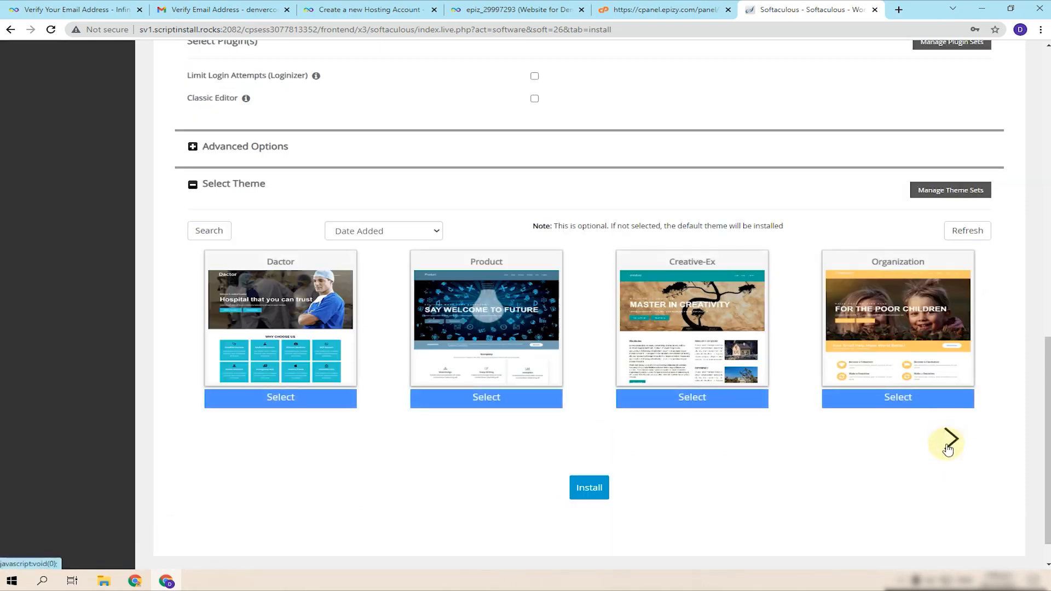
left_click(948, 448)
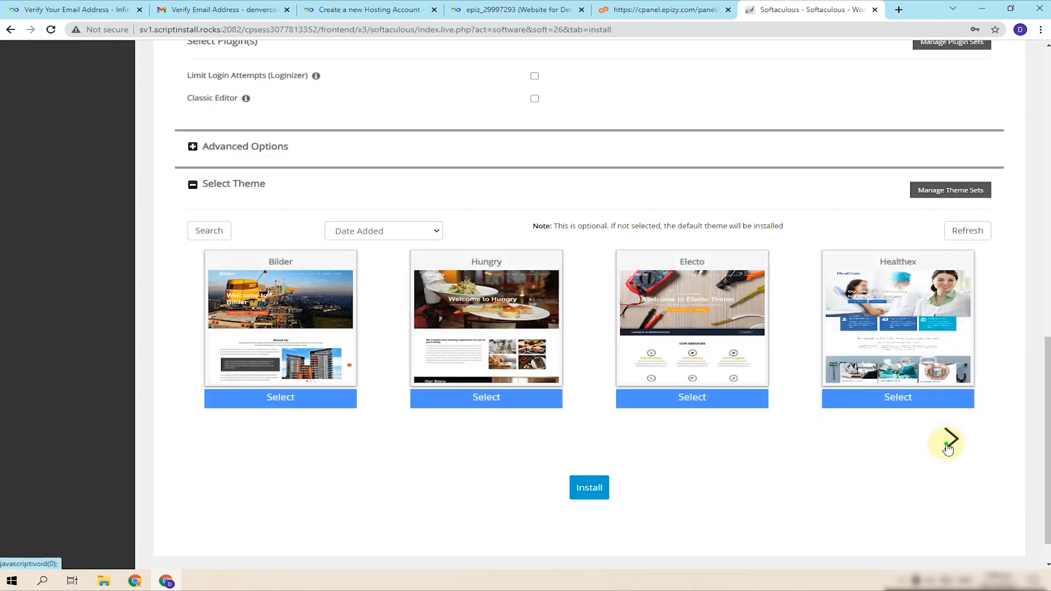
left_click(948, 448)
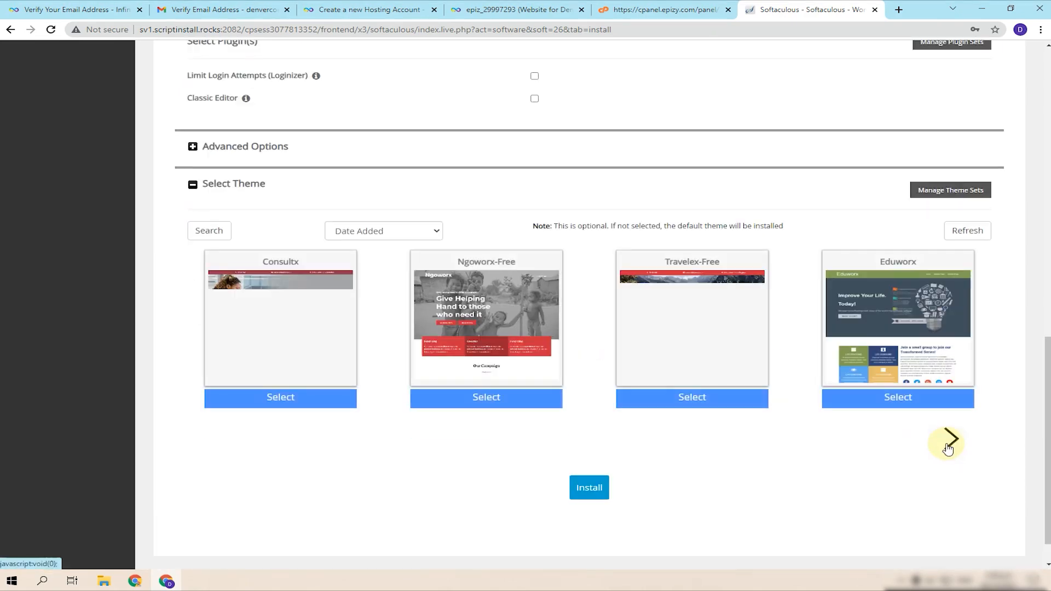
left_click(950, 448)
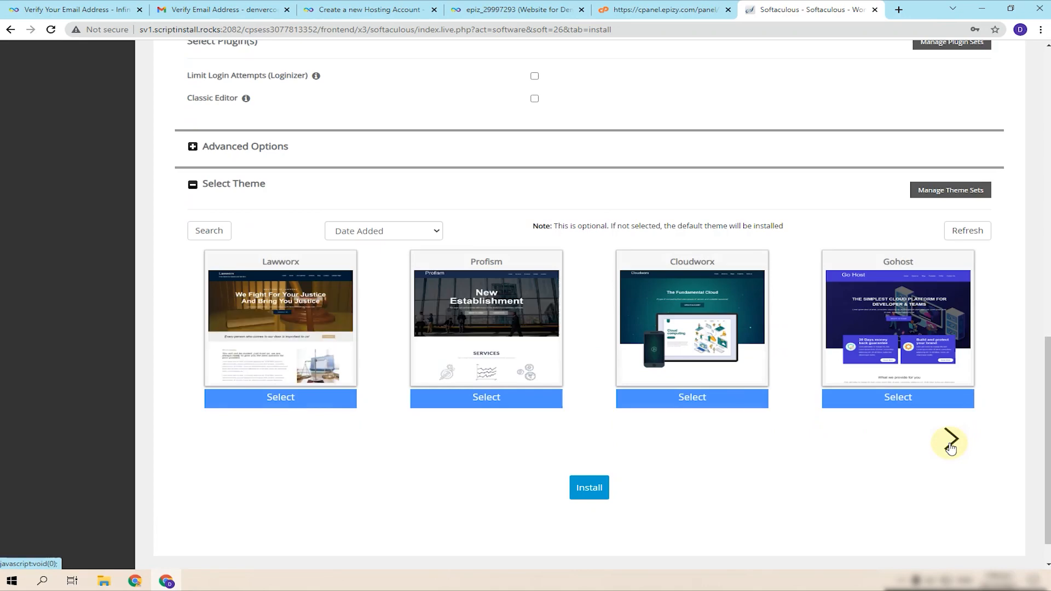
left_click(951, 447)
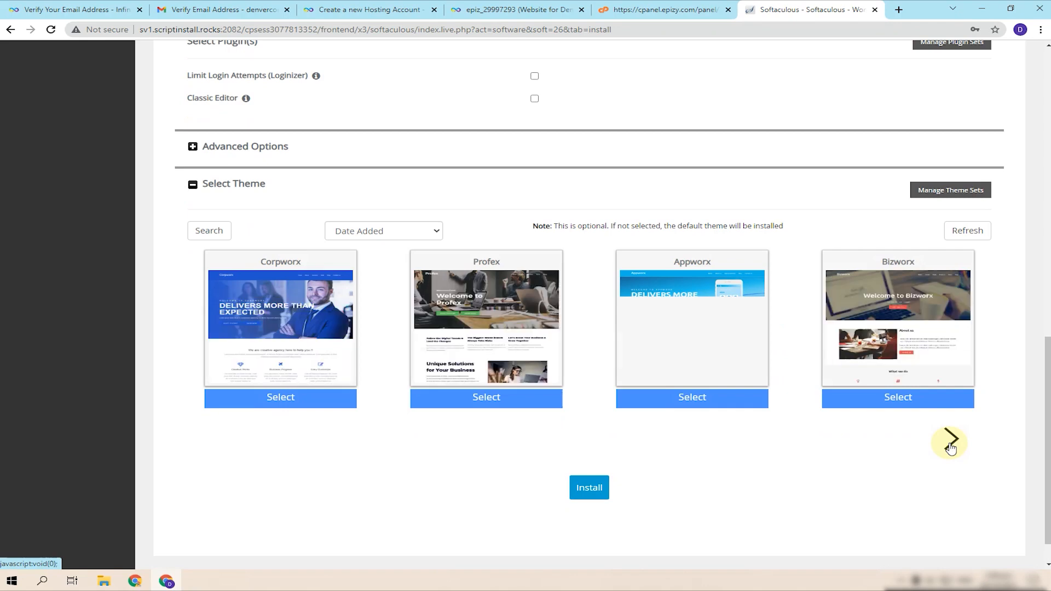
left_click(950, 448)
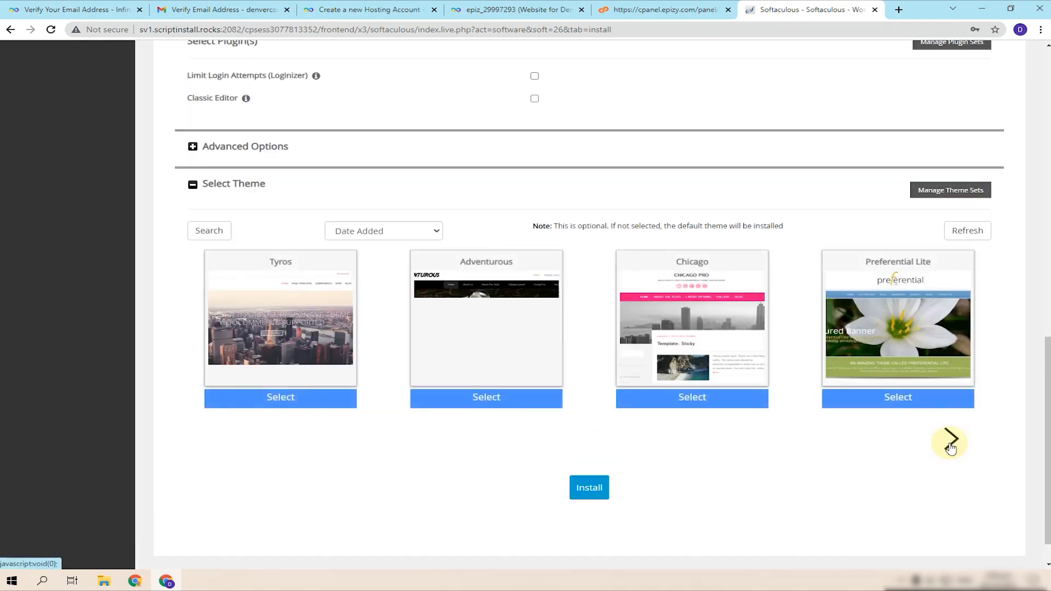
left_click(950, 448)
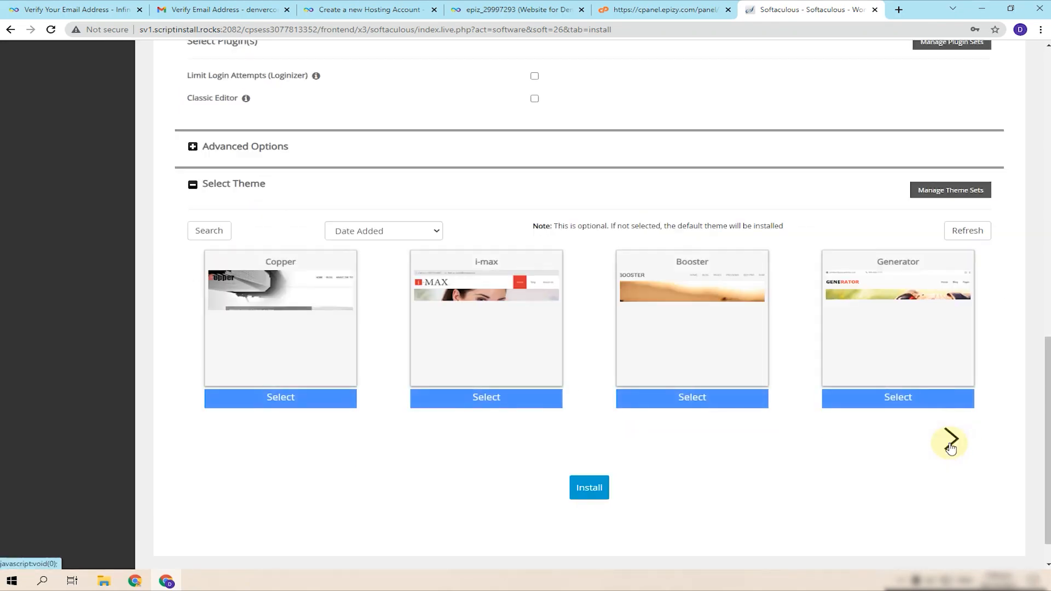
left_click(950, 446)
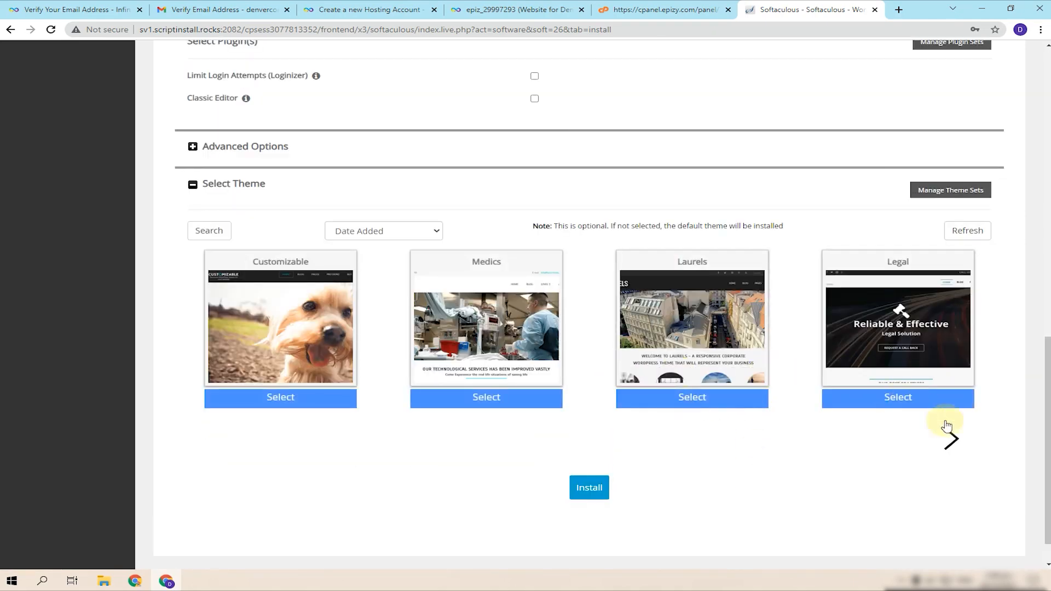
left_click(951, 447)
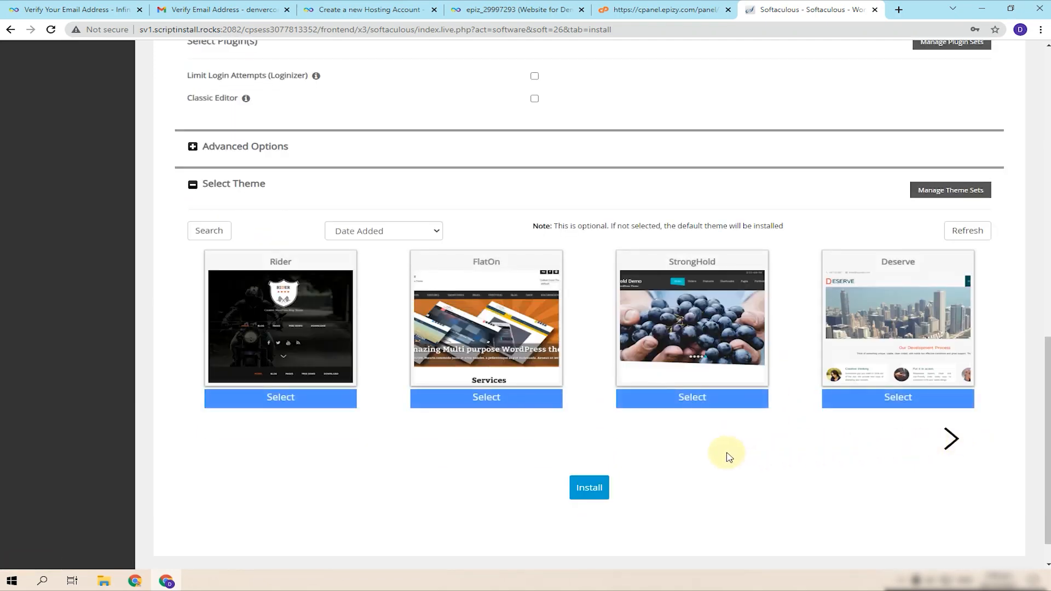
left_click(950, 438)
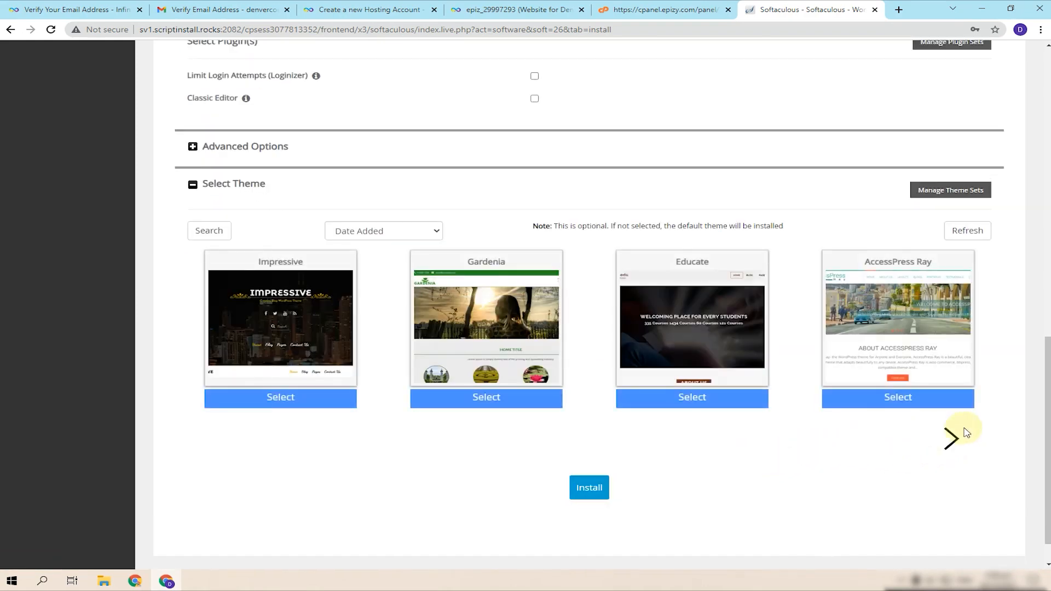
left_click(952, 439)
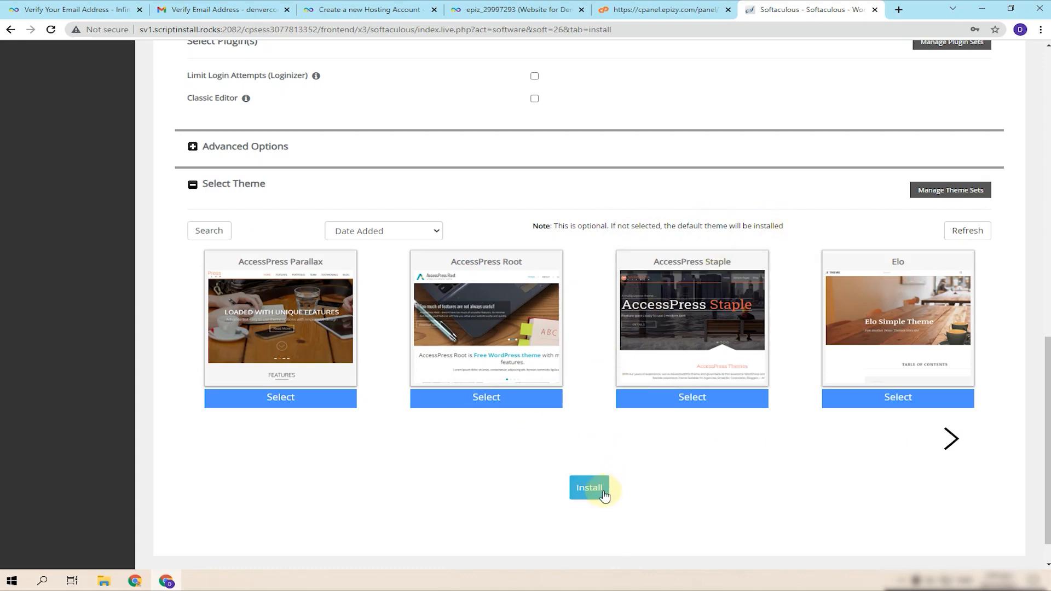
- Leave Advanced Options collapsed and launch the WordPress installation
left_click(206, 146)
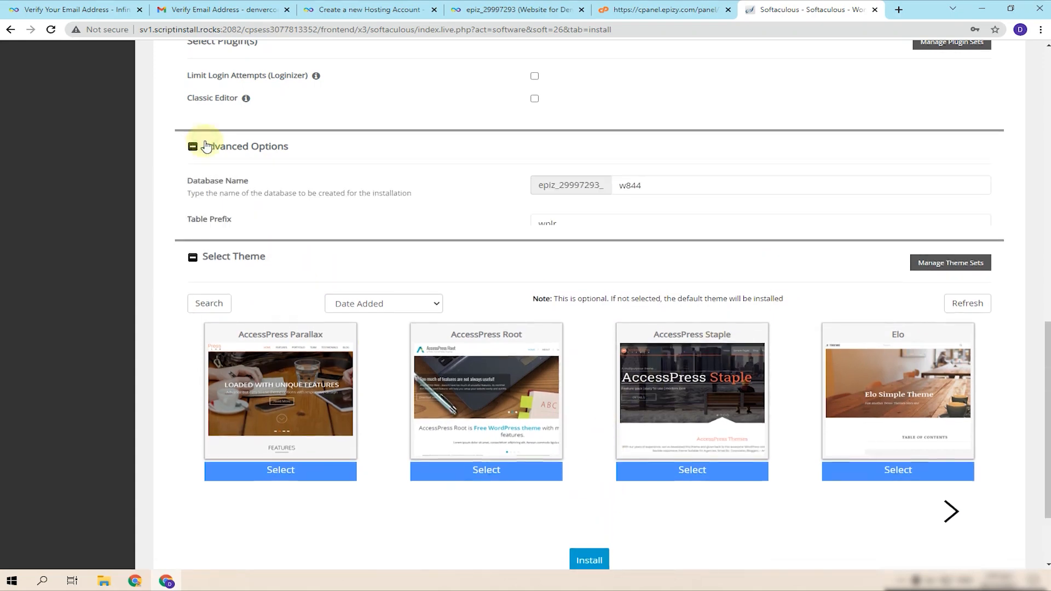
left_click(206, 146)
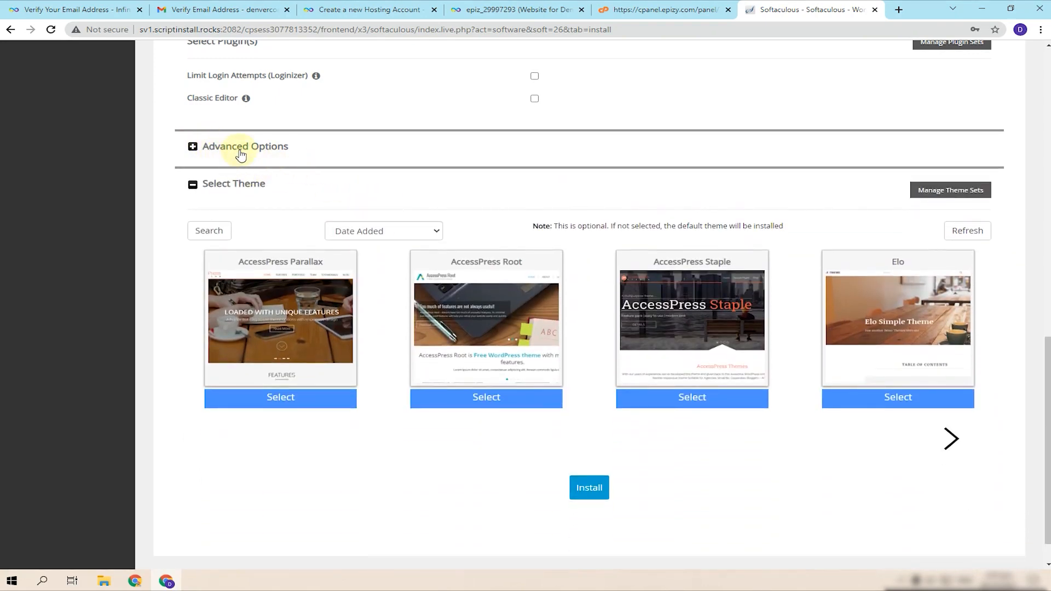
left_click(596, 496)
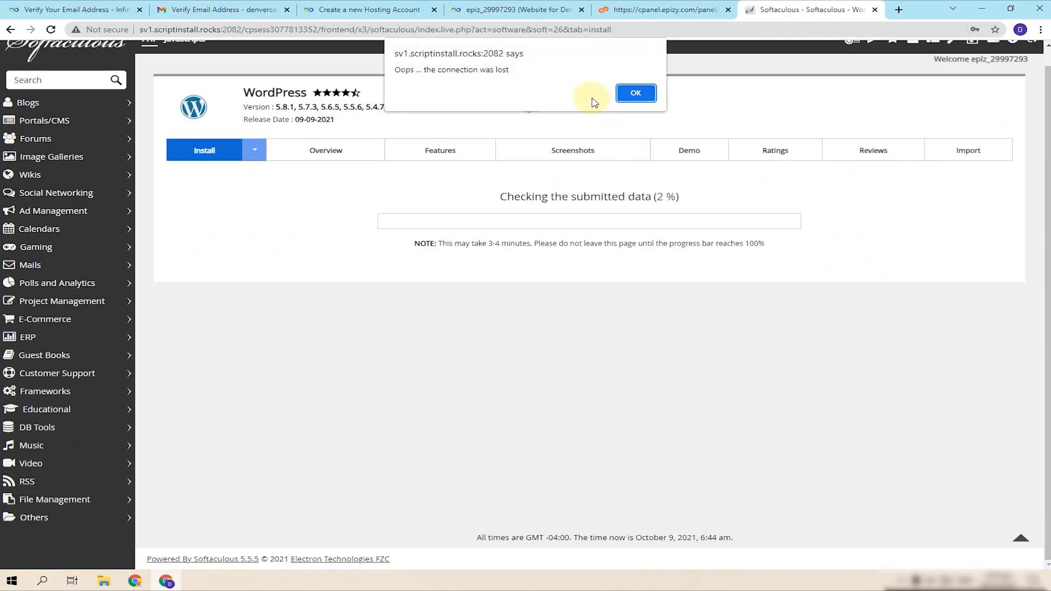
- Dismiss the lost-connection alert and password prompts, then relaunch Softaculous from the control panel
left_click(637, 94)
left_click(634, 189)
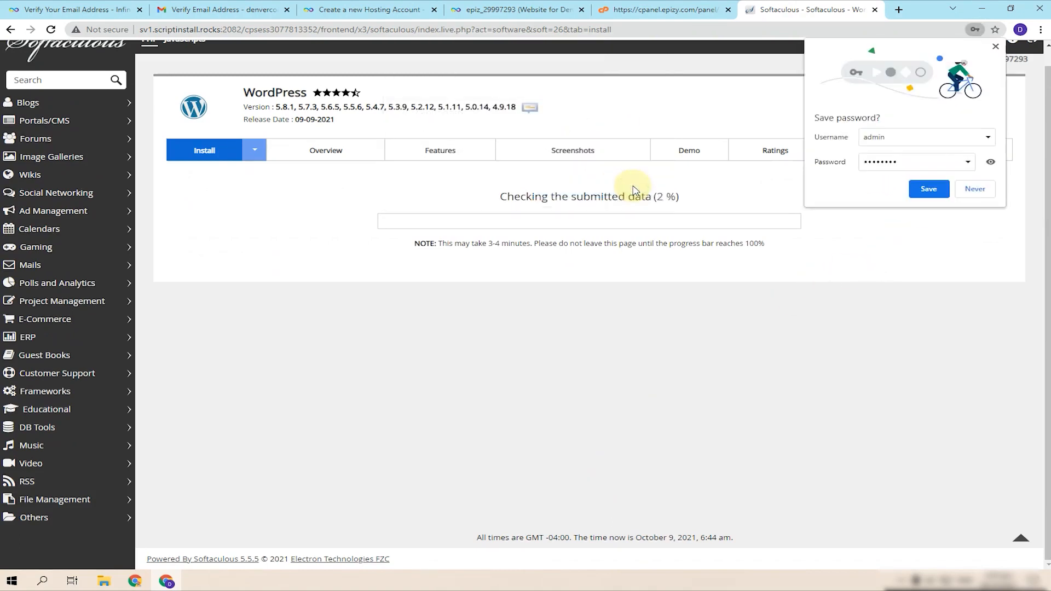
left_click(943, 186)
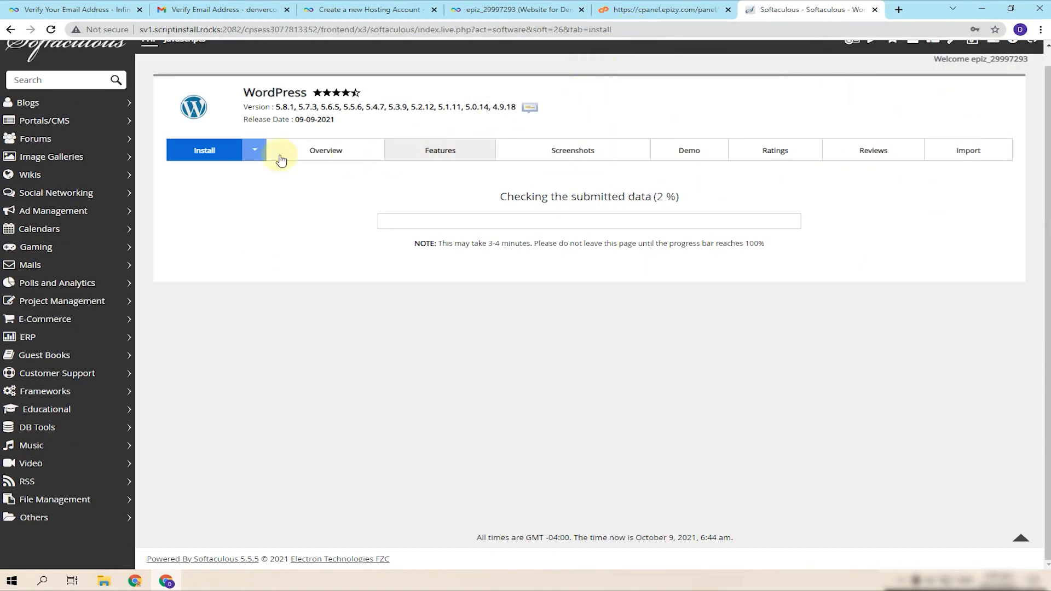
left_click(611, 9)
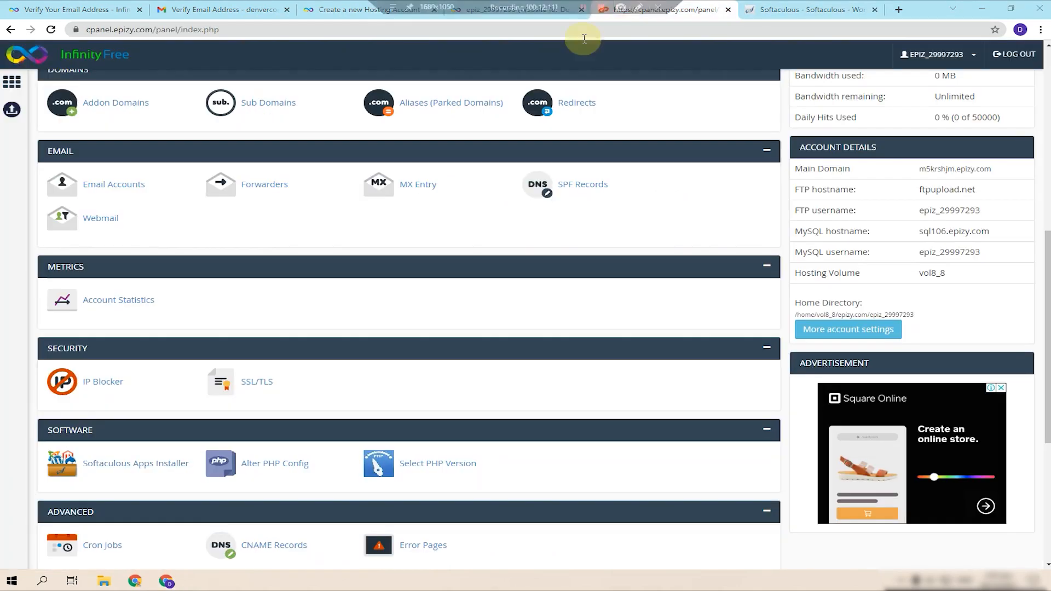
left_click(149, 464)
- Close the stalled installer tab and open a fresh WordPress install form
left_click(875, 9)
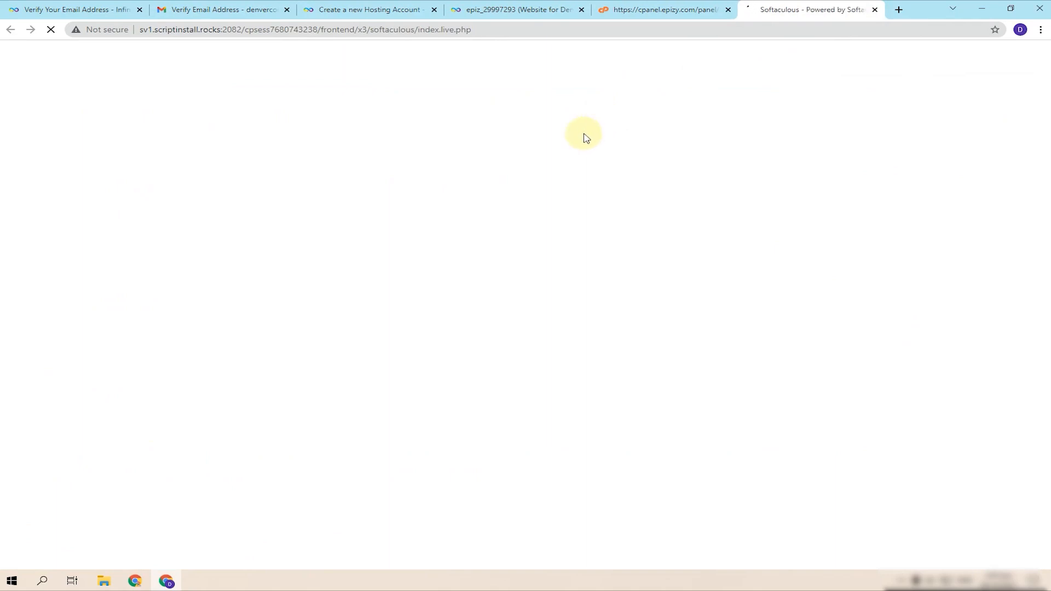
mouse_move(361, 219)
left_click(312, 240)
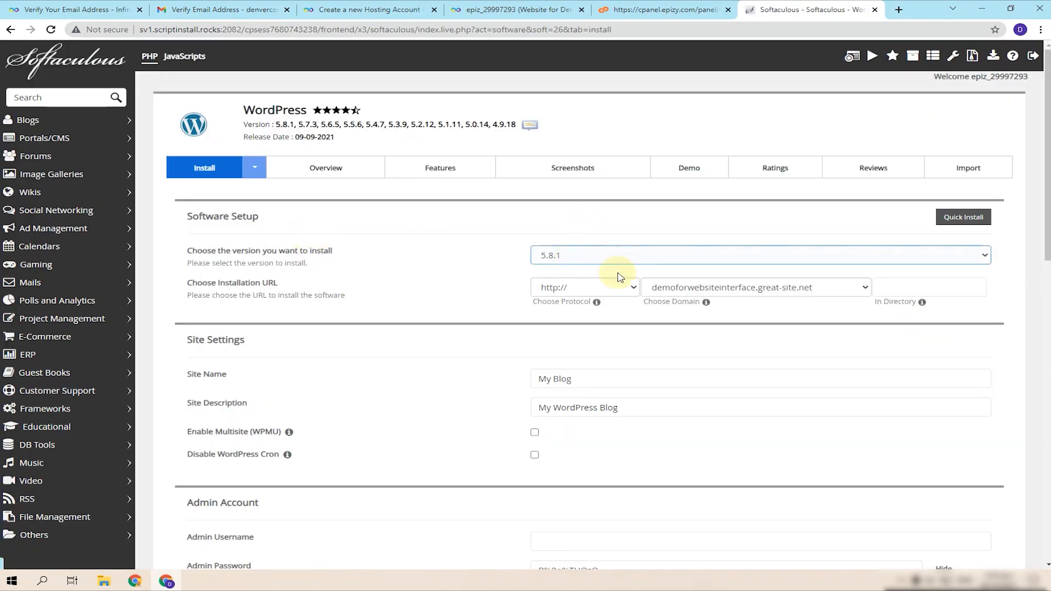
left_click(614, 287)
left_click(563, 336)
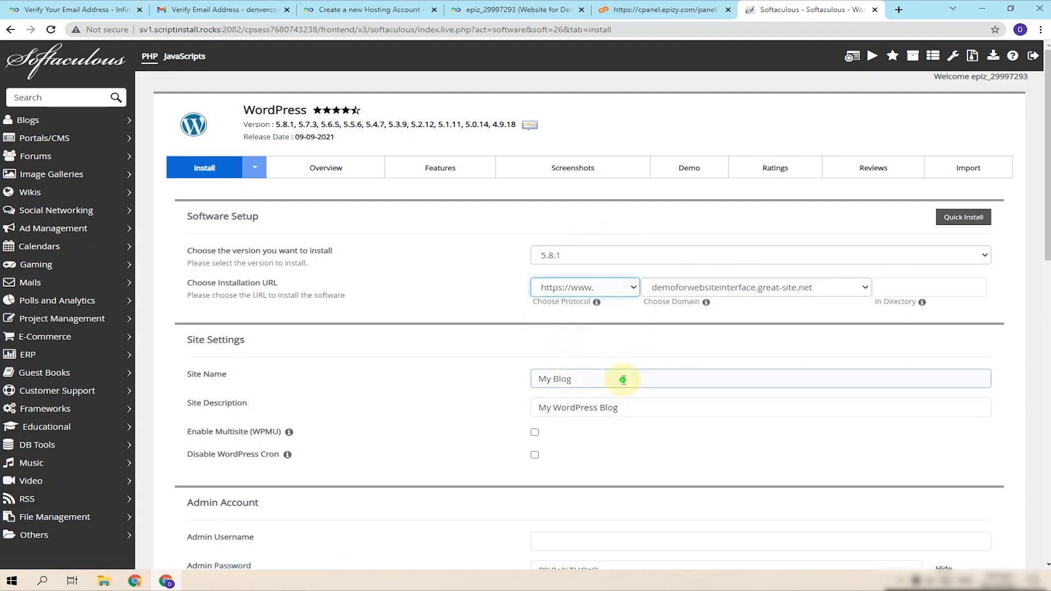
left_click(622, 378)
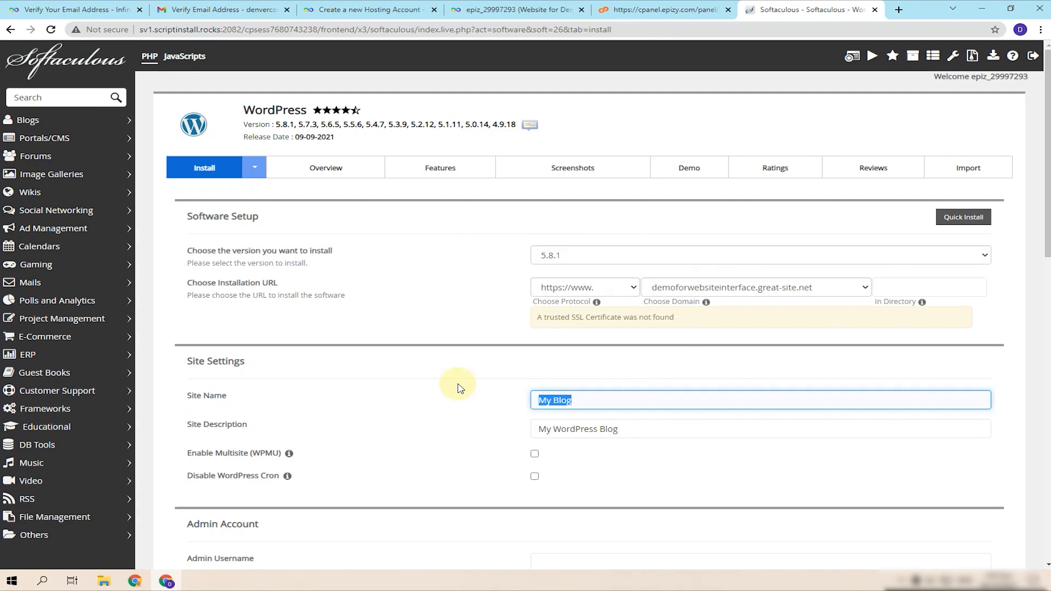
type("Demo")
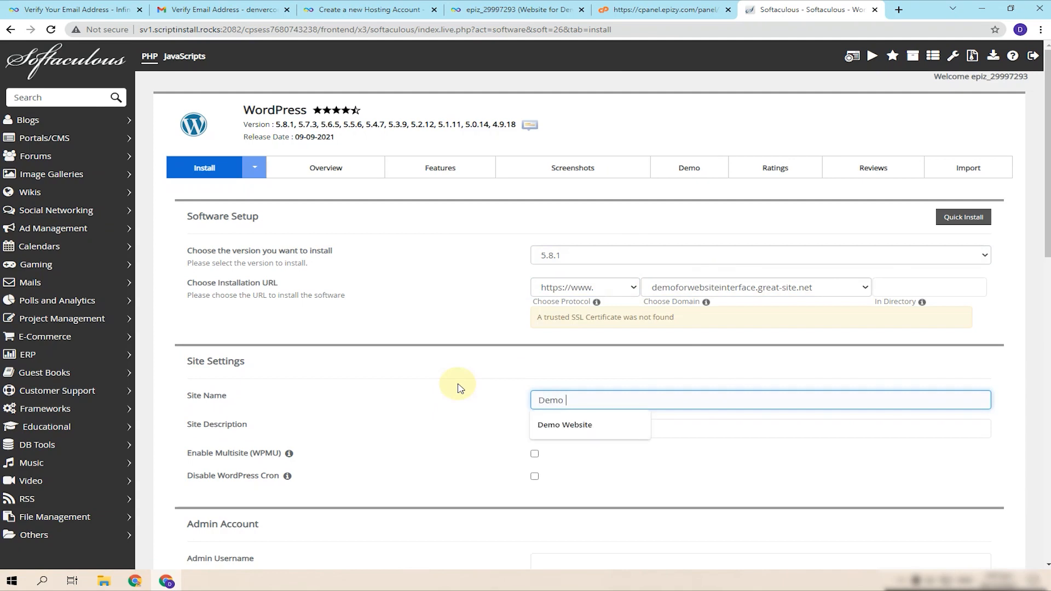
type(" Website")
key("Tab")
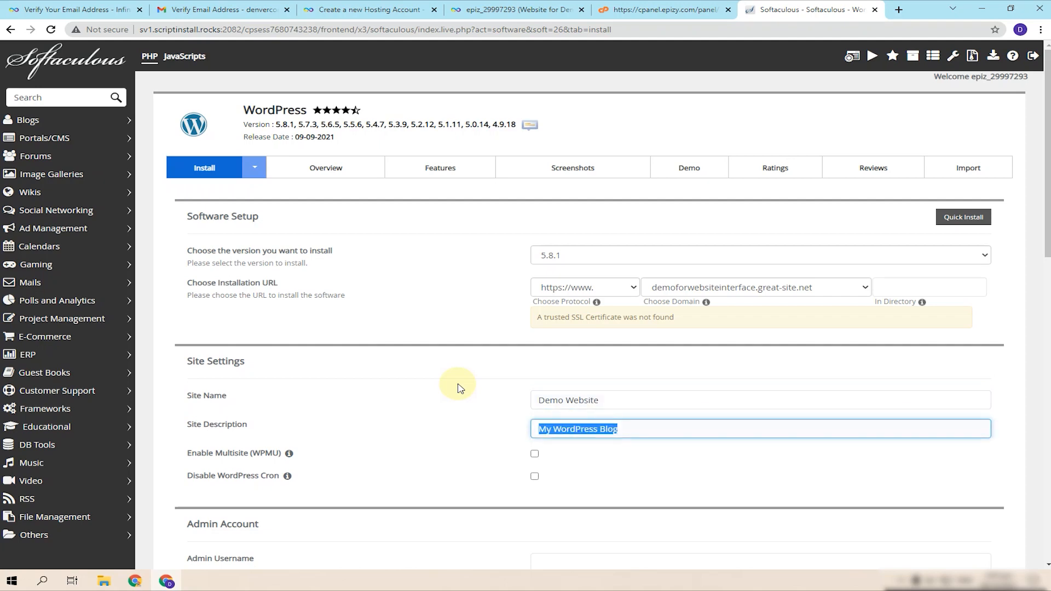
type("Website Interfa")
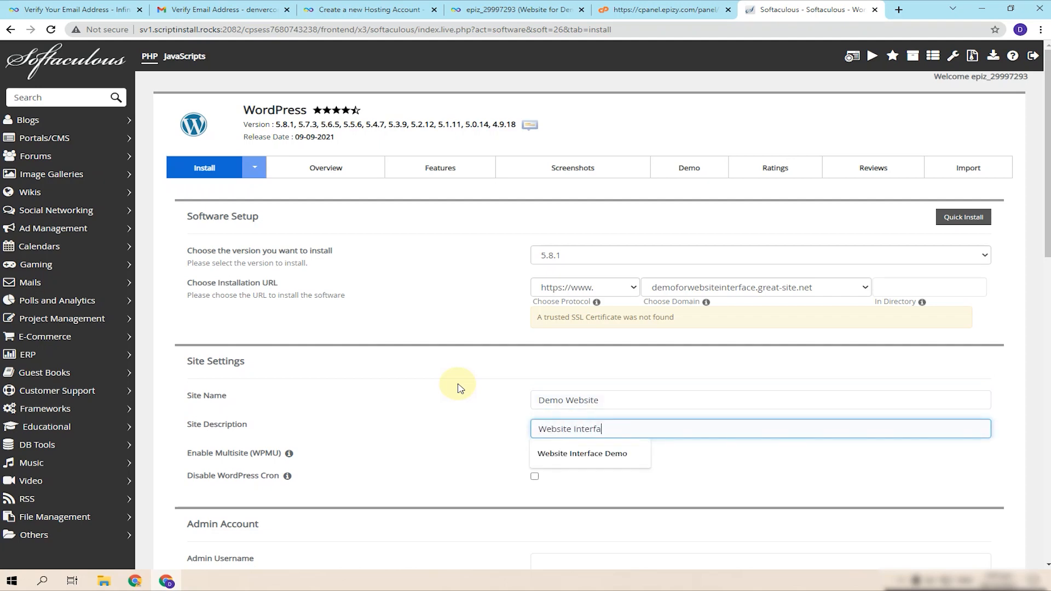
type("ce Demo")
scroll(458, 388, "down", 5)
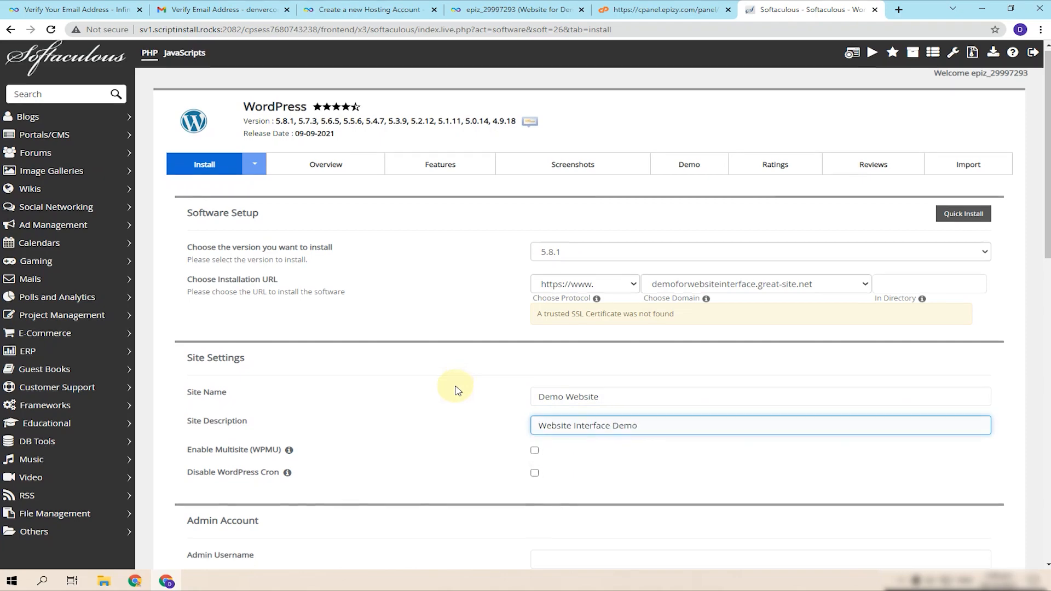
- Set the admin username to 'admin' and replace the generated admin password
left_click(572, 277)
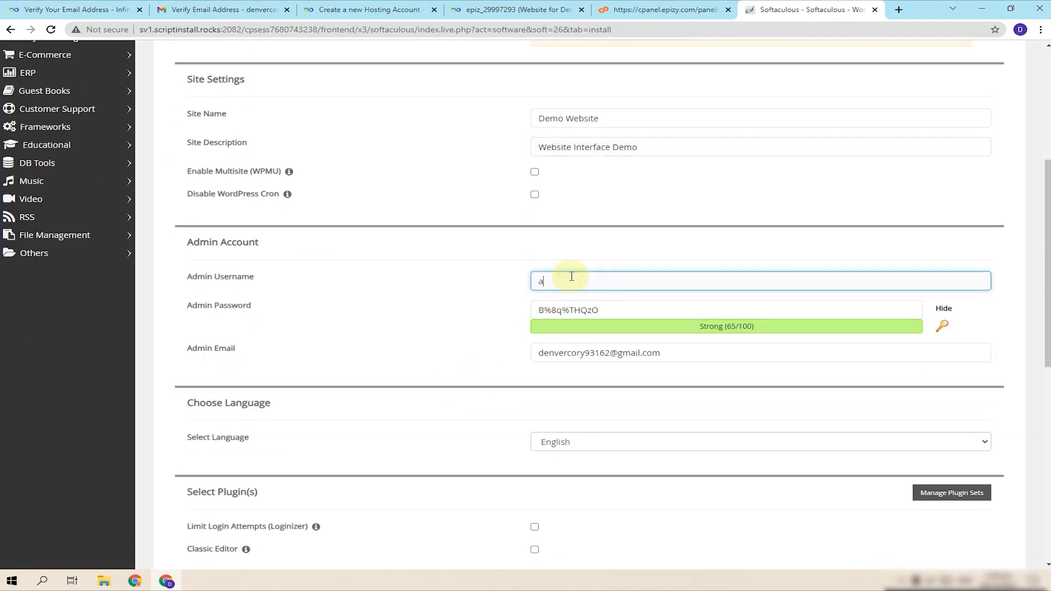
type("admin")
left_click(944, 308)
left_click_drag(669, 301, 490, 323)
type("•")
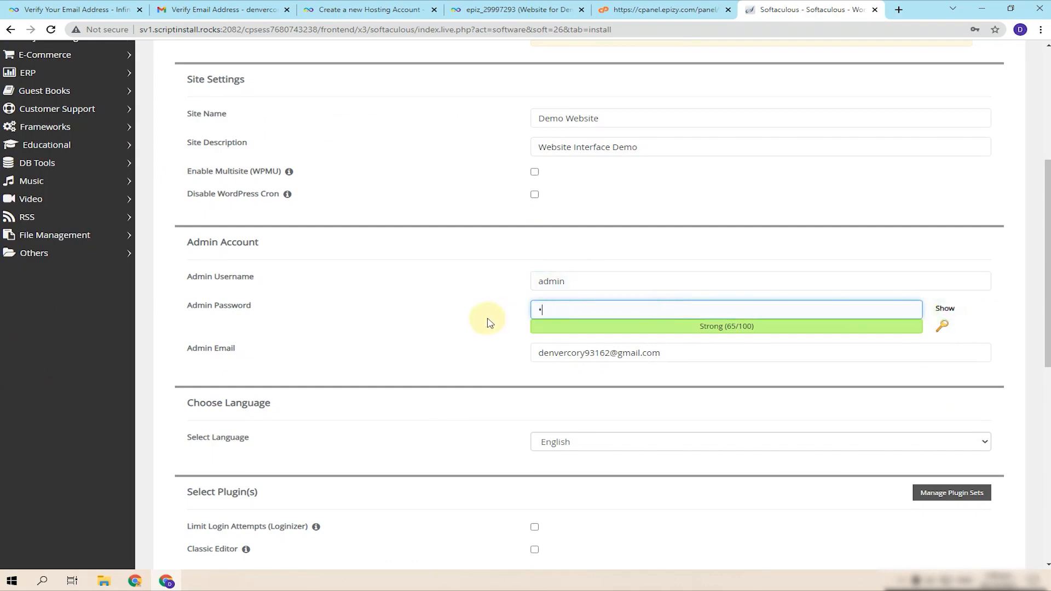
type("•••••••")
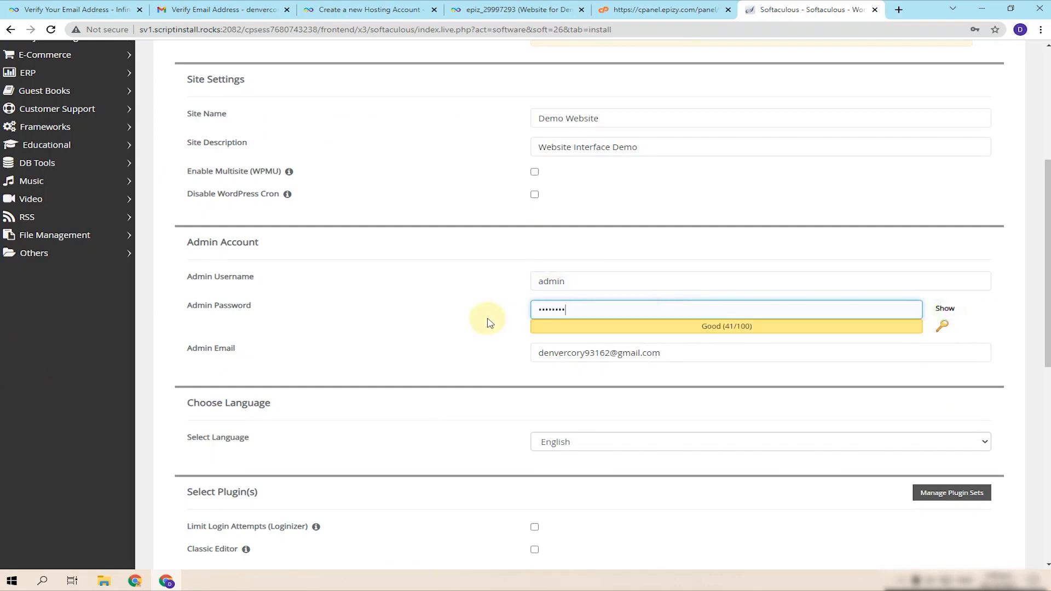
scroll(515, 328, "down", 5)
scroll(512, 267, "down", 4)
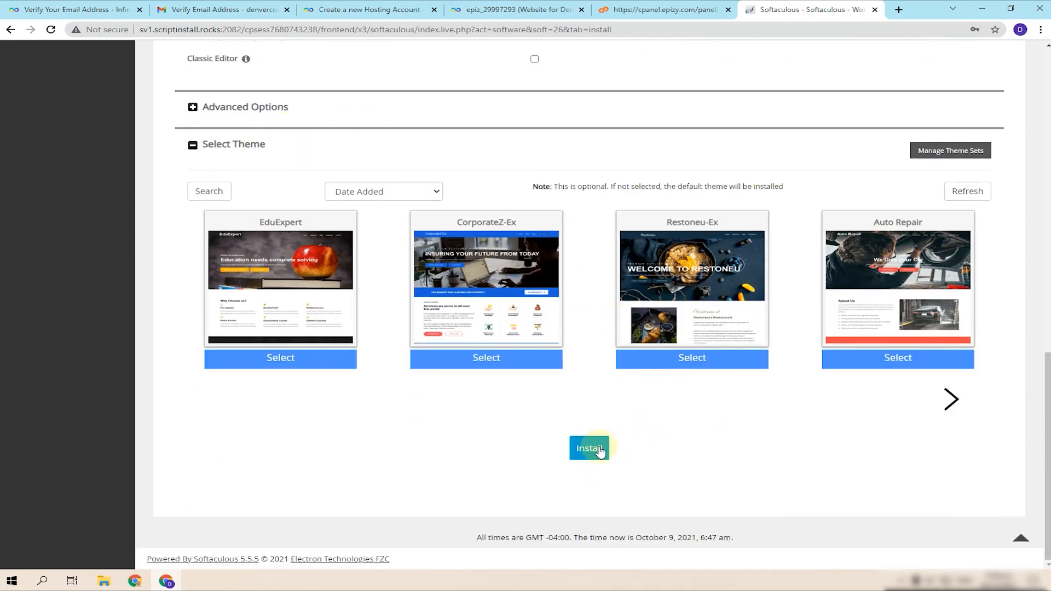
- Change the install directory to demofrowebsiteinterface
scroll(591, 447, "up", 12)
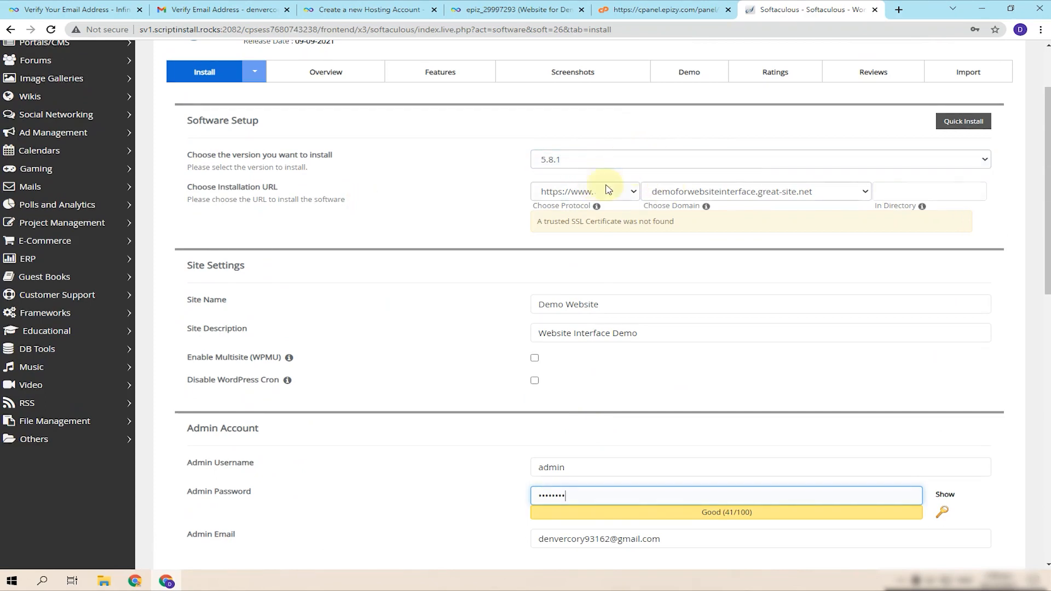
left_click(925, 190)
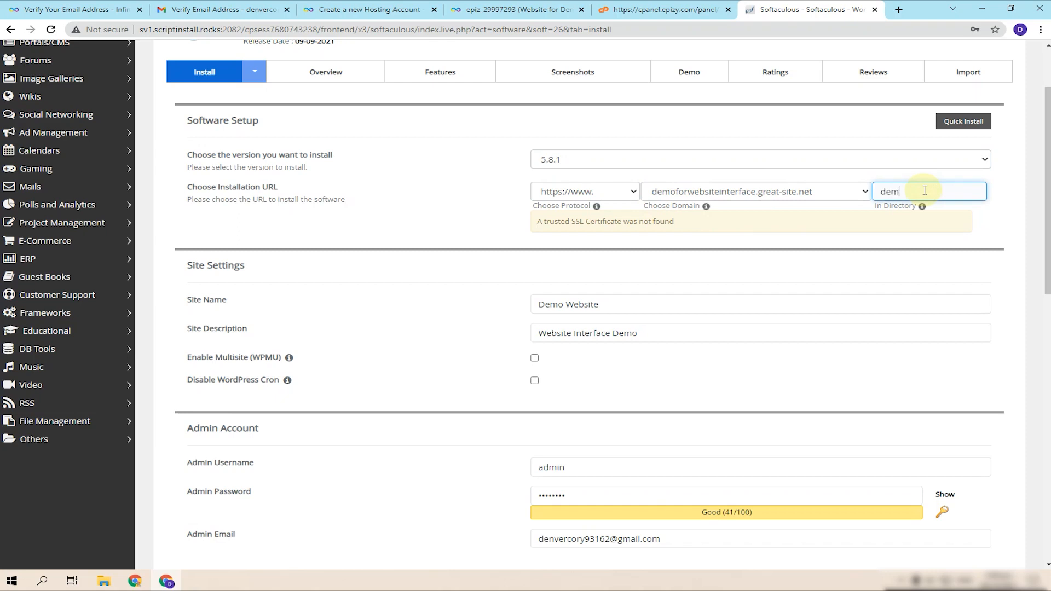
left_click(762, 222)
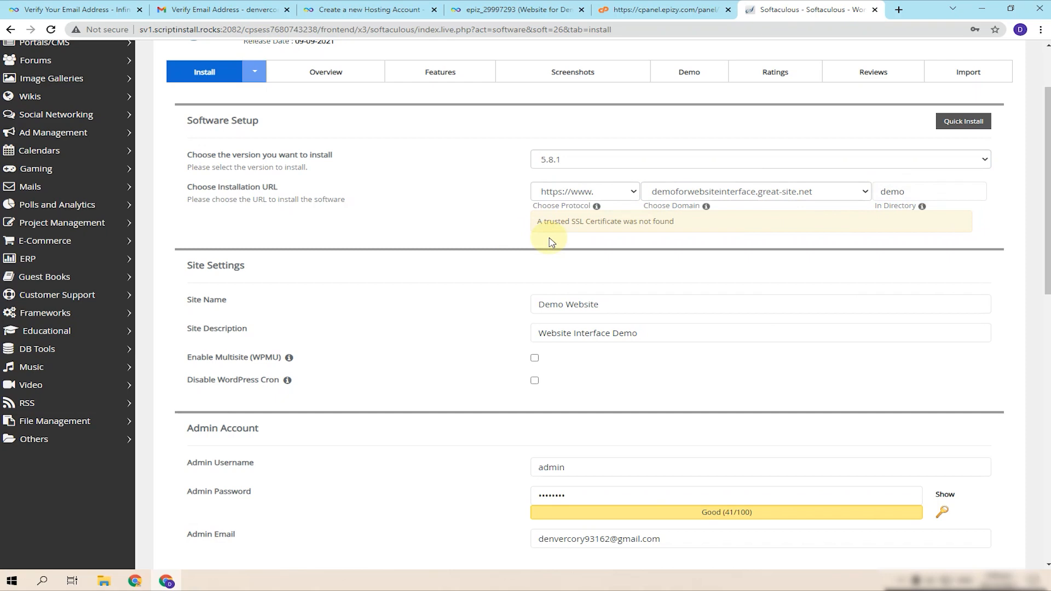
left_click(906, 192)
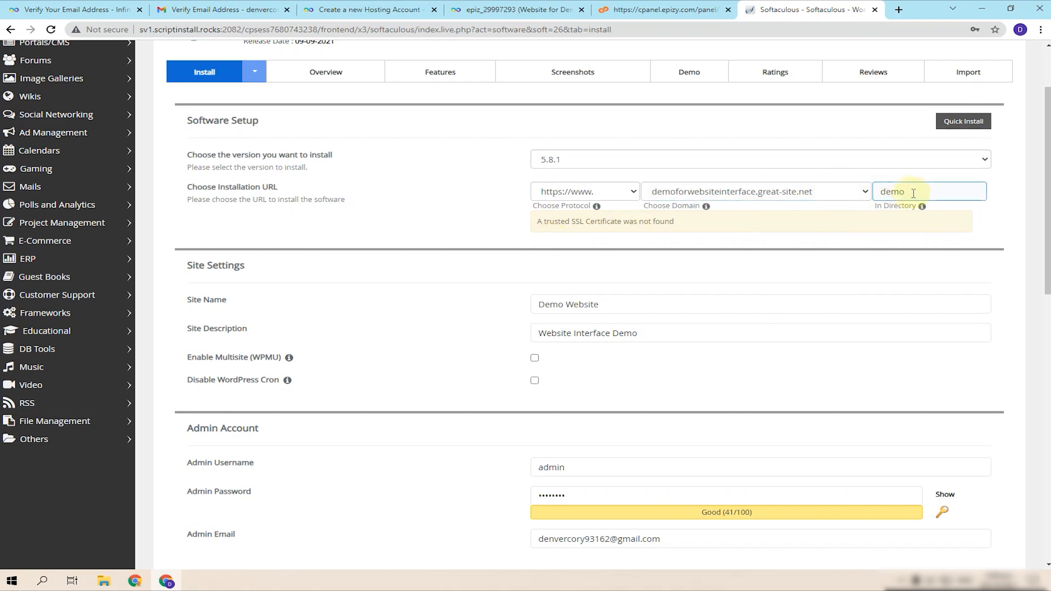
left_click(759, 195)
left_click(759, 194)
left_click(938, 198)
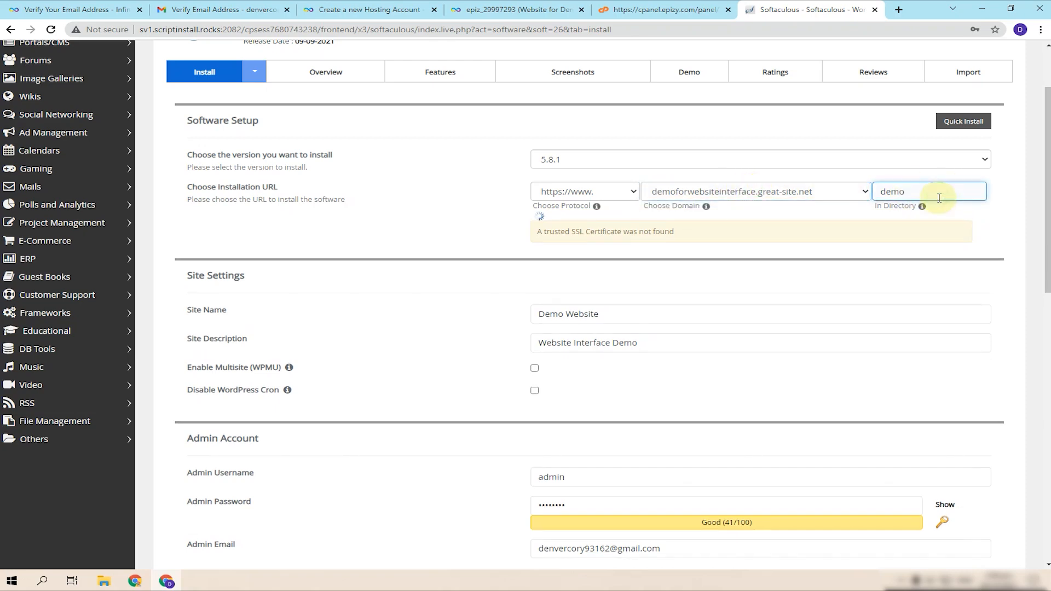
type("frowebsiteinterface")
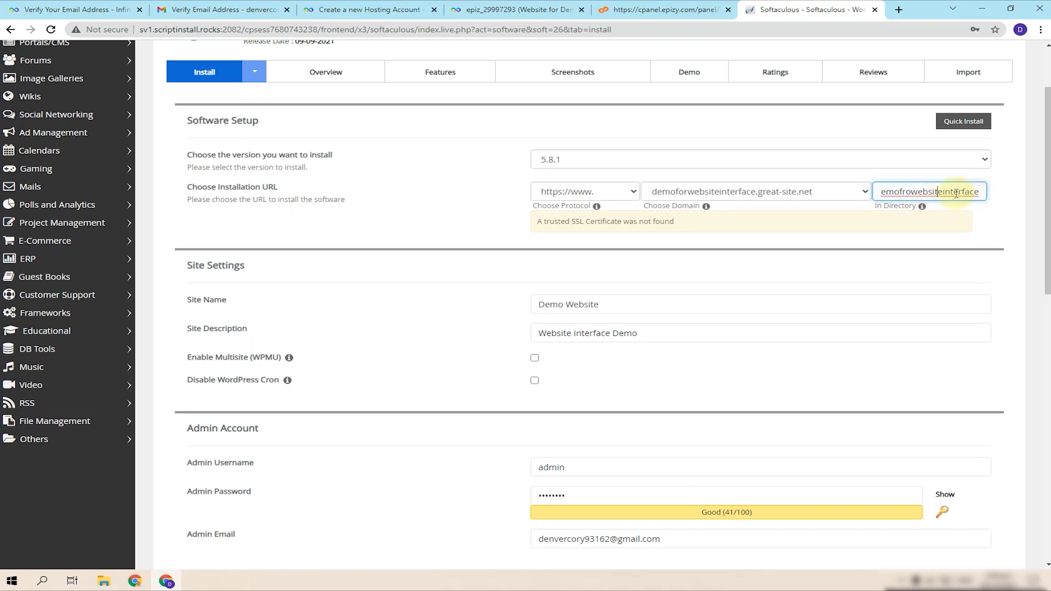
left_click(579, 300)
left_click(938, 192)
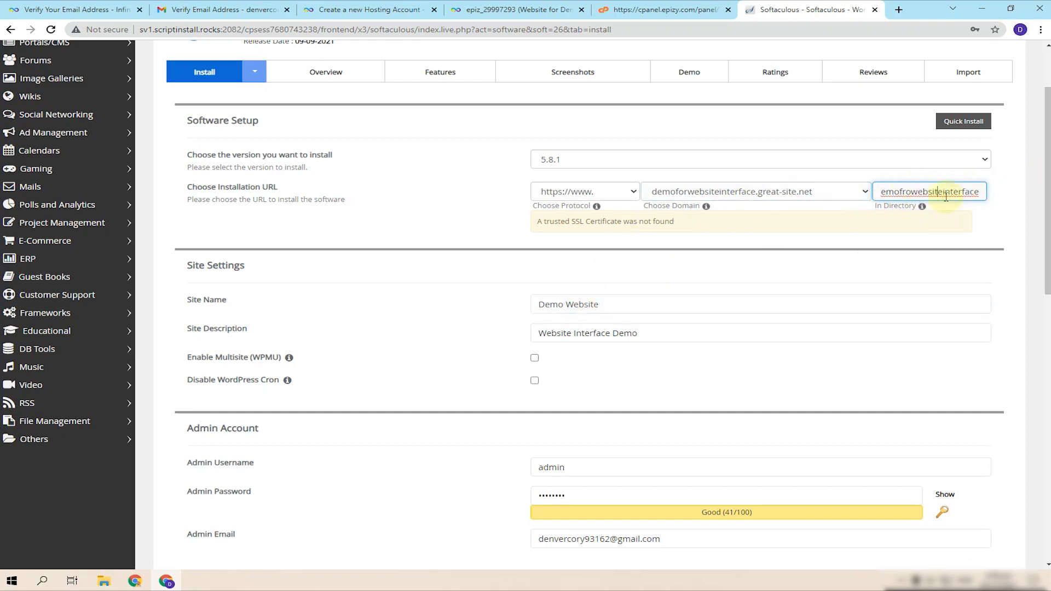
left_click(668, 302)
- Start the WordPress installation
scroll(669, 302, "down", 5)
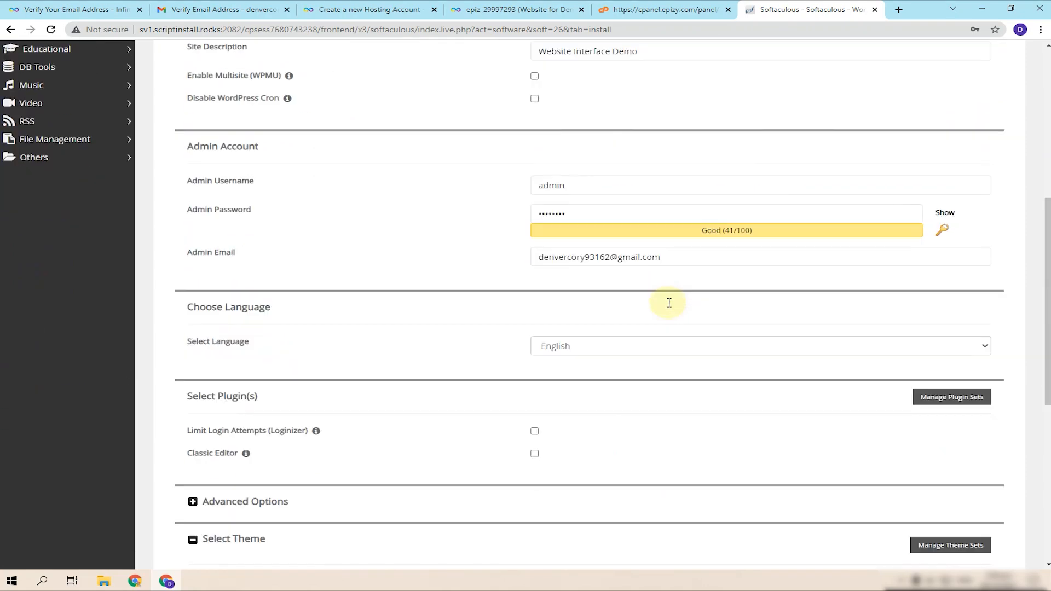
scroll(677, 306, "down", 7)
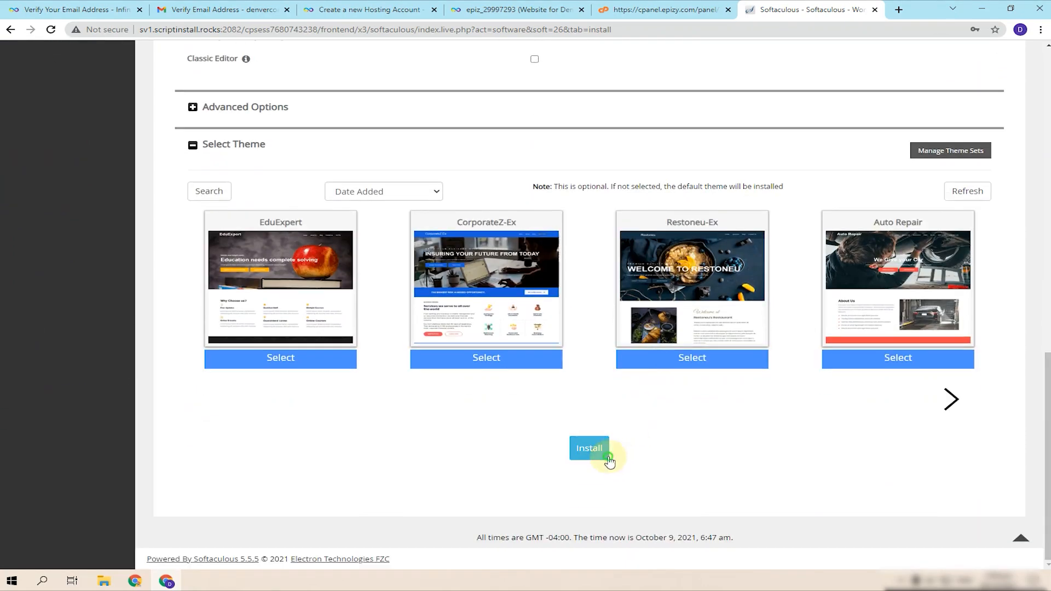
left_click(597, 450)
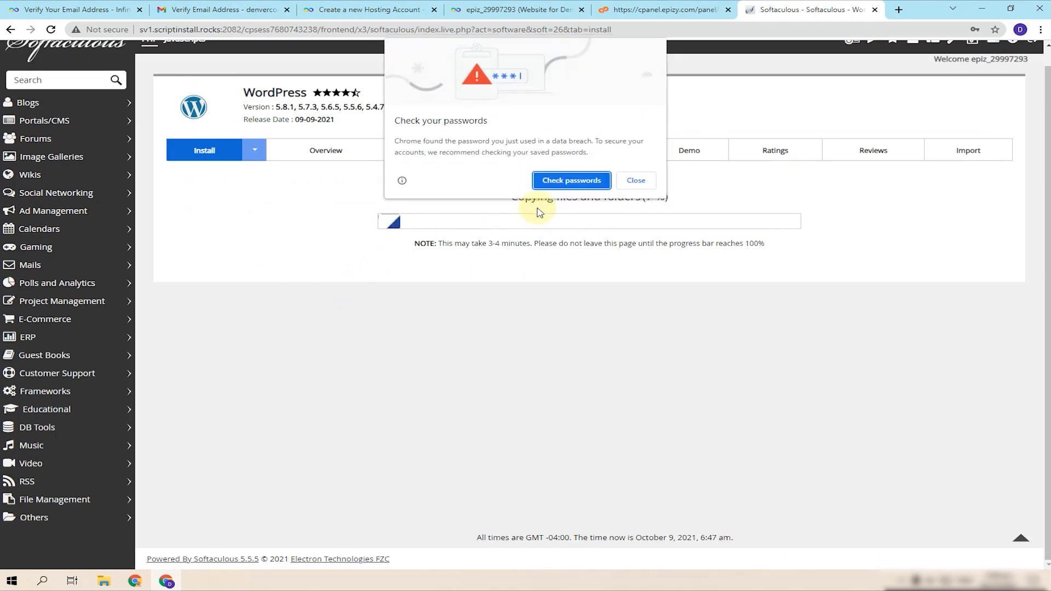
- Dismiss the password warning and open the new site, which shows ERR_SSL_PROTOCOL_ERROR
left_click(632, 180)
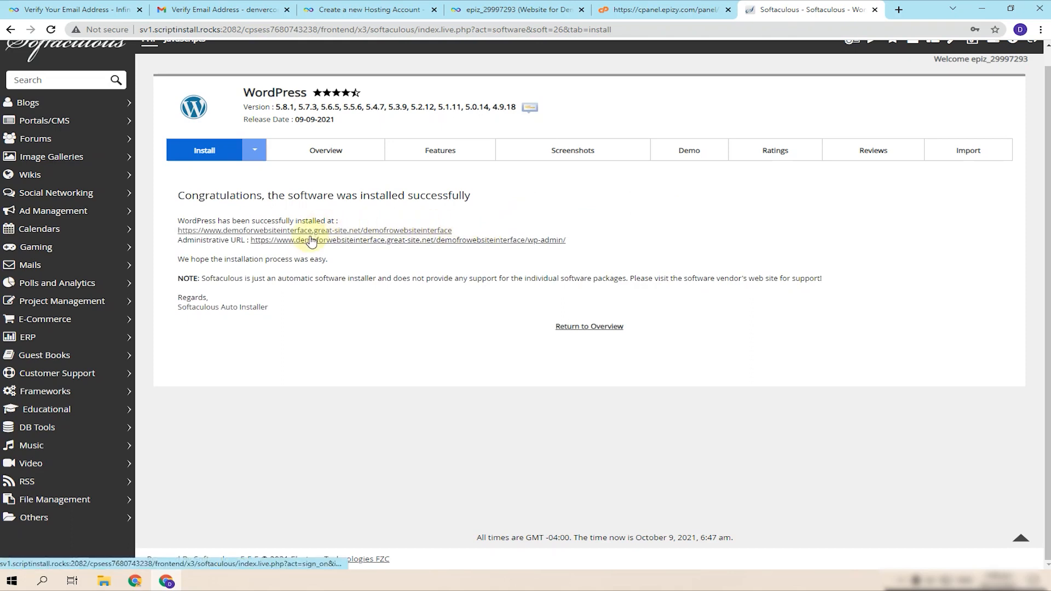
left_click(359, 231)
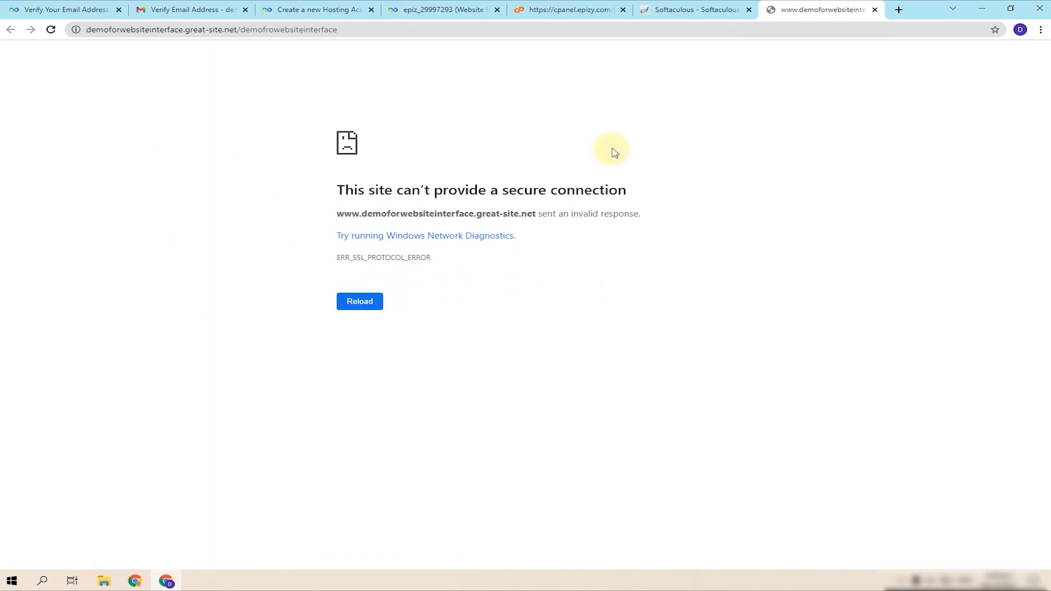
- Close the stalled installer and error tabs and relaunch Softaculous from the control panel
left_click(717, 9)
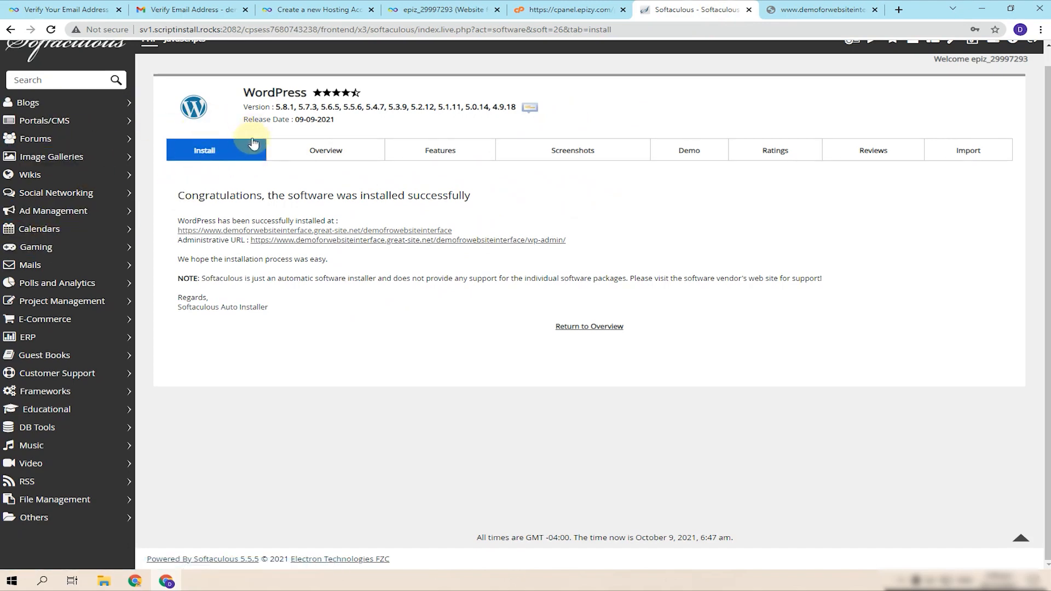
scroll(230, 60, "up", 1)
left_click(599, 8)
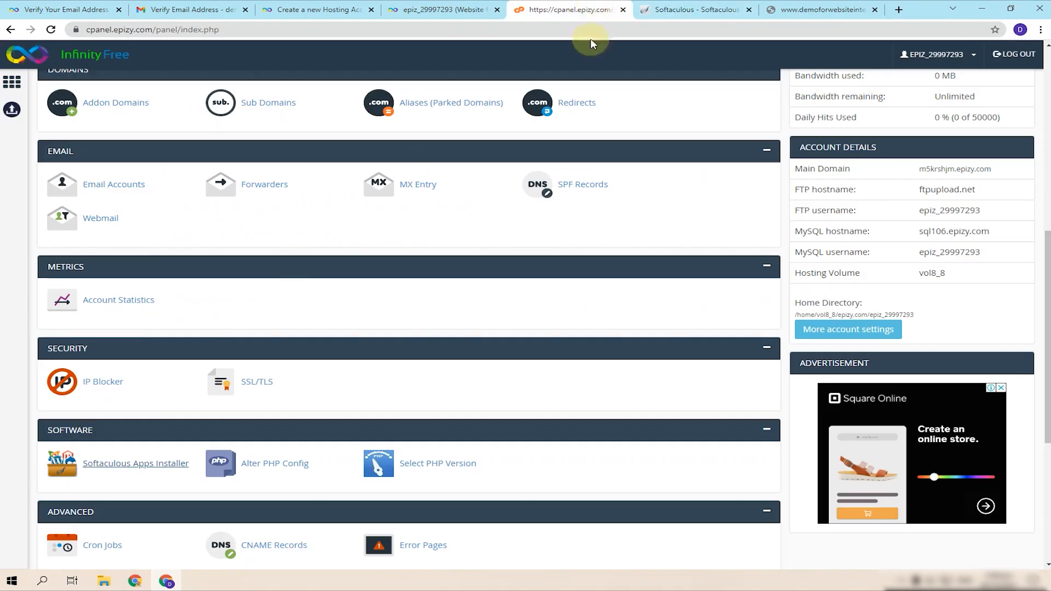
left_click(132, 460)
left_click(764, 9)
left_click(763, 9)
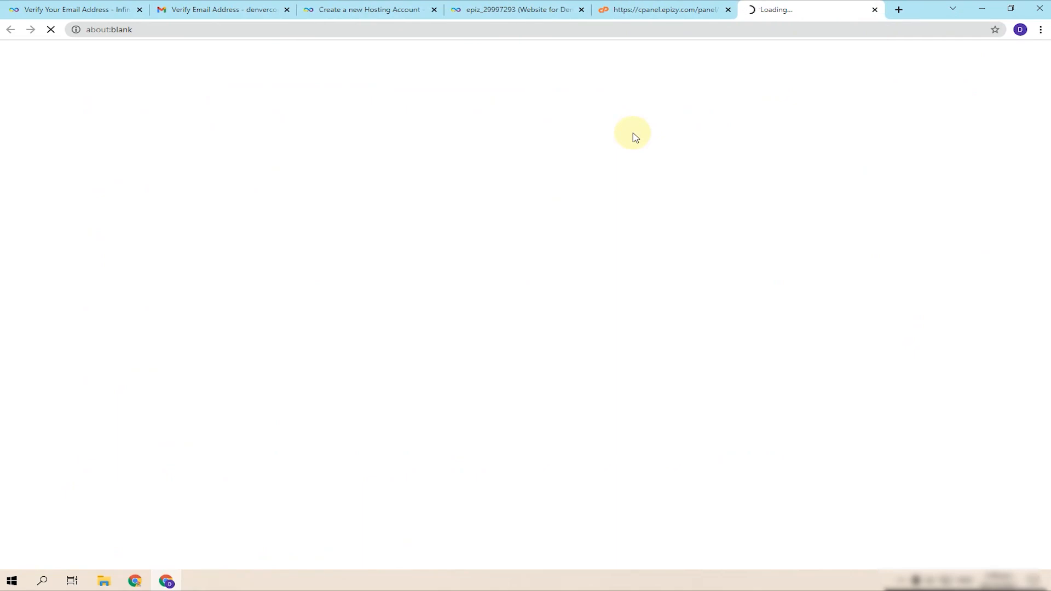
left_click(670, 9)
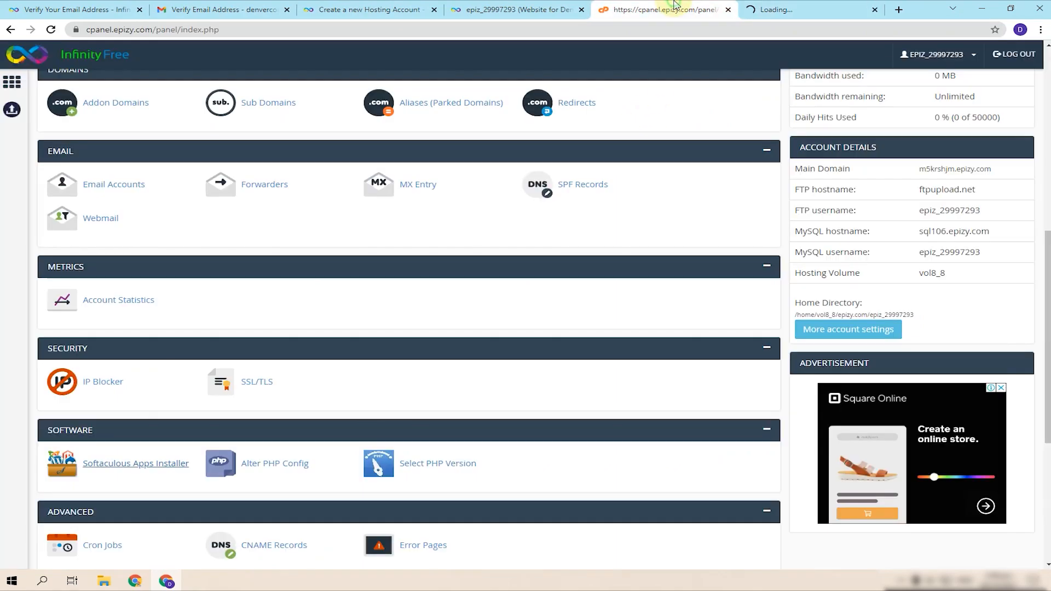
left_click(763, 8)
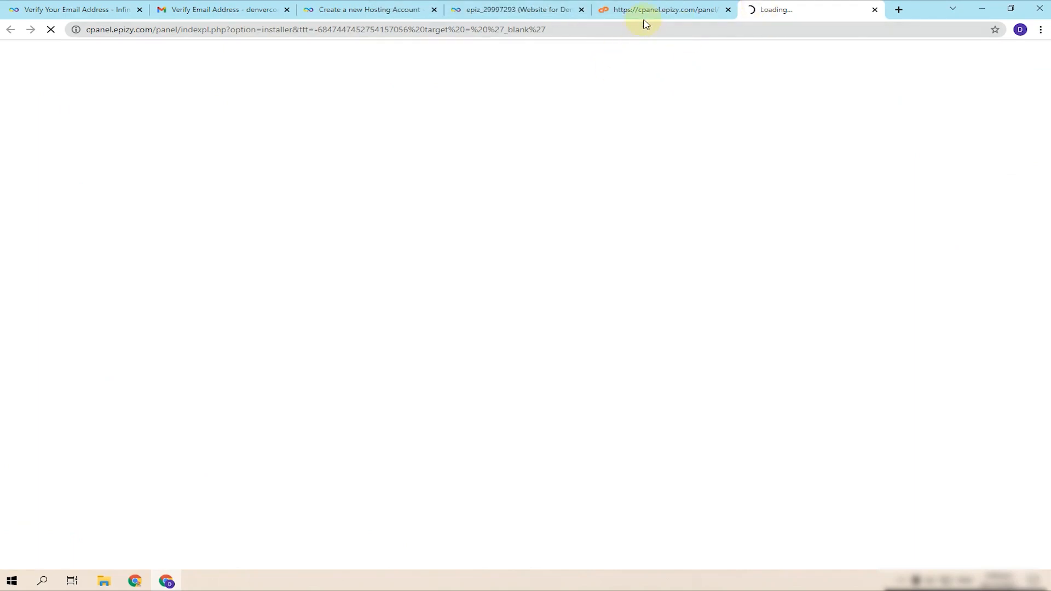
left_click(875, 10)
left_click(150, 400)
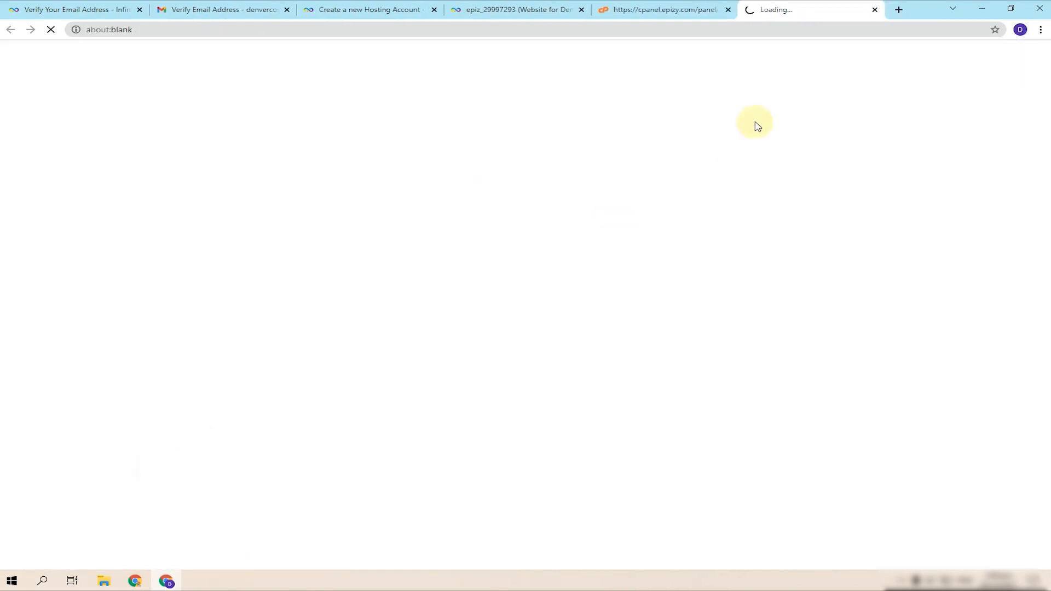
- Return to the freshly opened Softaculous installer tab
left_click(899, 9)
key("ctrl+v")
left_click(875, 9)
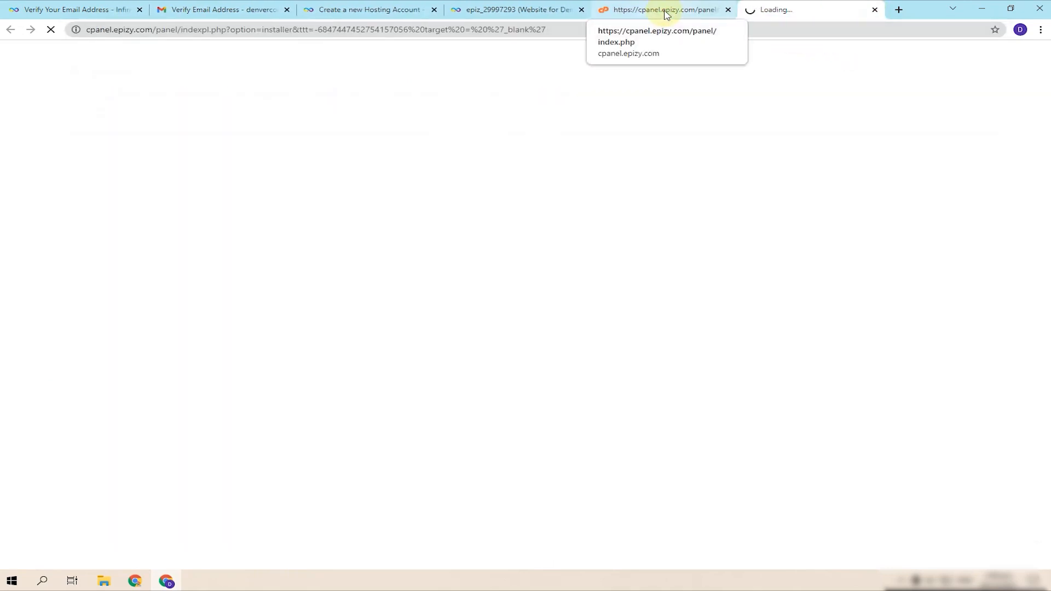
left_click(667, 14)
left_click(790, 6)
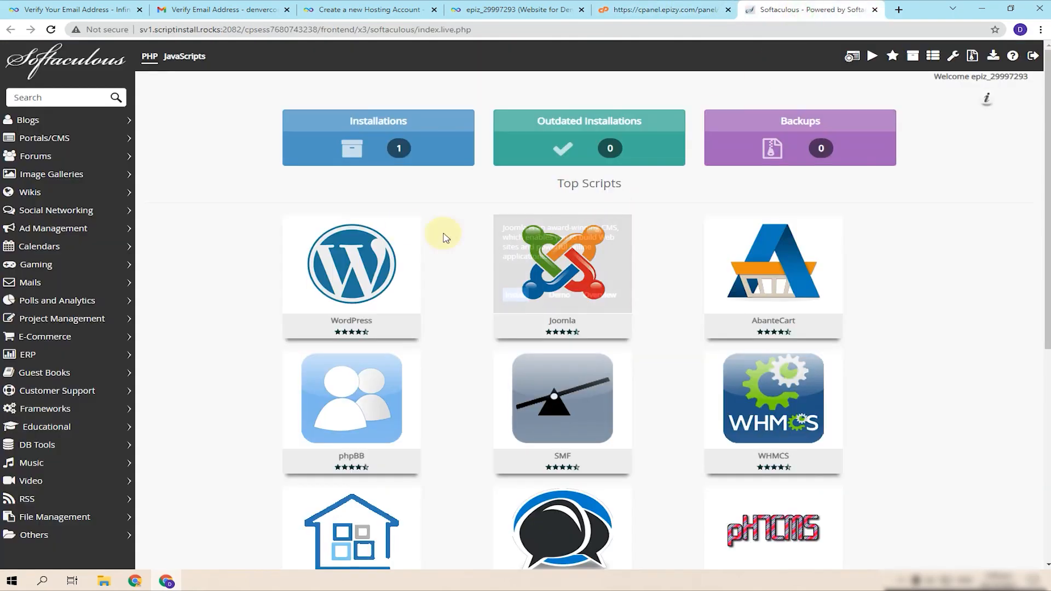
- List all installations, try the site's /w admin address, then tick the WordPress 5.8.1 install
left_click(350, 148)
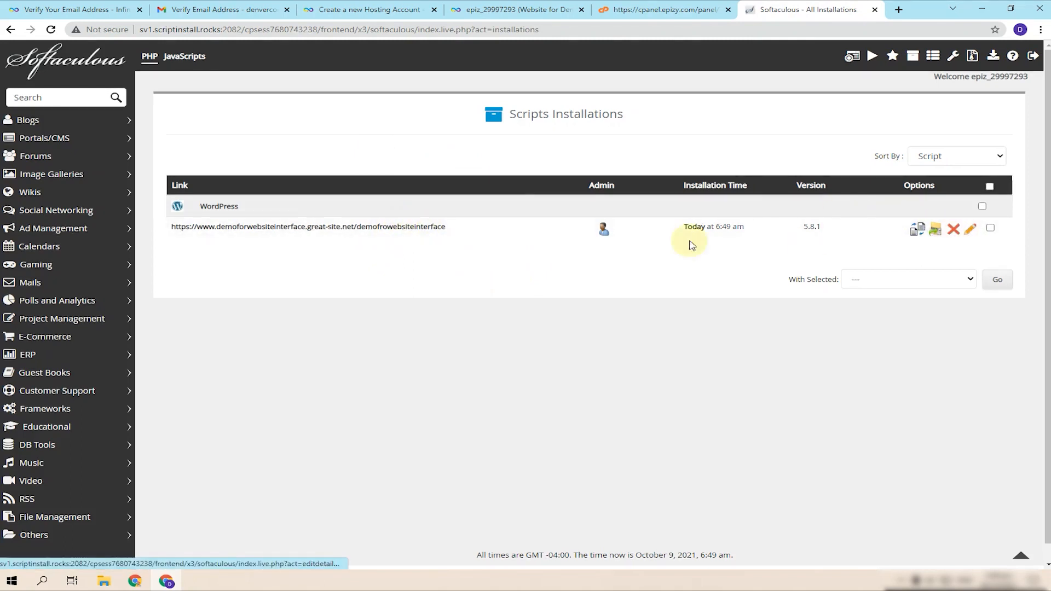
left_click(409, 227)
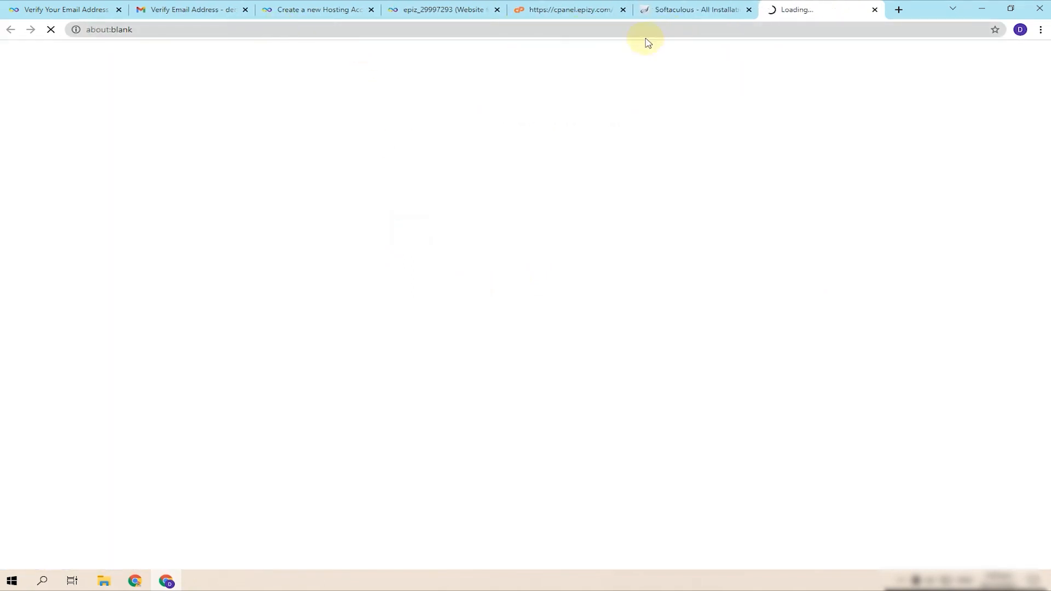
left_click(488, 32)
left_click(491, 33)
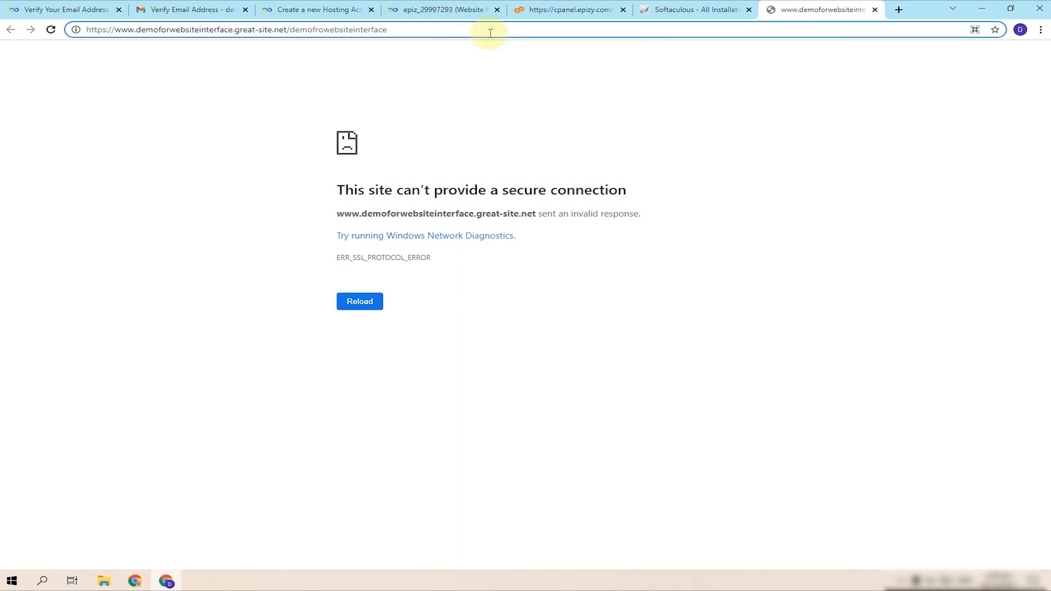
type("/wp-admin")
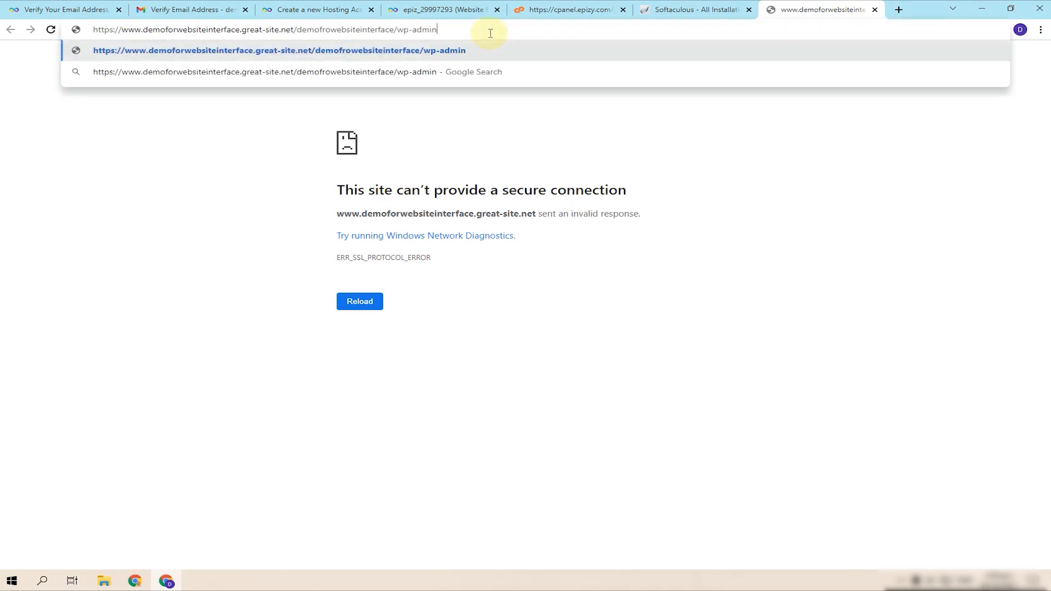
key("Return")
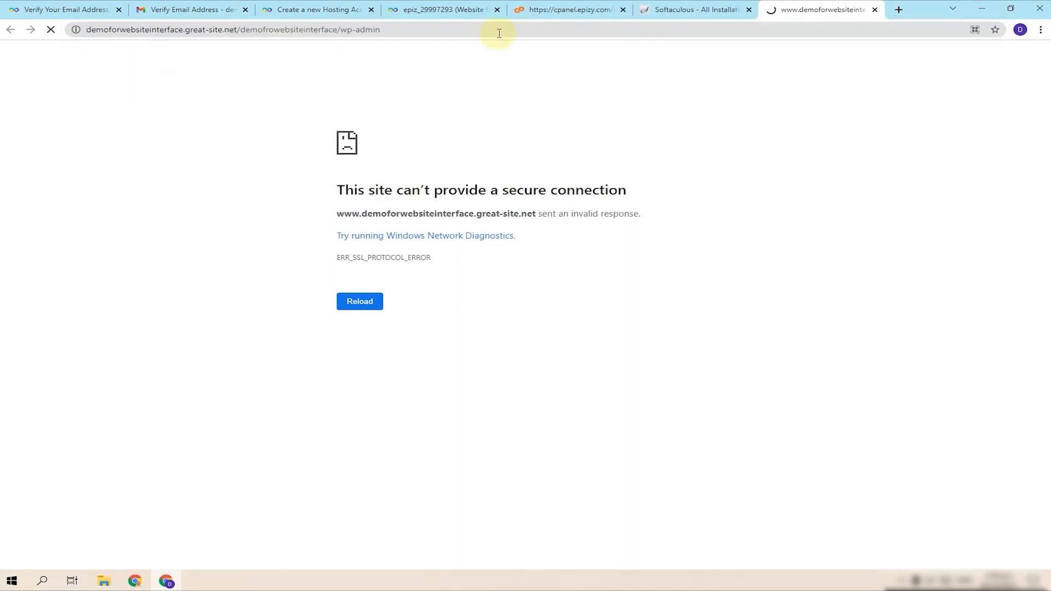
left_click(712, 11)
left_click(990, 227)
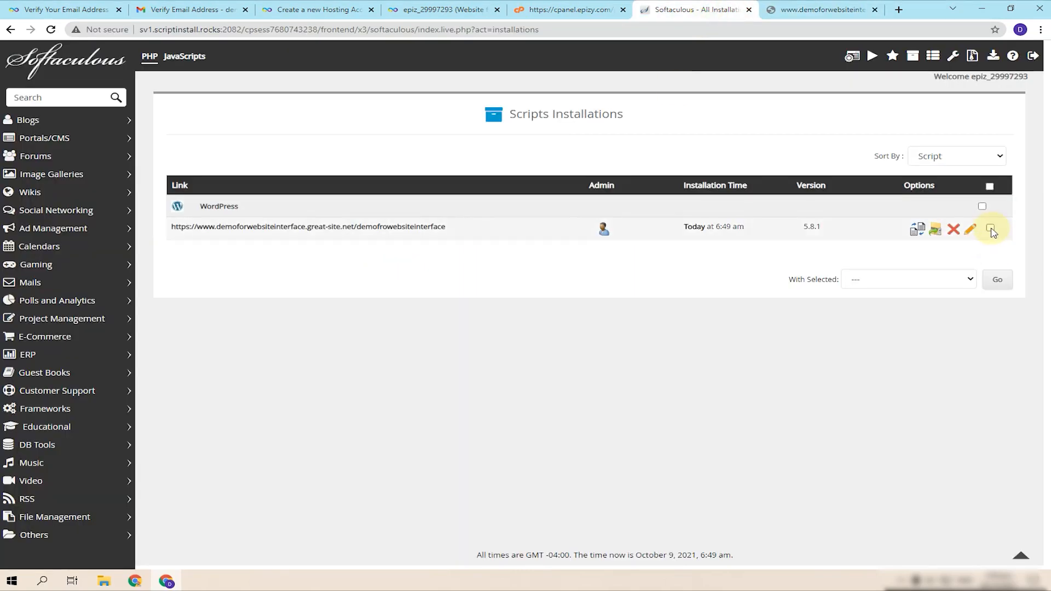
- Remove the WordPress installation with all remove boxes checked, then close the broken site page
left_click(955, 230)
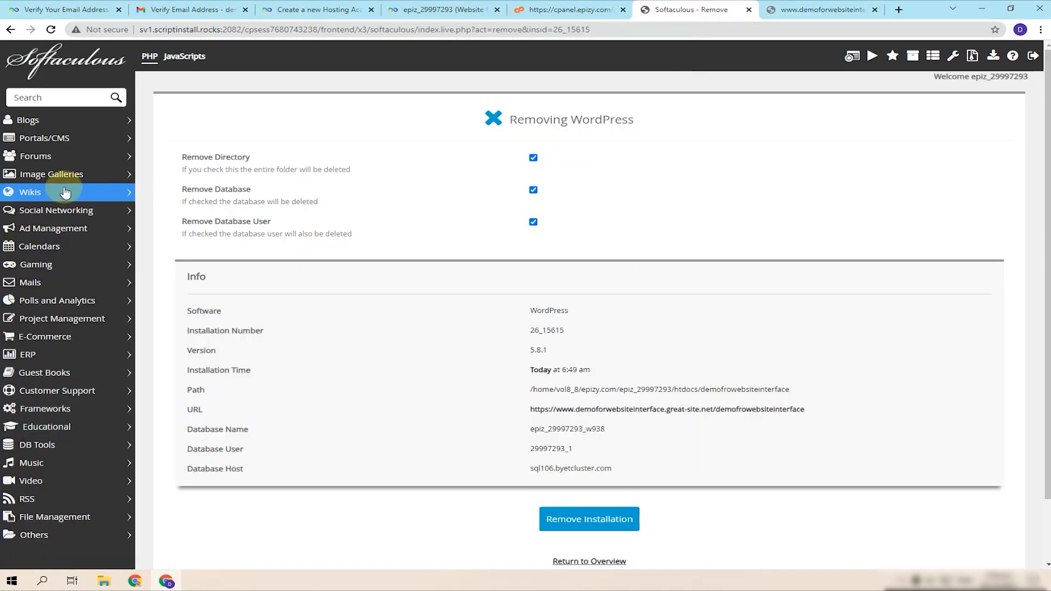
left_click(586, 513)
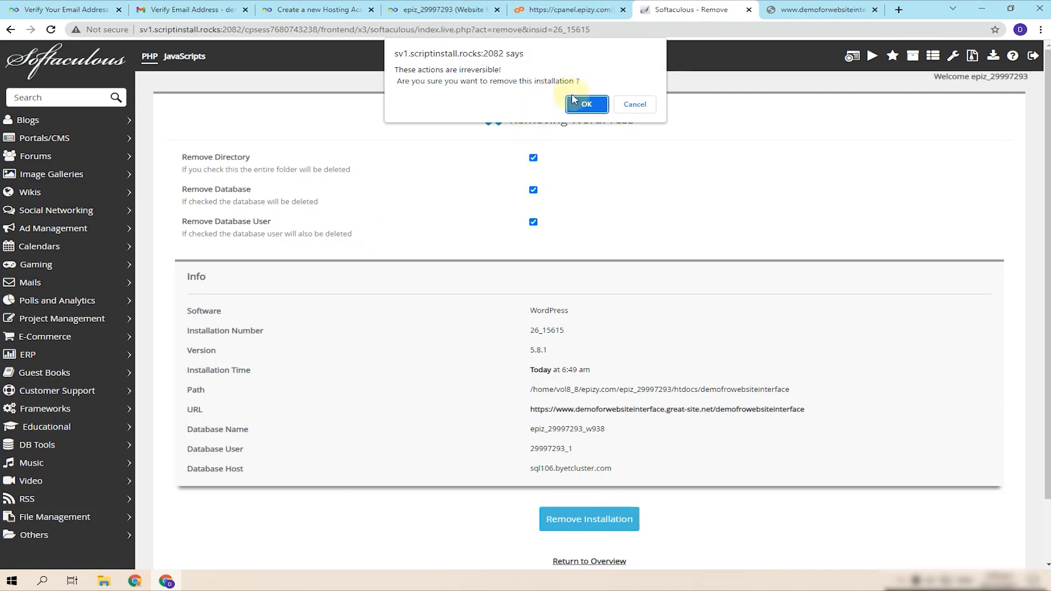
left_click(587, 103)
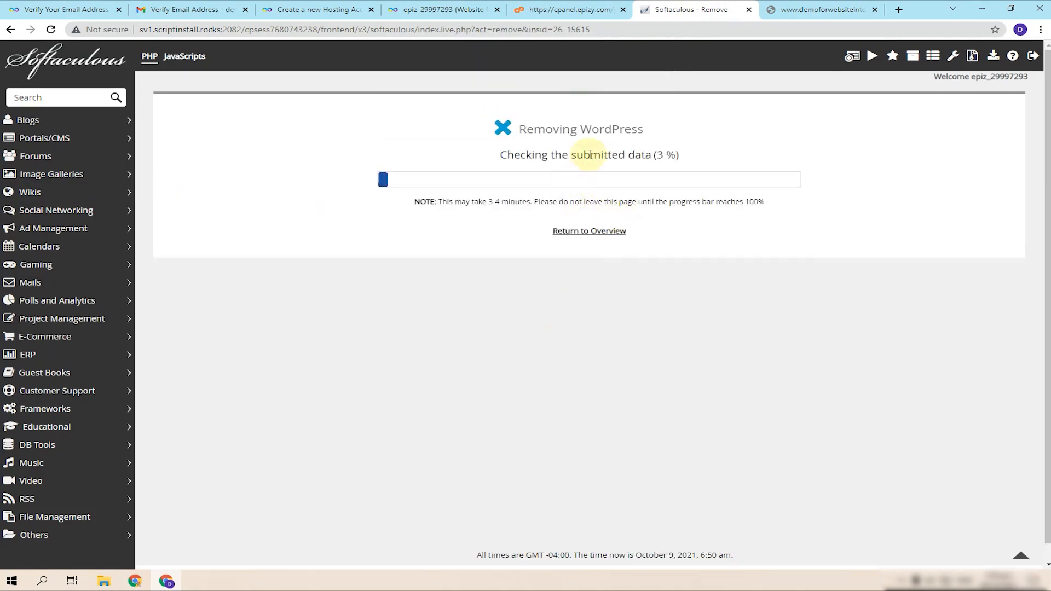
left_click(875, 9)
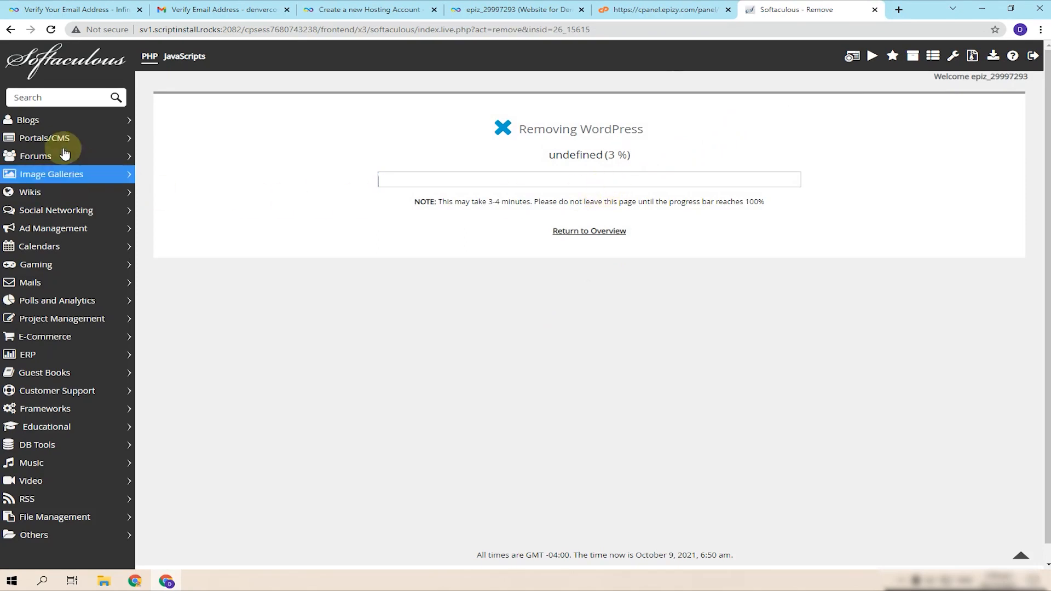
- Browse the Blogs category's WordPress script, then reopen the list of current installations
left_click(28, 120)
left_click(52, 139)
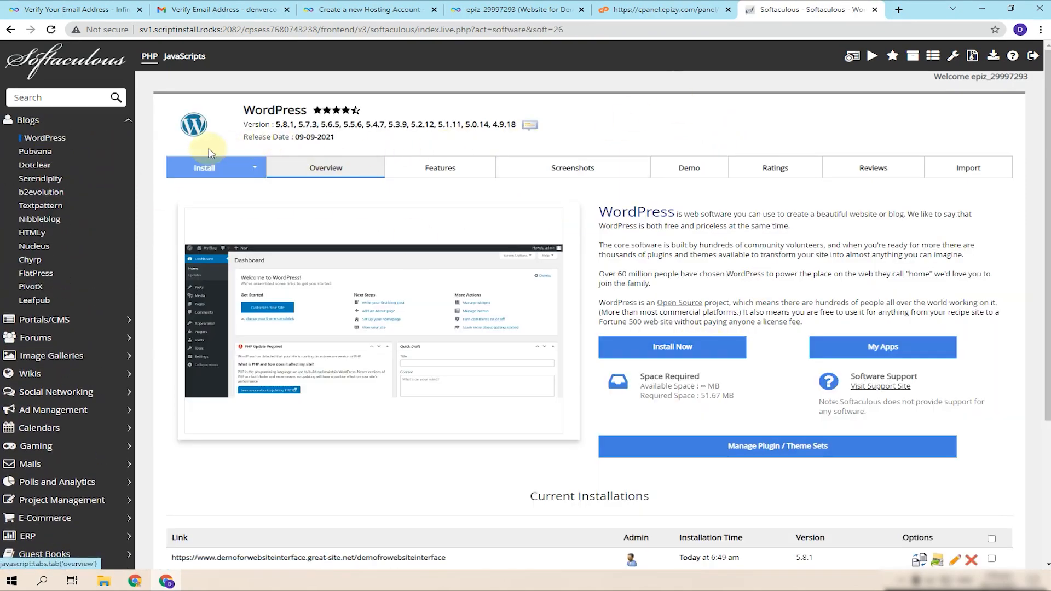
left_click(723, 350)
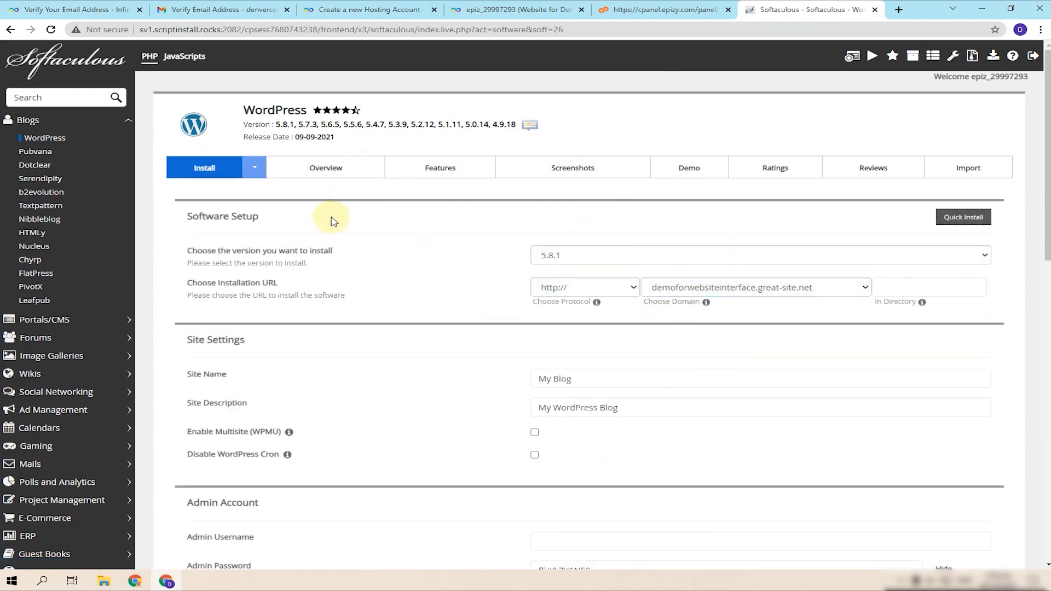
left_click(102, 63)
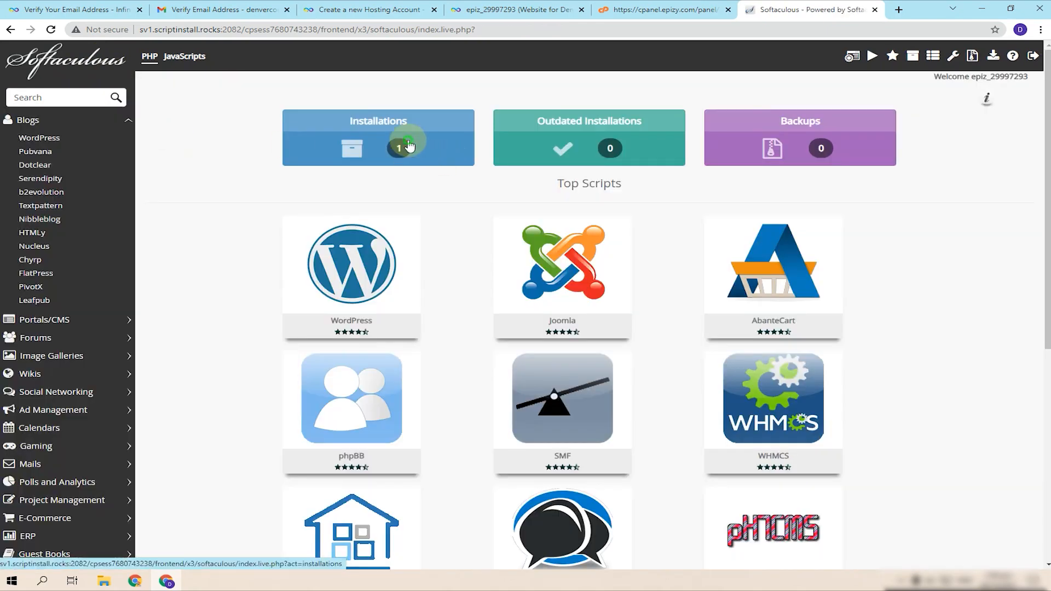
left_click(409, 146)
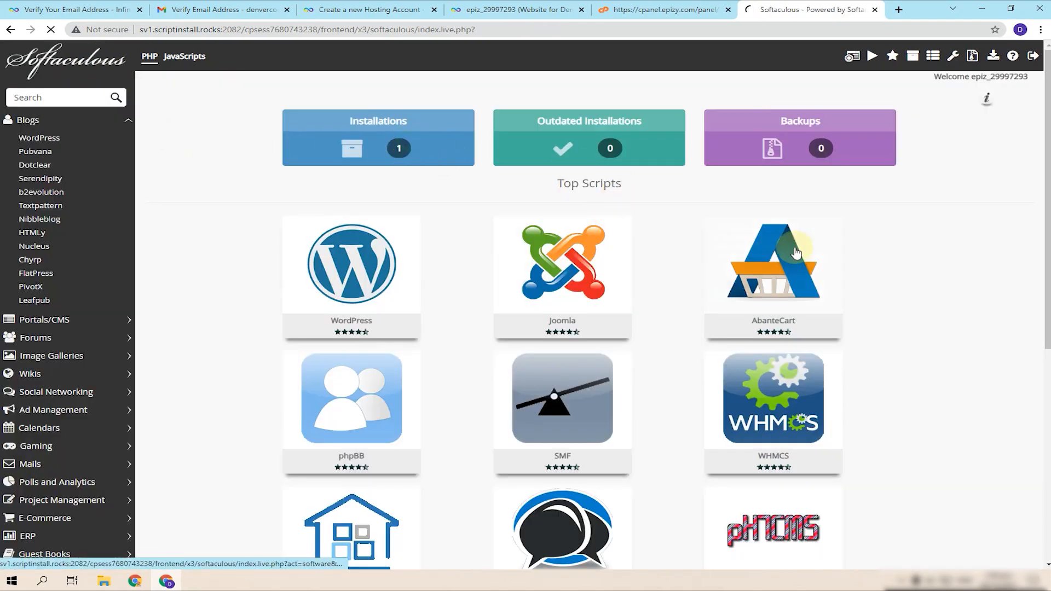
- Remove the remaining WordPress installation again and return to the WordPress overview
left_click(954, 229)
left_click(599, 518)
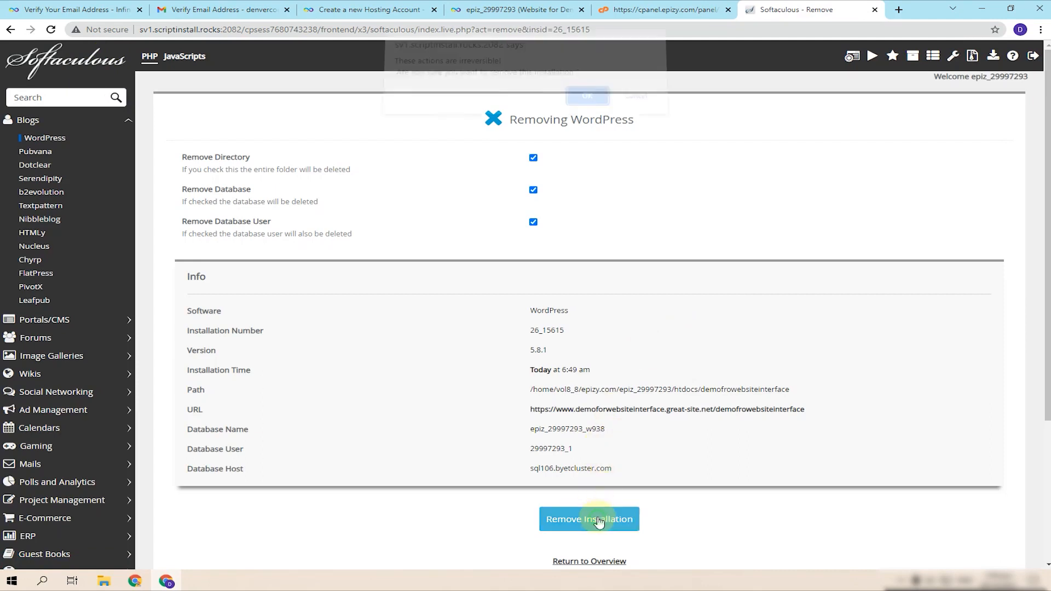
left_click(585, 105)
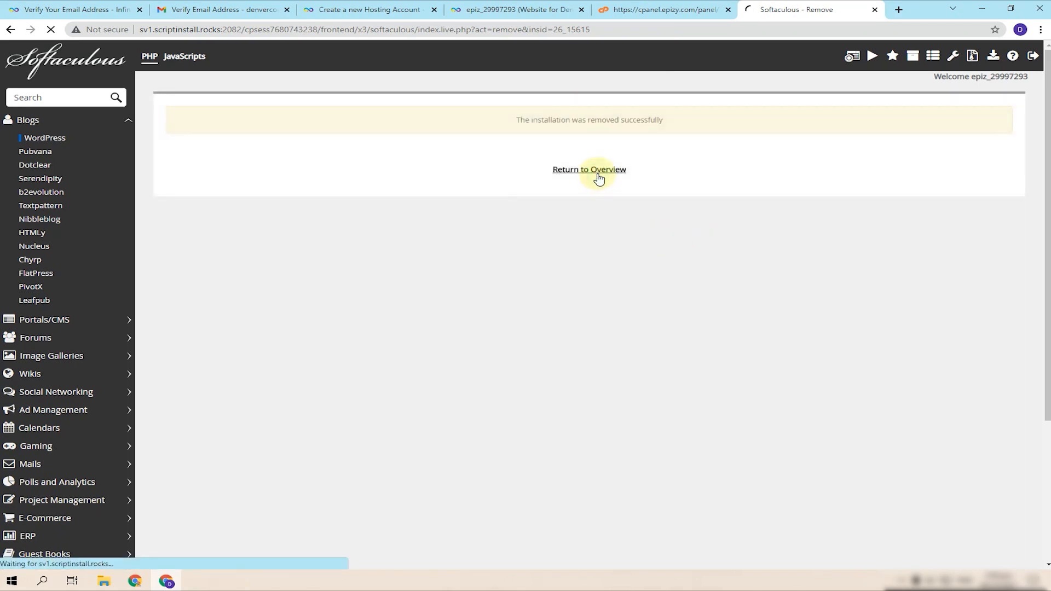
left_click(598, 175)
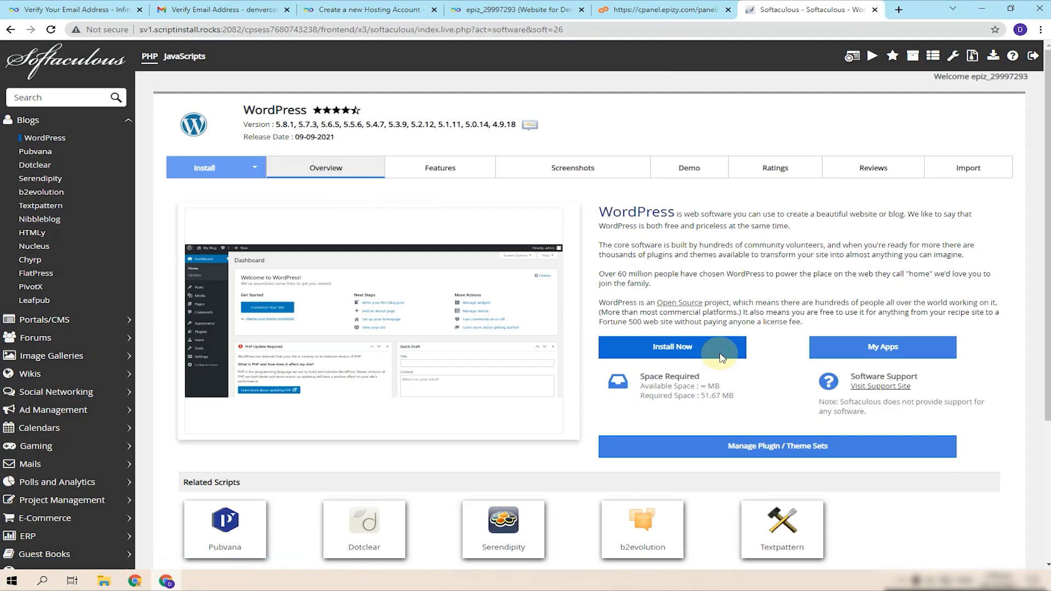
left_click(680, 349)
left_click(602, 282)
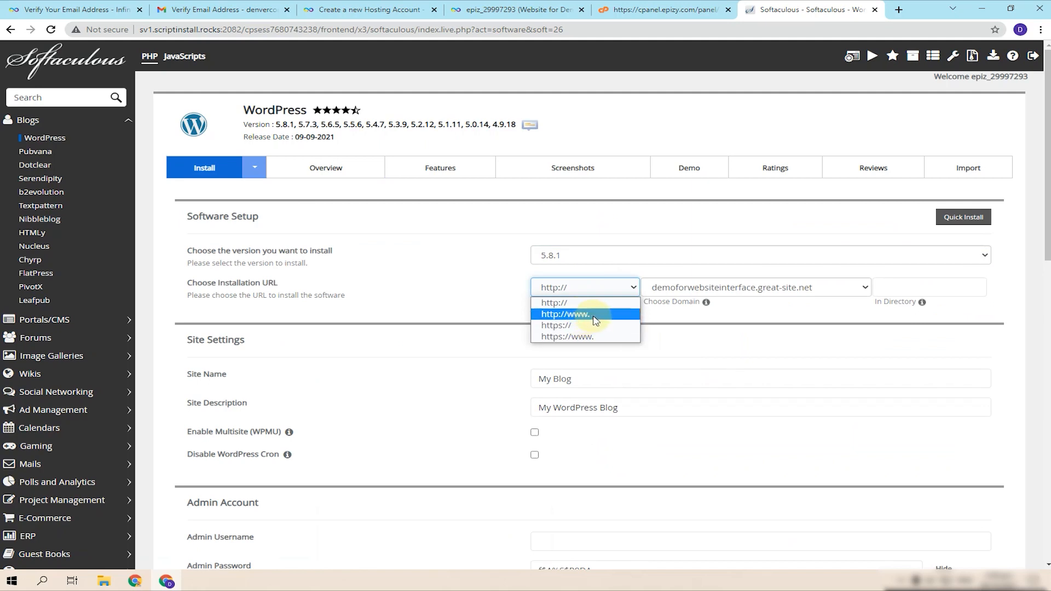
left_click(596, 321)
left_click(614, 288)
left_click(578, 329)
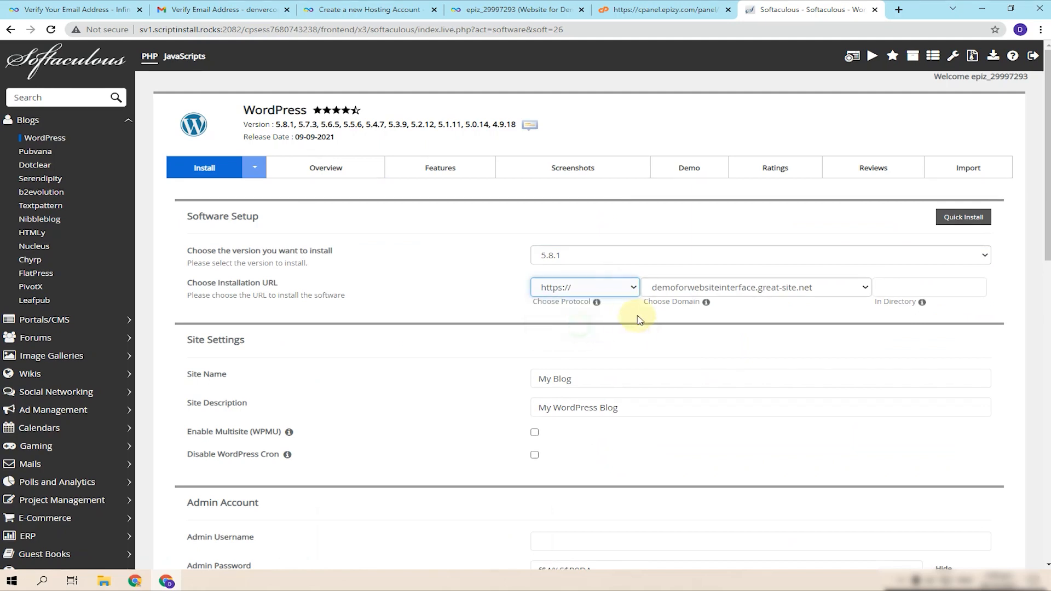
left_click(630, 287)
left_click(587, 338)
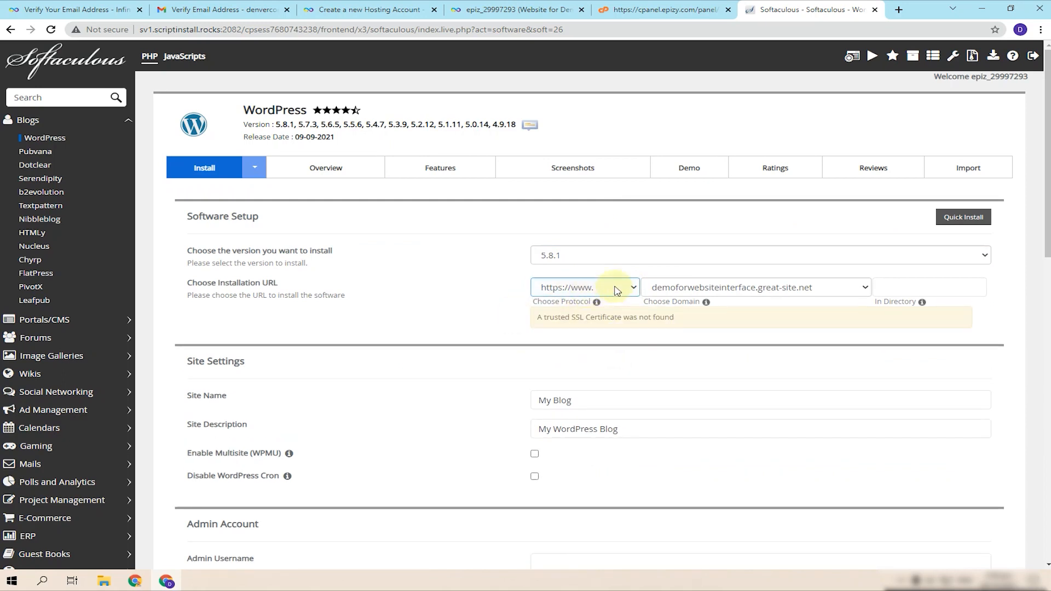
left_click(639, 292)
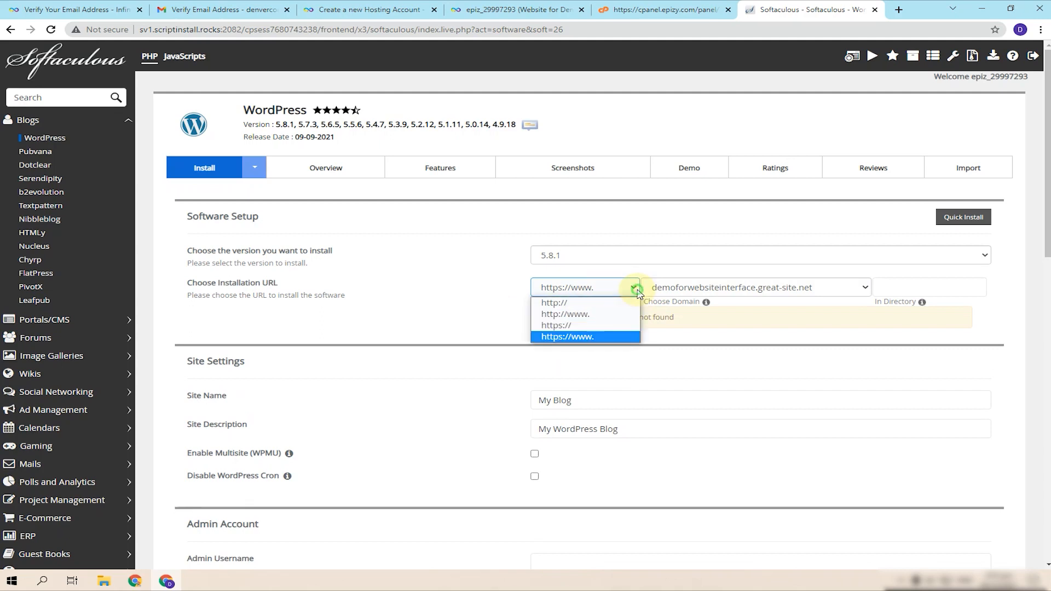
left_click(587, 318)
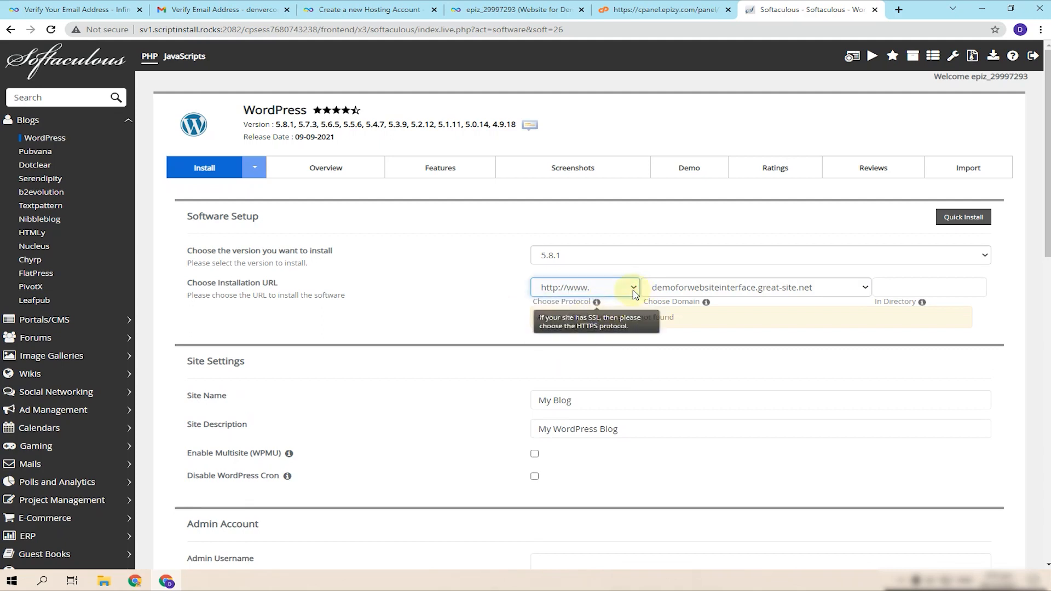
left_click(563, 378)
left_click(616, 289)
left_click(572, 324)
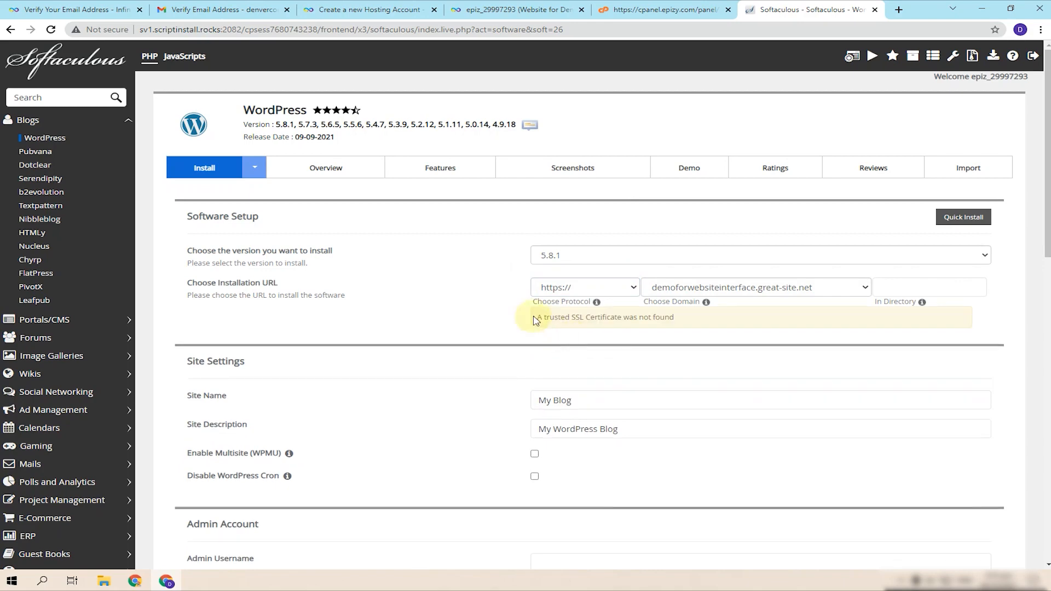
left_click(639, 5)
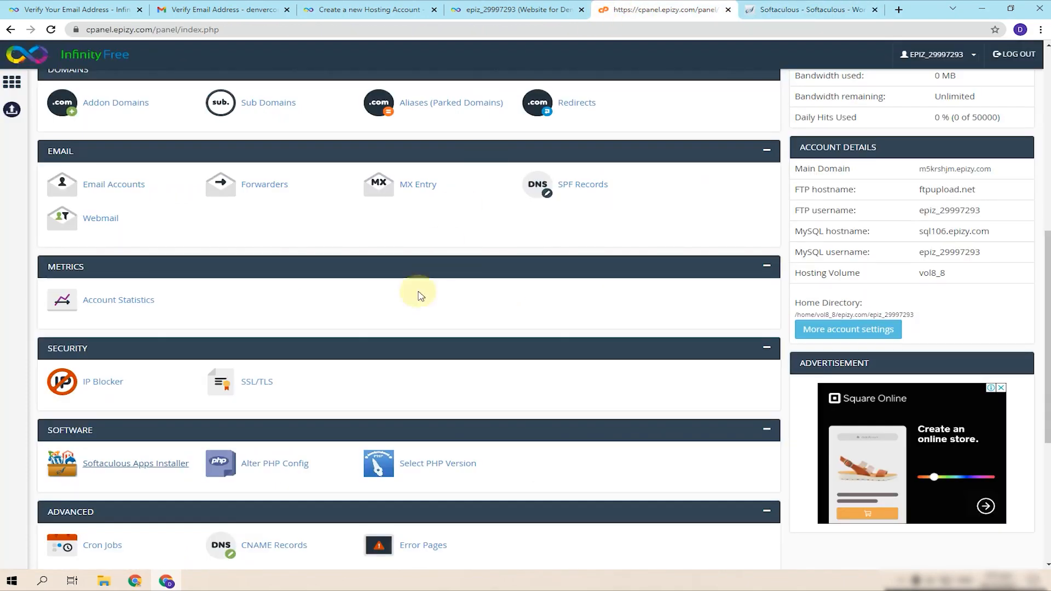
- Open SSL/TLS for the great-site.net domain and start generating a private key and CSR
scroll(274, 389, "up", 4)
scroll(274, 389, "down", 5)
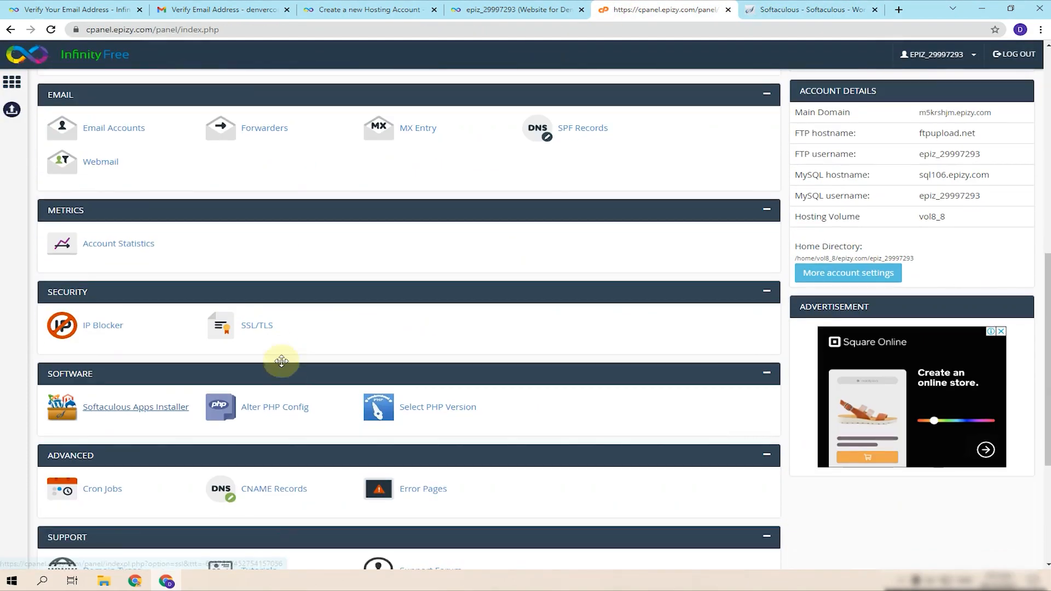
left_click(262, 331)
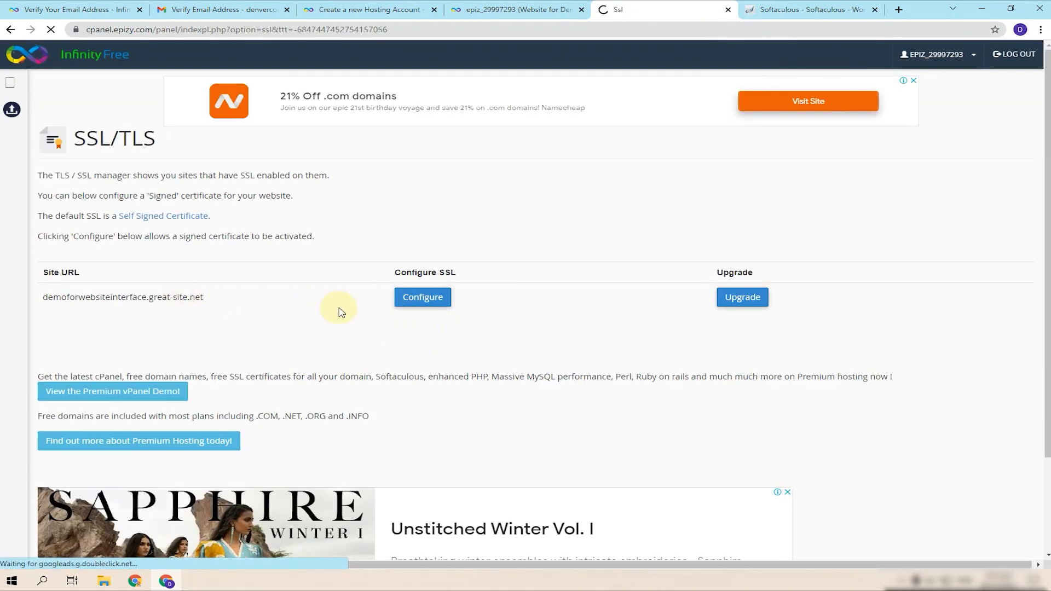
left_click(421, 298)
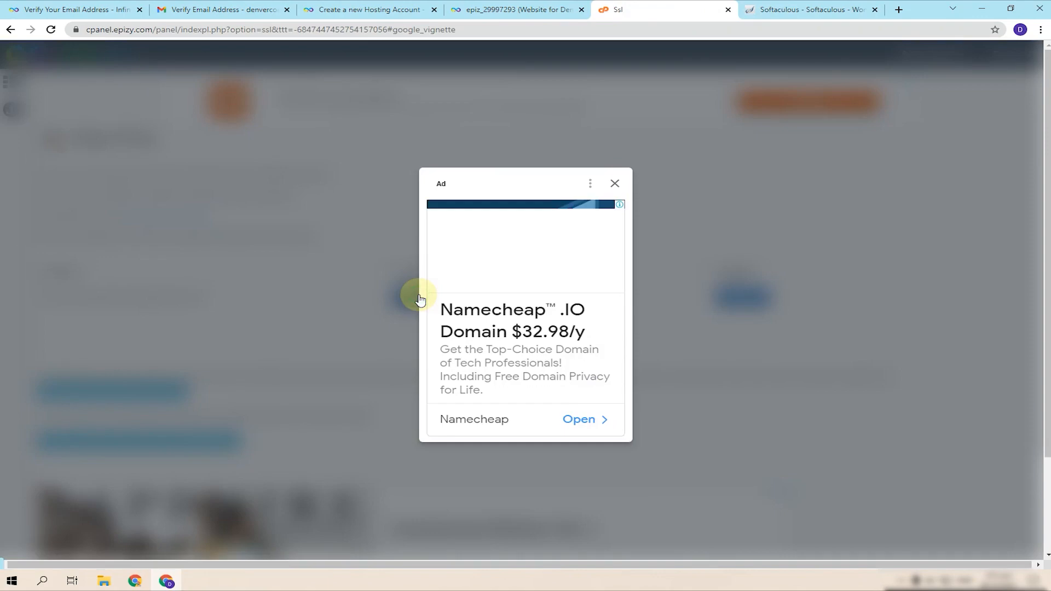
left_click(615, 184)
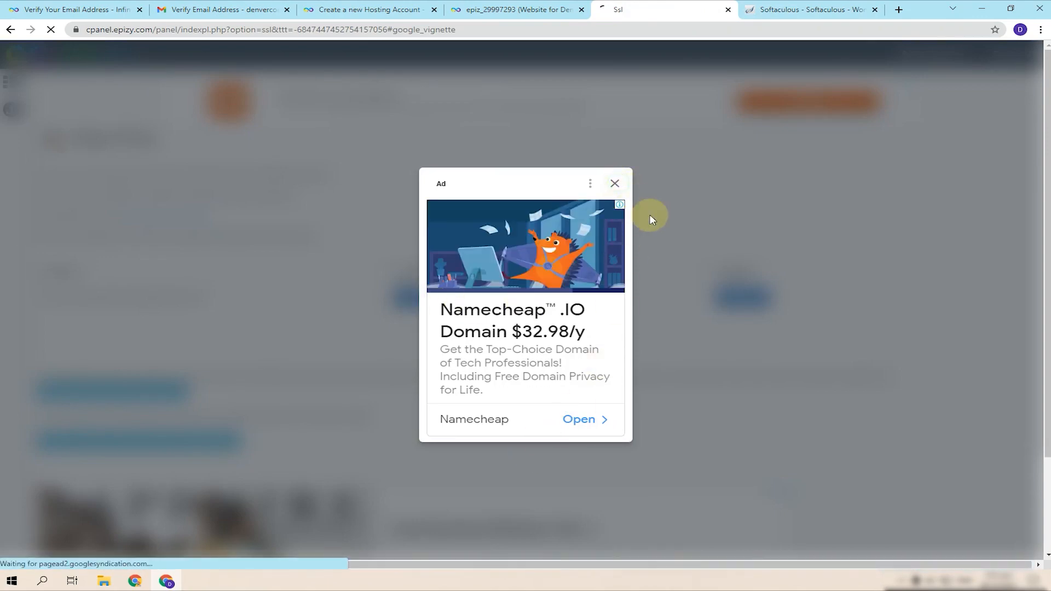
scroll(224, 368, "down", 4)
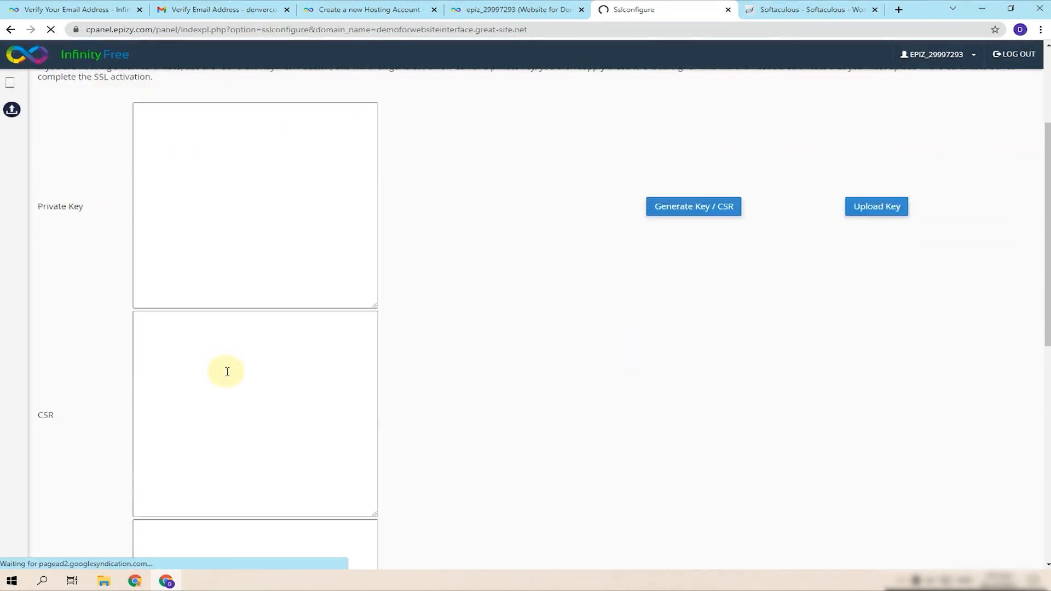
left_click(682, 155)
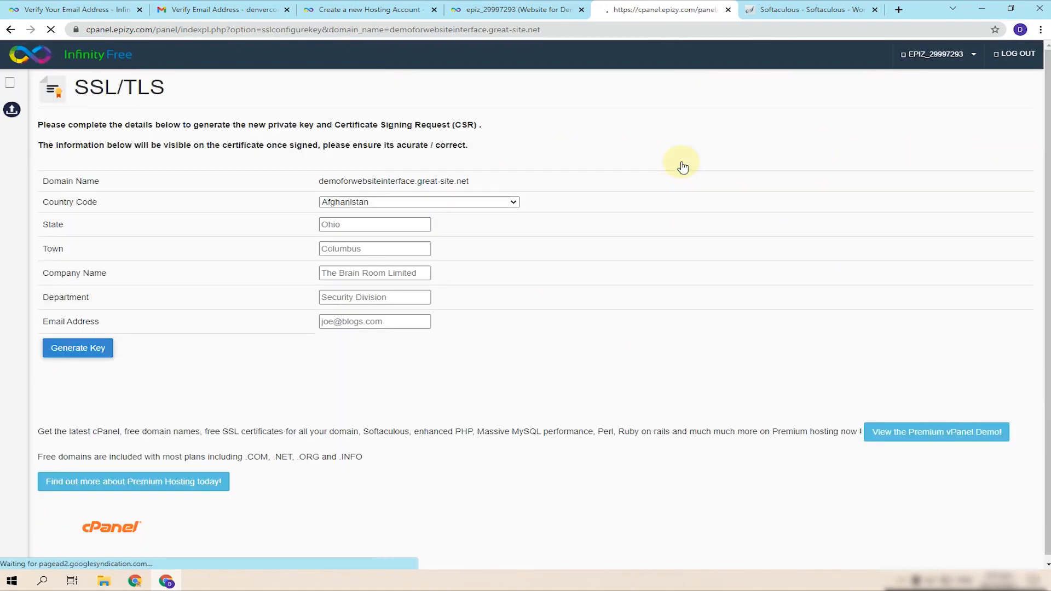
- Fill the CSR with Pakistan, Punjab, Satellite Town, Demo Creation, IT and the account e-mail
left_click(433, 254)
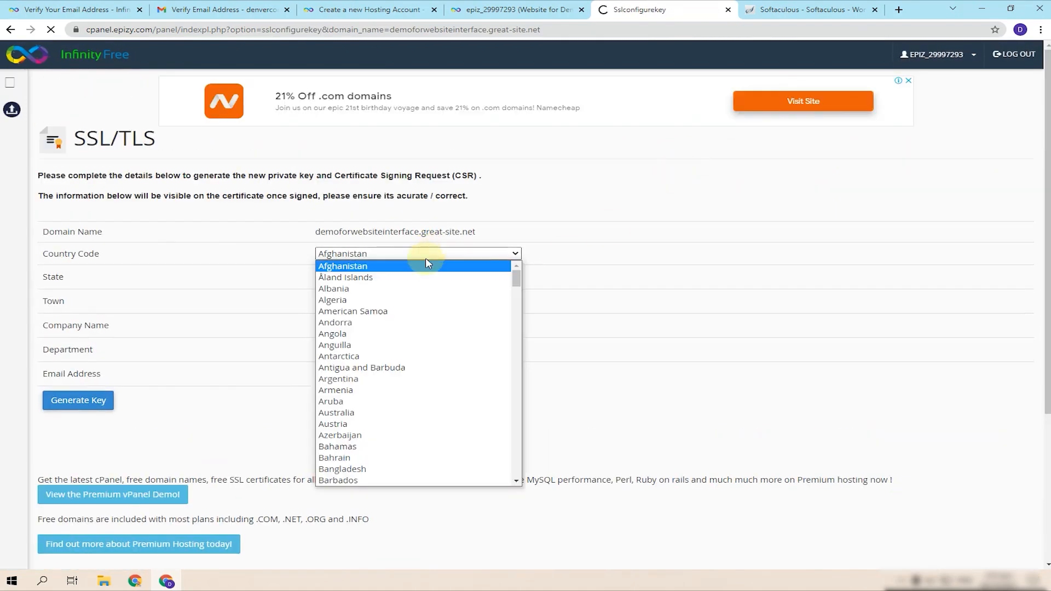
scroll(421, 307, "down", 5)
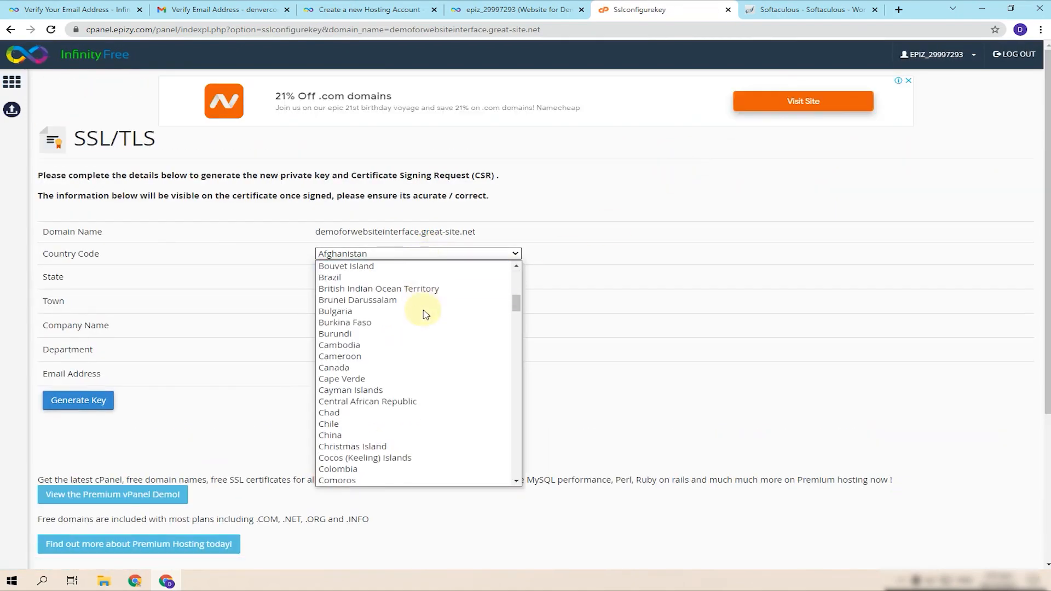
key("p")
key("Return")
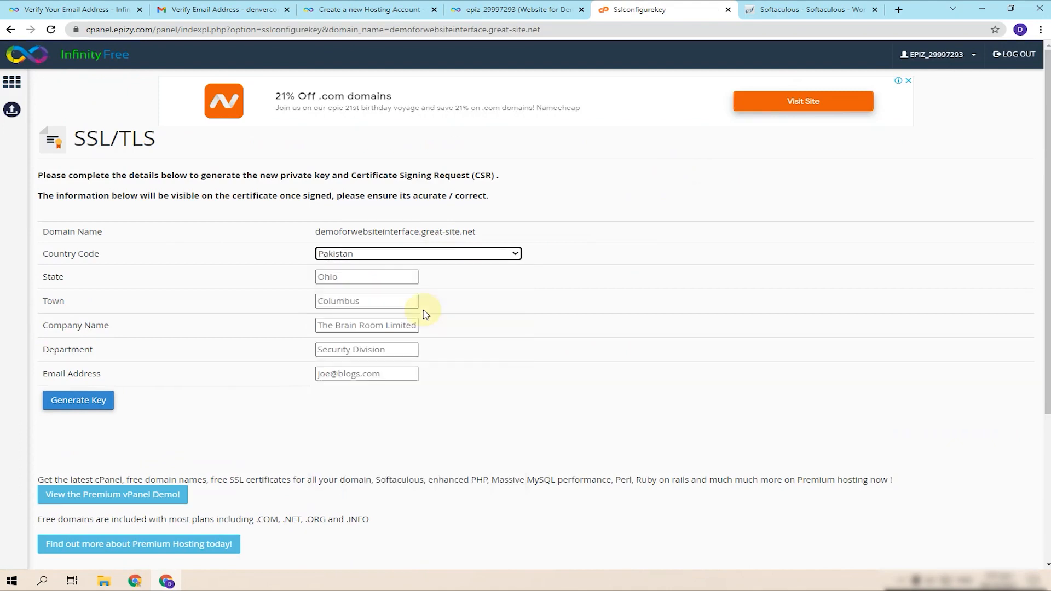
left_click(387, 278)
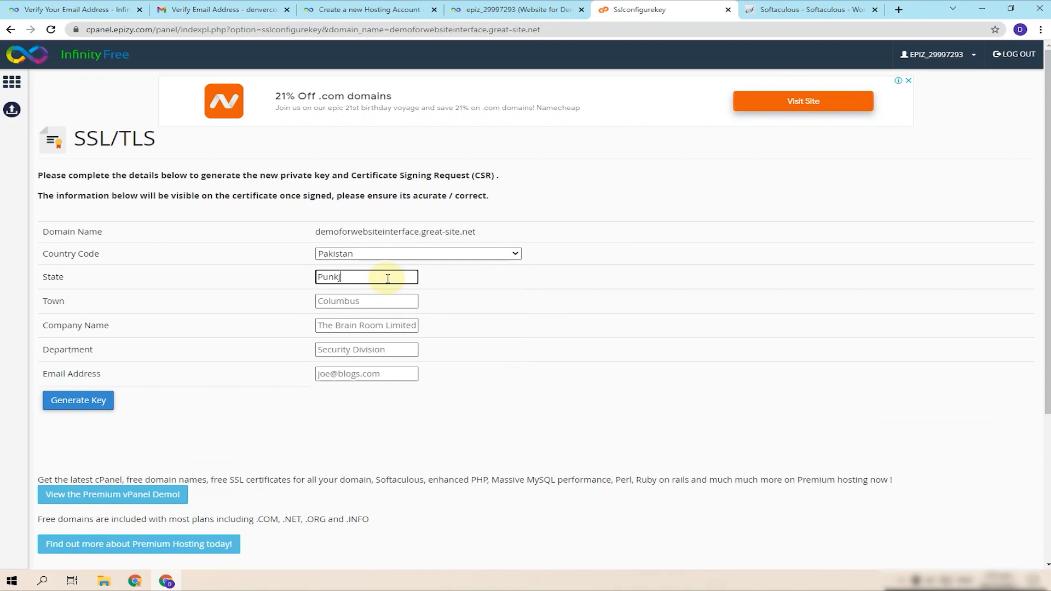
key("Tab")
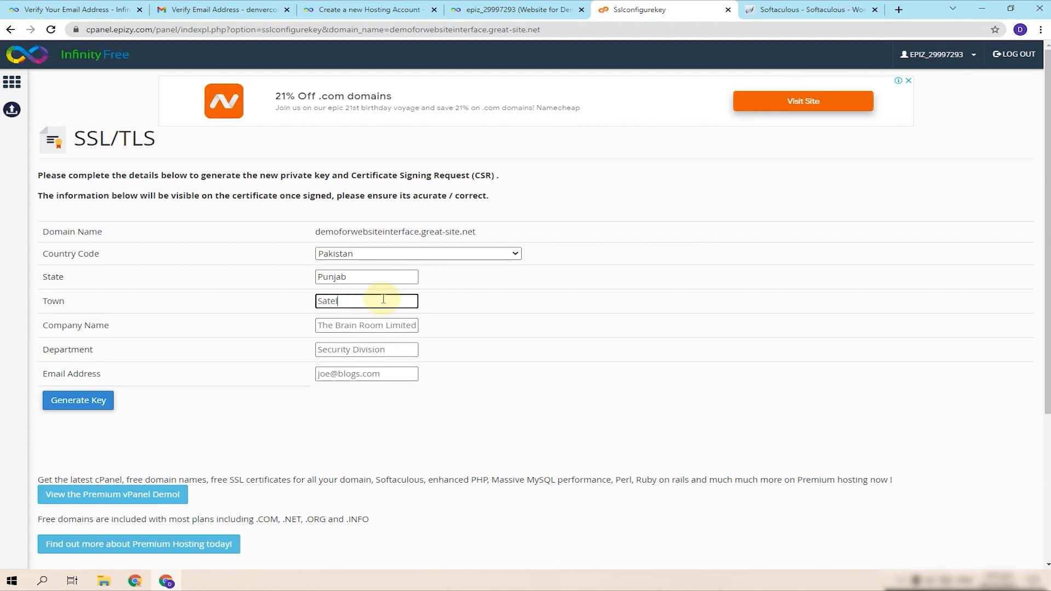
key("Tab")
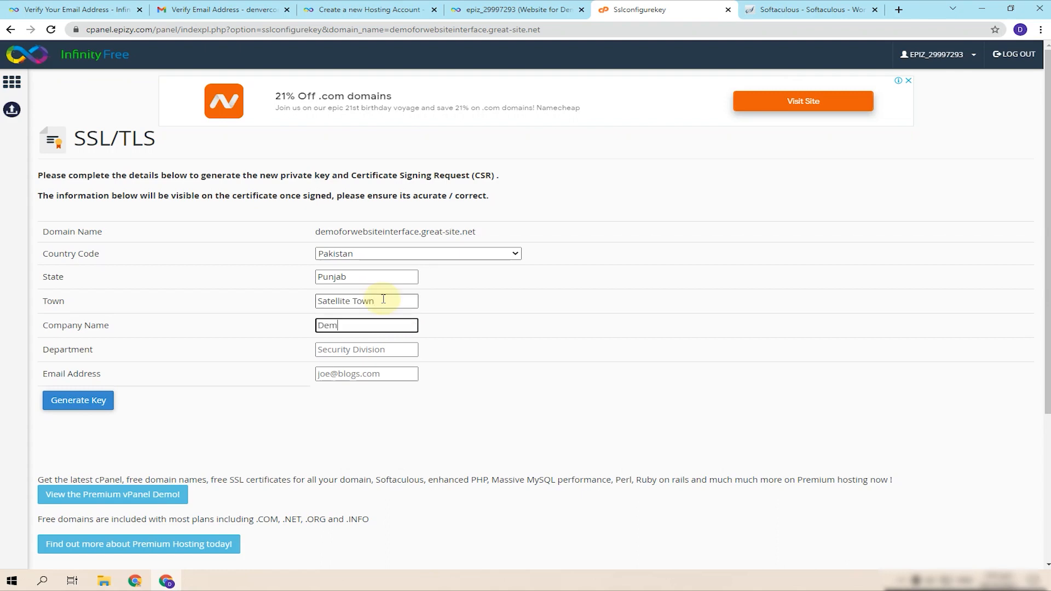
key("Tab")
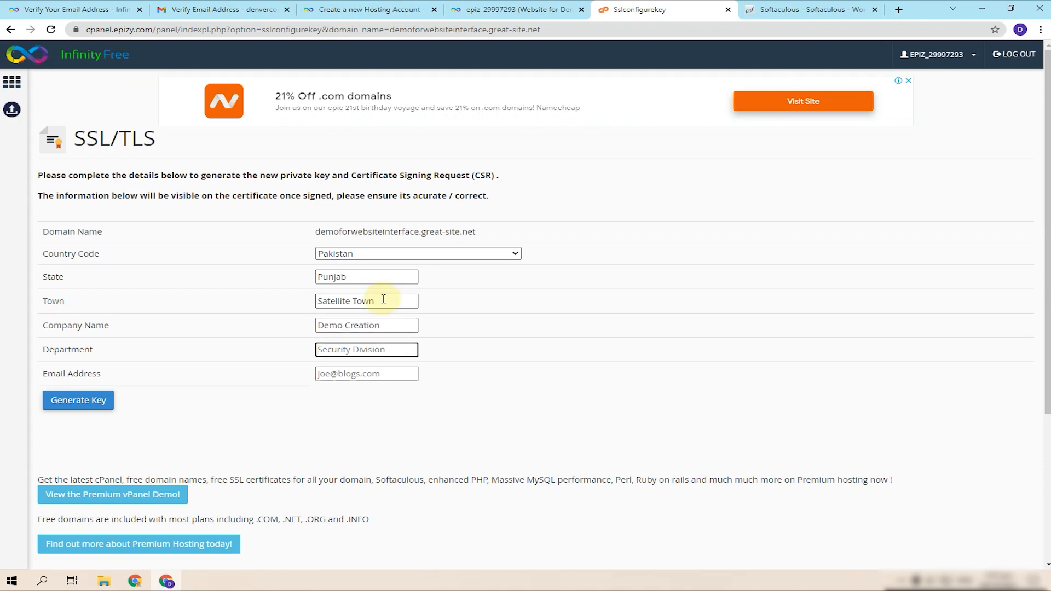
key("Tab")
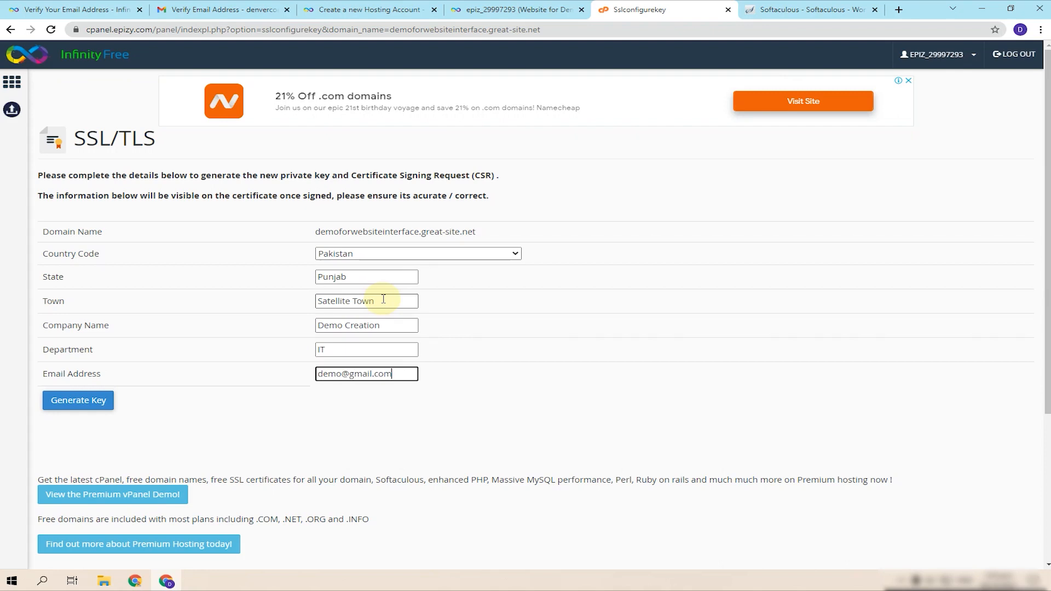
triple_click(390, 377)
key("ctrl+v")
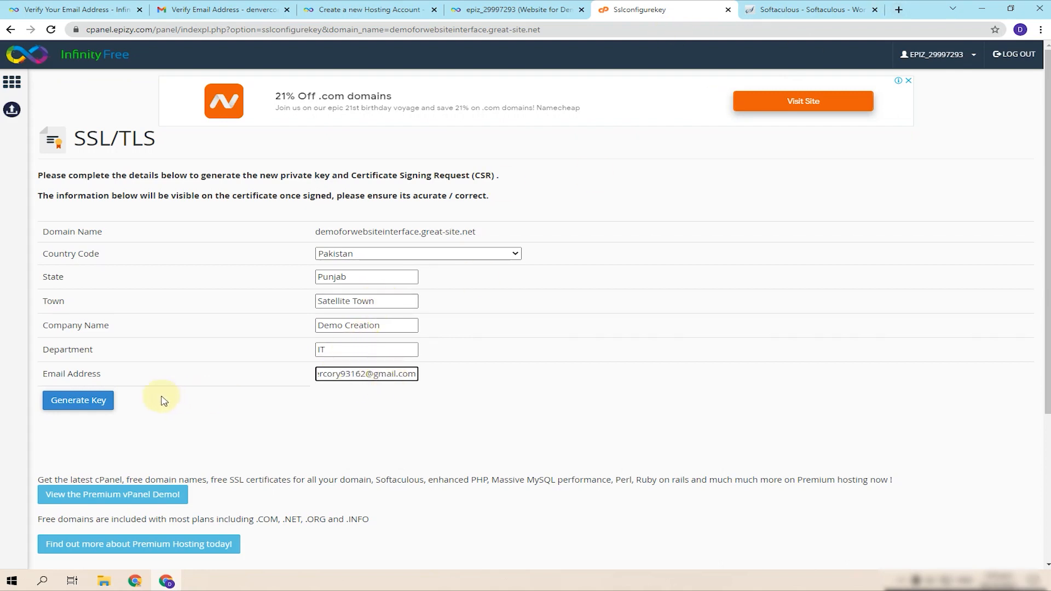
- Generate the private key and CSR, upload the key, then open Free SSL Certificates
left_click(101, 401)
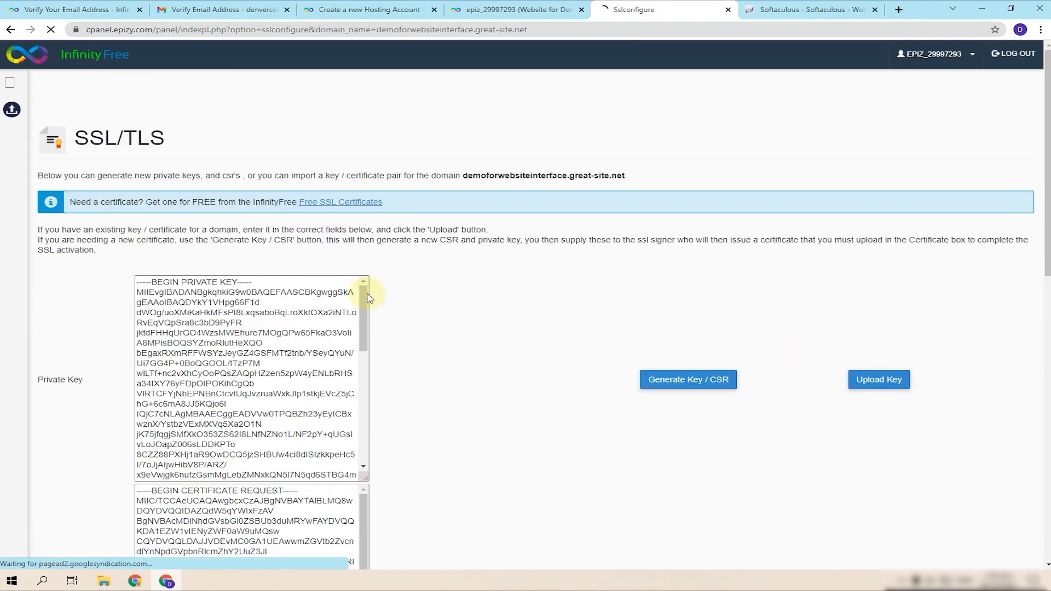
scroll(354, 298, "down", 4)
scroll(563, 298, "down", 9)
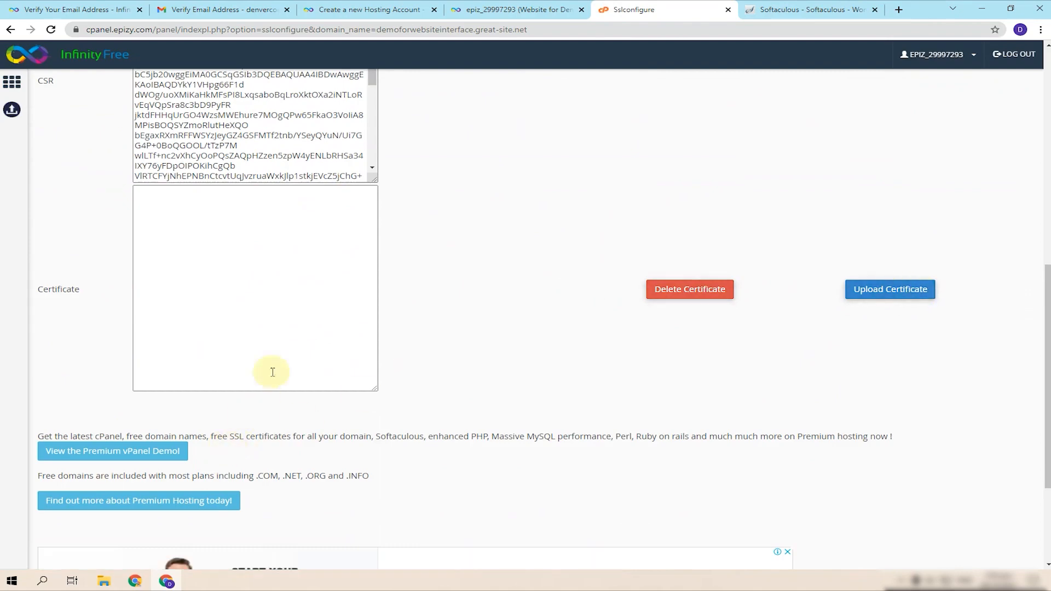
scroll(860, 277, "up", 10)
left_click(886, 208)
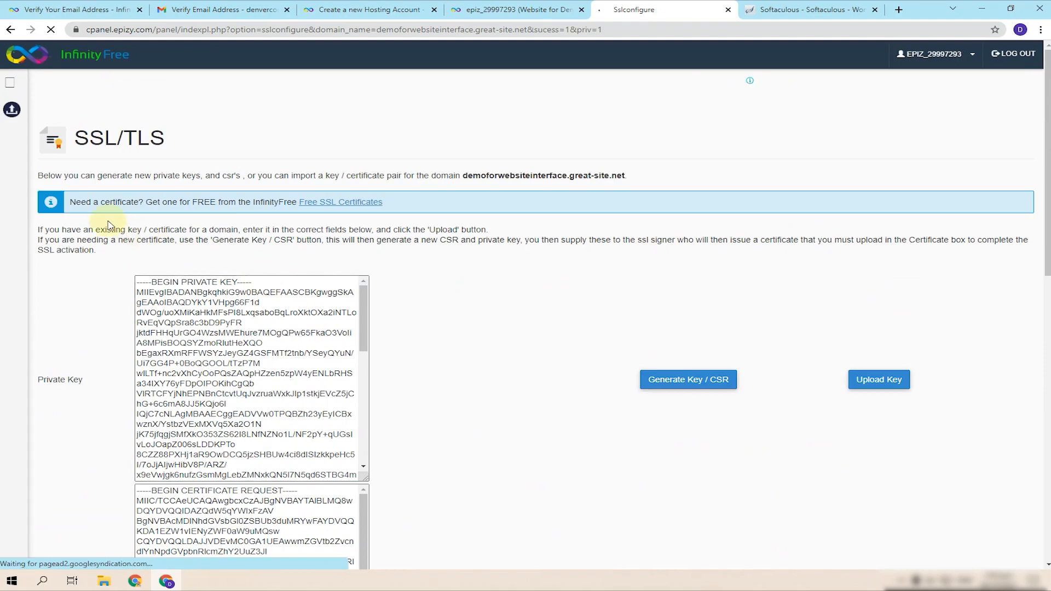
left_click(322, 203)
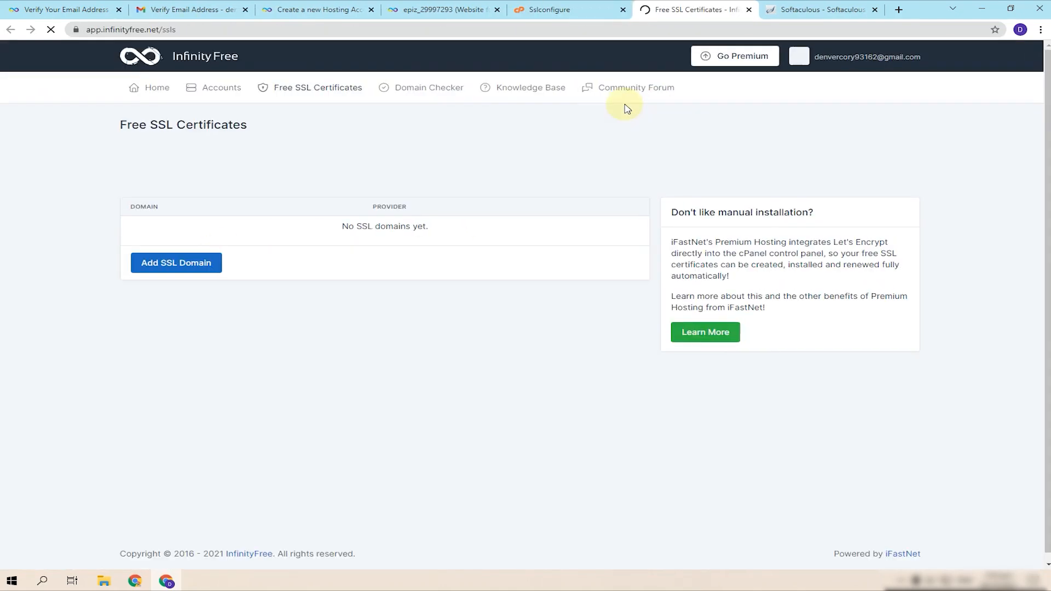
- Paste demoforwebsiteinterface.great-site.net from the account page into Add SSL Domain, then choose GoGetSSL
left_click(211, 266)
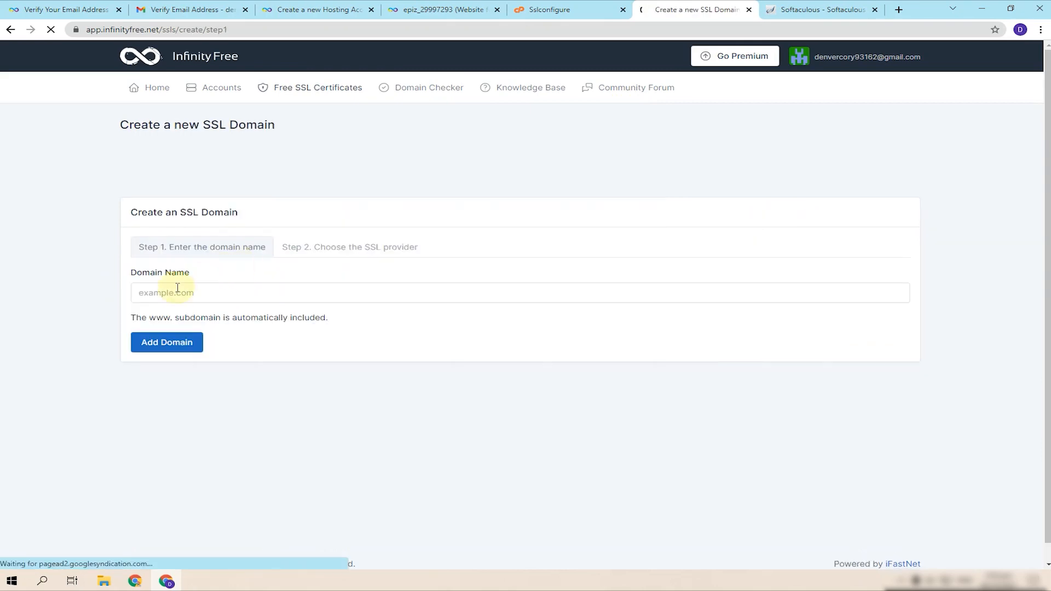
left_click(213, 292)
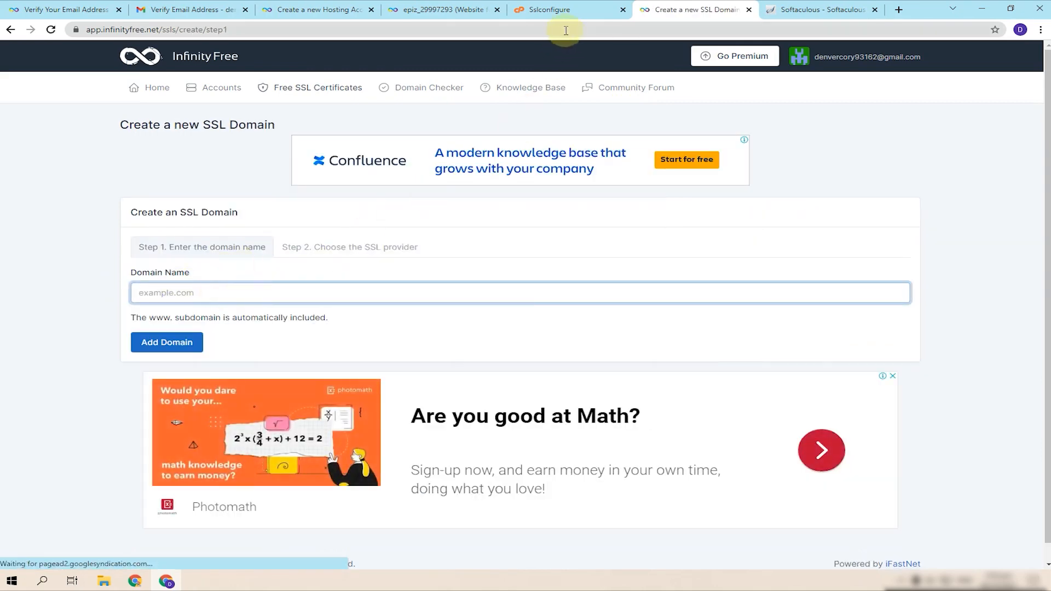
left_click(483, 4)
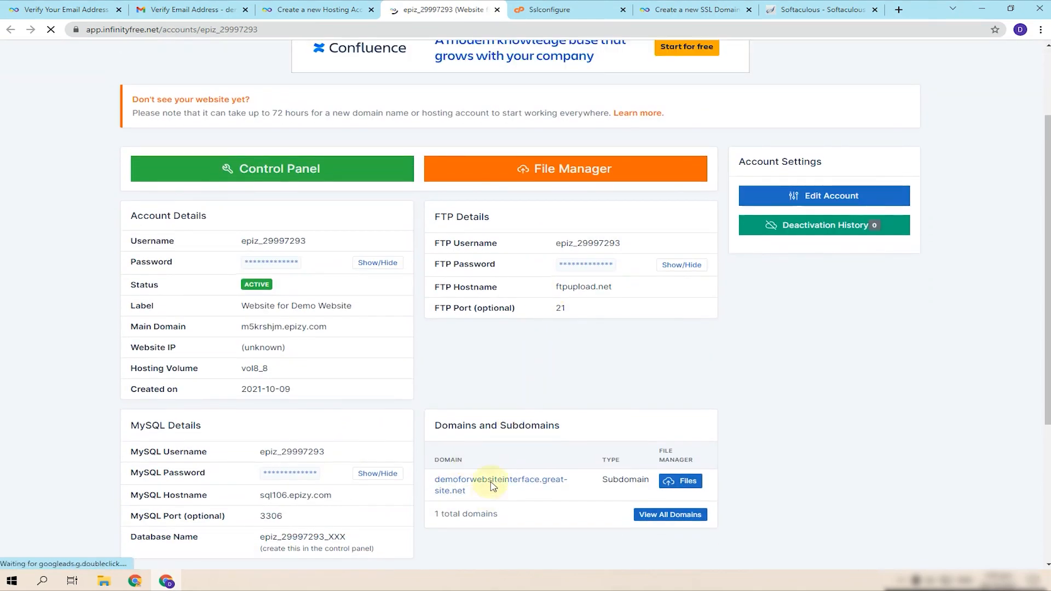
left_click_drag(429, 478, 477, 500)
key("ctrl+c")
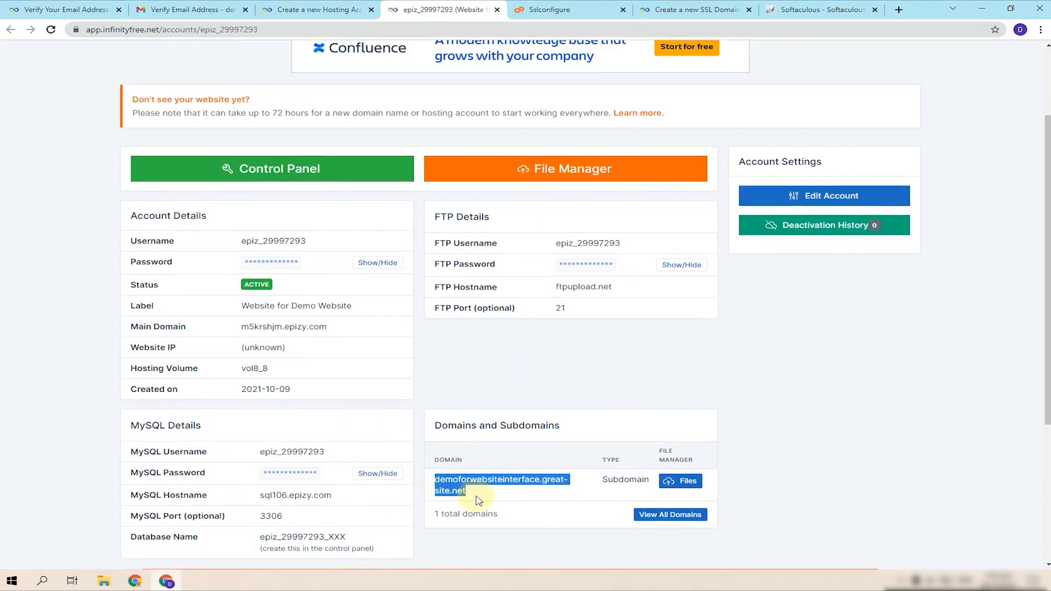
left_click(695, 9)
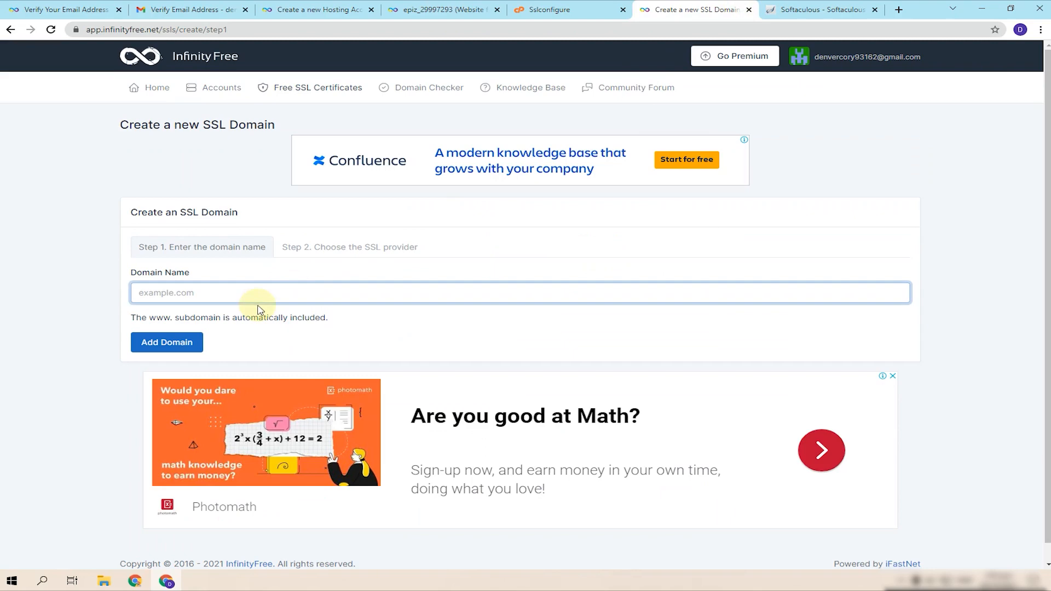
key("ctrl+v")
left_click(175, 348)
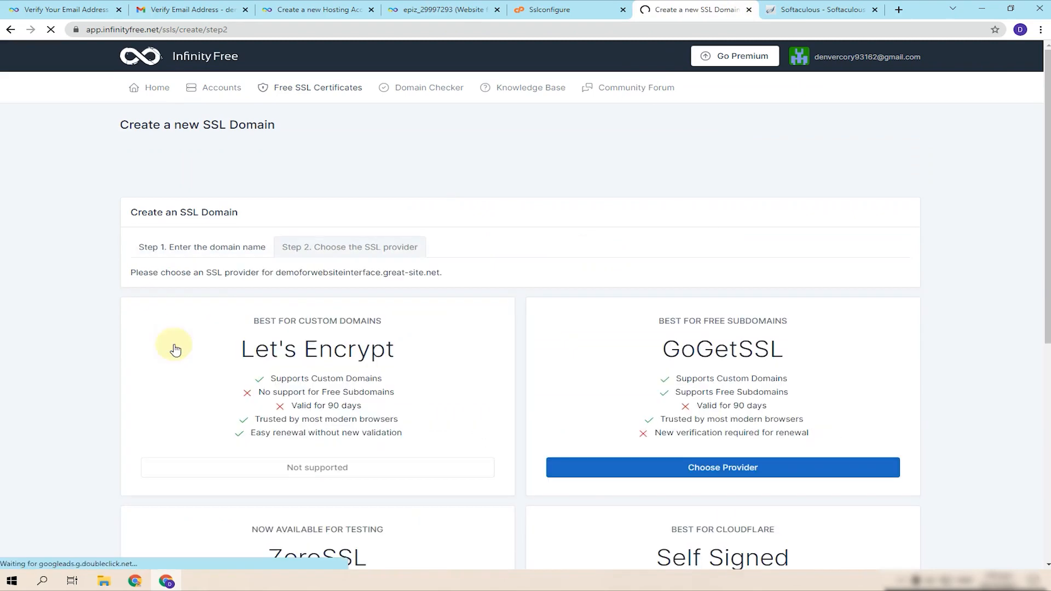
scroll(685, 329, "down", 4)
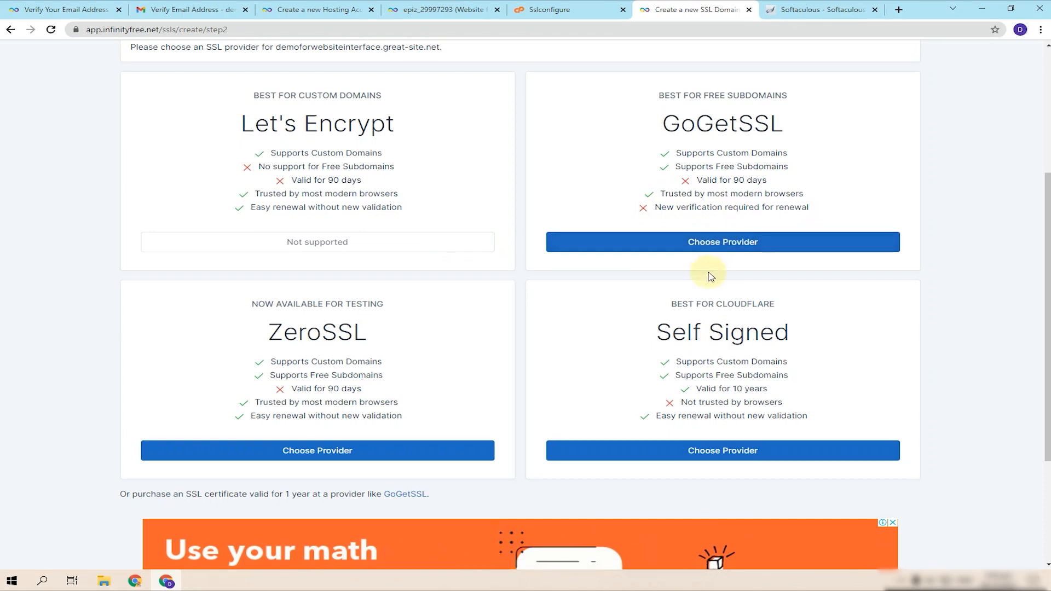
left_click(693, 246)
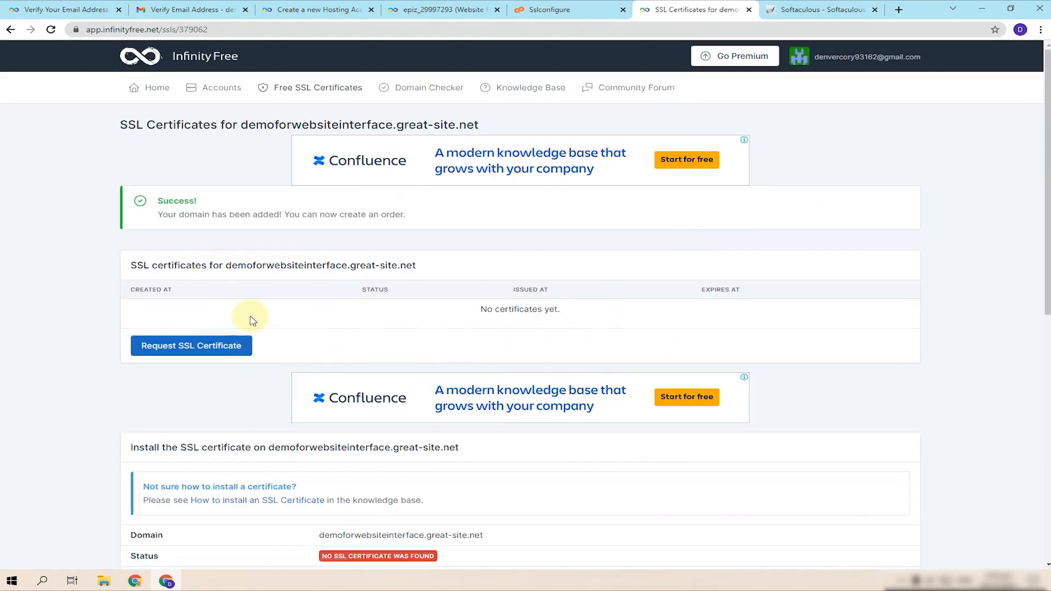
- Request the SSL certificate, review its CNAME records, reload, and return to the Softaculous installer
scroll(540, 352, "down", 3)
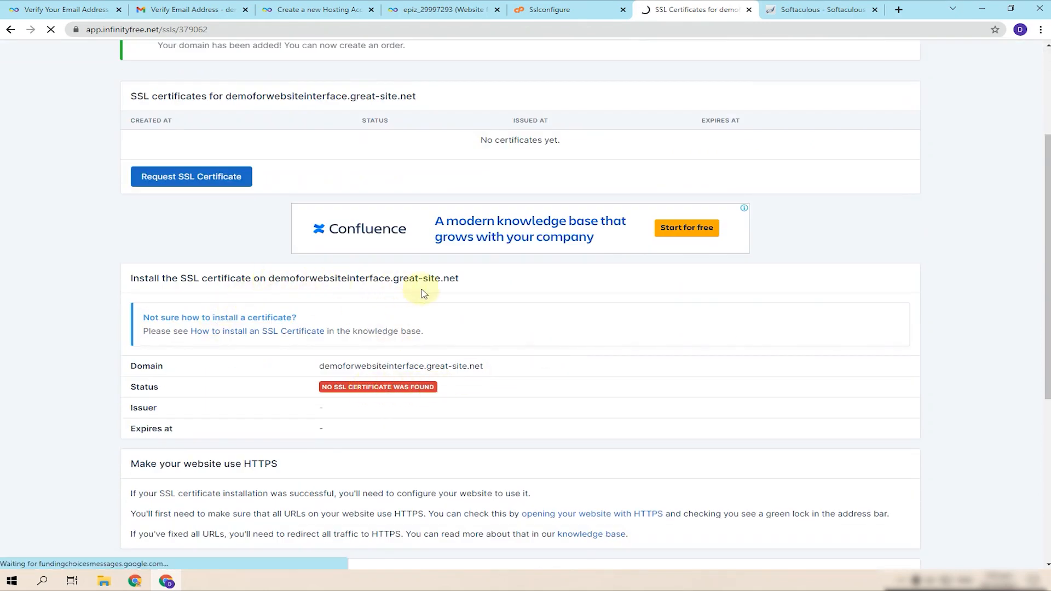
left_click(192, 179)
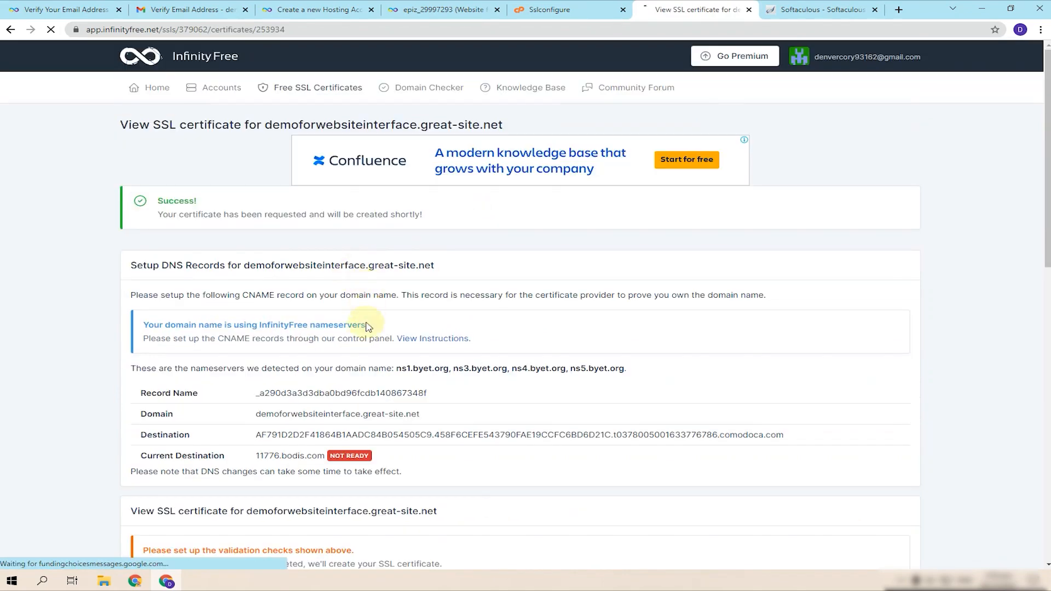
scroll(366, 411, "down", 2)
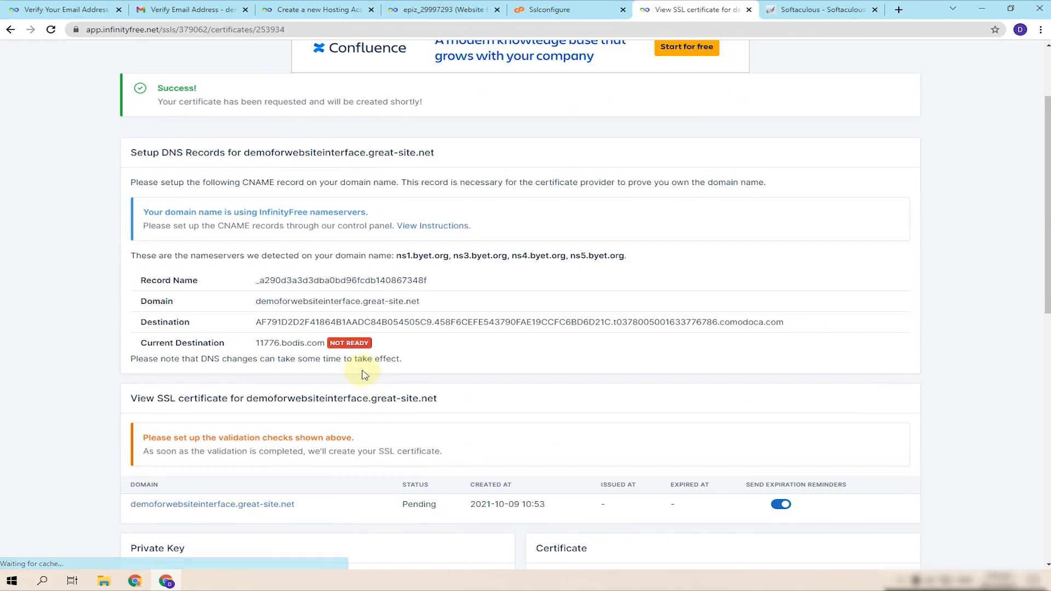
scroll(537, 419, "down", 3)
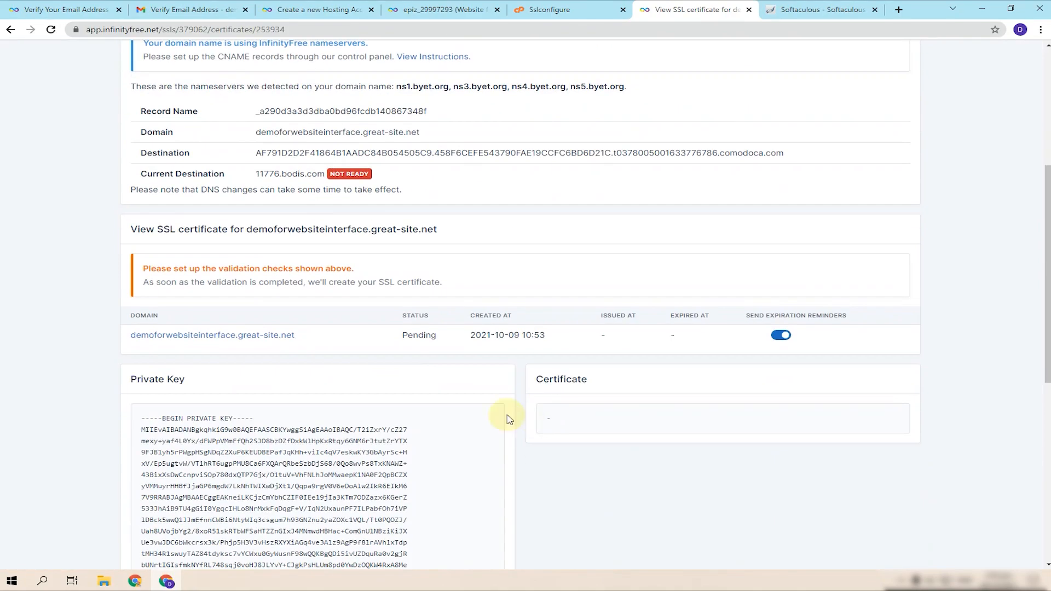
scroll(477, 366, "down", 5)
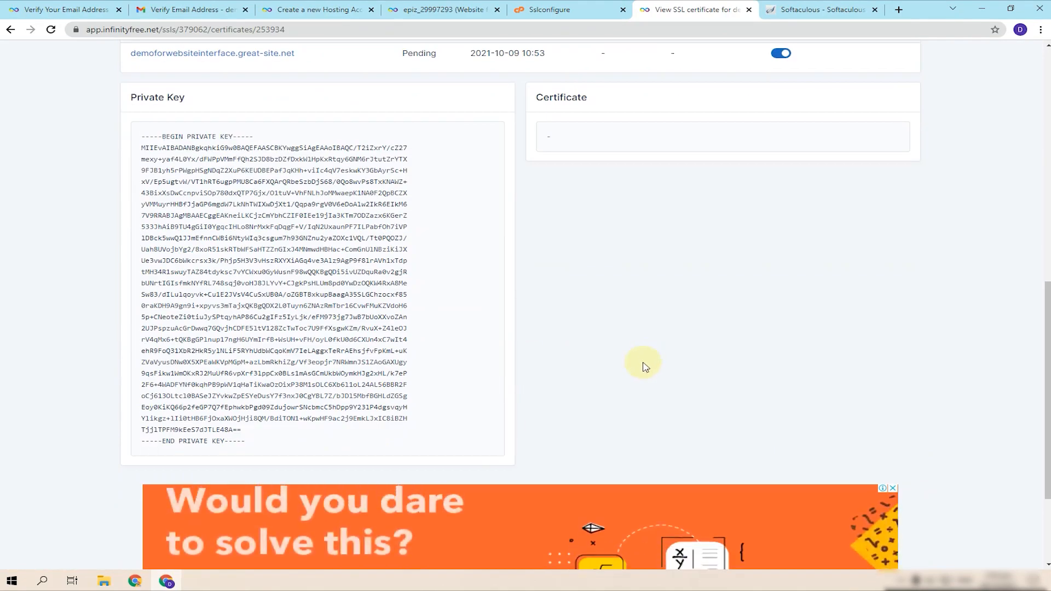
scroll(641, 363, "up", 10)
key("F5")
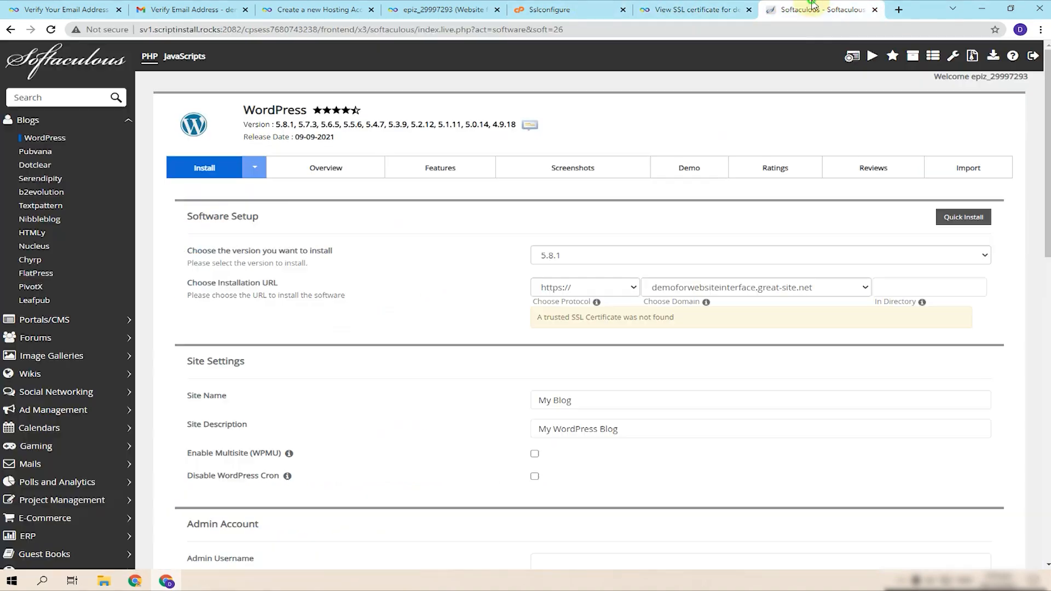
left_click(793, 8)
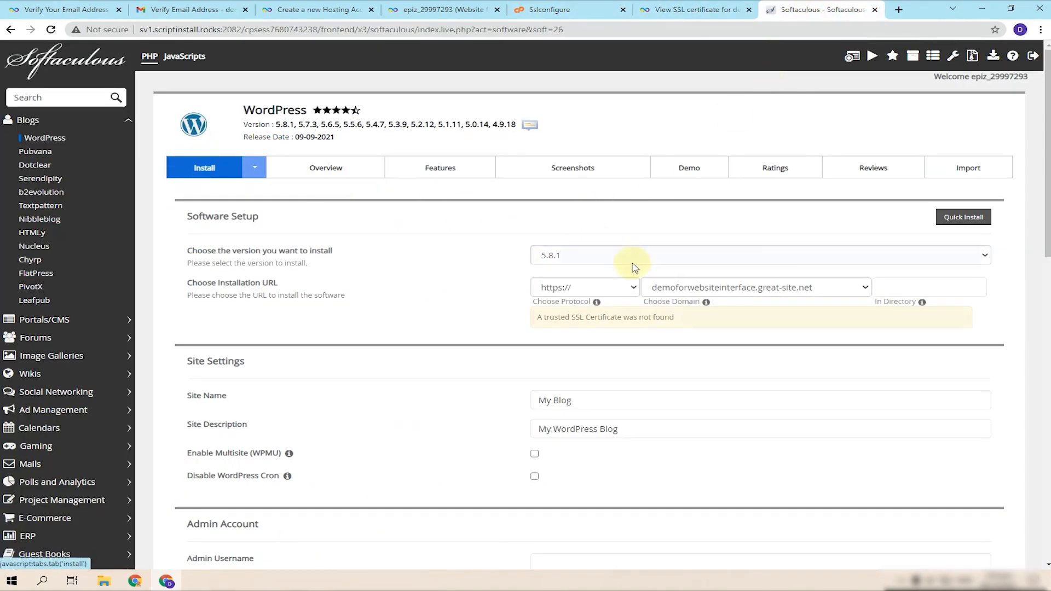
left_click(630, 287)
left_click(572, 336)
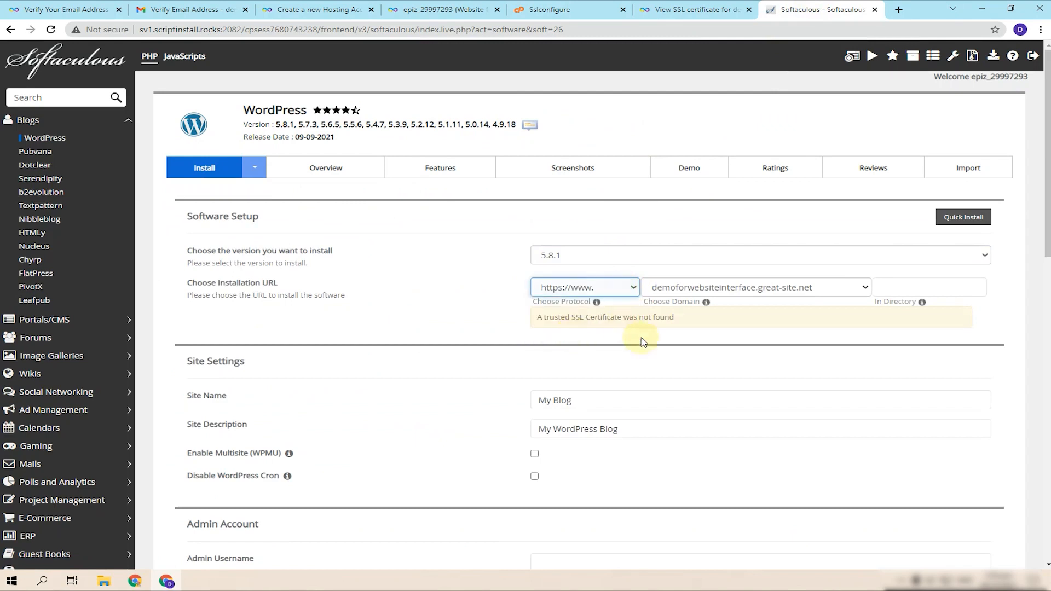
left_click(651, 355)
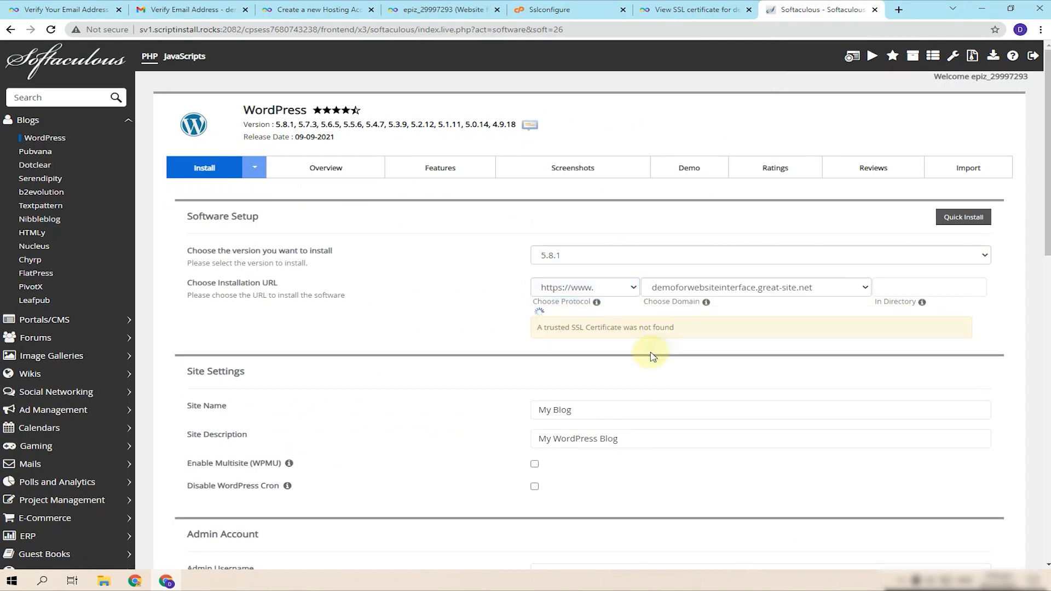
left_click(601, 285)
left_click(588, 316)
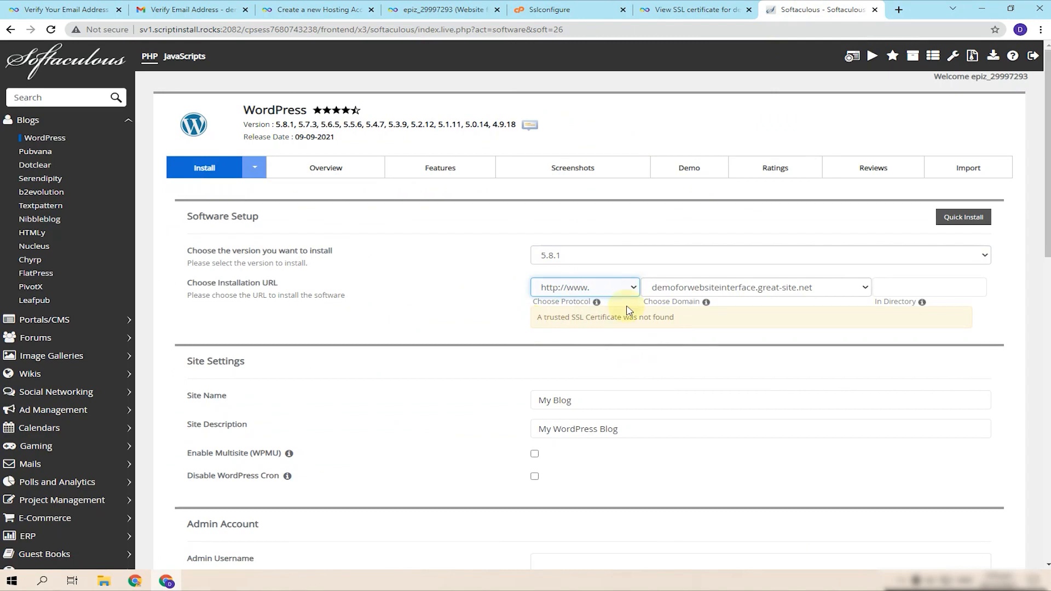
- Name the site Demo Website with the description Demo Website Interface
left_click(640, 403)
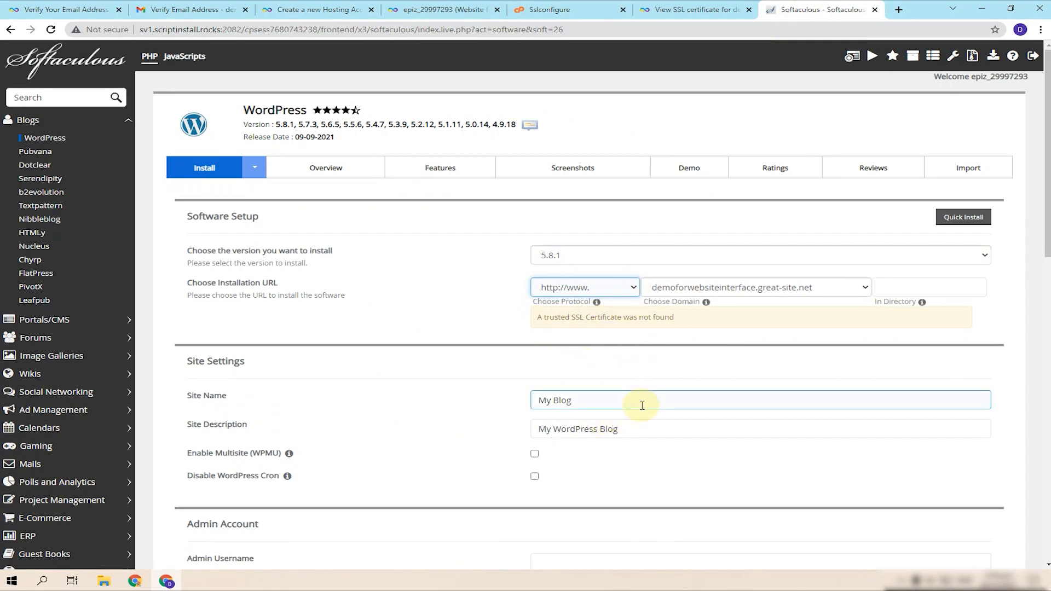
key("ctrl+a")
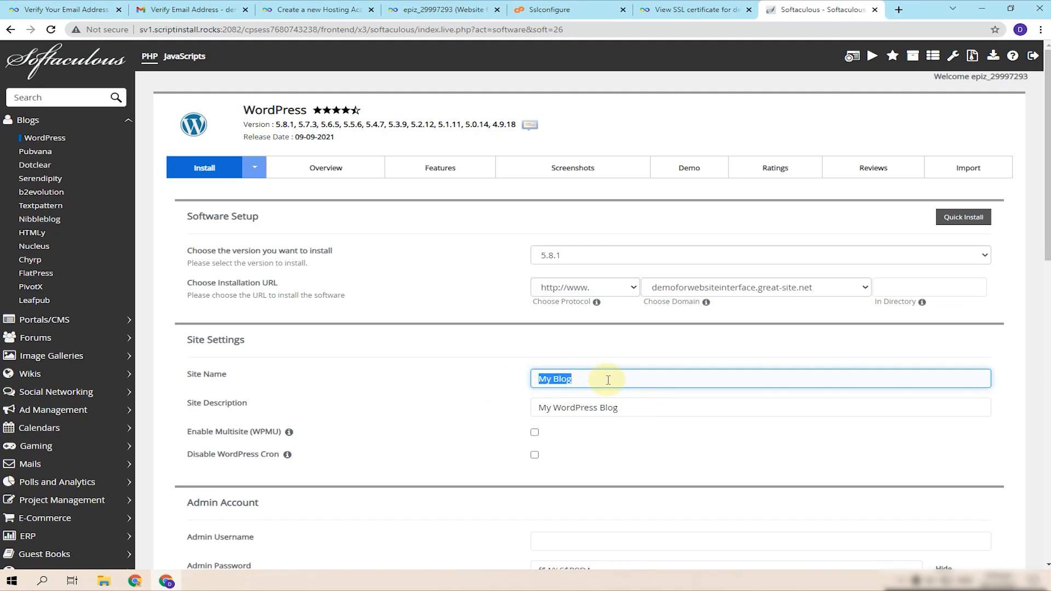
type("Demo")
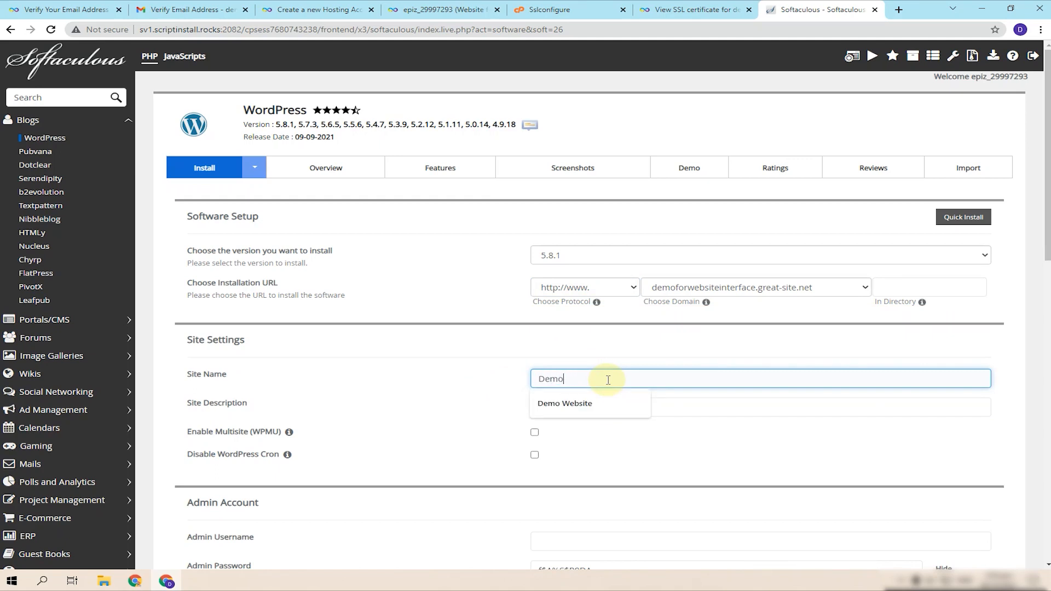
type(" Webs")
key("Down")
key("Return")
key("Tab")
type("D")
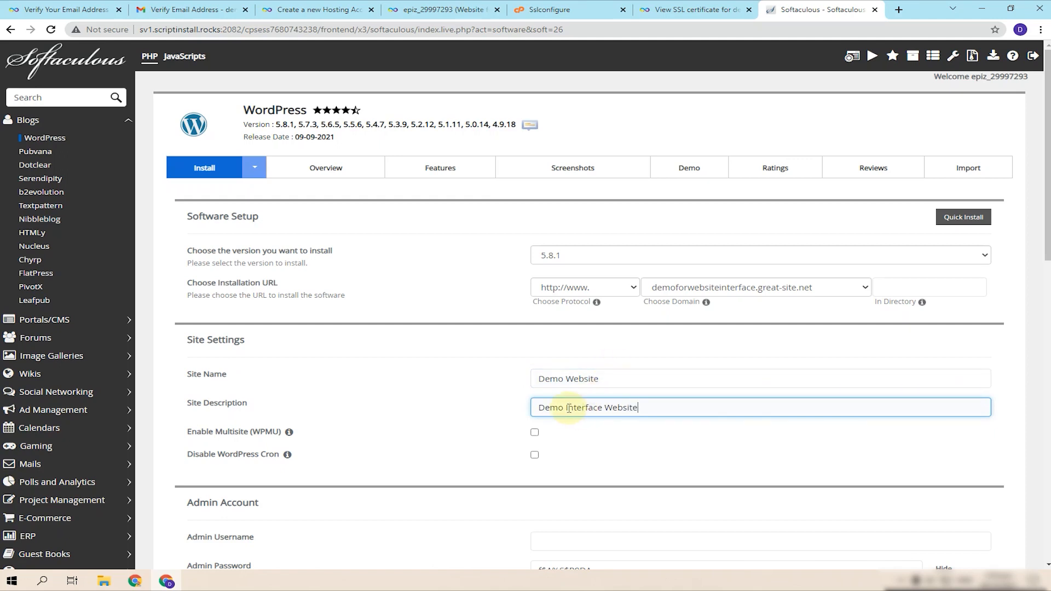
left_click_drag(567, 408, 645, 409)
key("BackSpace")
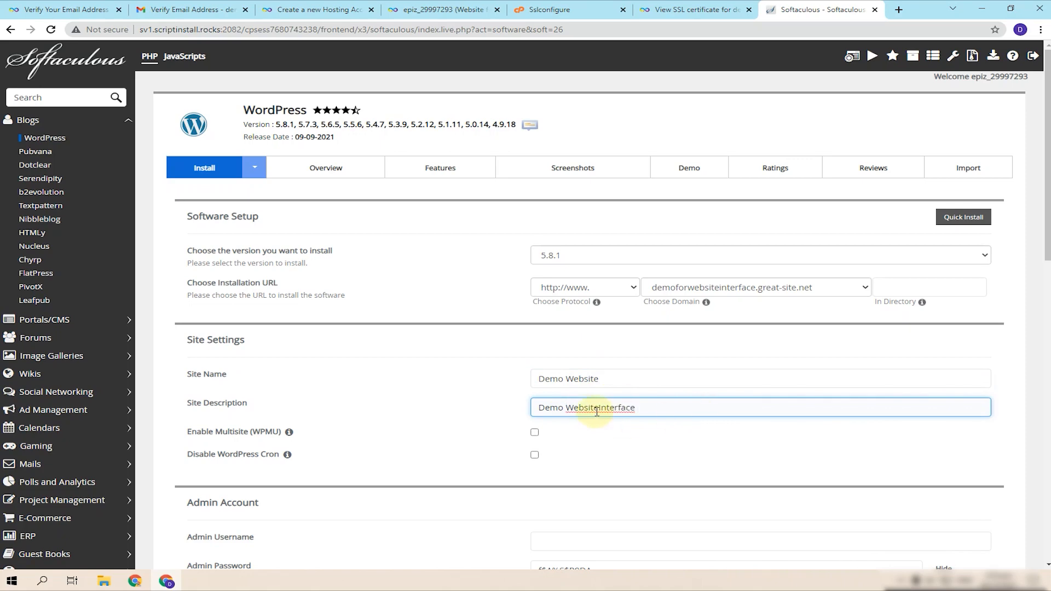
left_click(599, 409)
- Enter admin as admin username with a password, and start the installation
scroll(652, 400, "down", 4)
left_click(611, 322)
left_click(936, 347)
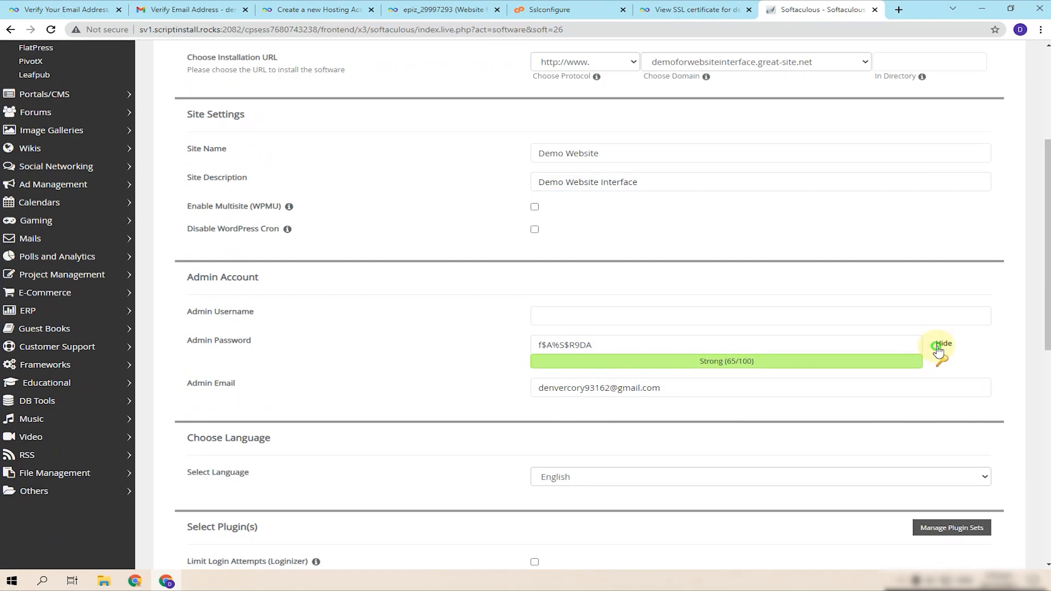
left_click(839, 321)
type("admin")
key("Tab")
type("•••••••••")
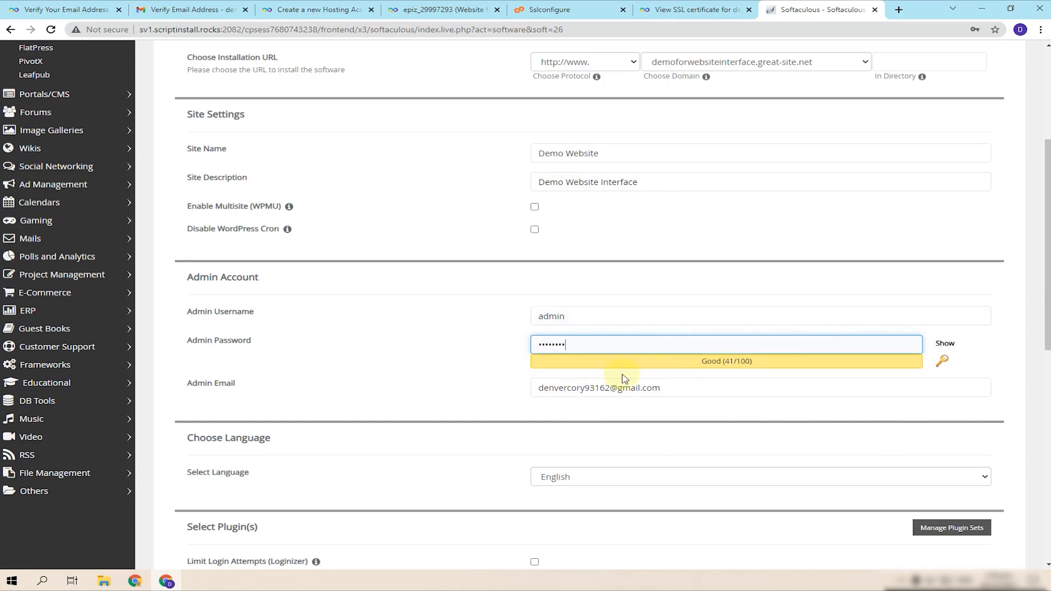
scroll(659, 405, "down", 6)
scroll(597, 458, "down", 3)
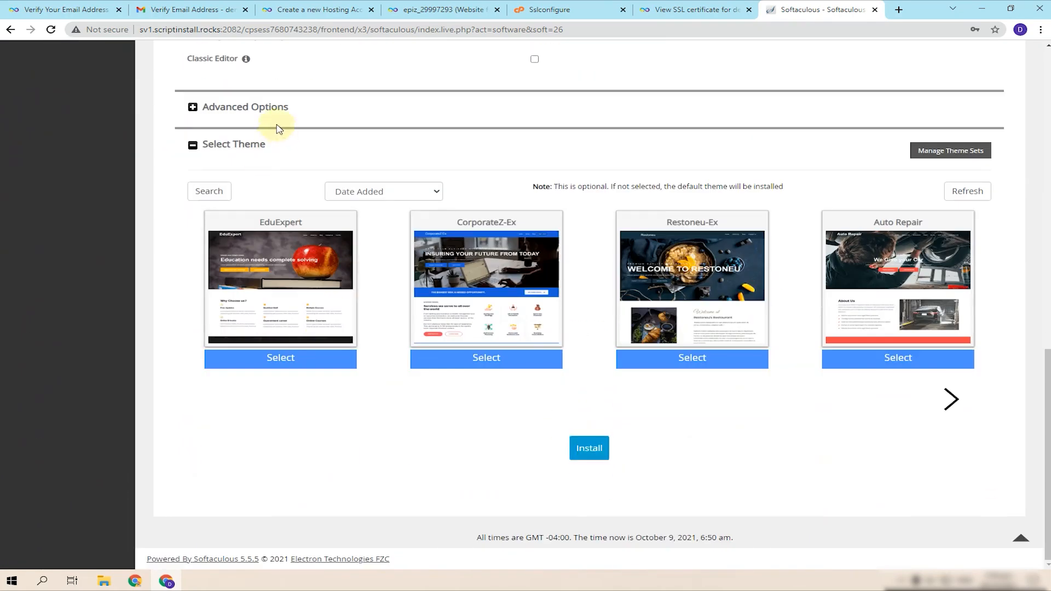
left_click(588, 448)
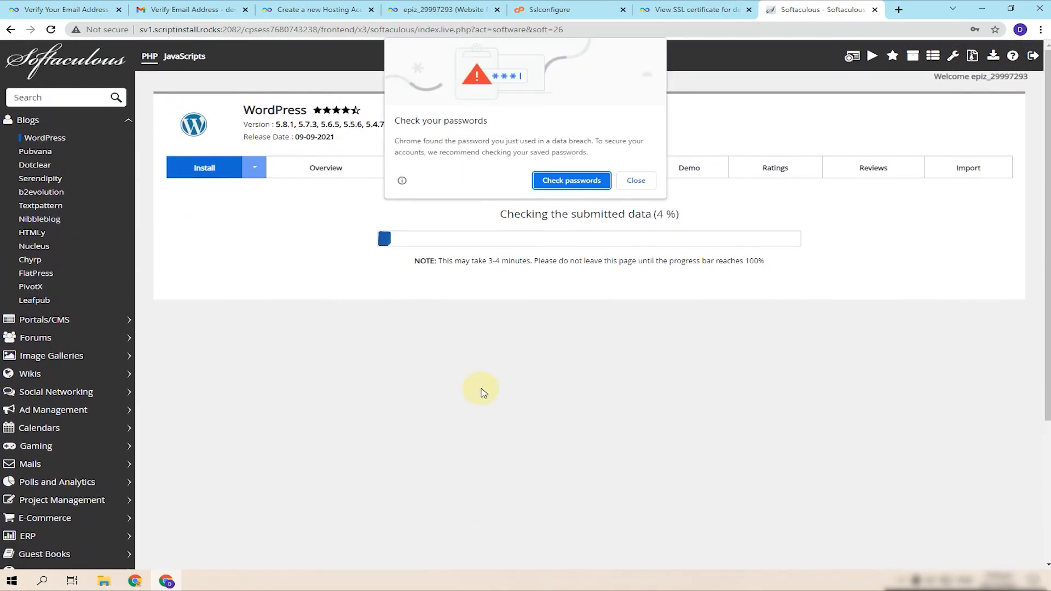
- Dismiss the password warning, open the new site, and check its title and Demo Website Interface tagline
left_click(631, 177)
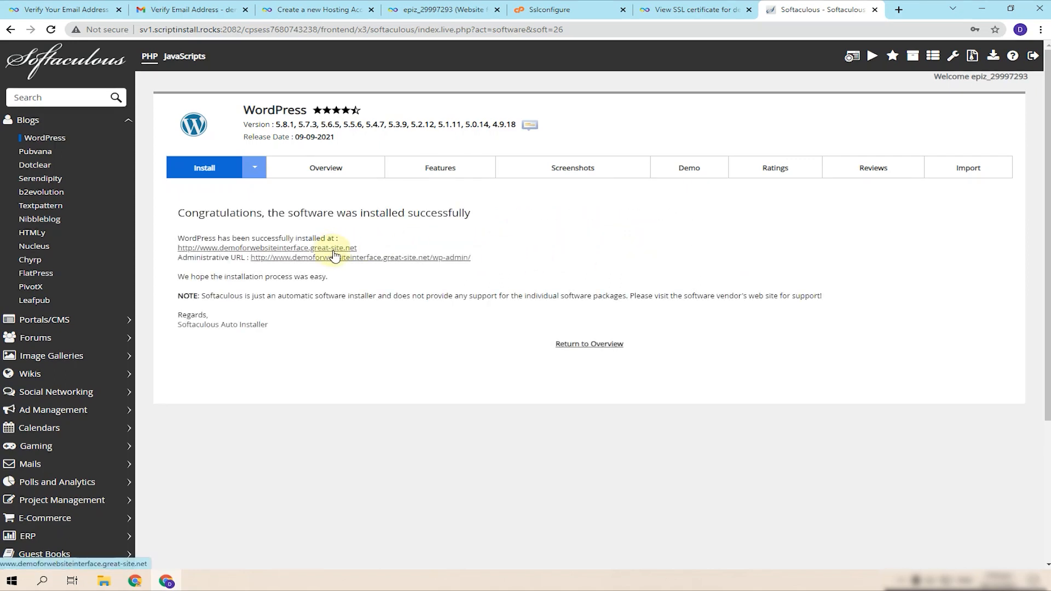
left_click(344, 247)
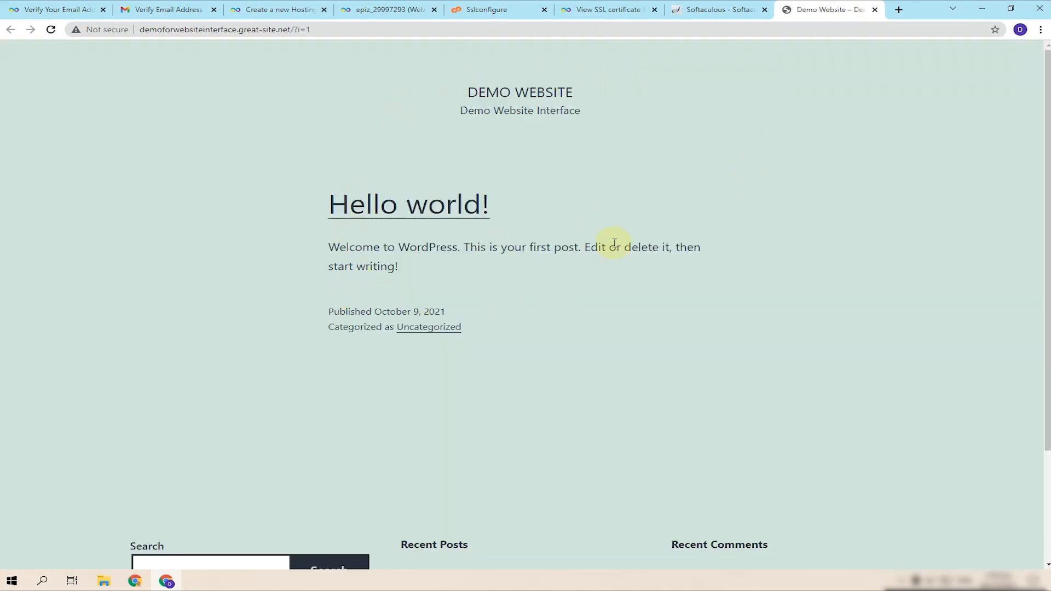
left_click_drag(519, 94, 571, 94)
left_click(516, 101)
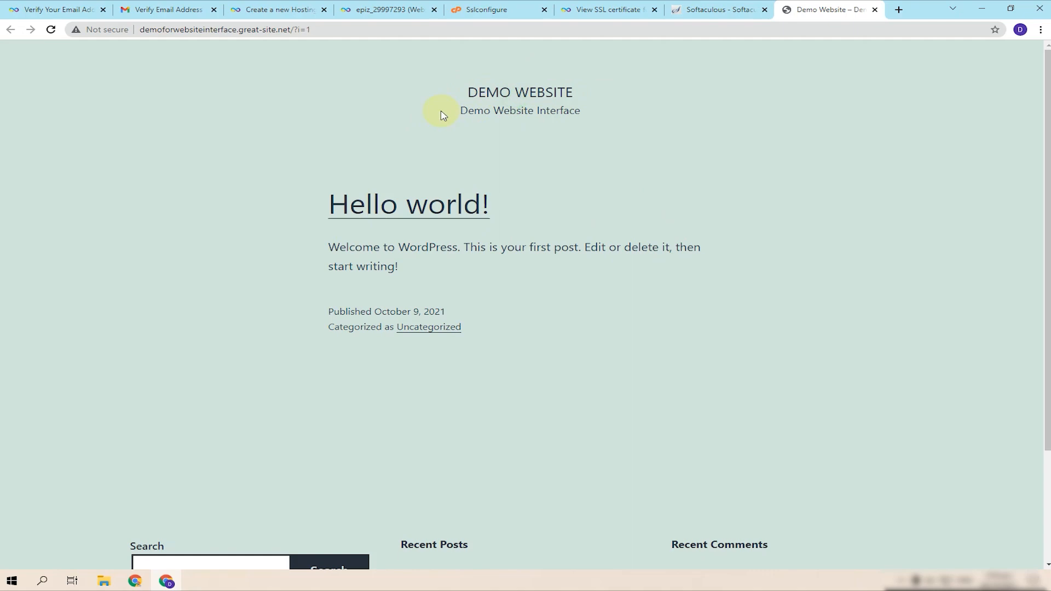
left_click_drag(473, 113, 585, 118)
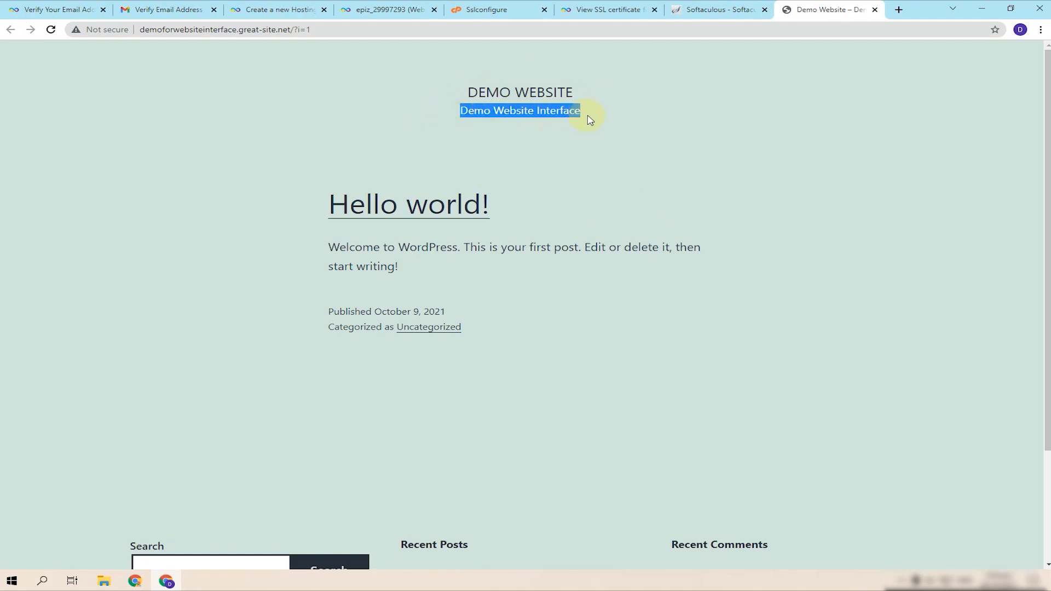
left_click(714, 12)
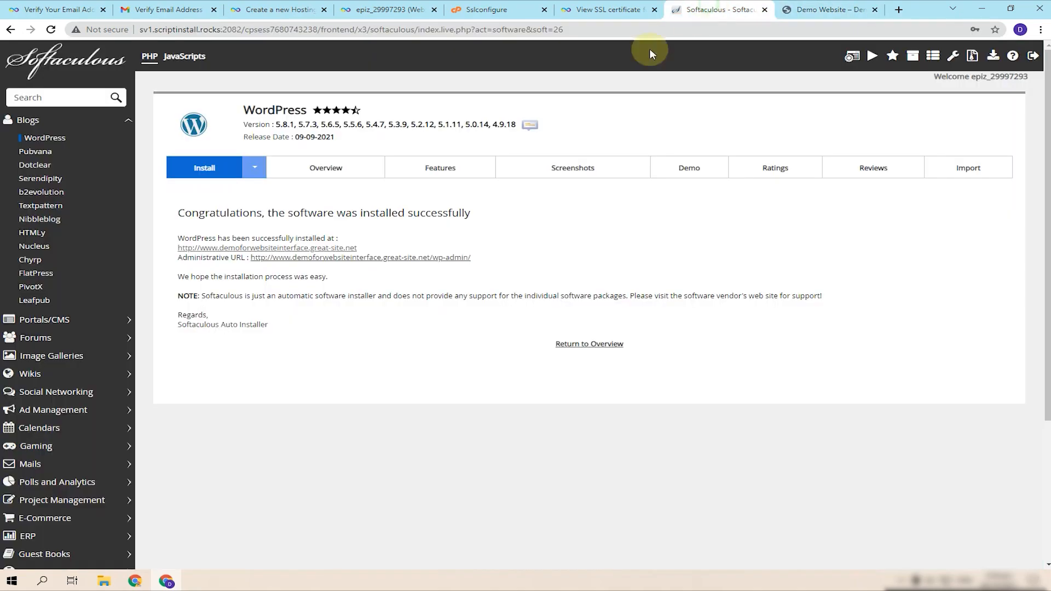
- Open wp-admin, close the site preview, and browse popular themes under Appearance > Themes > Add New
left_click(395, 260)
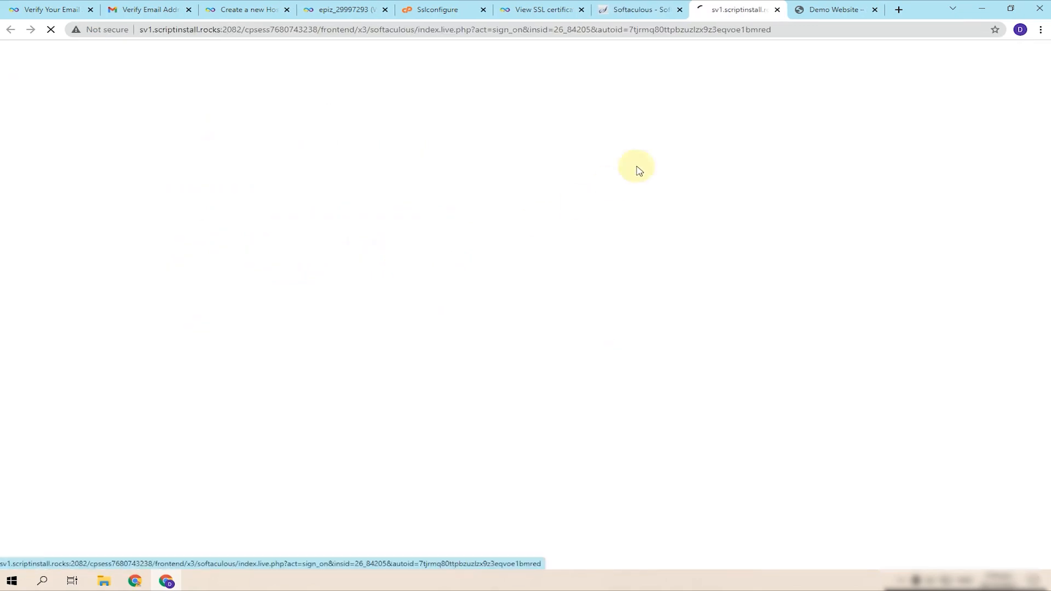
left_click(874, 10)
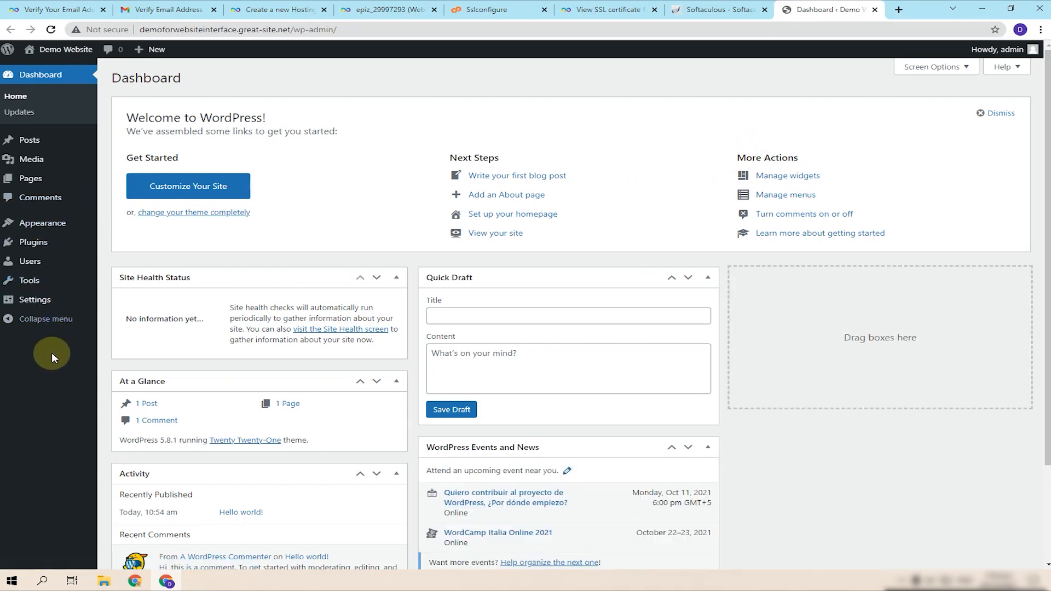
mouse_move(50, 150)
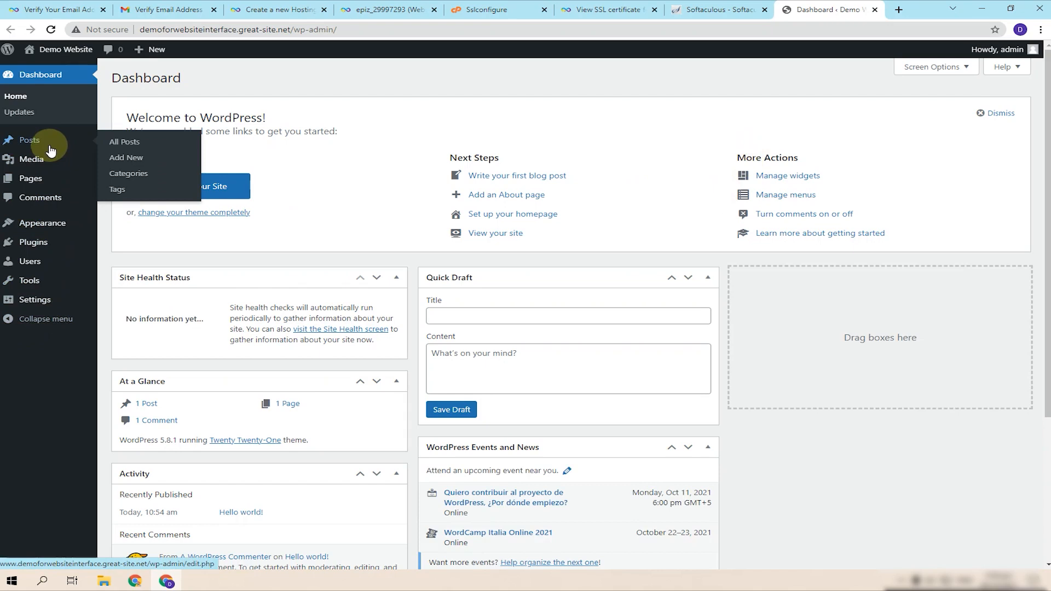
left_click(39, 230)
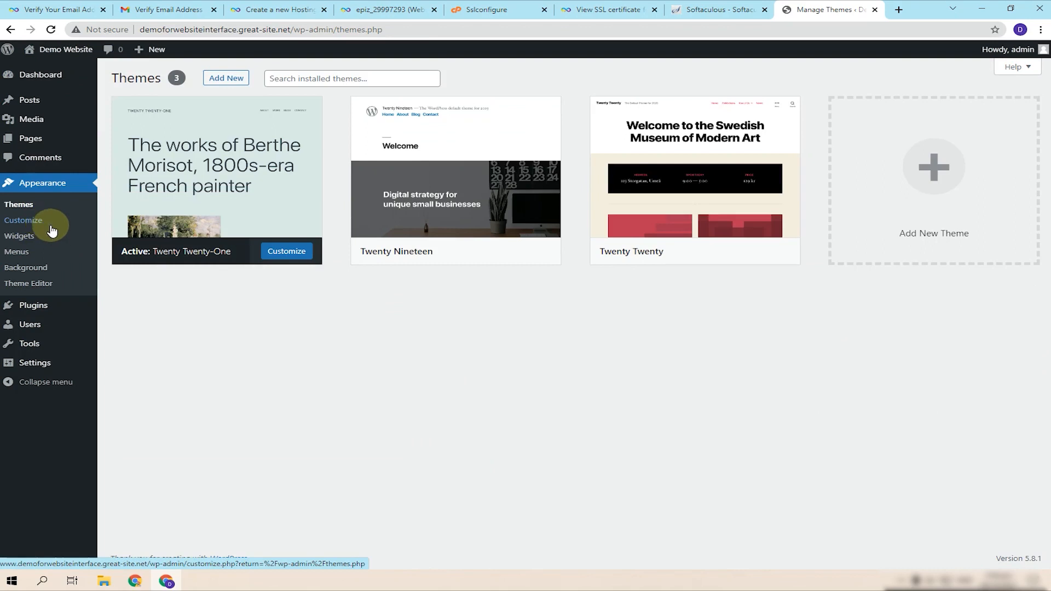
left_click(223, 81)
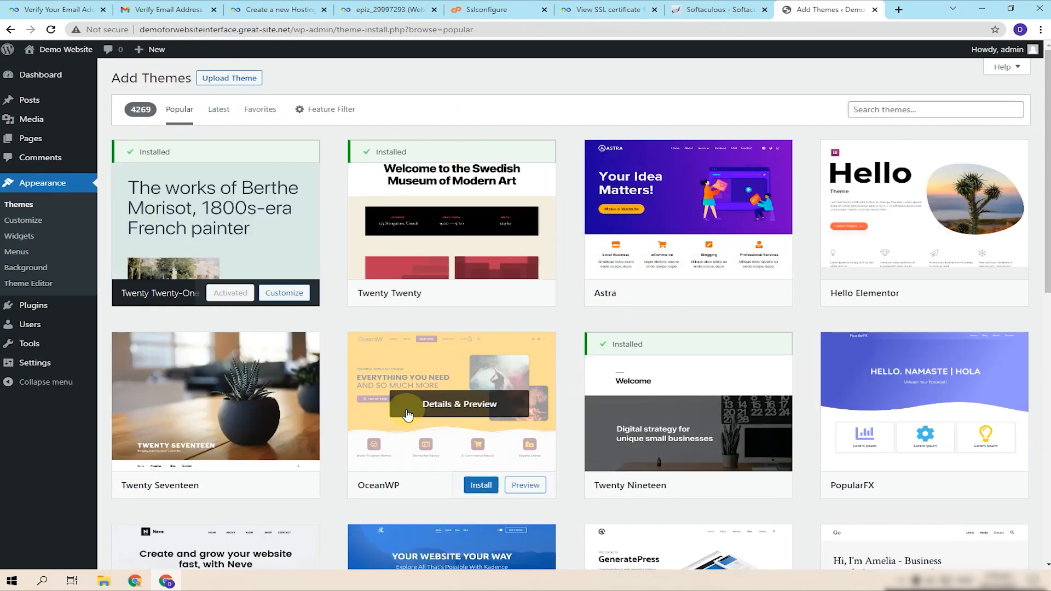
scroll(404, 462, "down", 5)
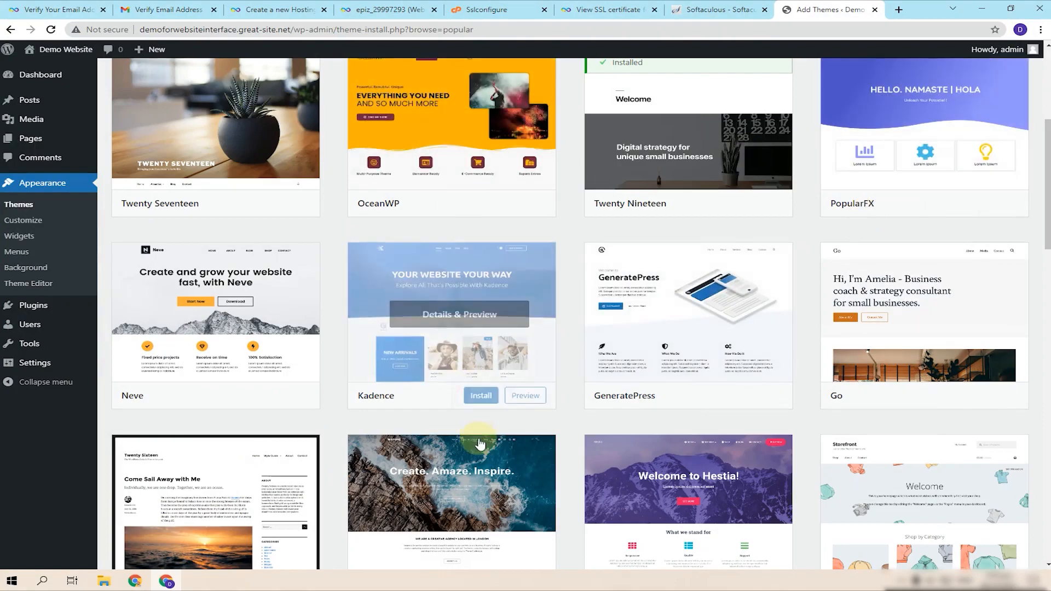
- Install and activate the Hello Elementor theme, then view the live site with it
scroll(480, 443, "down", 5)
scroll(926, 438, "up", 10)
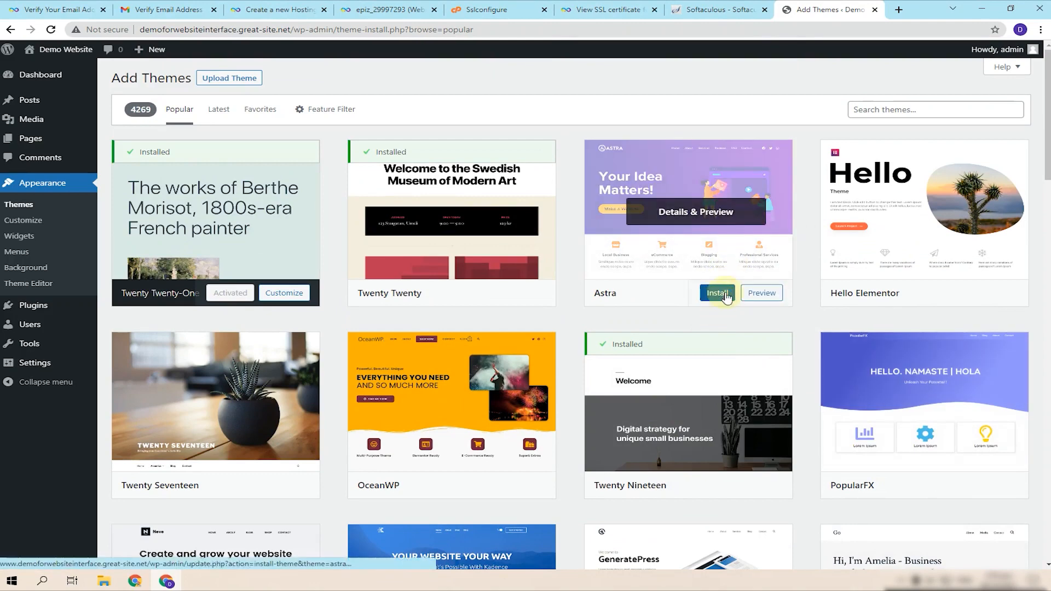
left_click(957, 298)
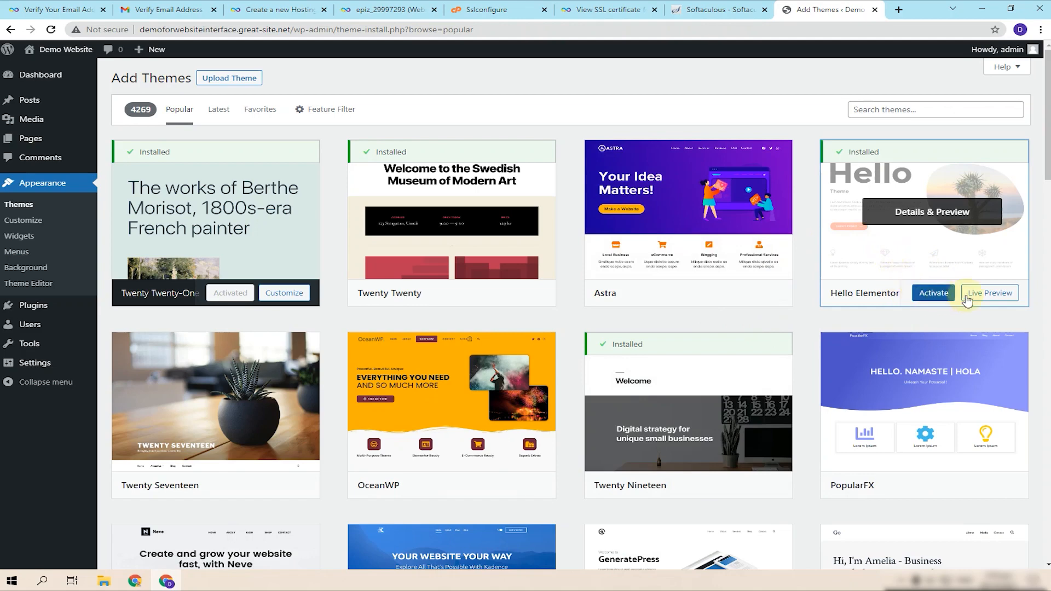
left_click(933, 294)
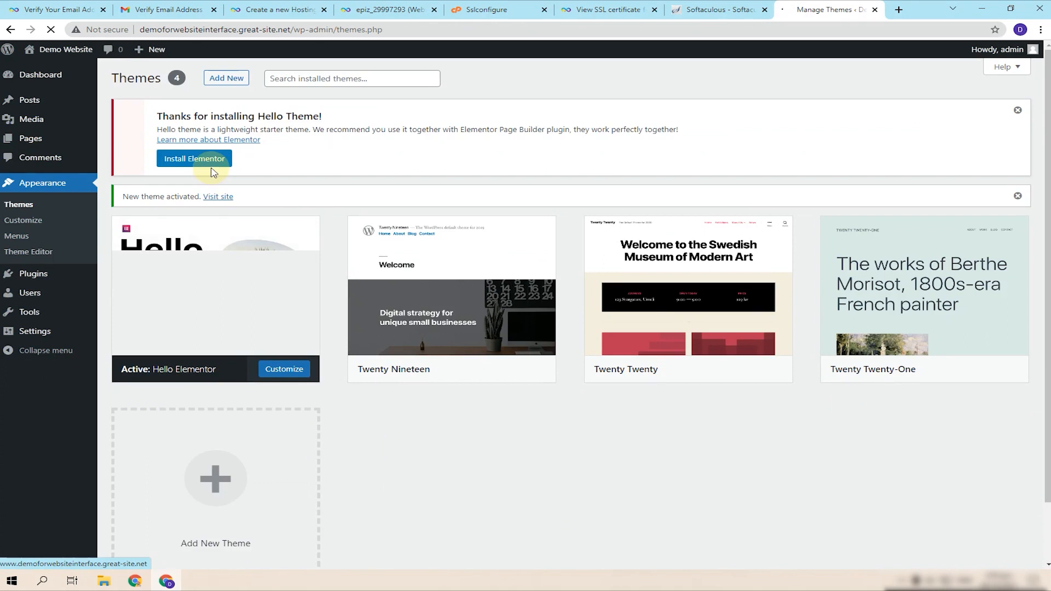
left_click(202, 160)
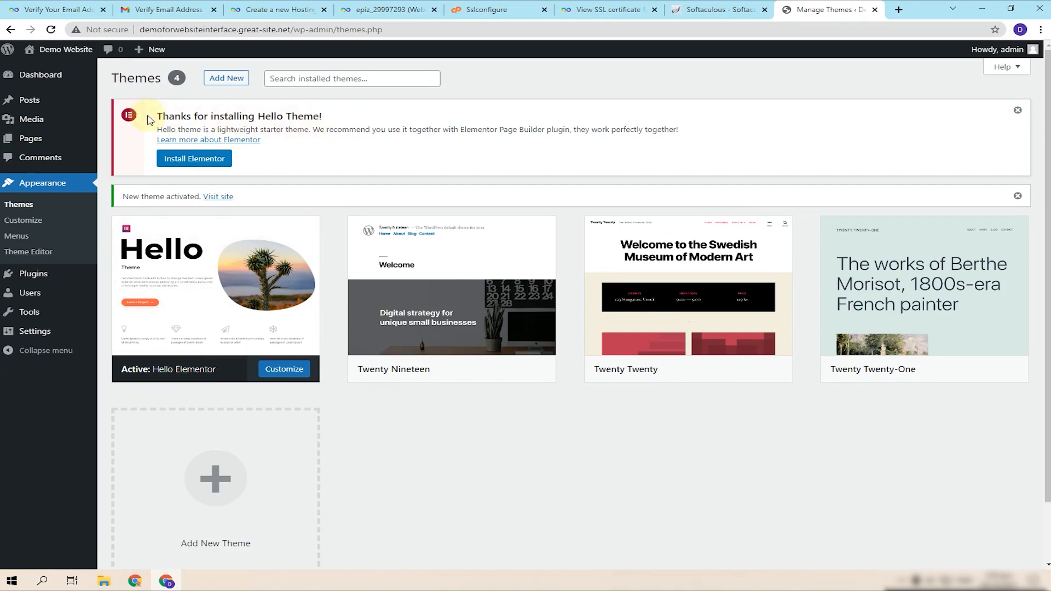
left_click(222, 198)
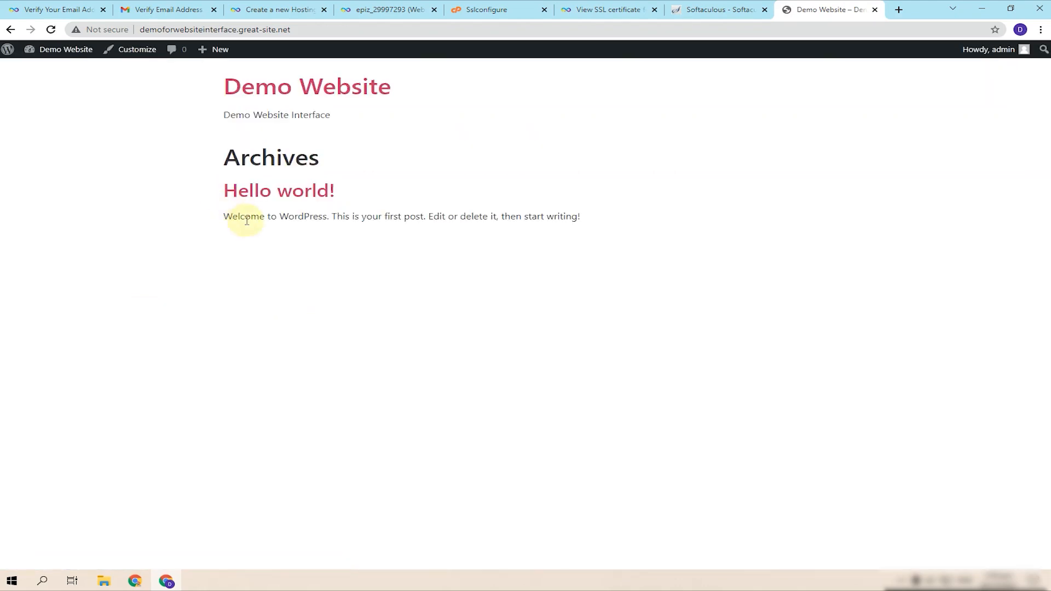
- Back in the themes admin, browse Add New themes and install Astra
left_click(11, 30)
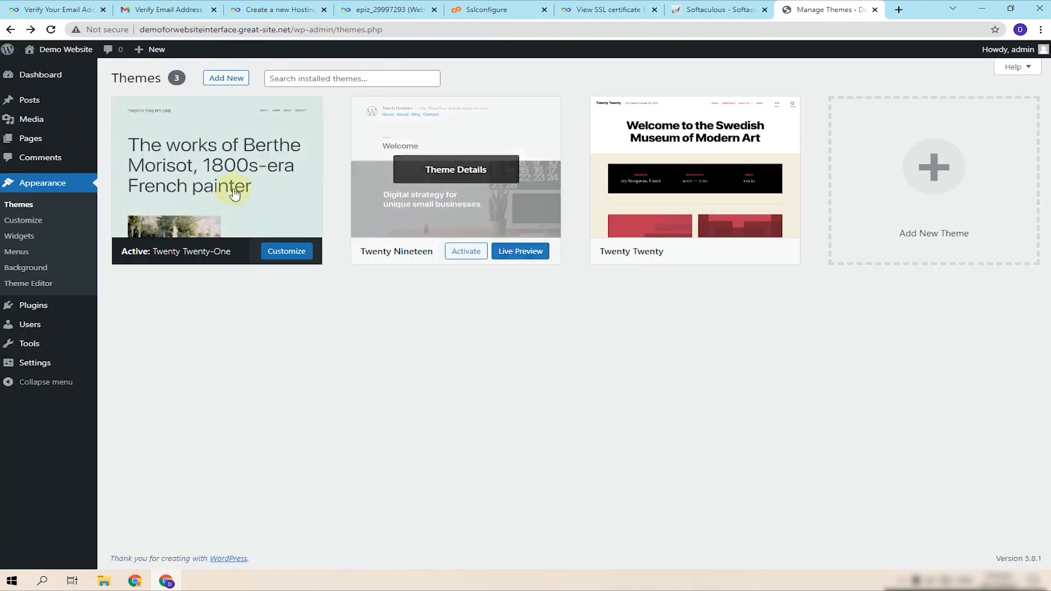
left_click(30, 205)
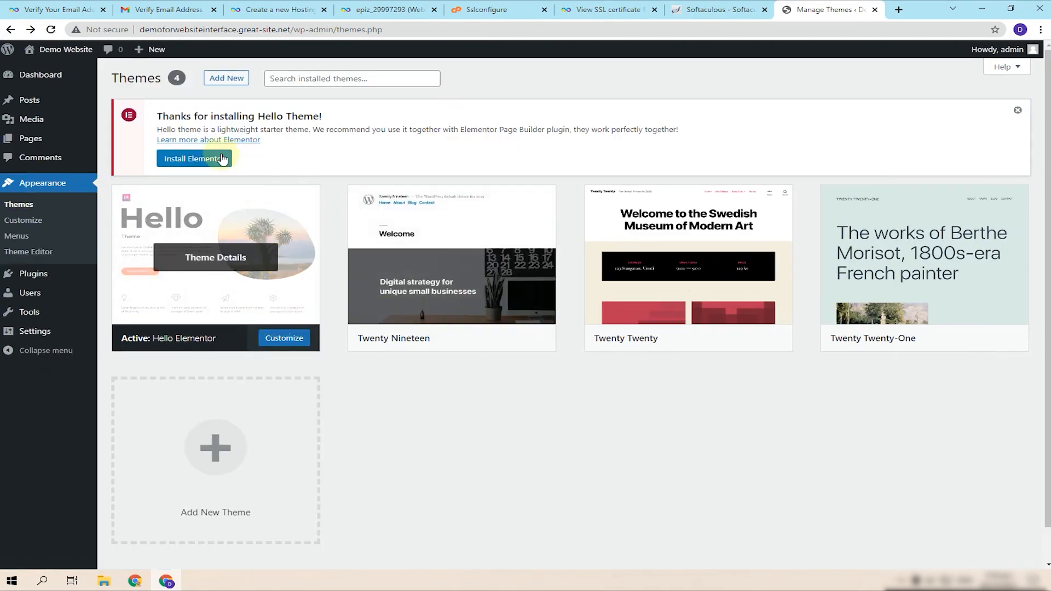
left_click(218, 80)
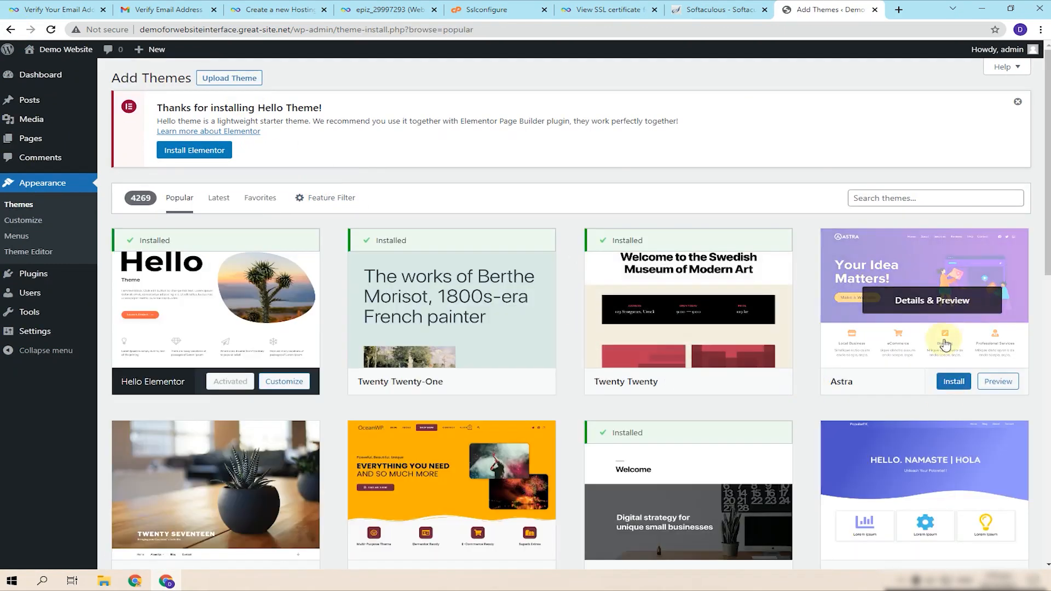
left_click(955, 382)
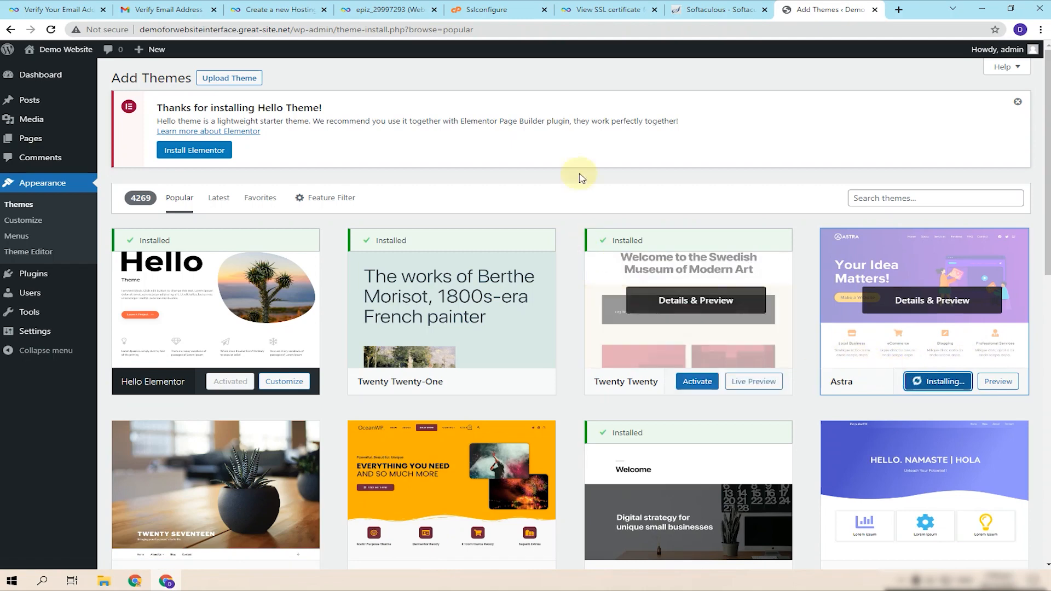
- Open the WordPress dashboard in a new tab while Astra finishes installing
right_click(43, 81)
left_click(92, 87)
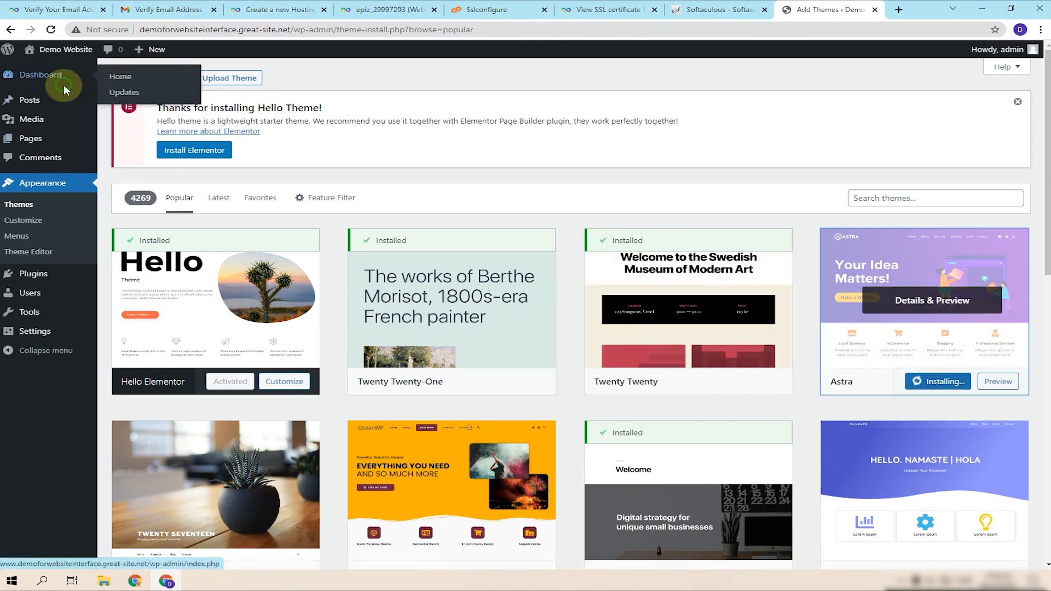
left_click(796, 6)
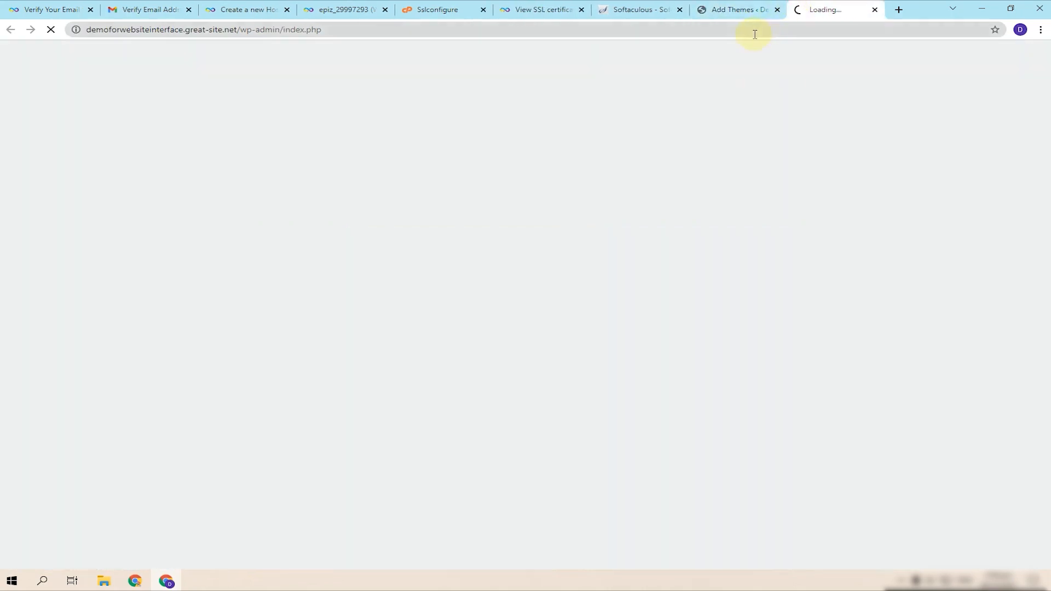
left_click(739, 8)
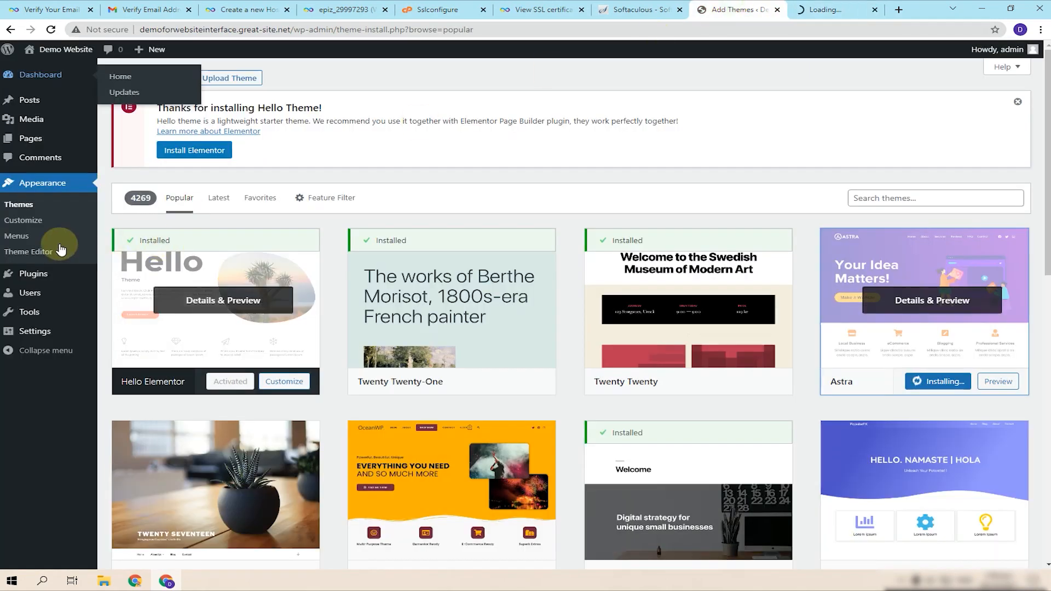
- Check the Installed Plugins list, then activate the Astra theme
left_click(826, 8)
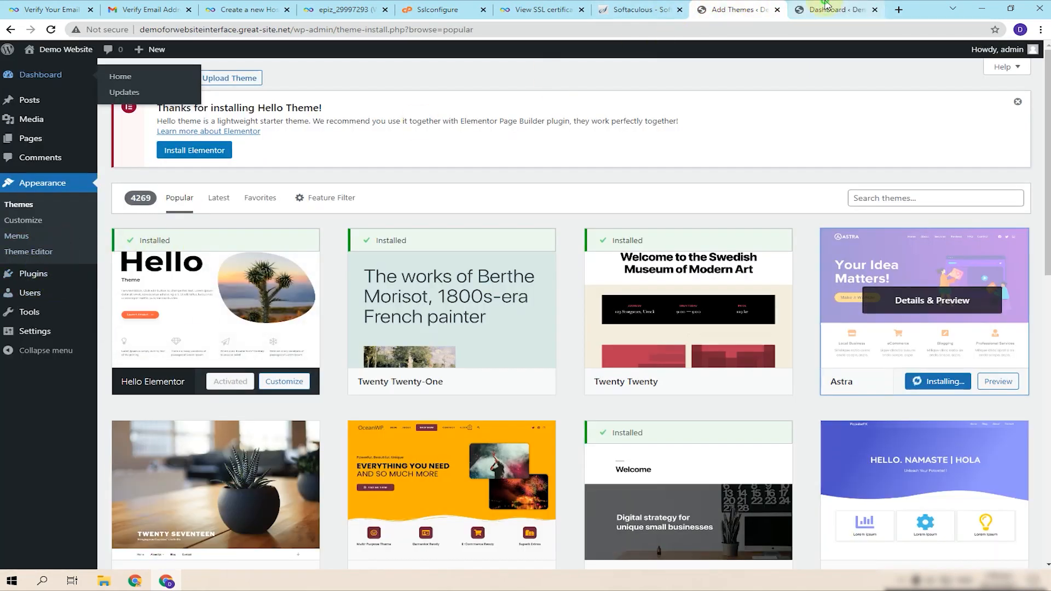
left_click(42, 244)
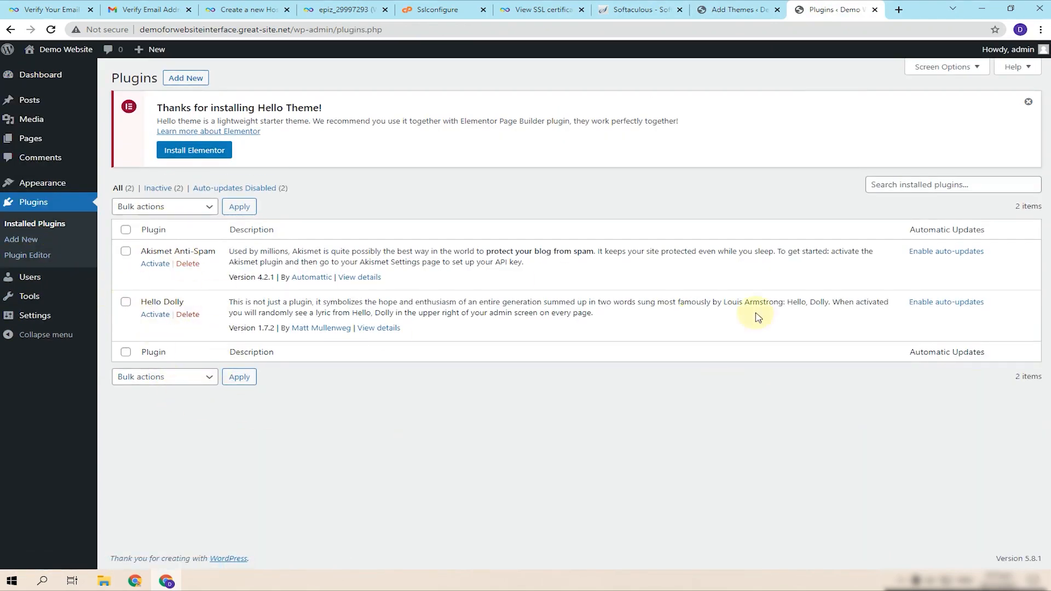
left_click(740, 9)
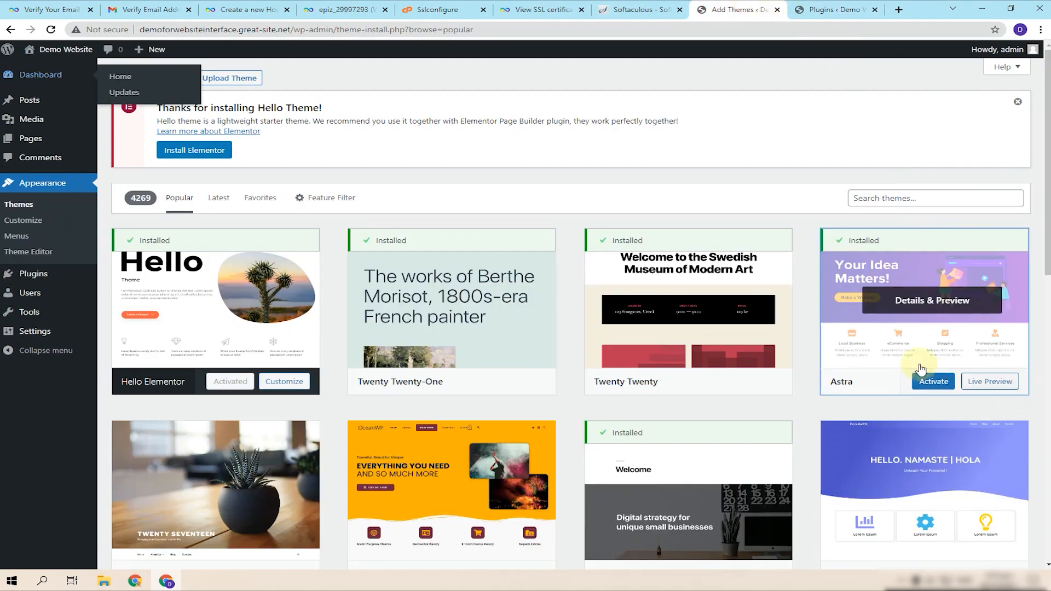
left_click(935, 390)
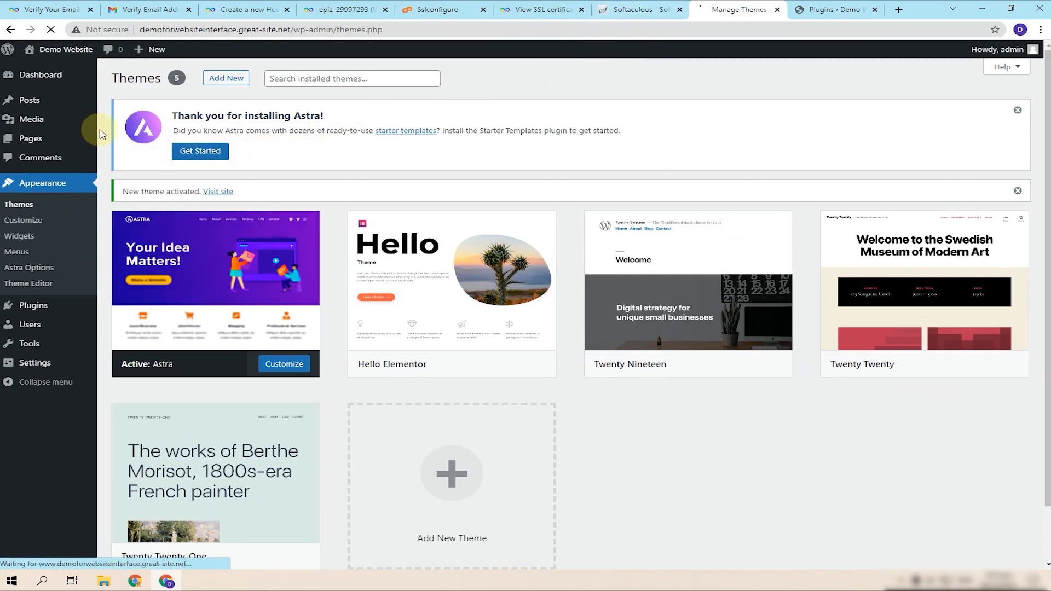
- View the live Astra site, then switch to Installed Plugins and close the duplicate dashboard tab
mouse_move(61, 55)
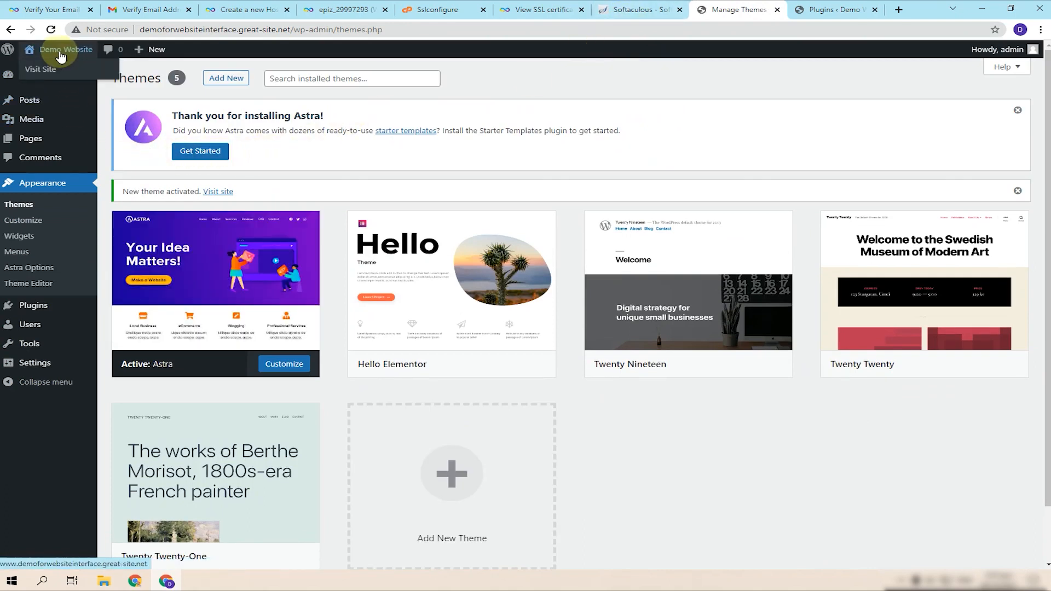
left_click(61, 55)
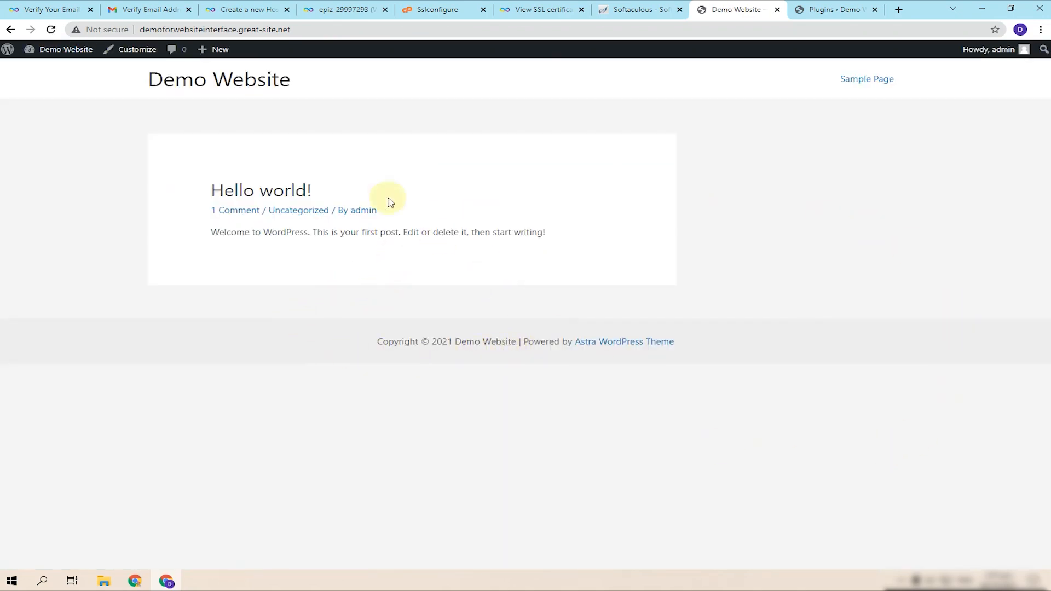
left_click(40, 51)
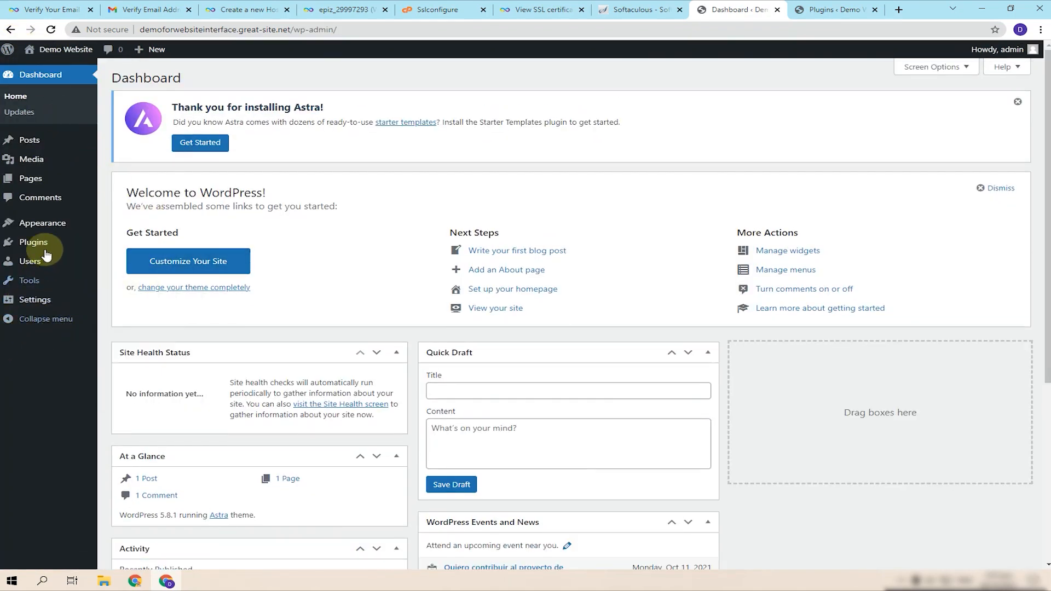
mouse_move(45, 248)
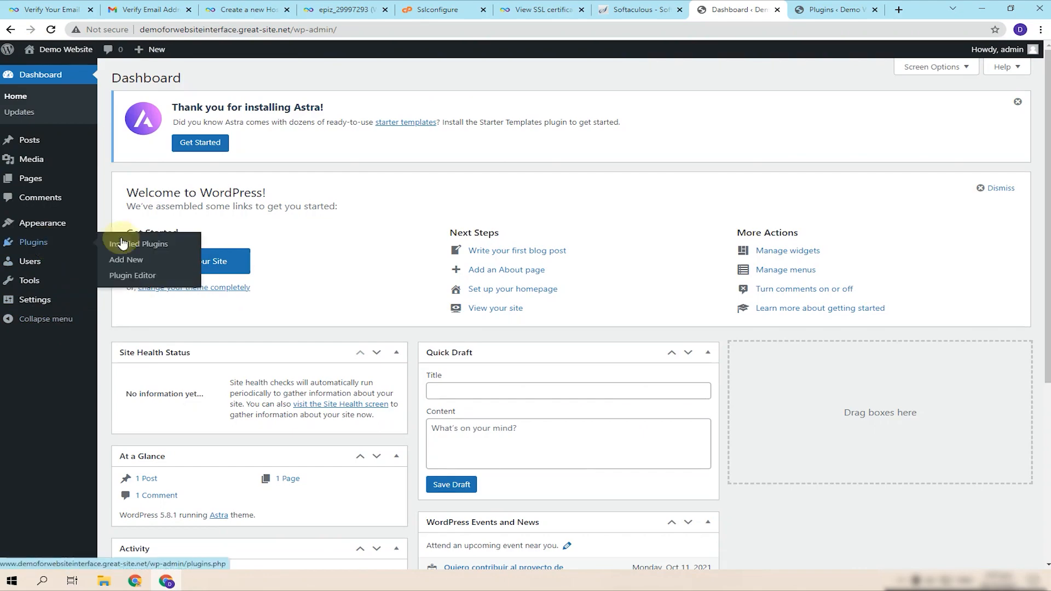
left_click(803, 10)
left_click(776, 10)
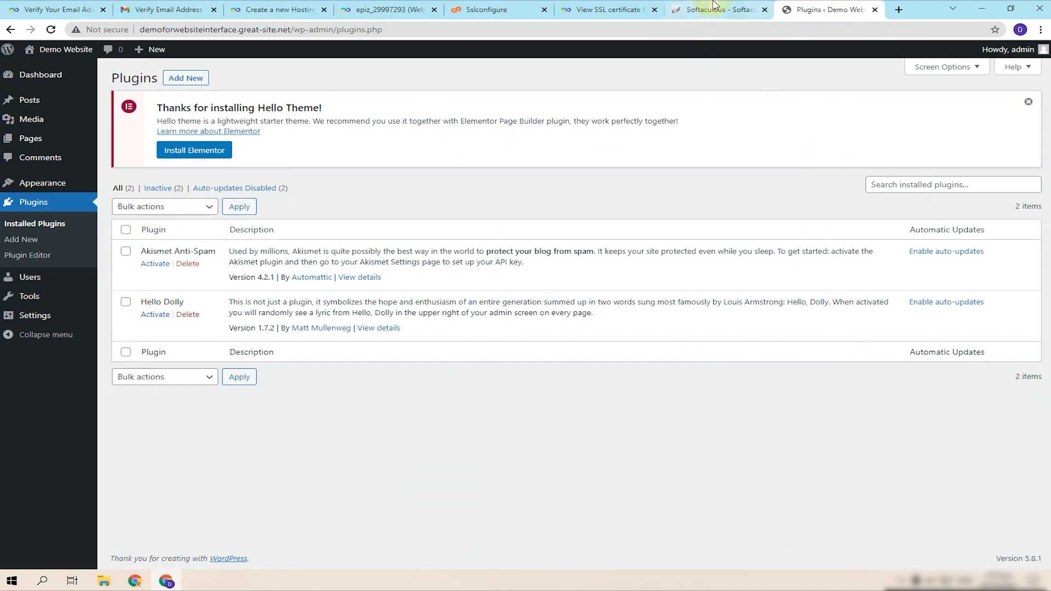
- Glance at the Softaculous success page and begin searching the installed plugins list
left_click(739, 8)
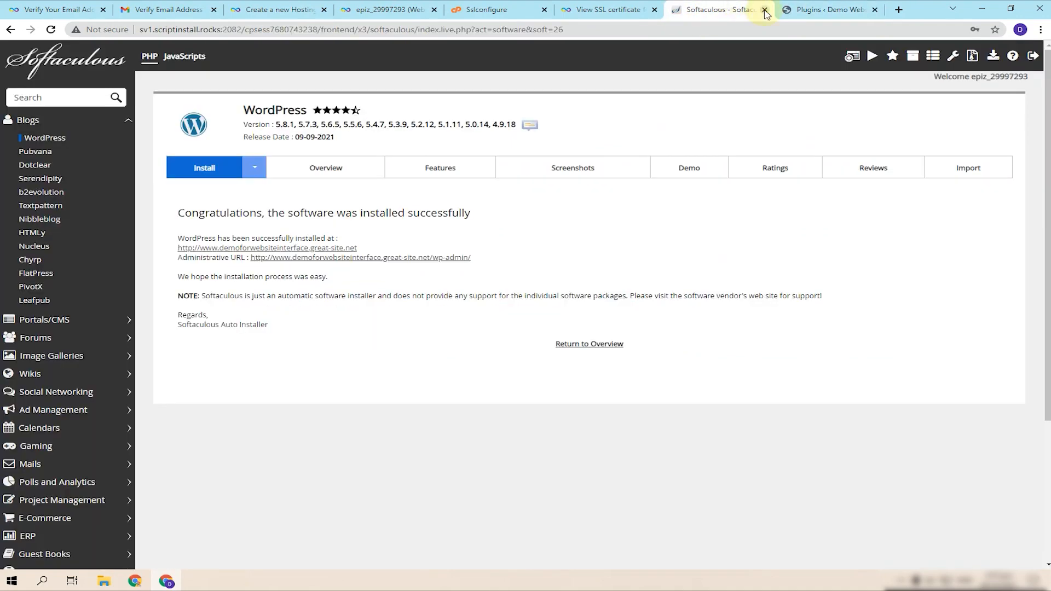
left_click(832, 10)
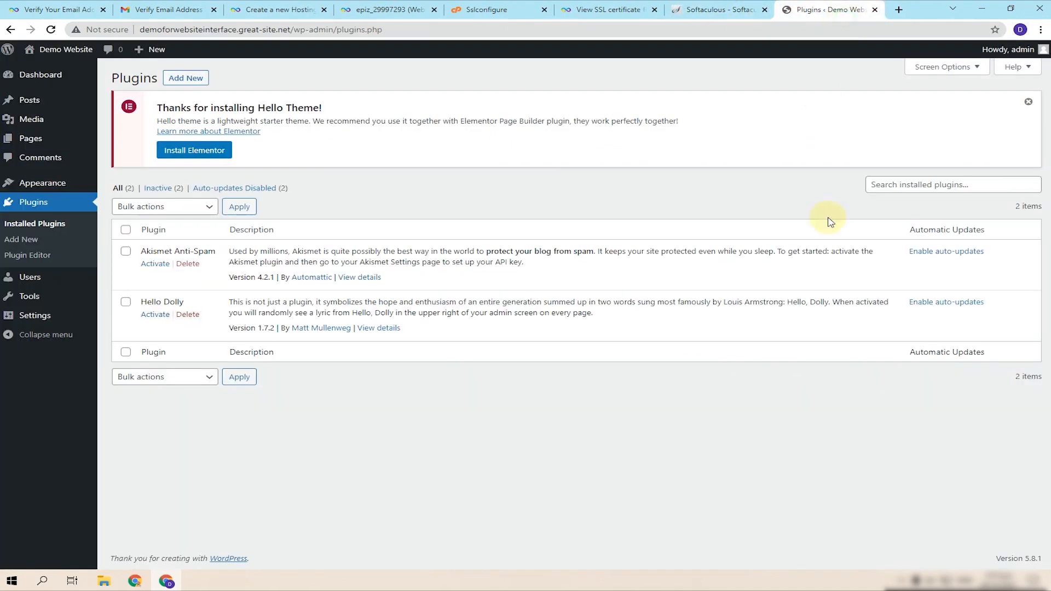
left_click(890, 187)
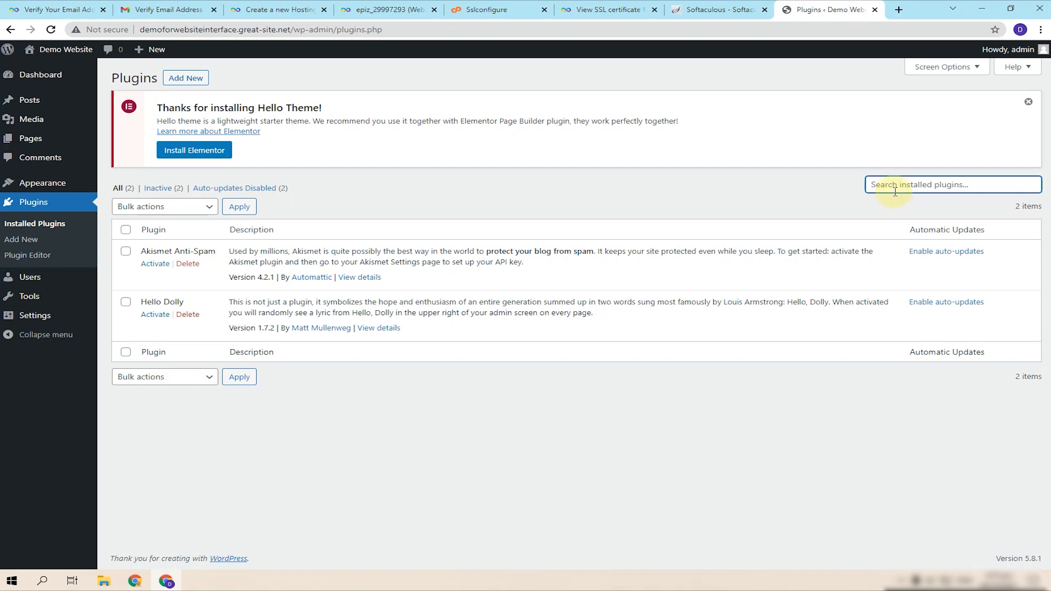
- Close the SSL certificate and SSL configuration tabs and open the hosting account's file manager
left_click(725, 5)
left_click(612, 6)
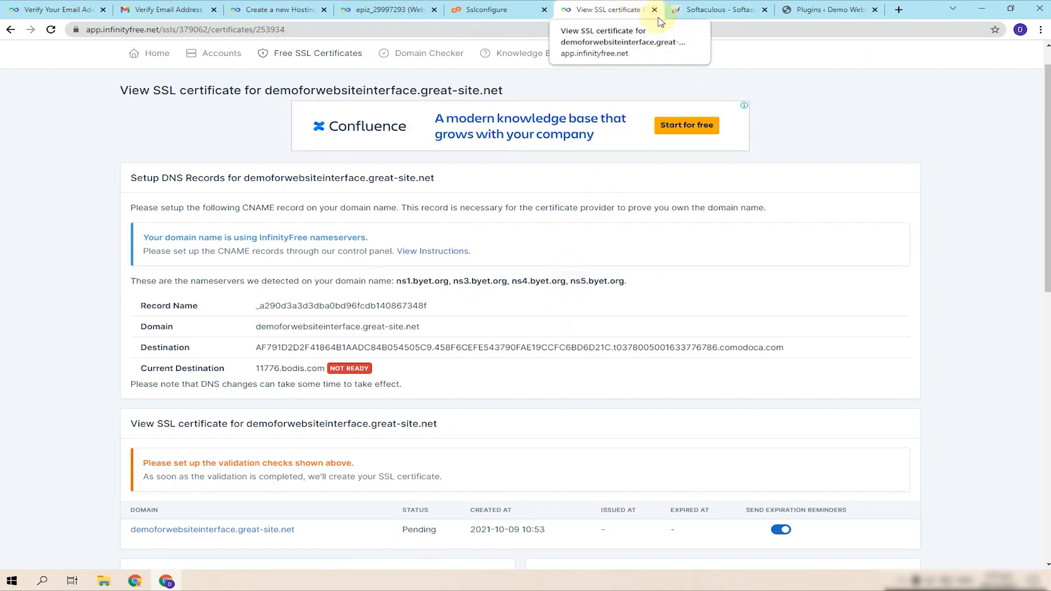
left_click(655, 9)
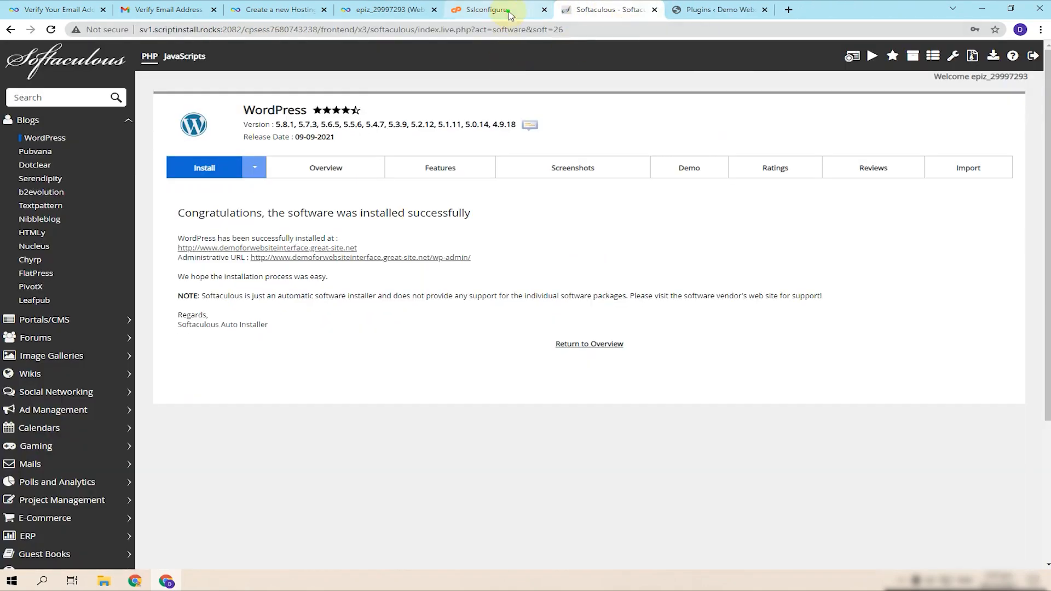
left_click(489, 11)
left_click(544, 9)
left_click(384, 10)
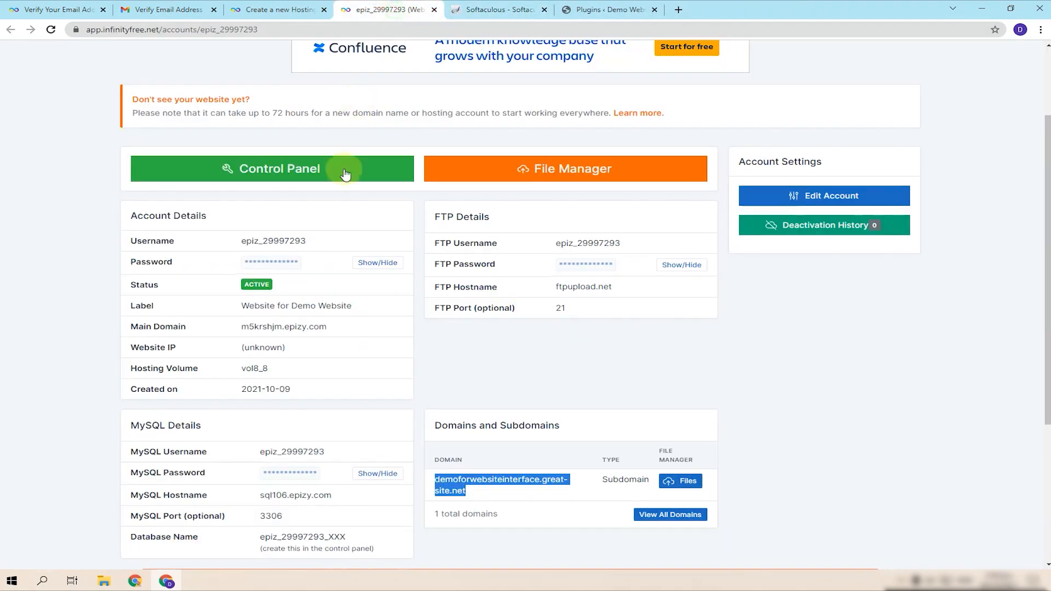
left_click(566, 165)
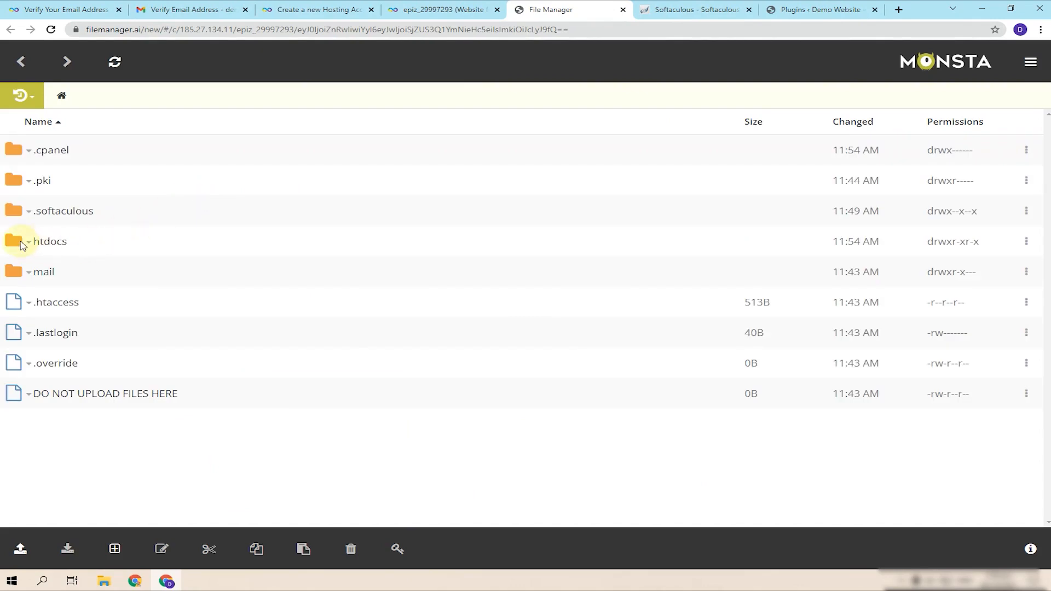
- Go to htdocs/wp-content/plugins and start an Upload File, browsing the Youtube Data (E:) drive
left_click(46, 242)
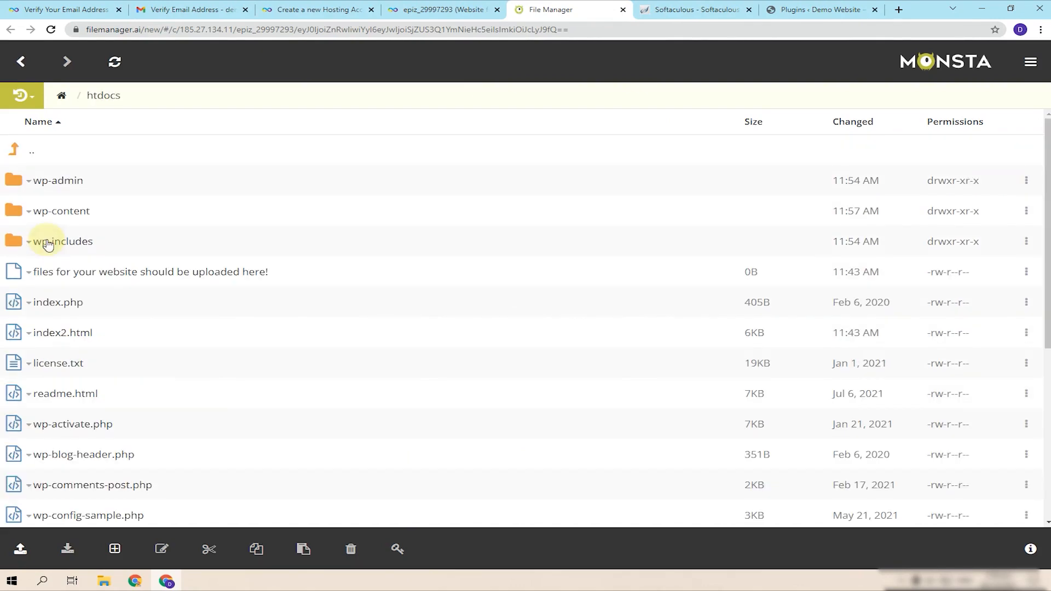
left_click(62, 212)
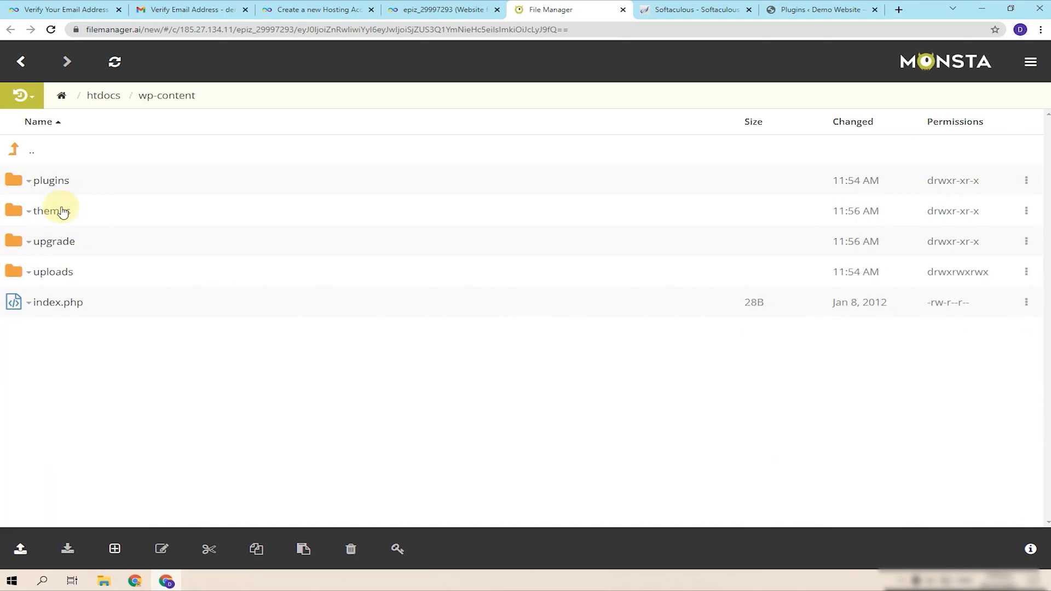
left_click(52, 181)
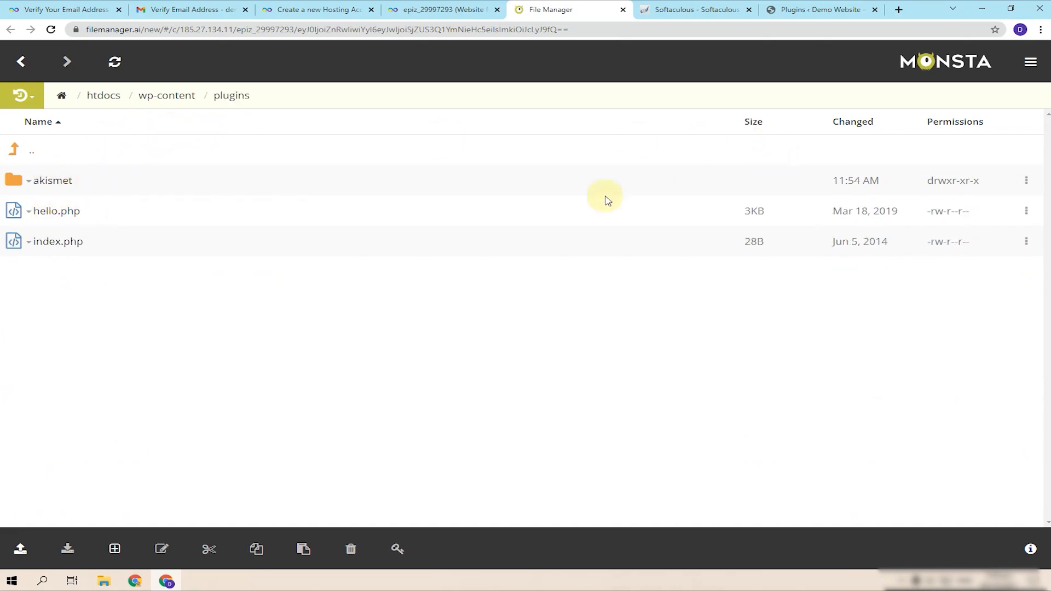
left_click(25, 553)
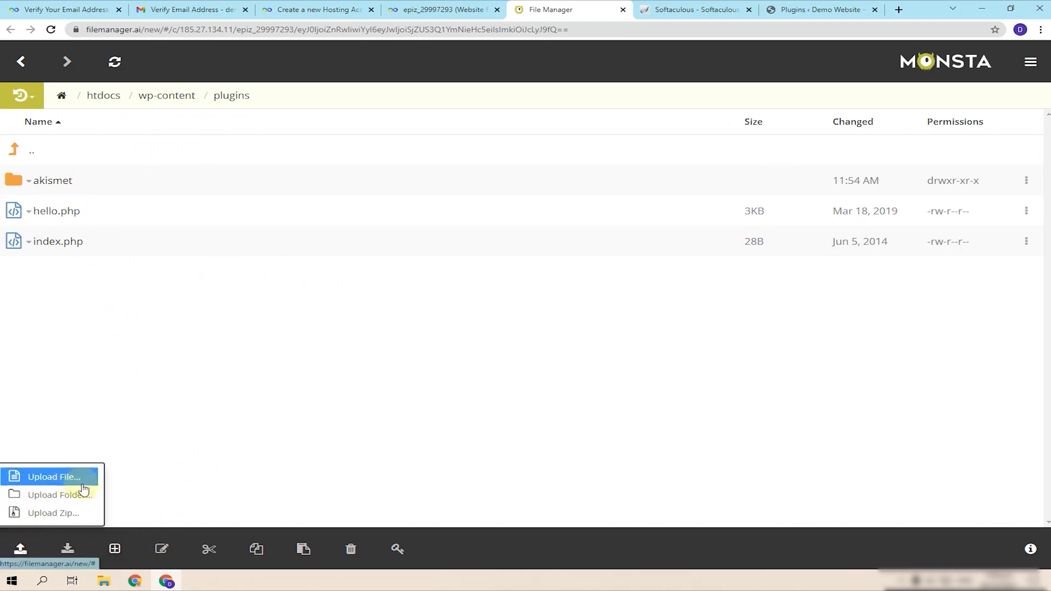
left_click(92, 513)
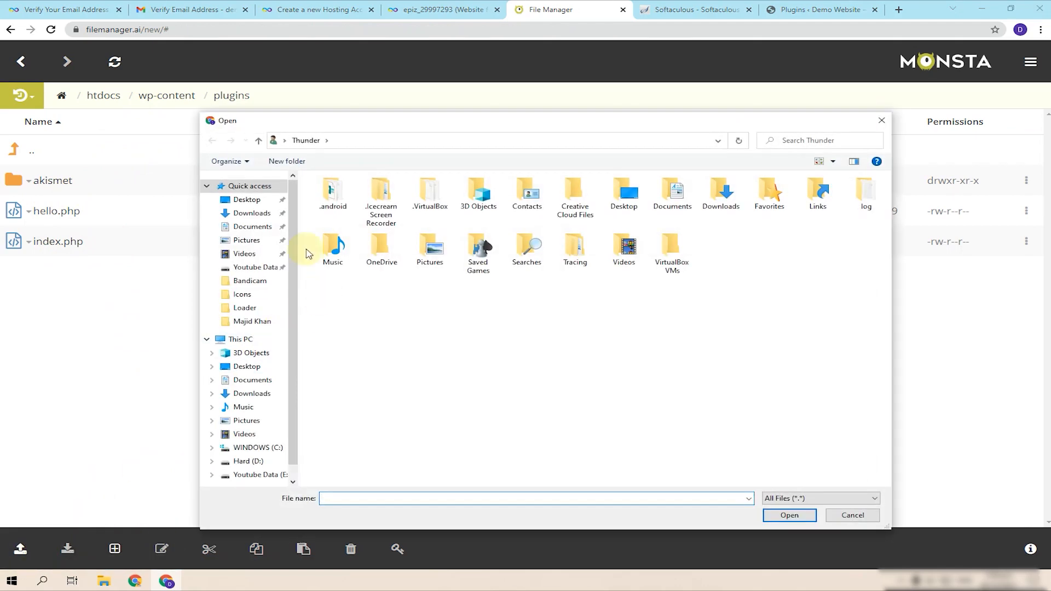
left_click(258, 475)
- Try uploading several zip files from Hard (D:) at once, then dismiss the one-zip-only error
left_click(249, 461)
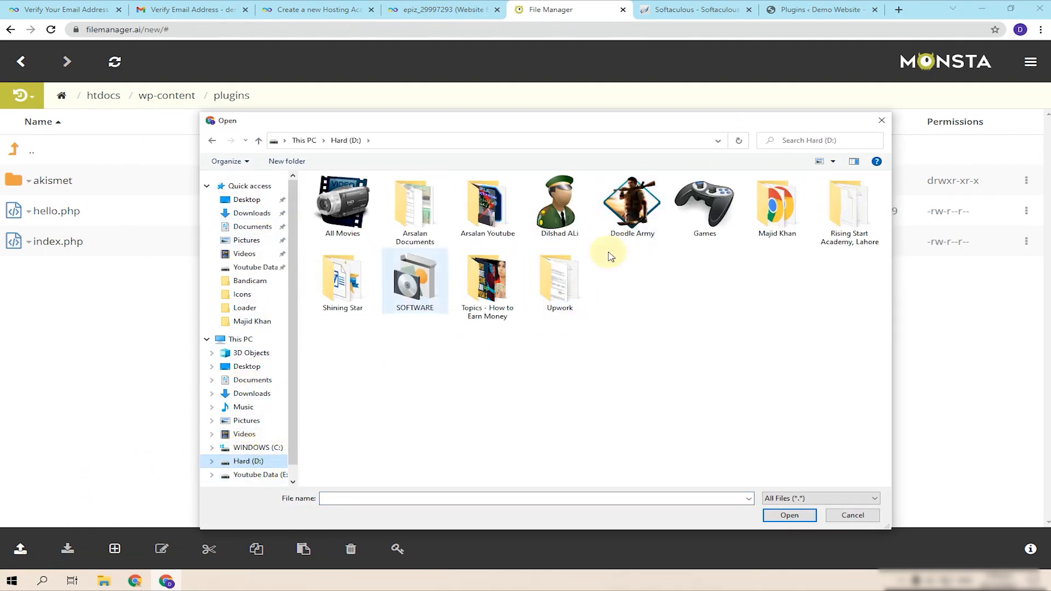
double_click(778, 205)
left_click(635, 205)
left_click(475, 374, "ctrl")
left_click(342, 378, "ctrl")
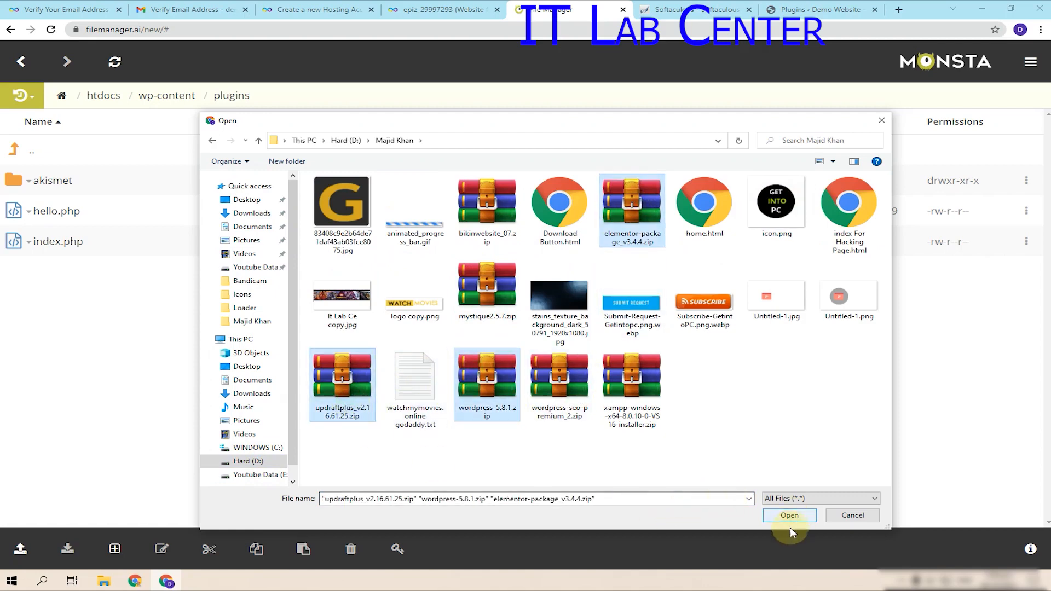
left_click(503, 393, "ctrl")
left_click(575, 421, "ctrl")
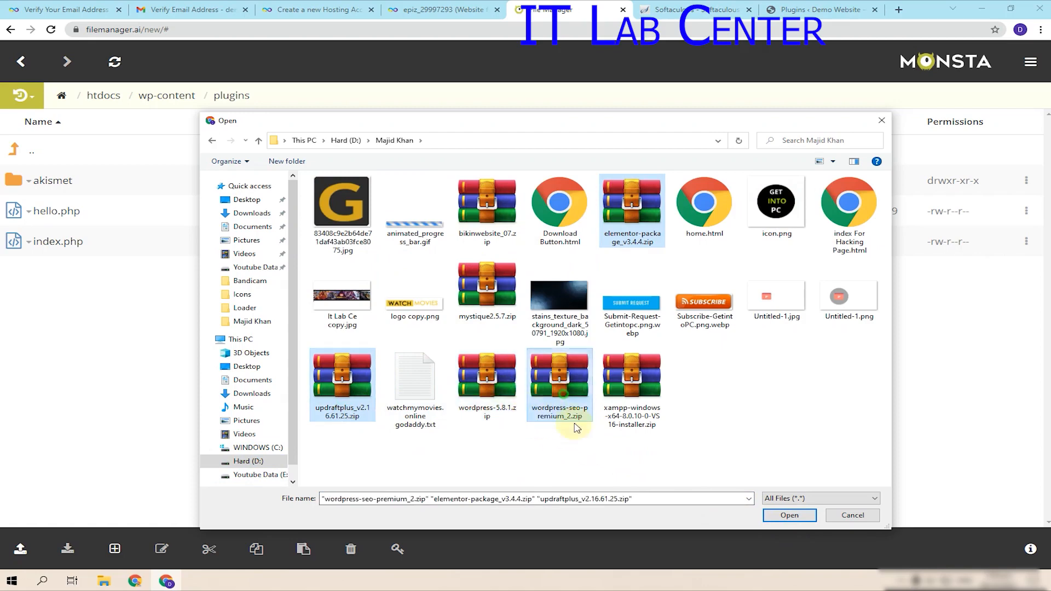
left_click(790, 516)
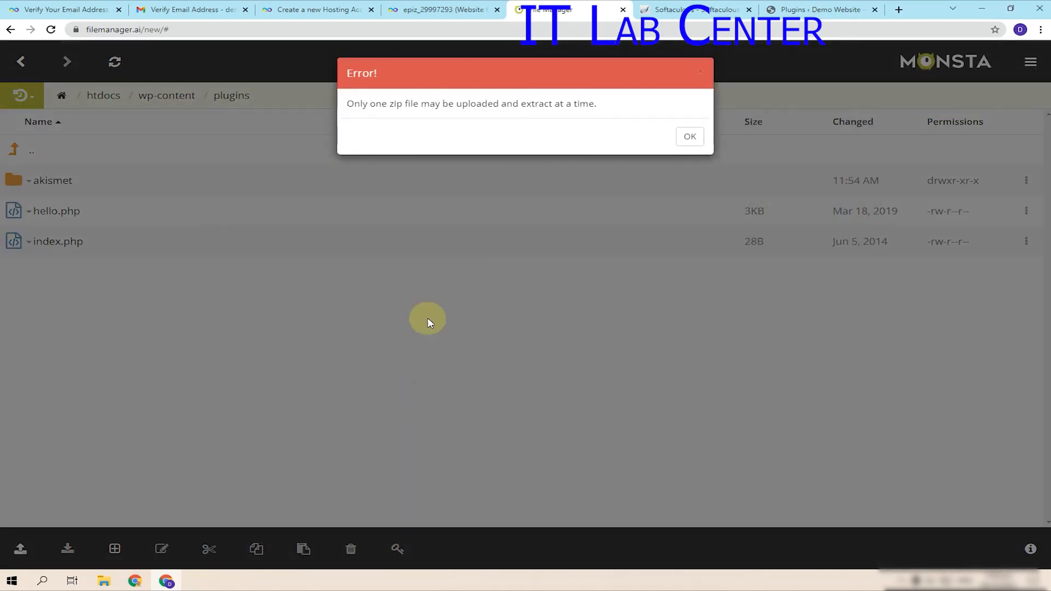
left_click(689, 136)
- Upload elementor-package_v3.4.4.zip as a zip archive without extracting it
left_click(35, 550)
left_click(70, 512)
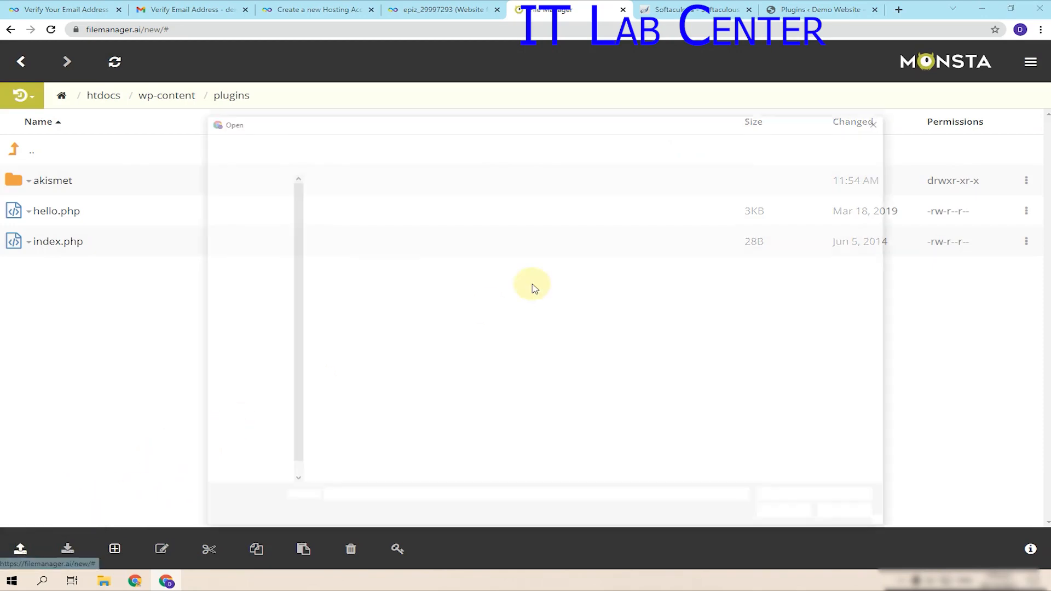
double_click(639, 219)
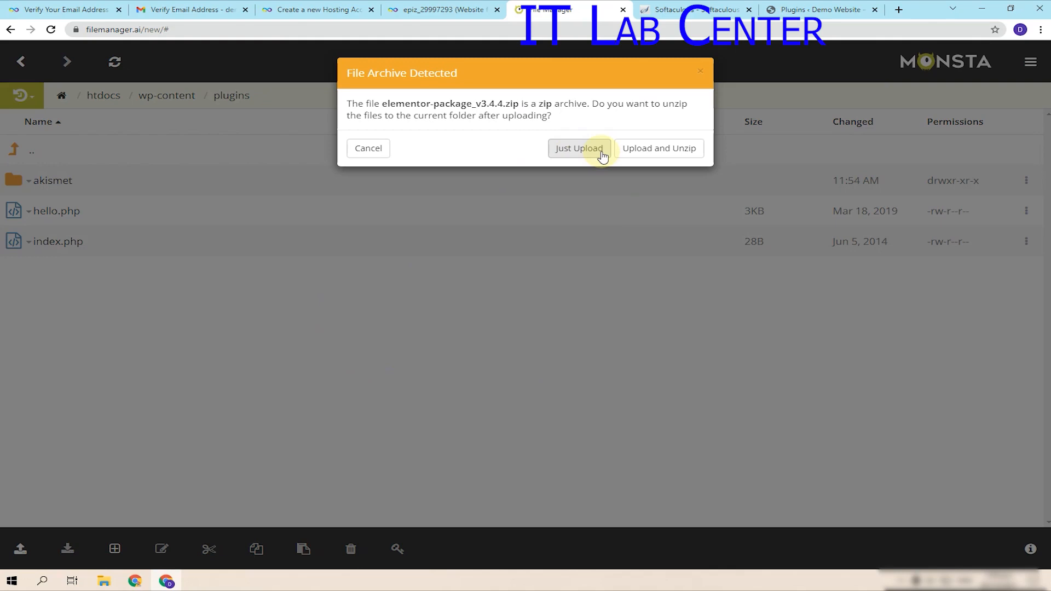
left_click(681, 148)
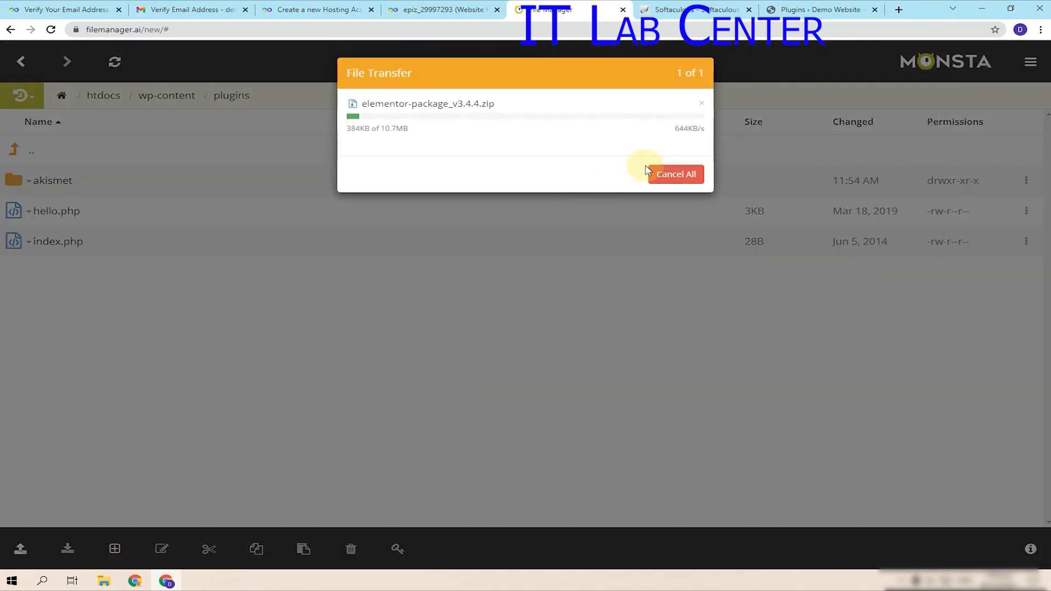
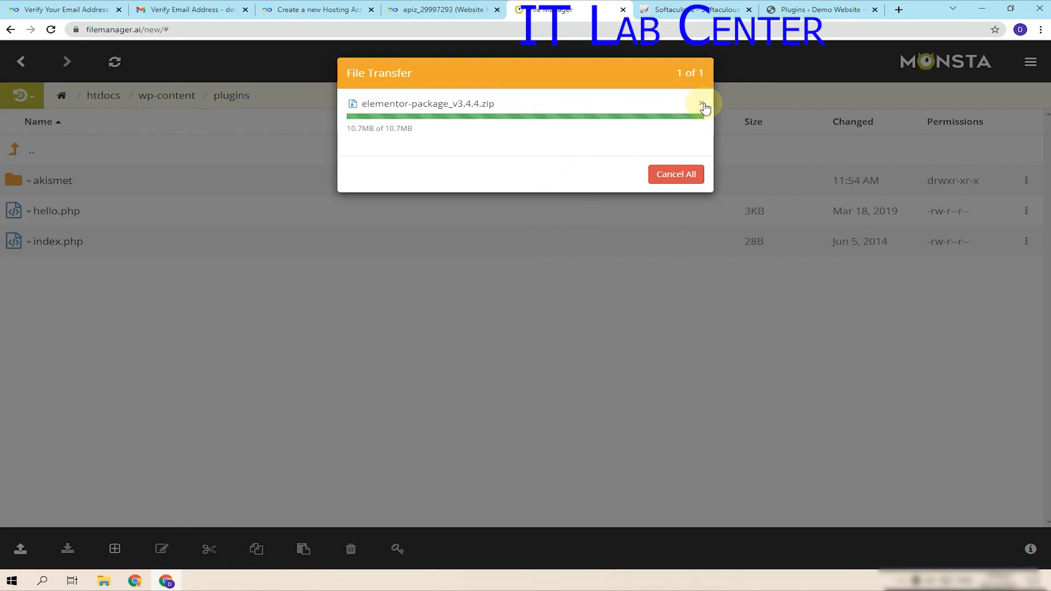
- Cancel the pending transfer and re-upload elementor-package_v3.4.4.zip into plugins without extracting it
left_click(675, 173)
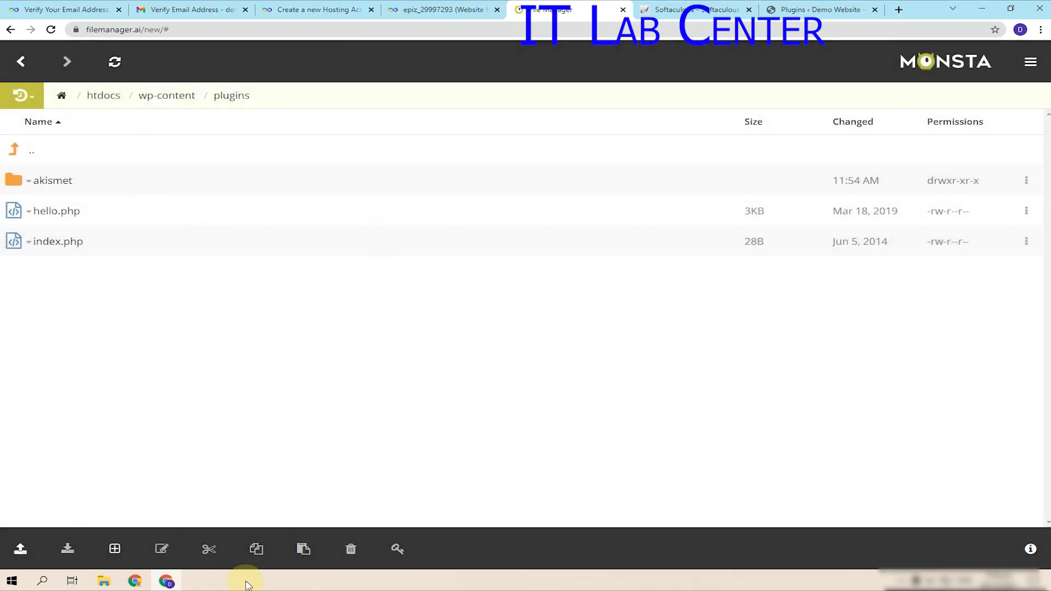
left_click(114, 61)
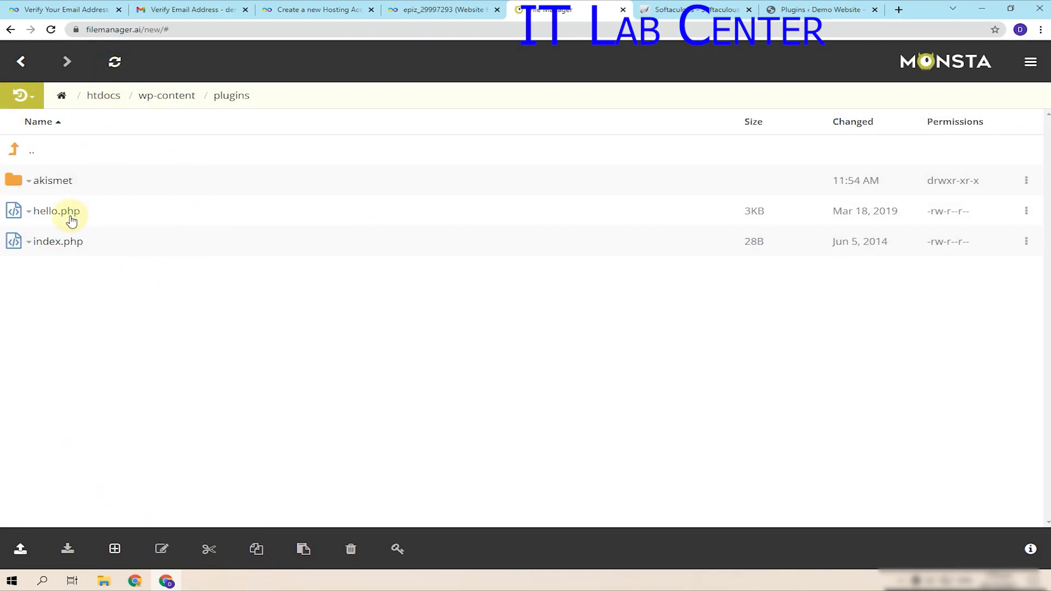
left_click(21, 549)
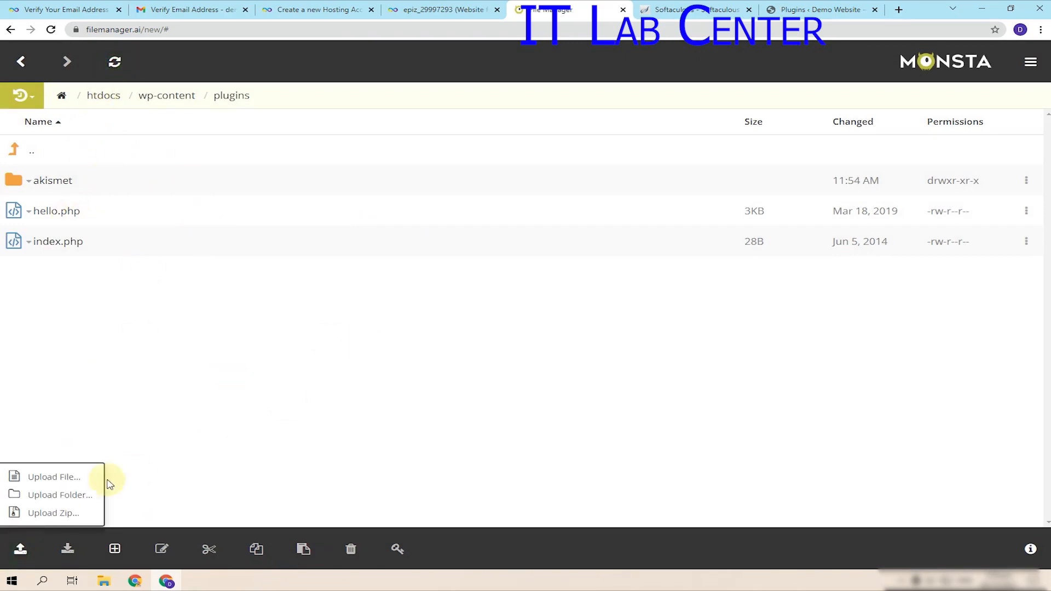
left_click(70, 514)
double_click(616, 206)
left_click(595, 146)
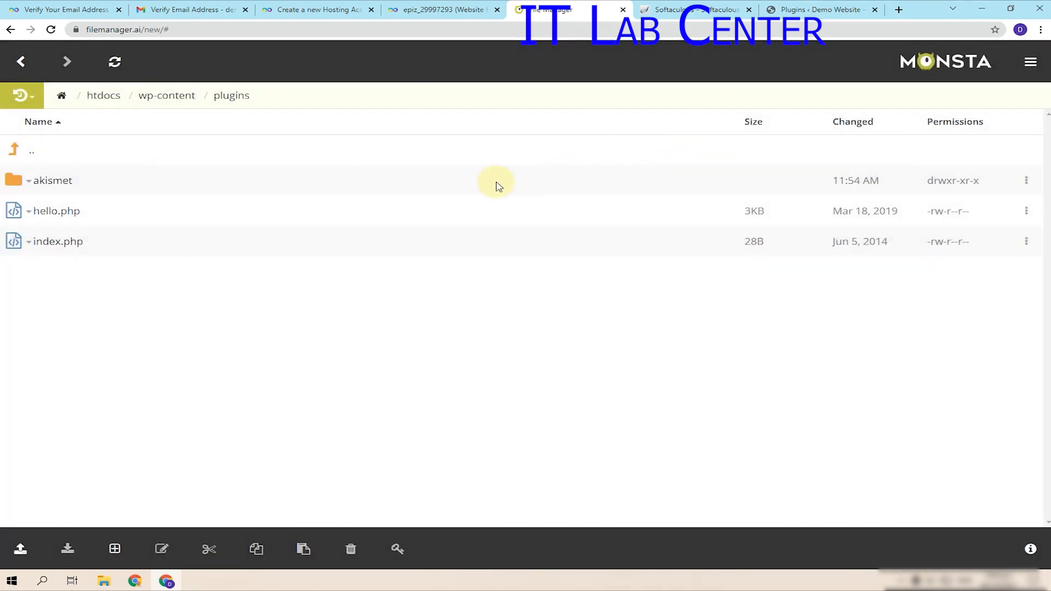
- Refresh the plugins listing twice to confirm the upload, then move up to wp-content
left_click(115, 62)
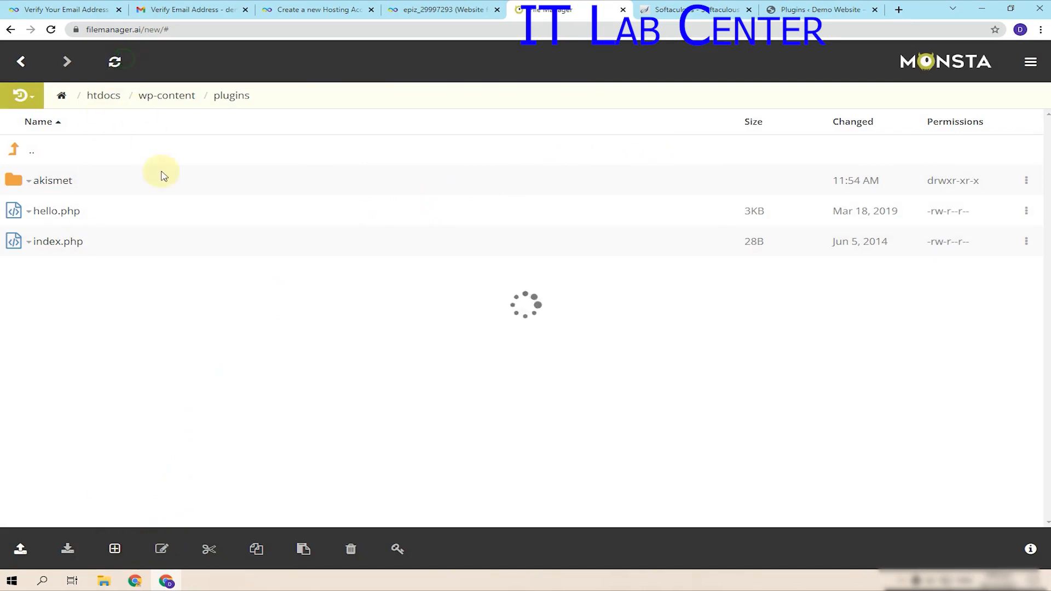
left_click(116, 63)
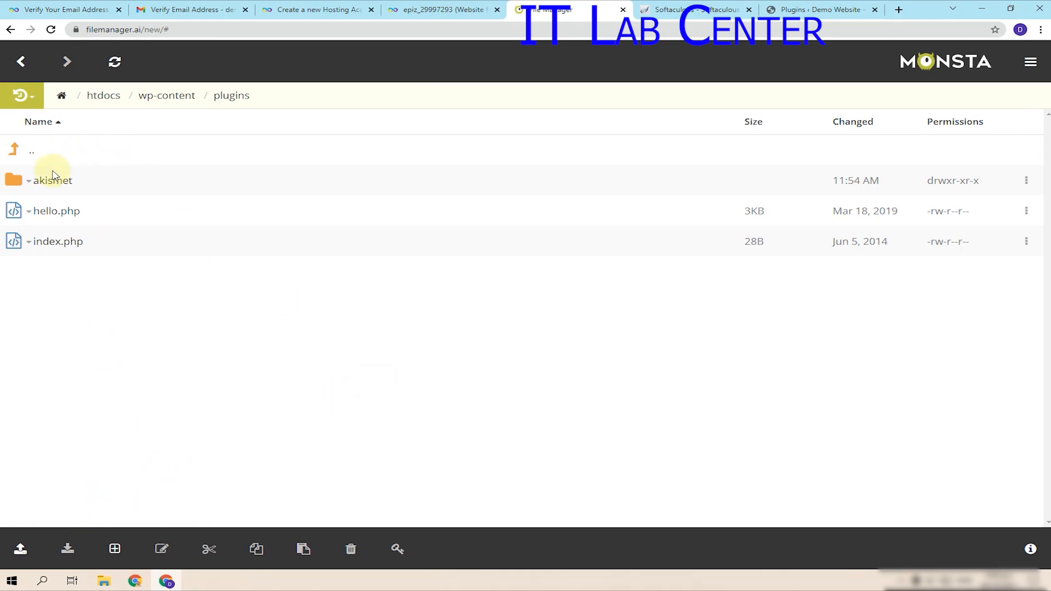
left_click(13, 153)
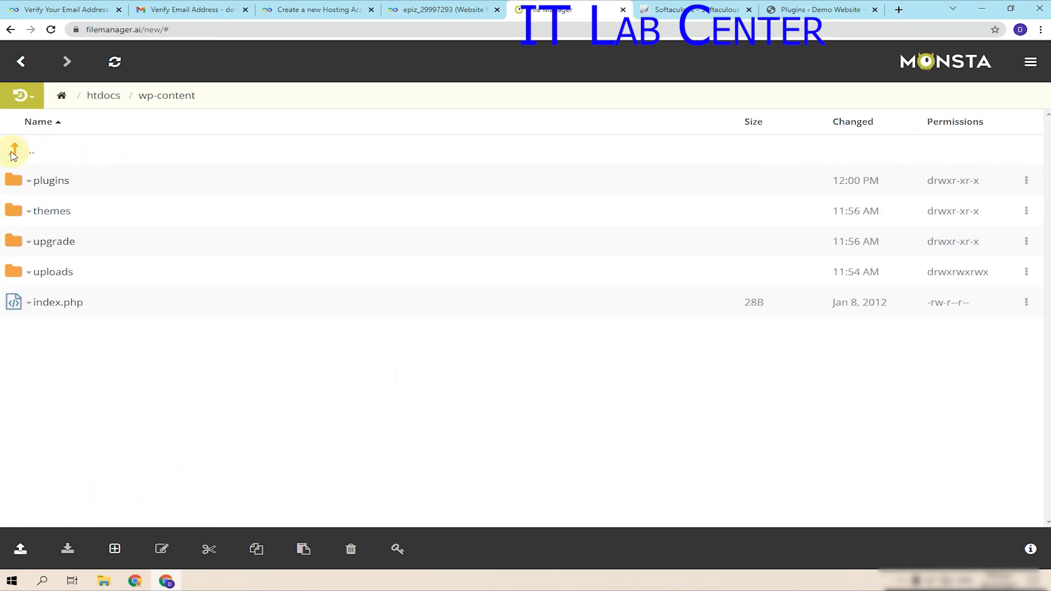
- Step into plugins and back out again, briefly opening then dismissing the upload options
left_click(47, 191)
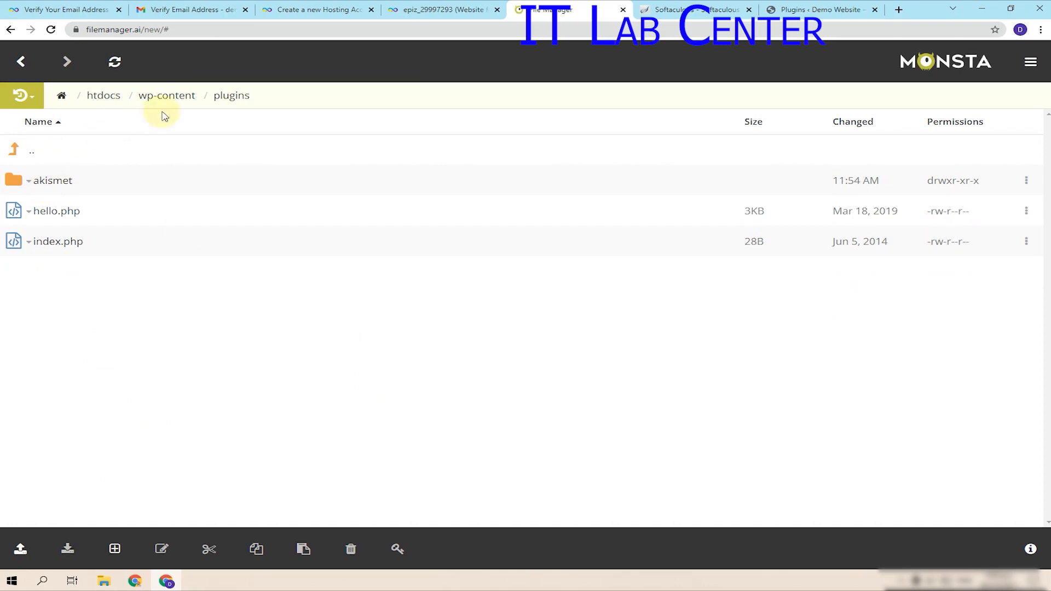
left_click(26, 155)
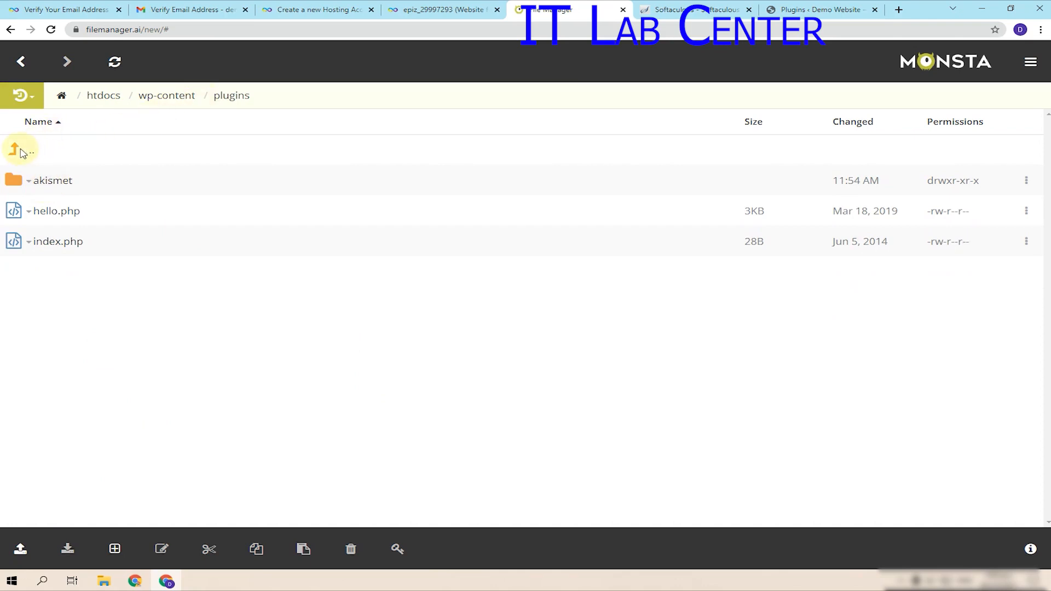
left_click(20, 549)
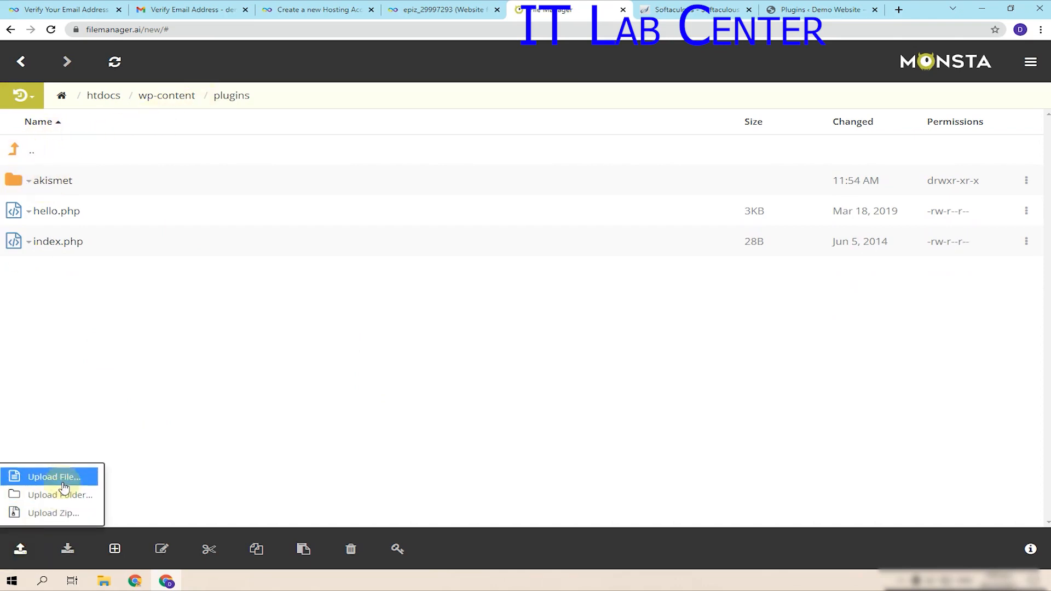
left_click(182, 394)
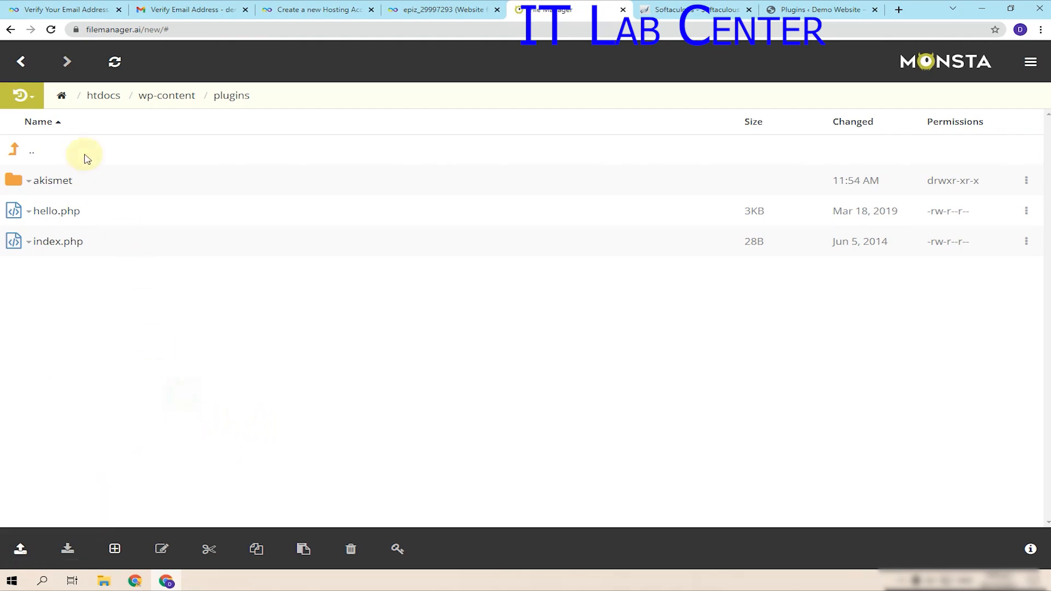
- Climb to the account root, look inside .softaculous, return to root, and close the file manager
left_click(17, 154)
left_click(13, 155)
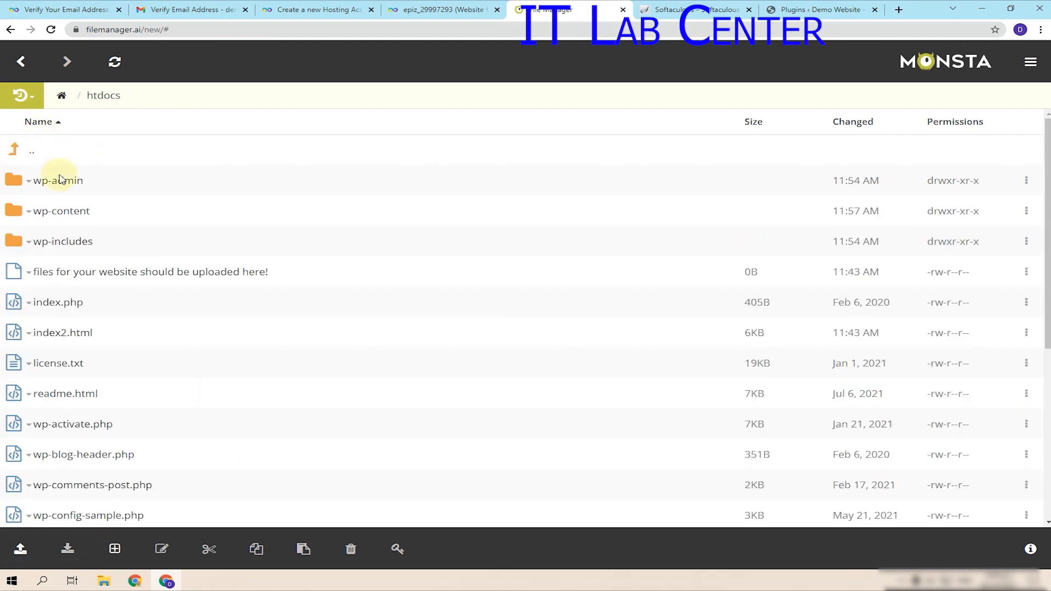
left_click(16, 153)
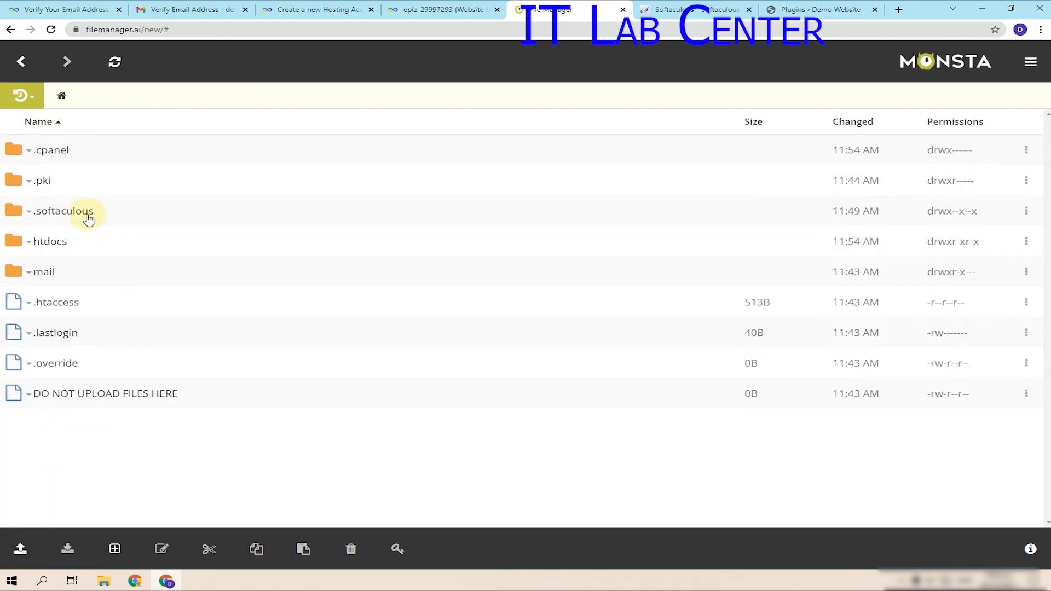
left_click(86, 215)
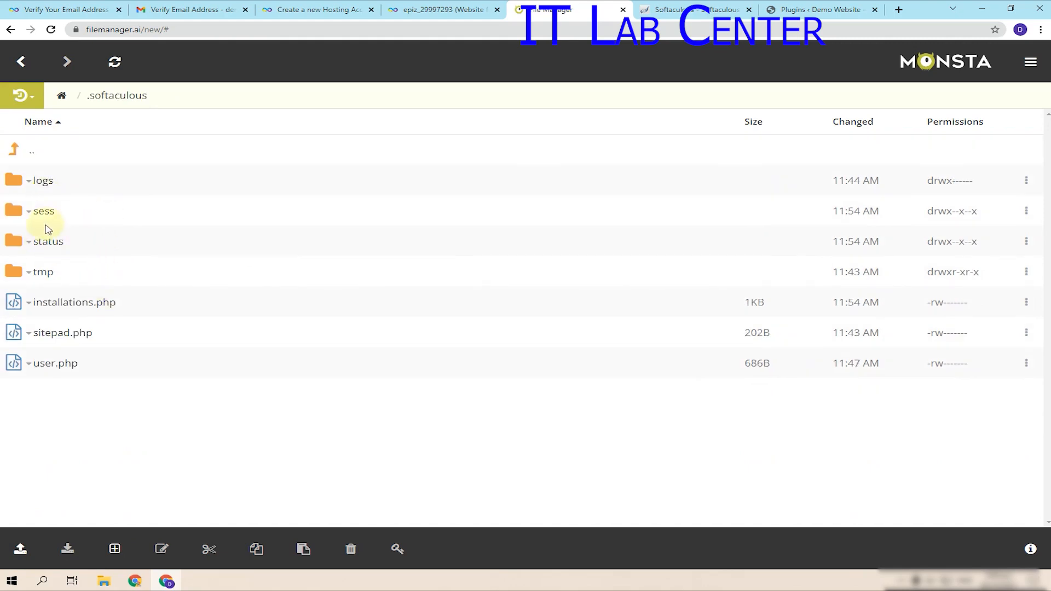
left_click(13, 149)
left_click(623, 10)
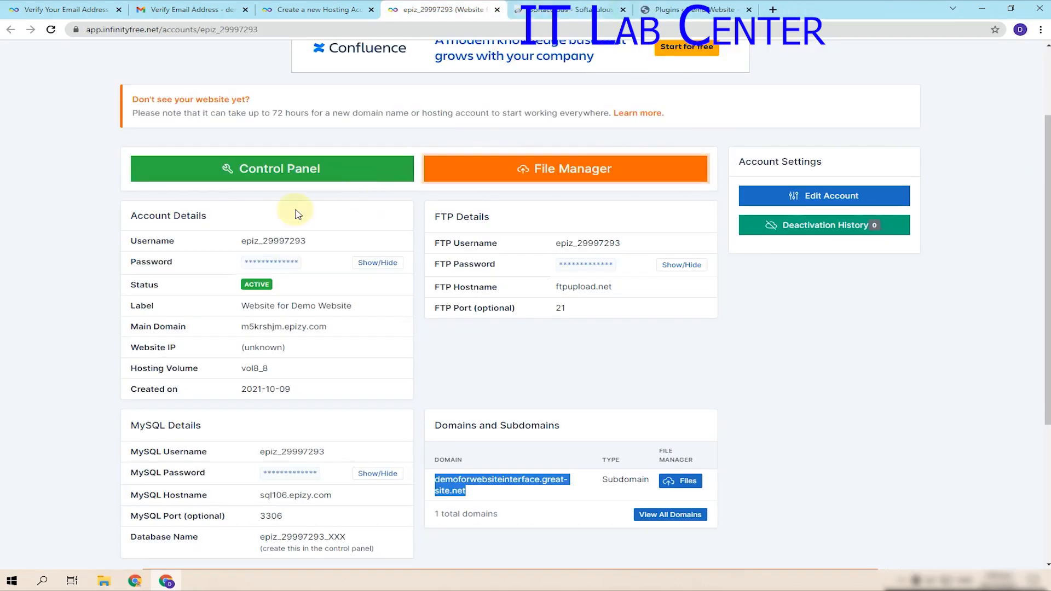
- Open the InfinityFree control panel and launch the Online File Manager from its Files section
left_click(349, 166)
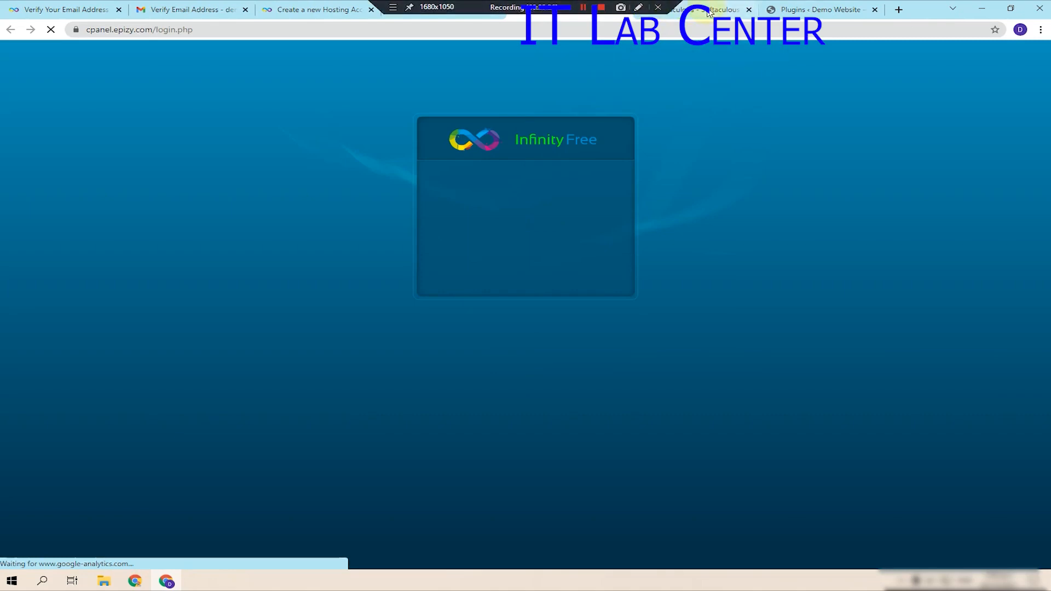
left_click(657, 8)
left_click(542, 9)
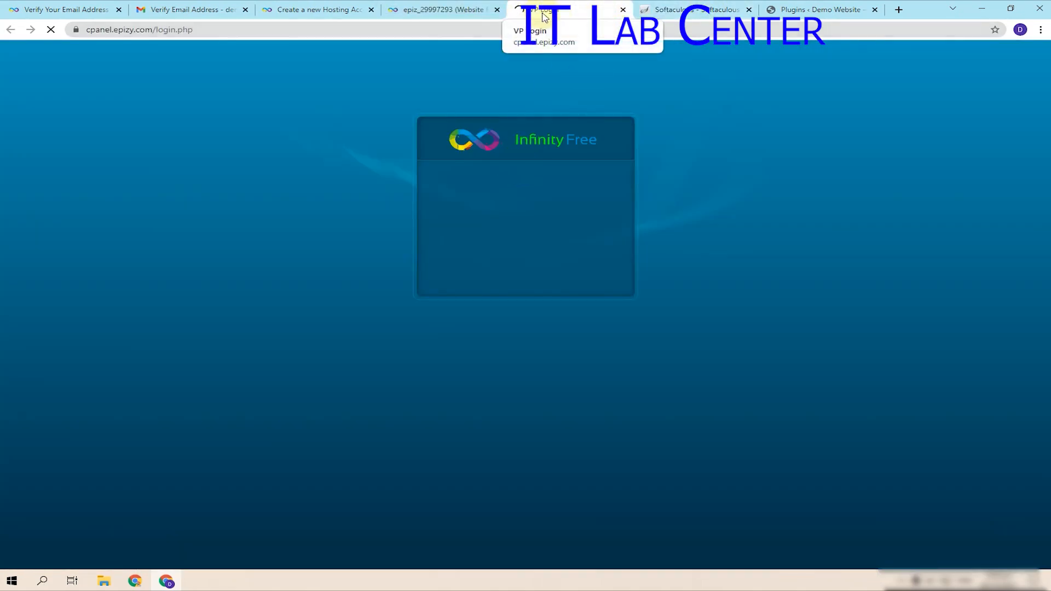
left_click(441, 10)
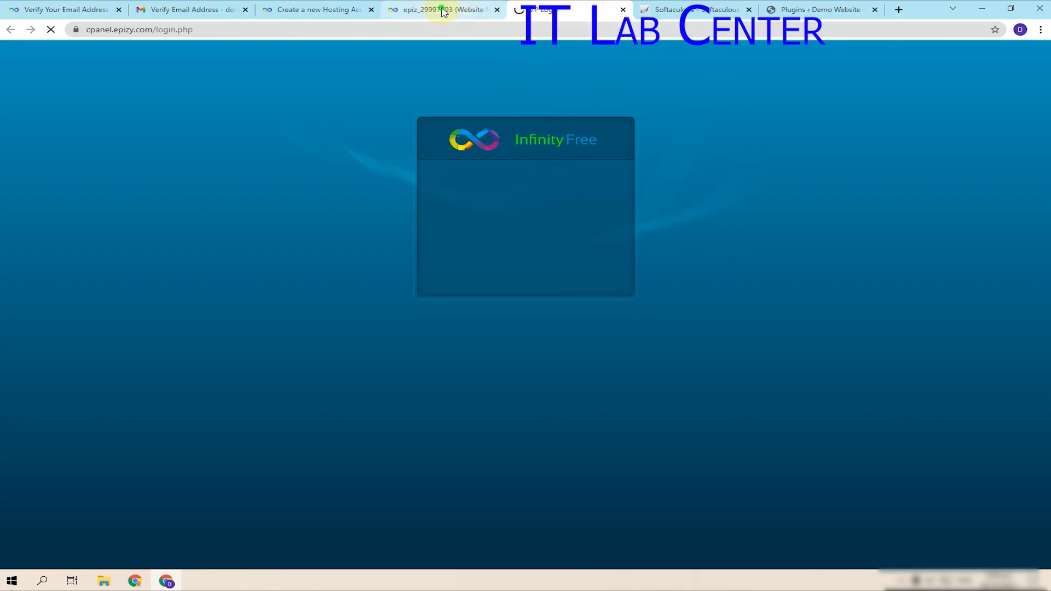
left_click(581, 10)
left_click(462, 15)
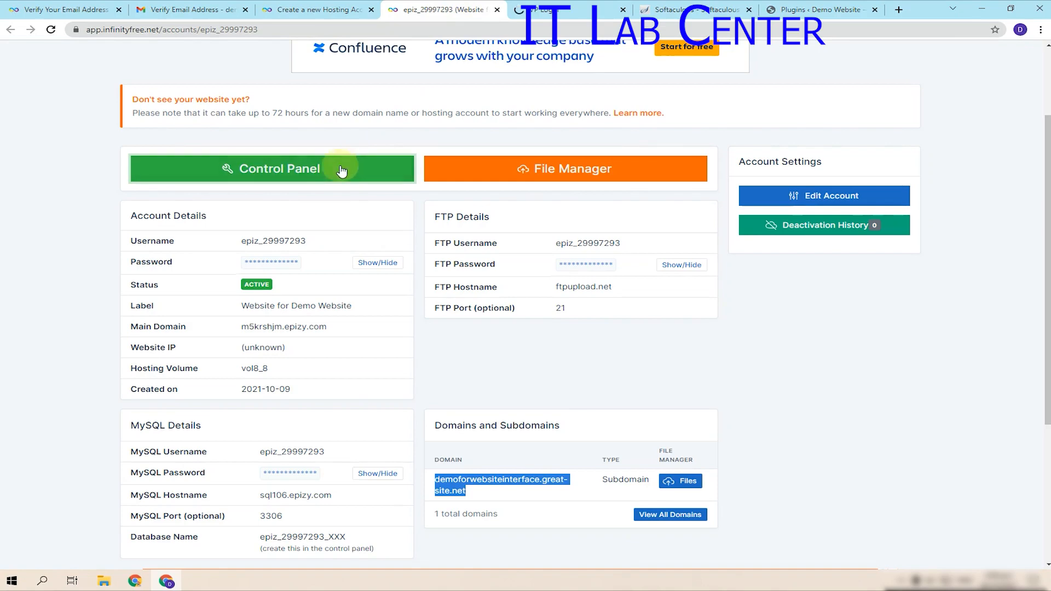
left_click(567, 10)
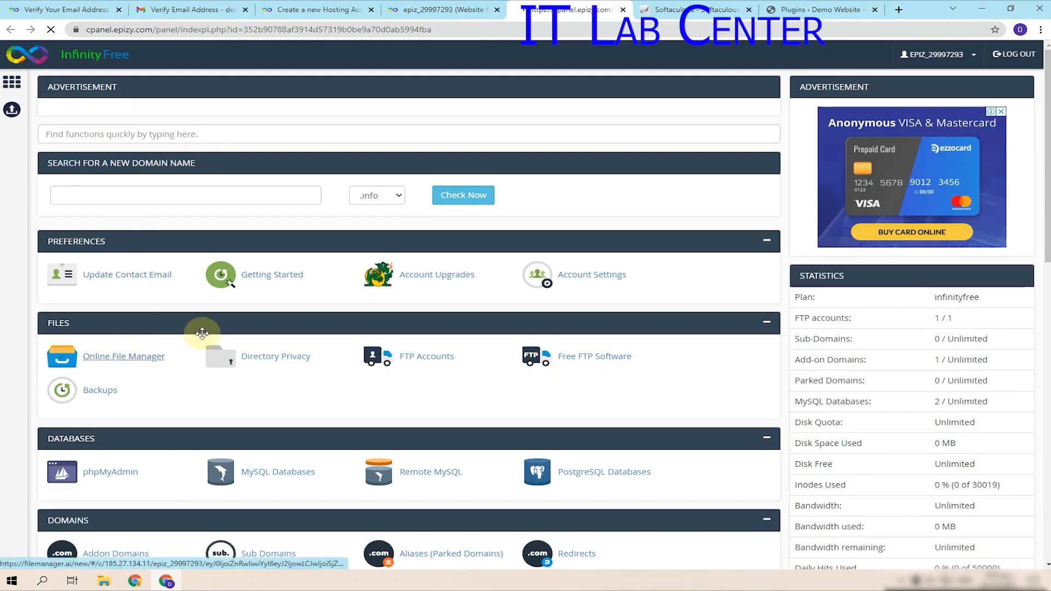
left_click(148, 359)
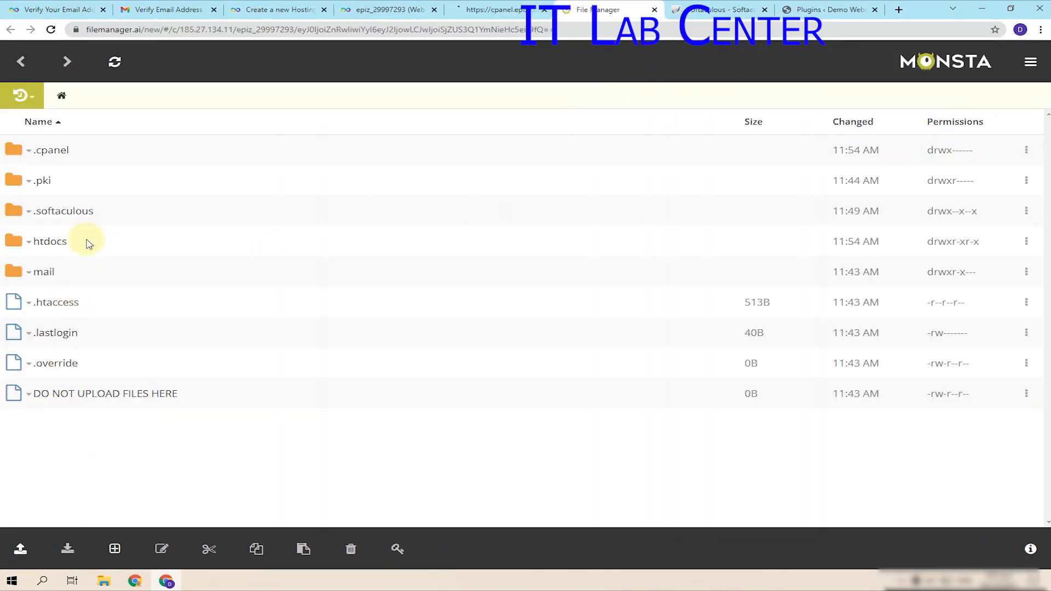
- Open htdocs > wp-content > plugins, which still has no Elementor folder
left_click(47, 242)
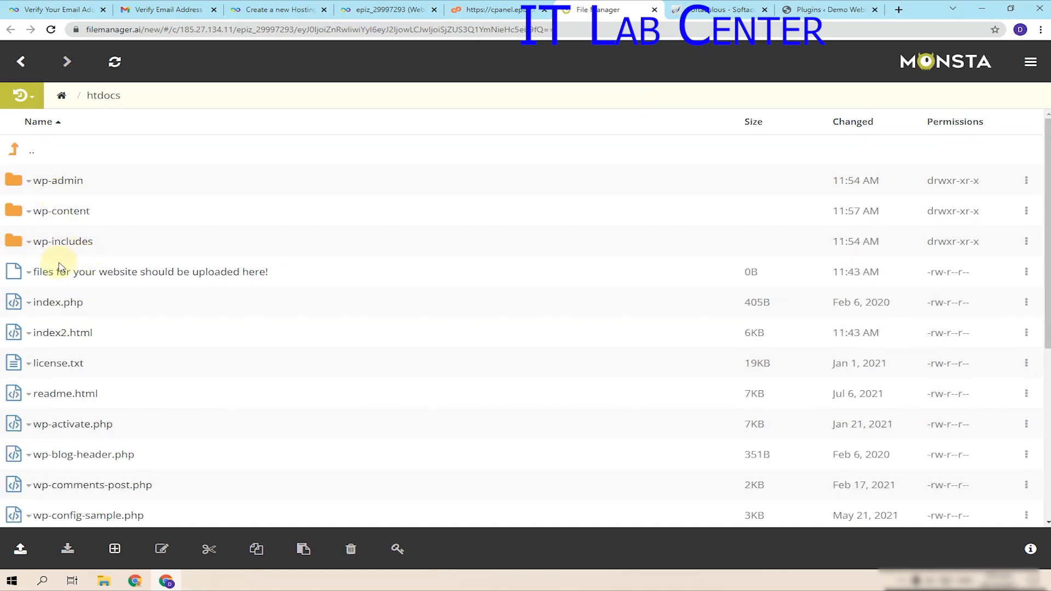
left_click(42, 217)
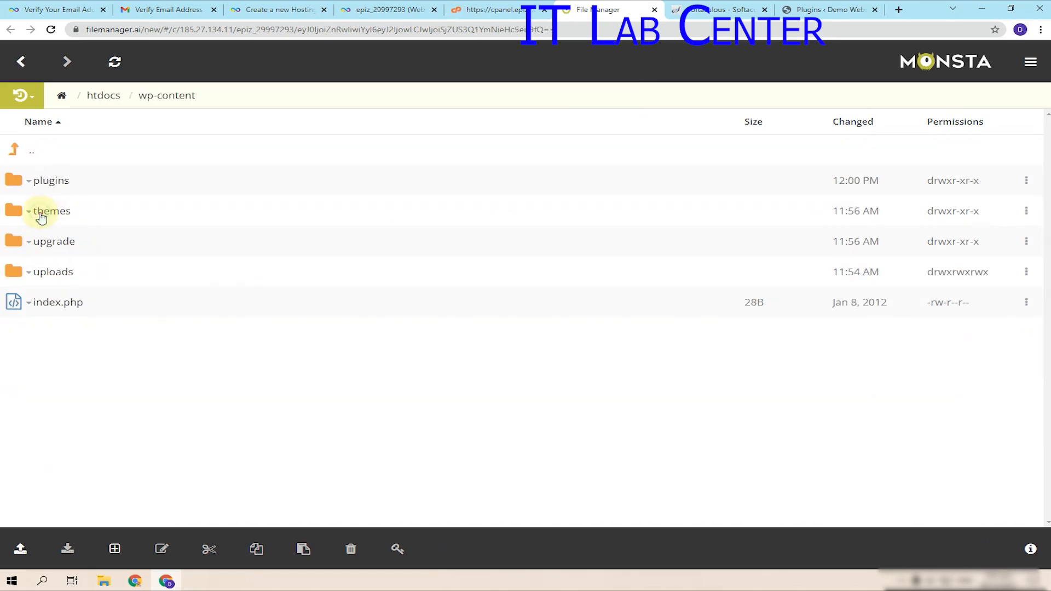
left_click(64, 184)
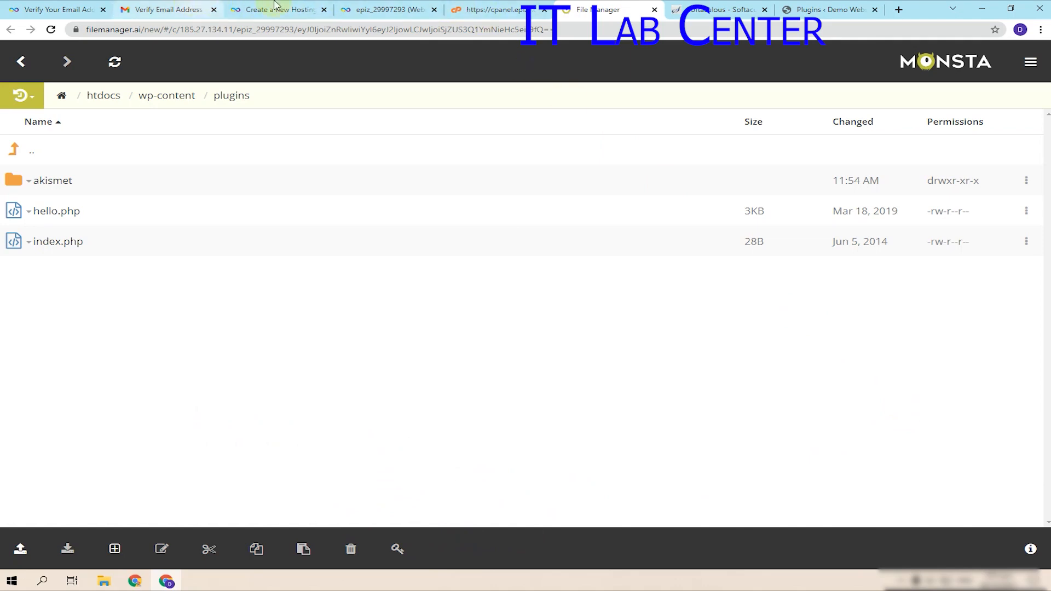
- On the WordPress Plugins page, search installed plugins for 'insta'
left_click(808, 10)
left_click(928, 187)
type("ins")
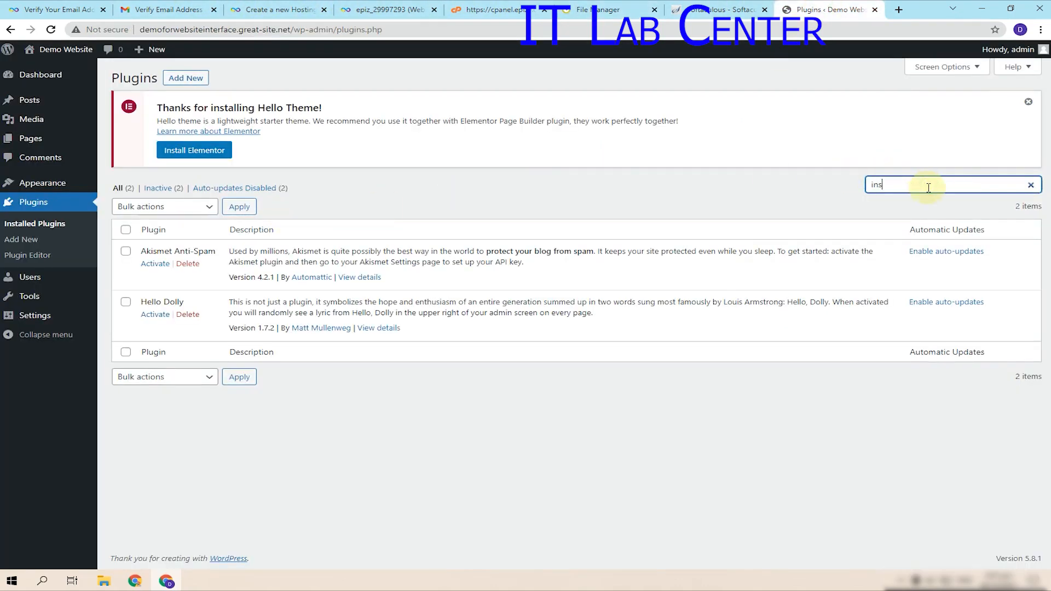
type("ta")
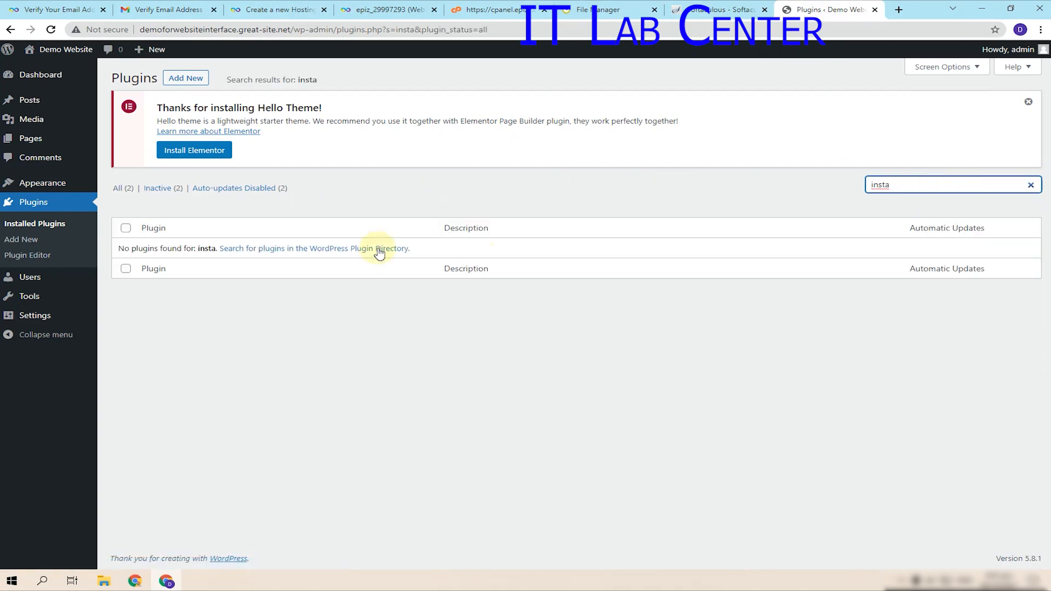
- From Plugins > Add New, install the Jetpack plugin and dismiss the Astra notice
left_click(186, 78)
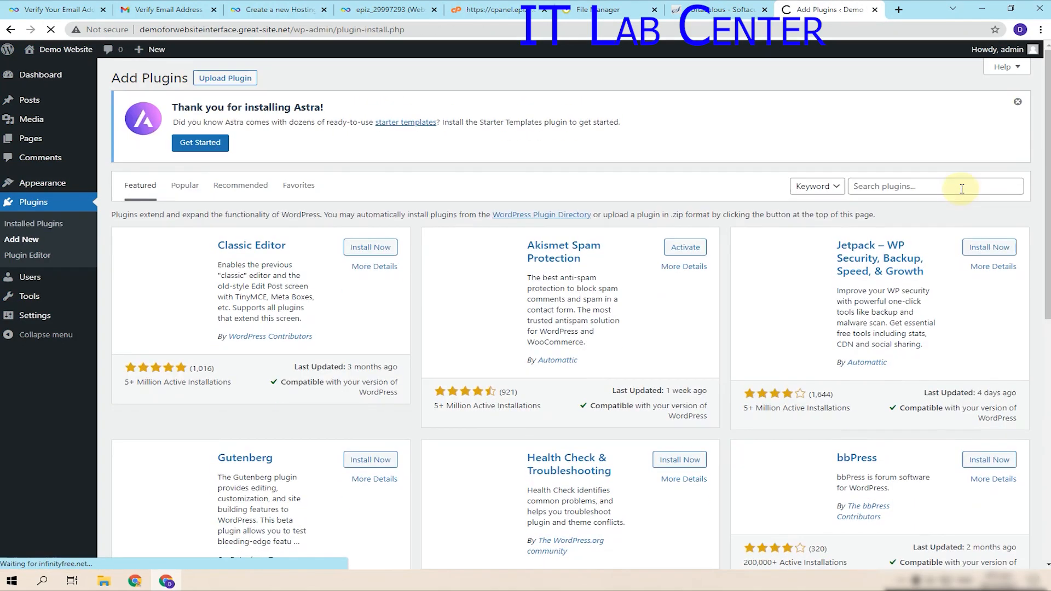
left_click(961, 188)
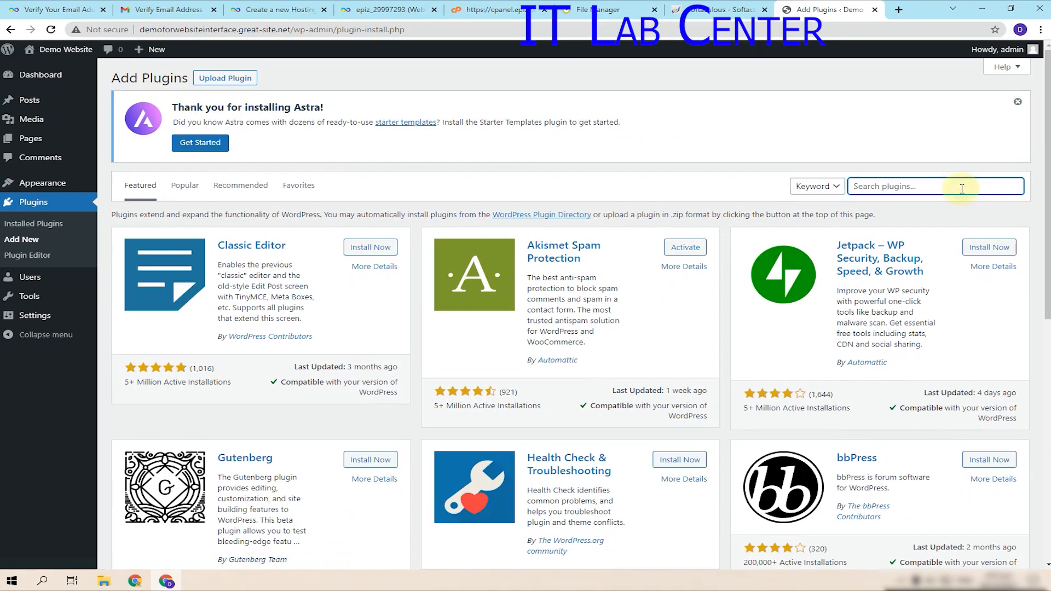
left_click(1003, 250)
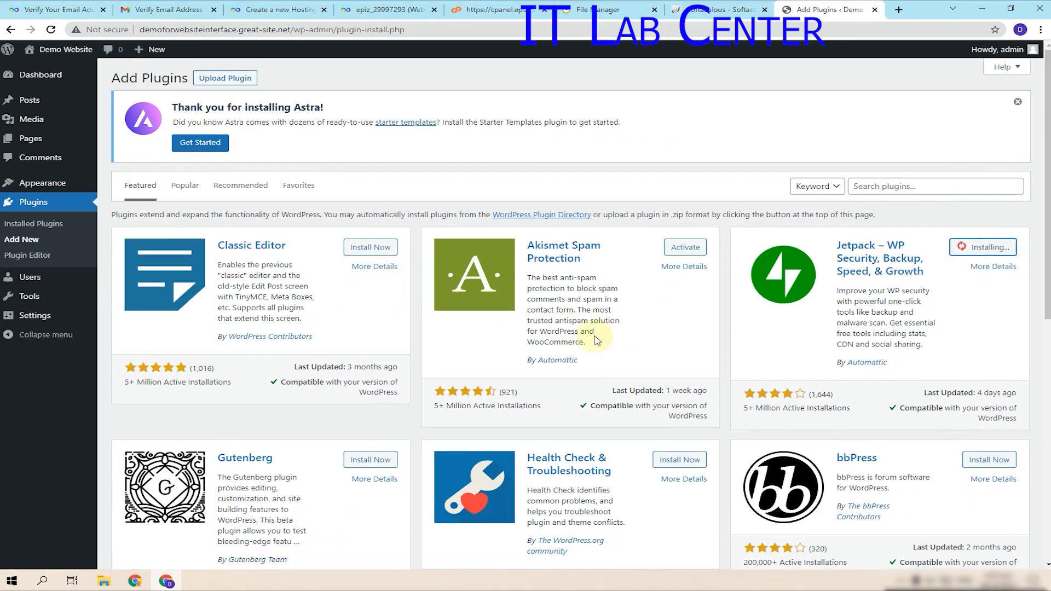
scroll(616, 349, "down", 4)
scroll(603, 356, "down", 5)
scroll(891, 356, "up", 7)
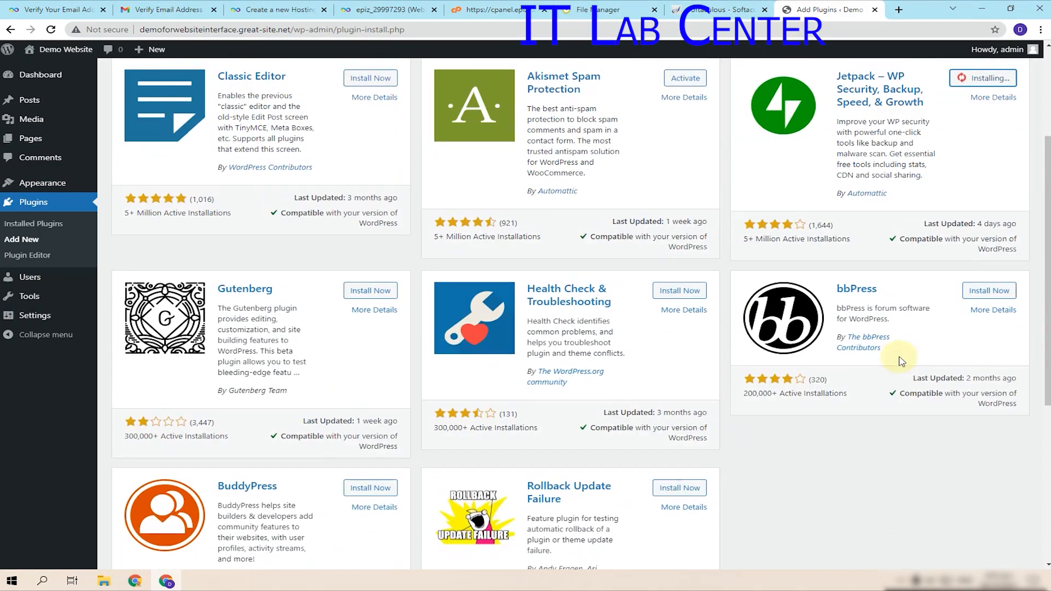
scroll(1007, 290, "up", 2)
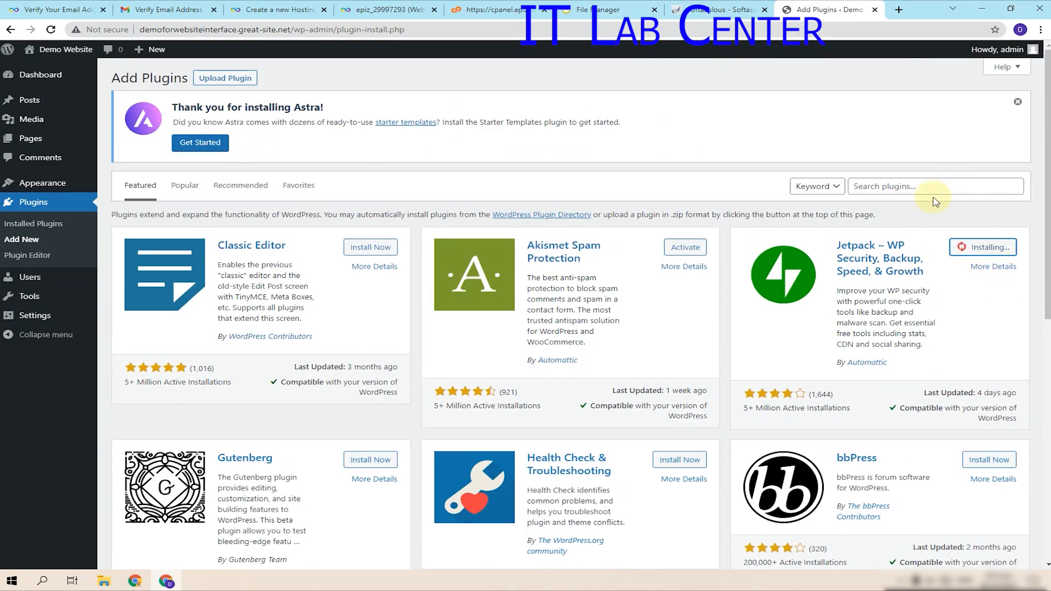
left_click(1018, 101)
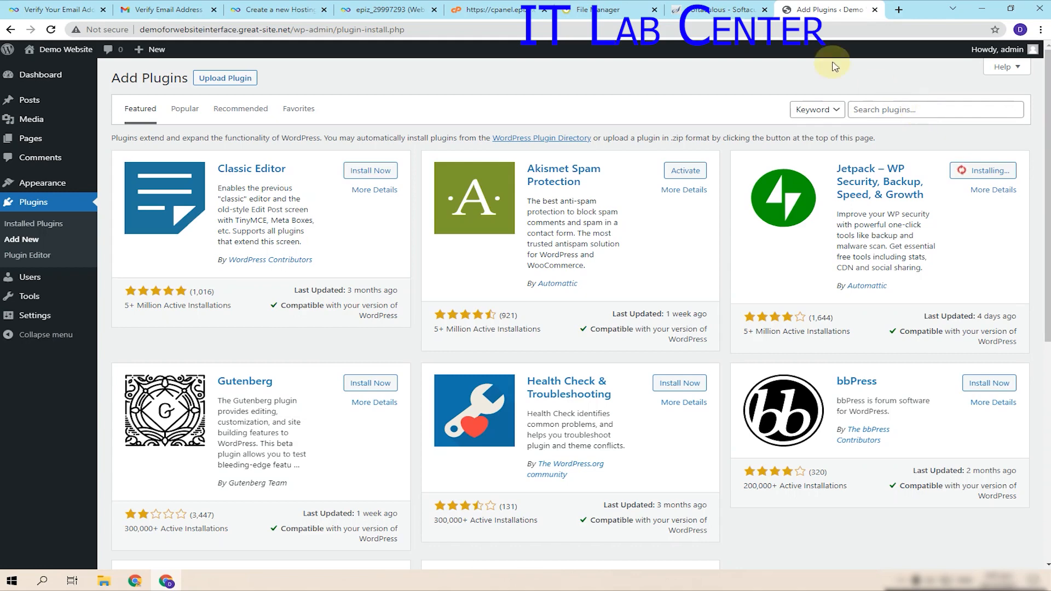
- Open the dashboard and site home in new tabs, close the resulting error tabs, and reload Add Plugins
left_click(766, 10)
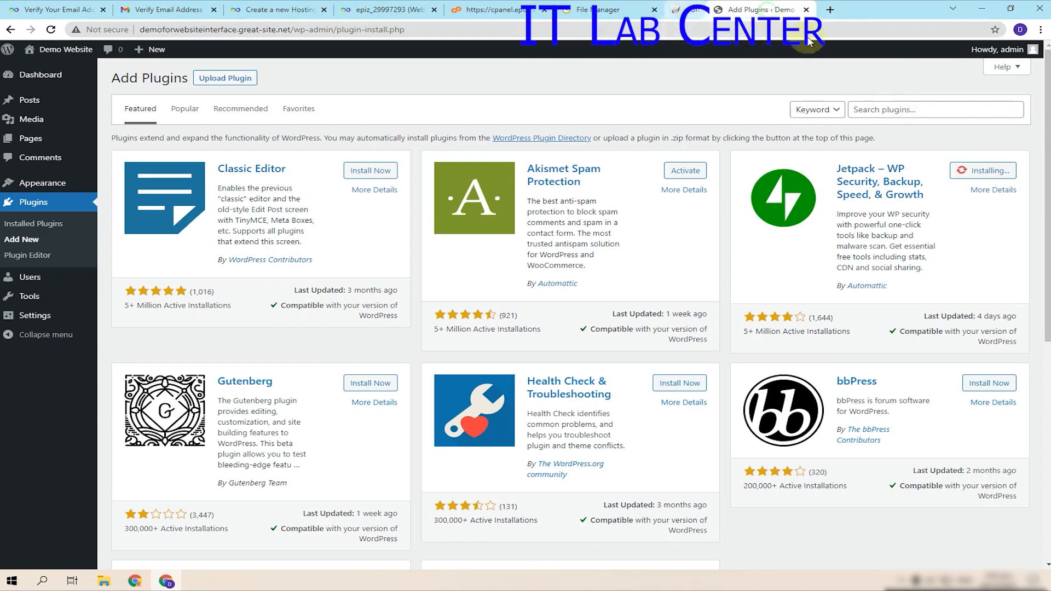
left_click(914, 104)
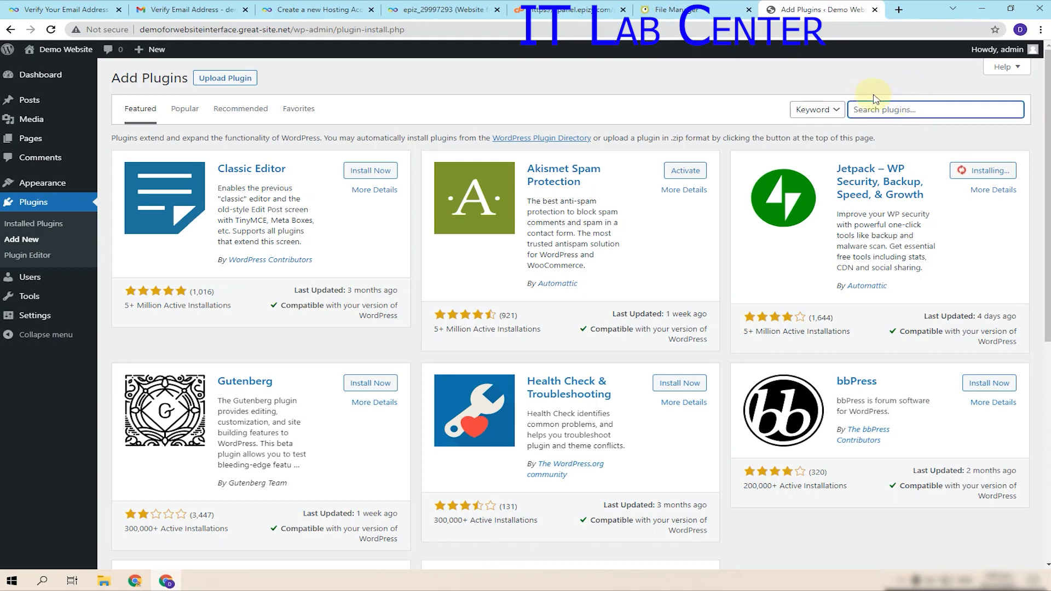
middle_click(49, 79)
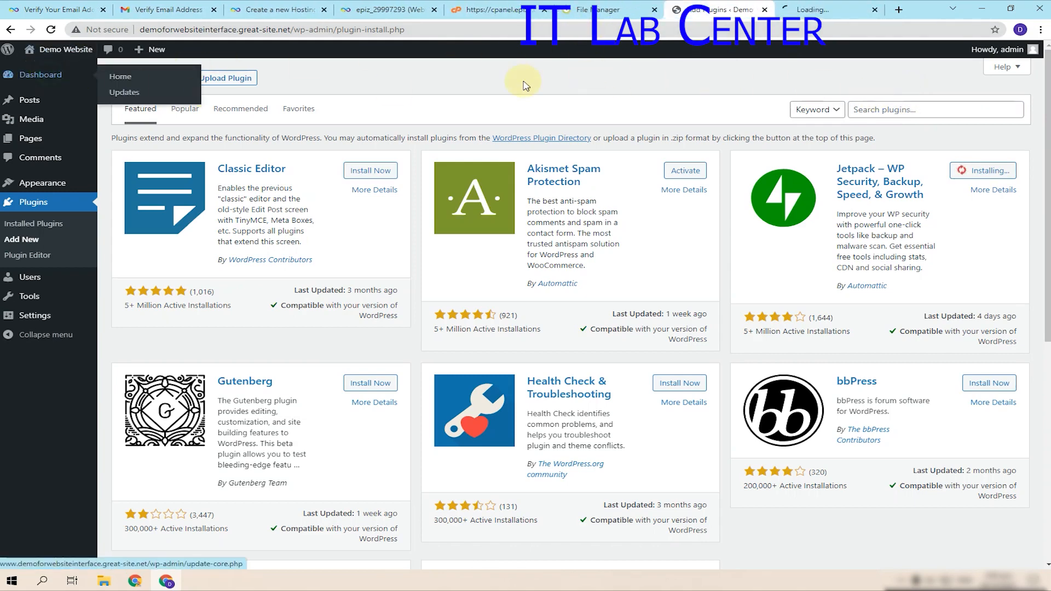
left_click(843, 11)
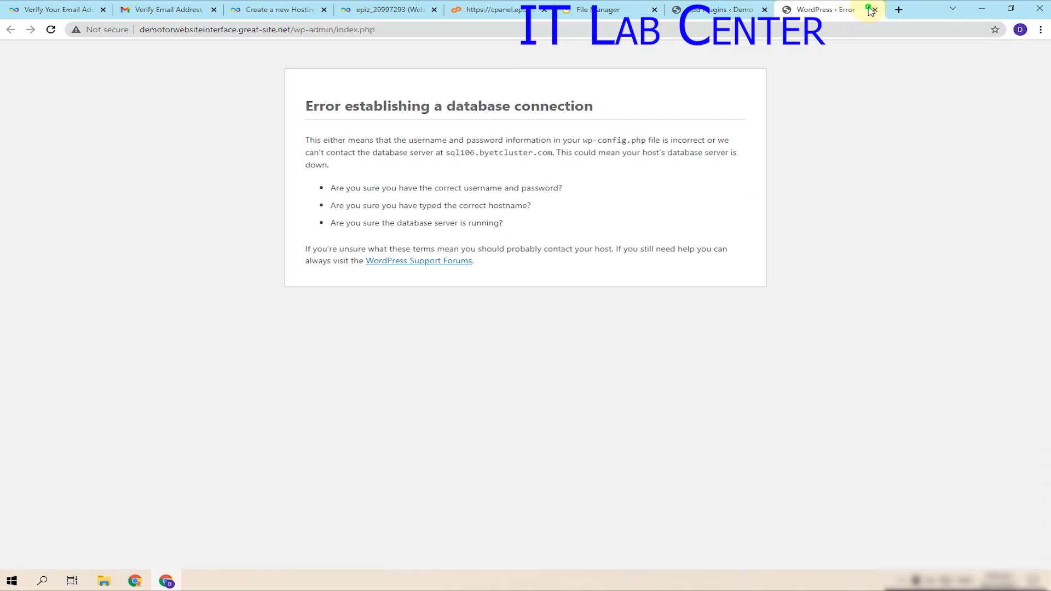
left_click(875, 11)
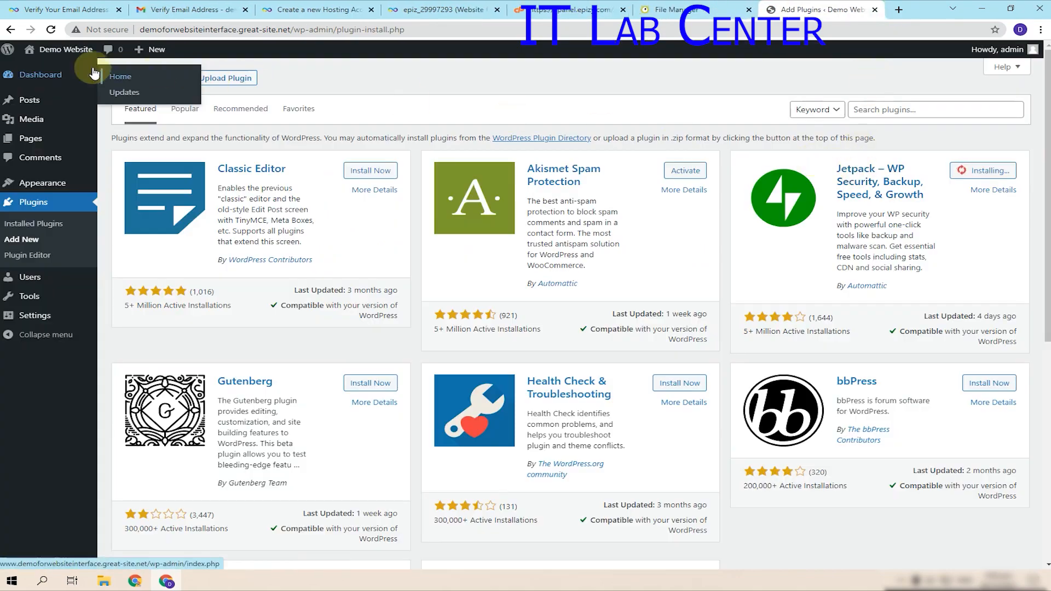
right_click(55, 57)
left_click(75, 62)
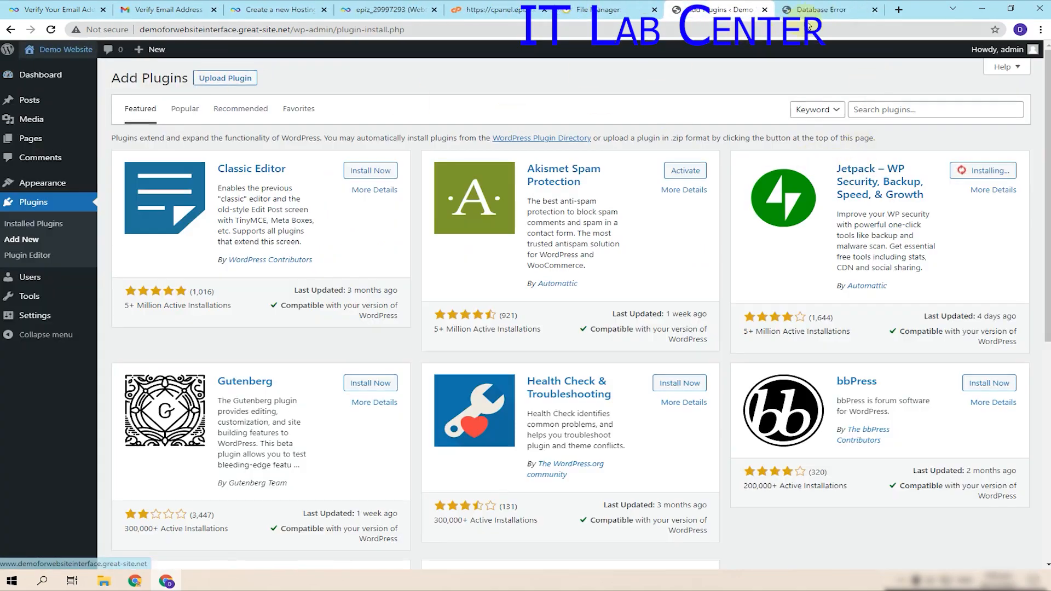
left_click(874, 10)
key("F5")
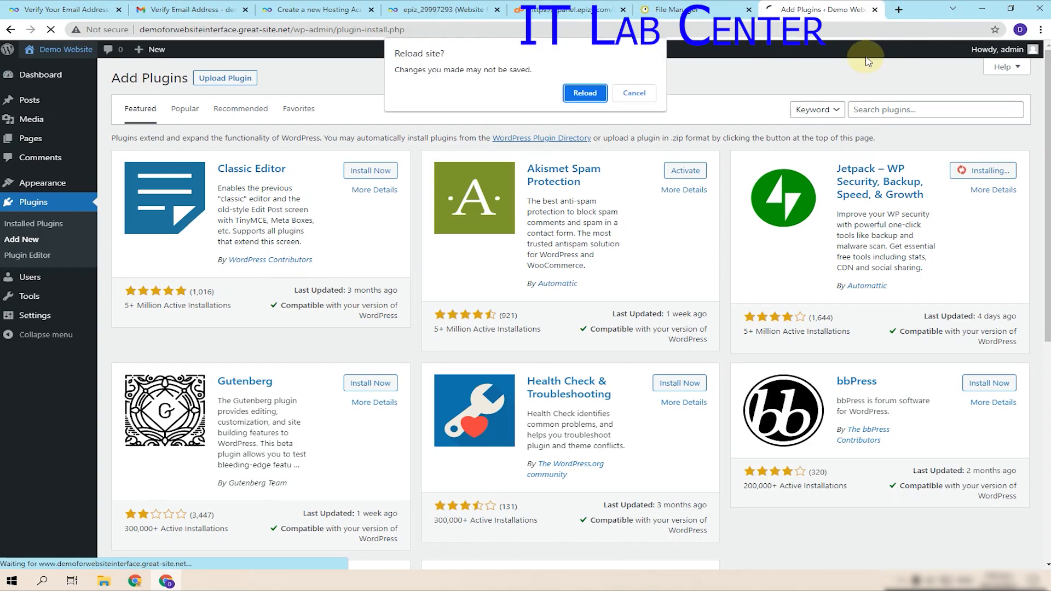
left_click(581, 92)
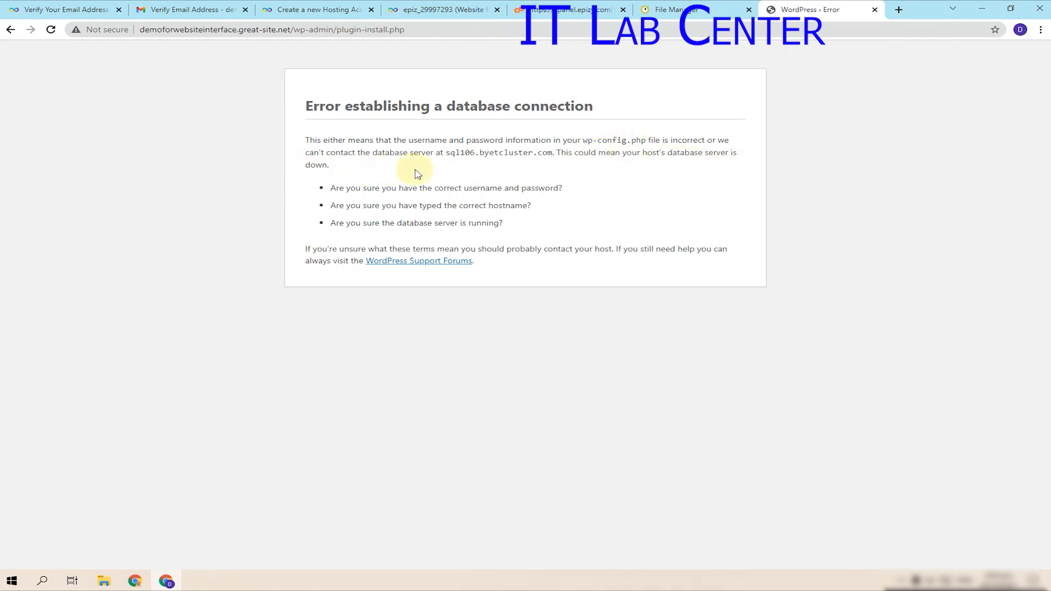
- Back in the file manager, return to the plugins folder listing
left_click(674, 10)
left_click(33, 156)
left_click(44, 180)
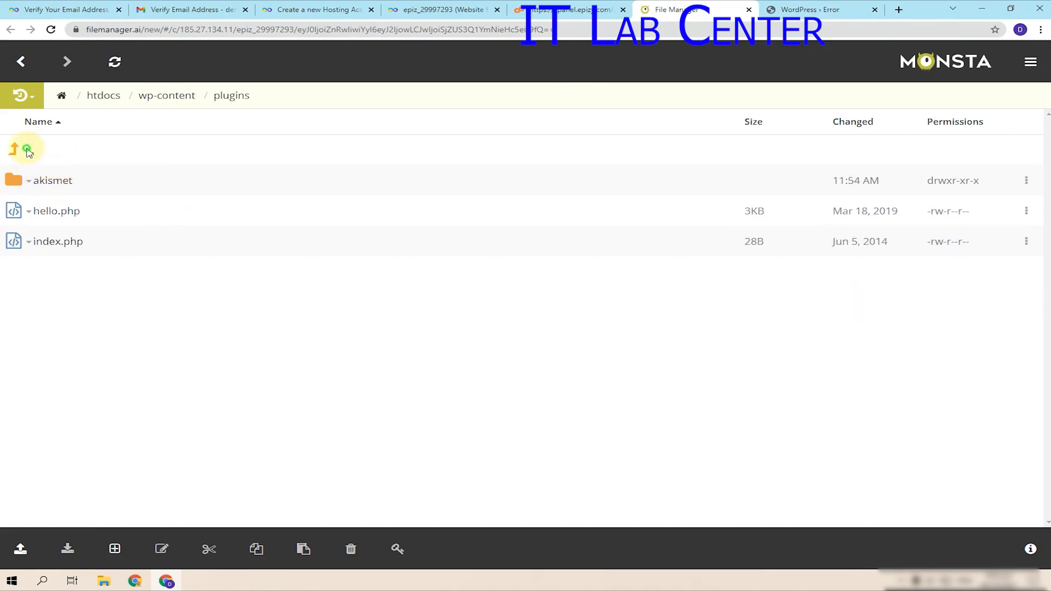
- Go up from plugins to htdocs and inspect the upload-here placeholder file
left_click(22, 156)
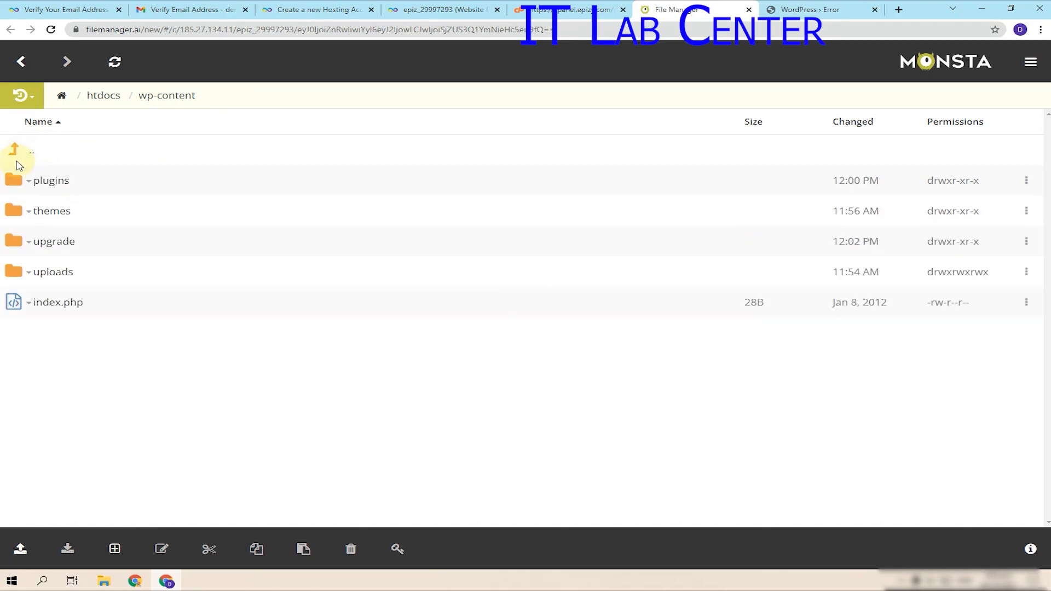
left_click(14, 147)
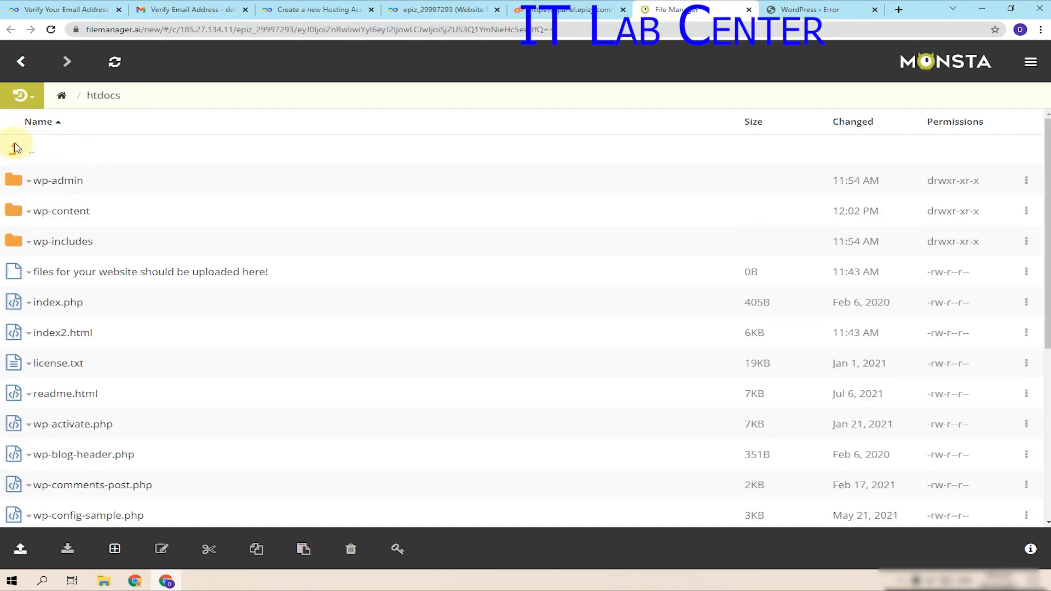
scroll(200, 327, "down", 5)
scroll(200, 327, "up", 5)
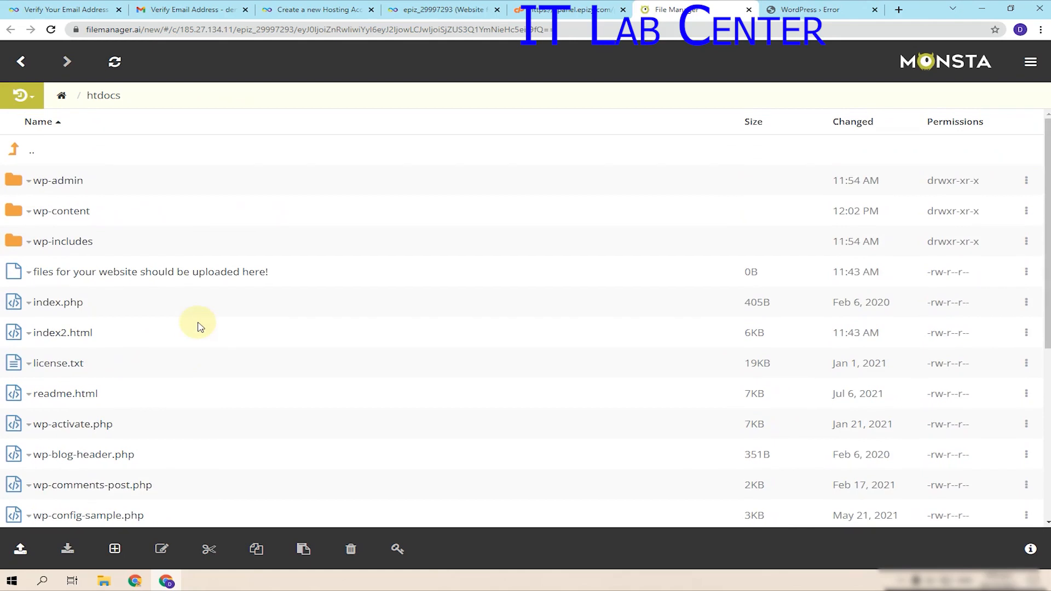
left_click(215, 272)
double_click(215, 271)
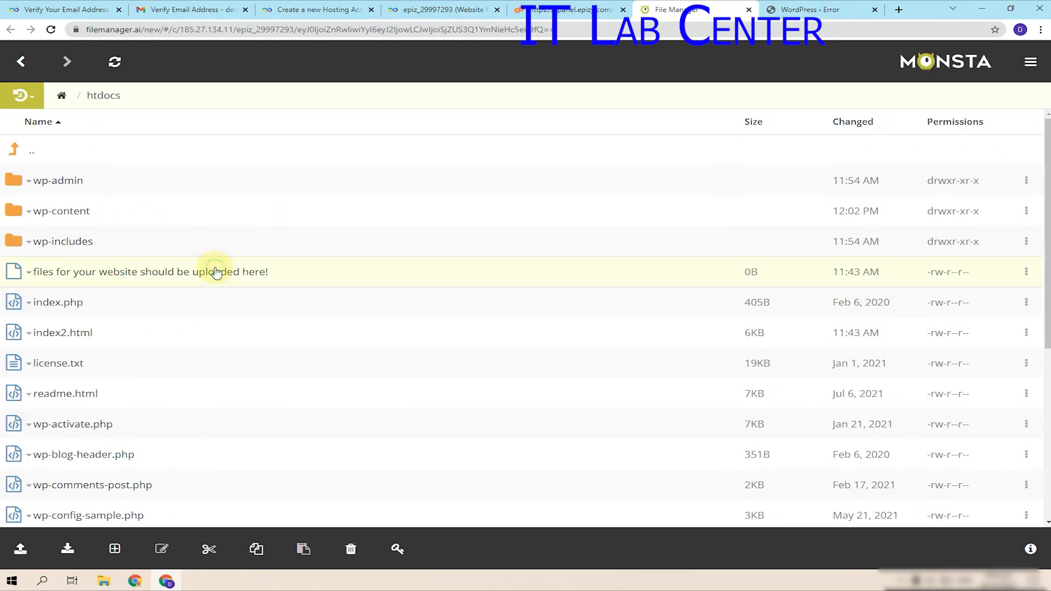
scroll(254, 307, "down", 5)
scroll(258, 315, "up", 3)
scroll(257, 315, "up", 3)
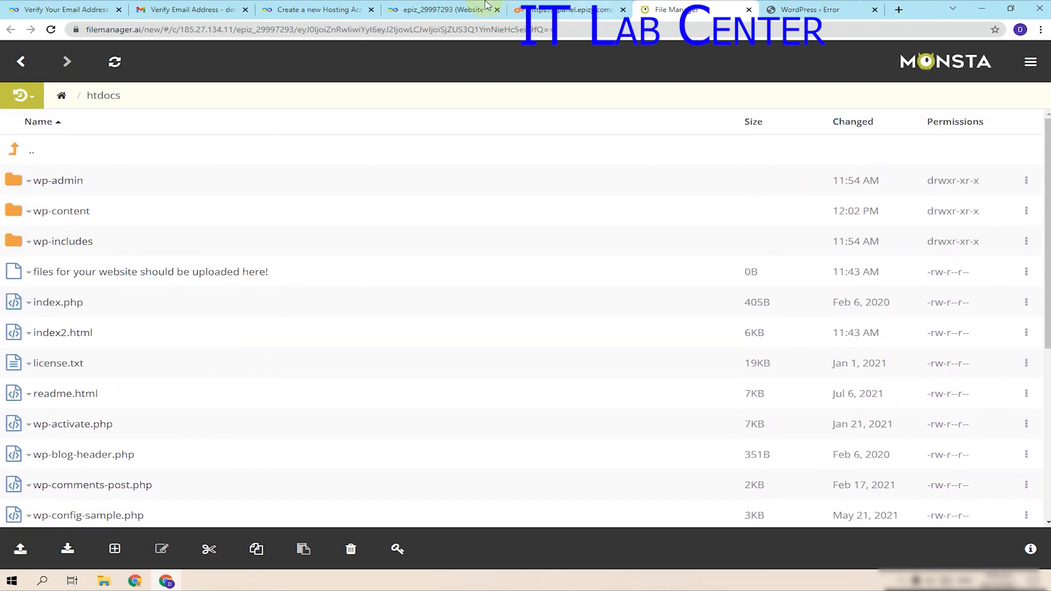
left_click(533, 6)
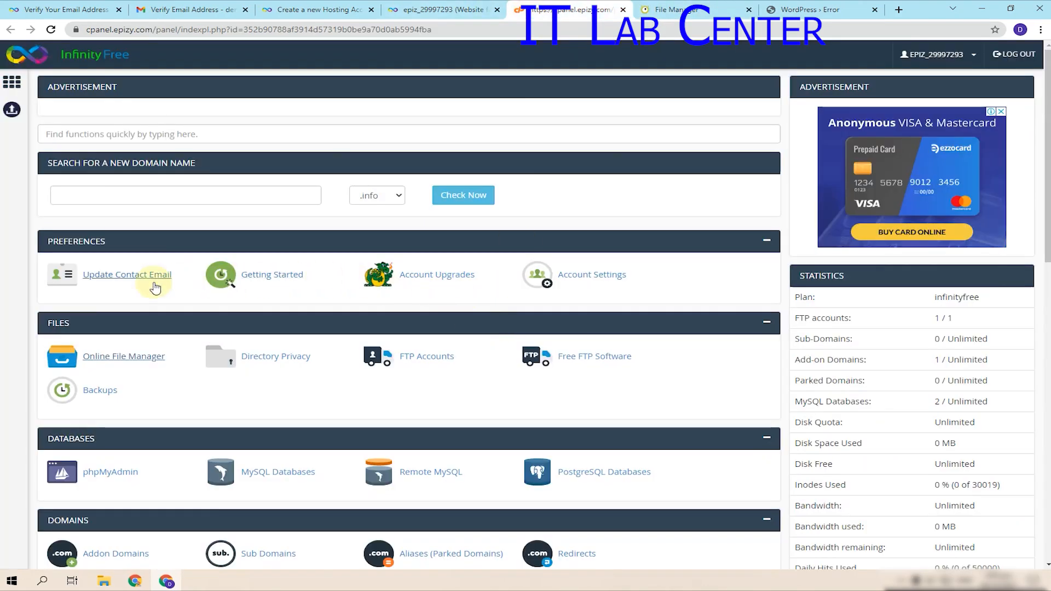
- Reload the control panel and open phpMyAdmin's list of the account's two databases
scroll(998, 404, "down", 4)
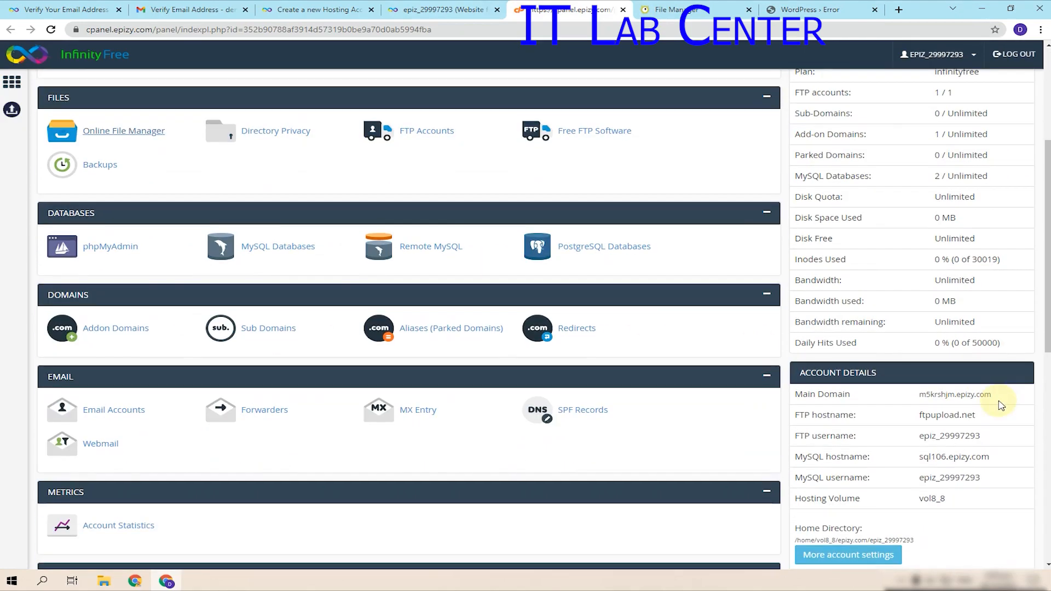
key("F5")
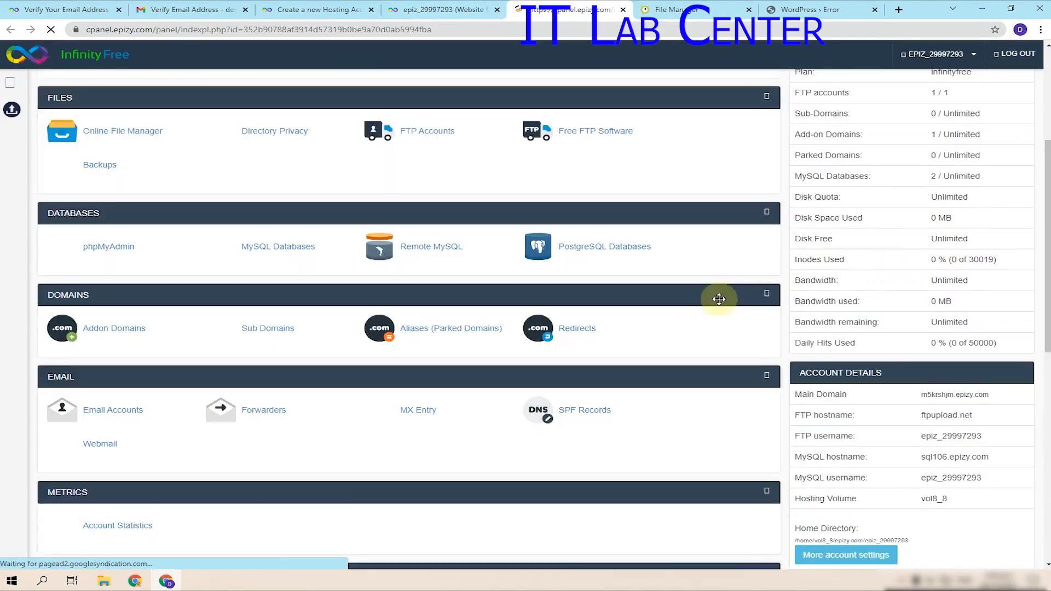
left_click(98, 258)
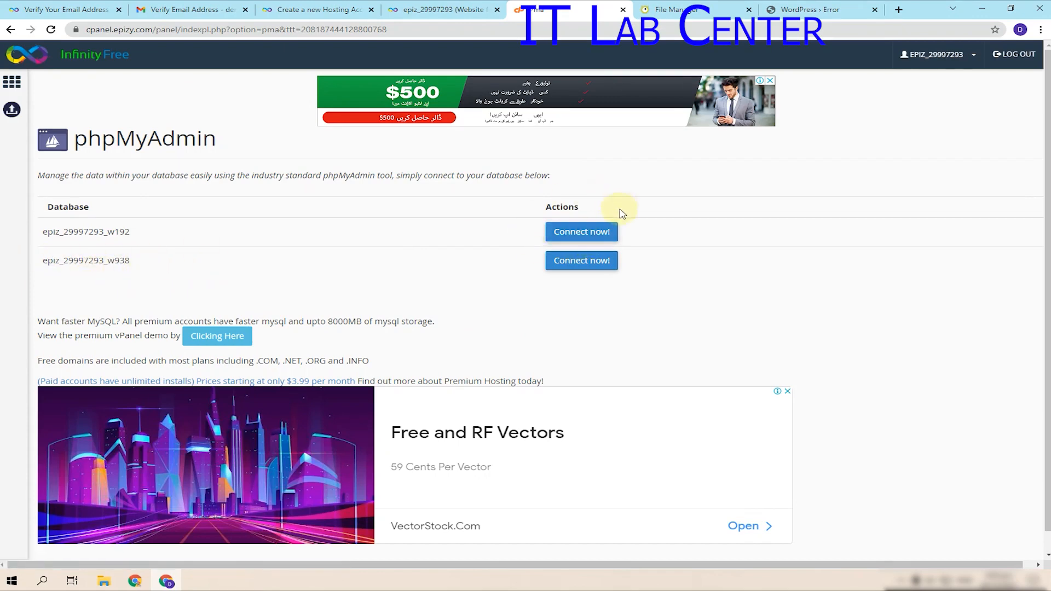
left_click(657, 5)
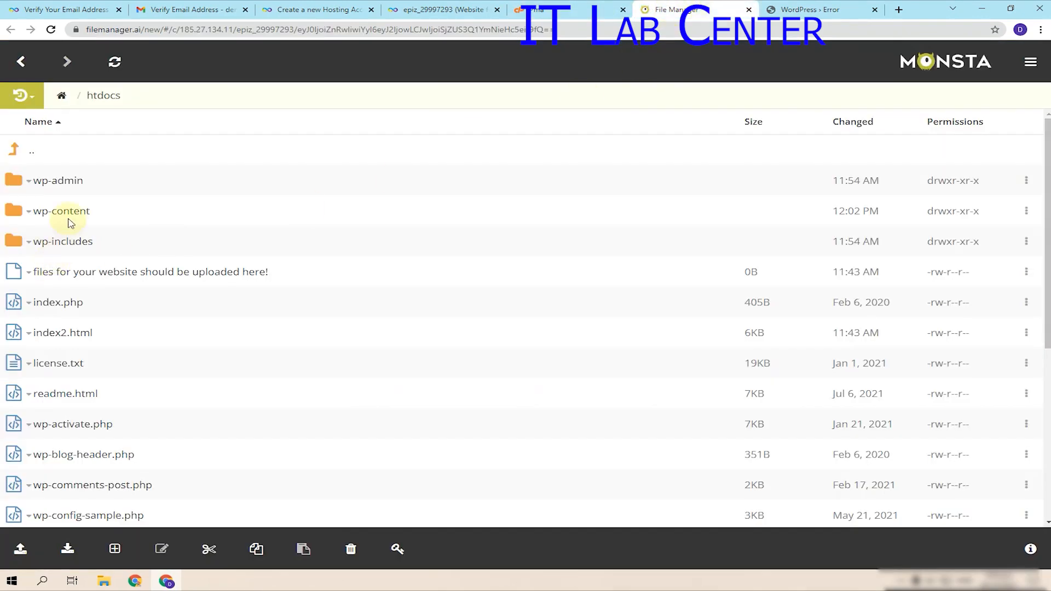
- Open wp-config.php in the editor and review its database name, user and host settings
scroll(55, 301, "down", 4)
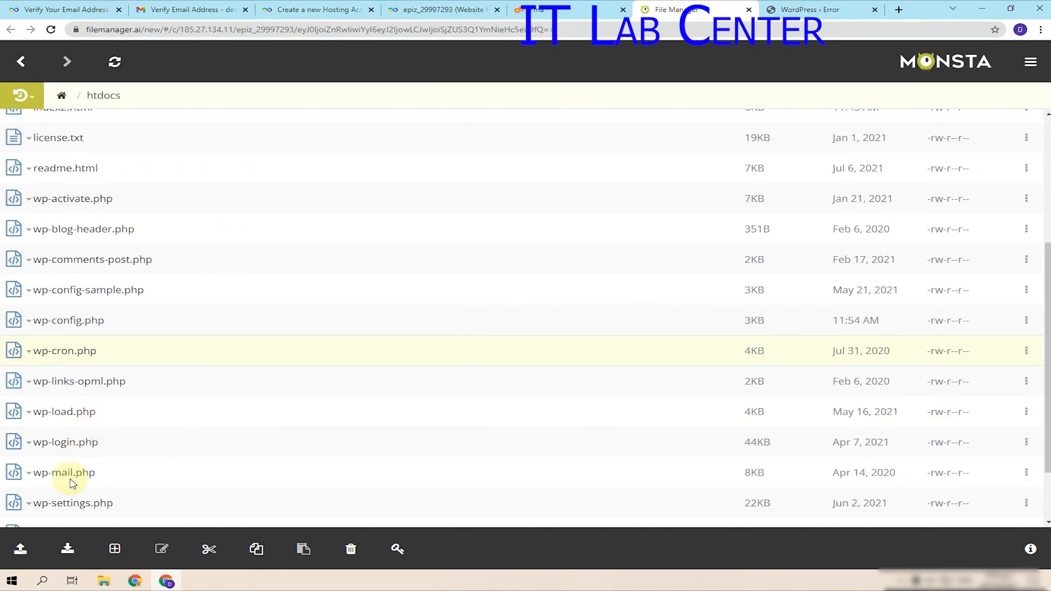
scroll(66, 503, "down", 2)
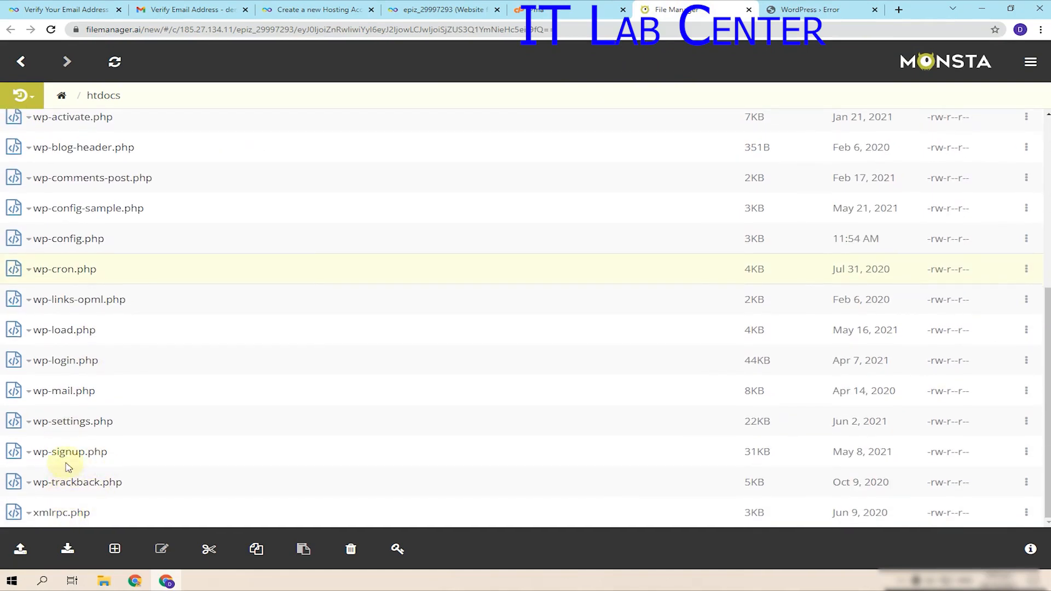
left_click(69, 240)
right_click(69, 239)
left_click(69, 258)
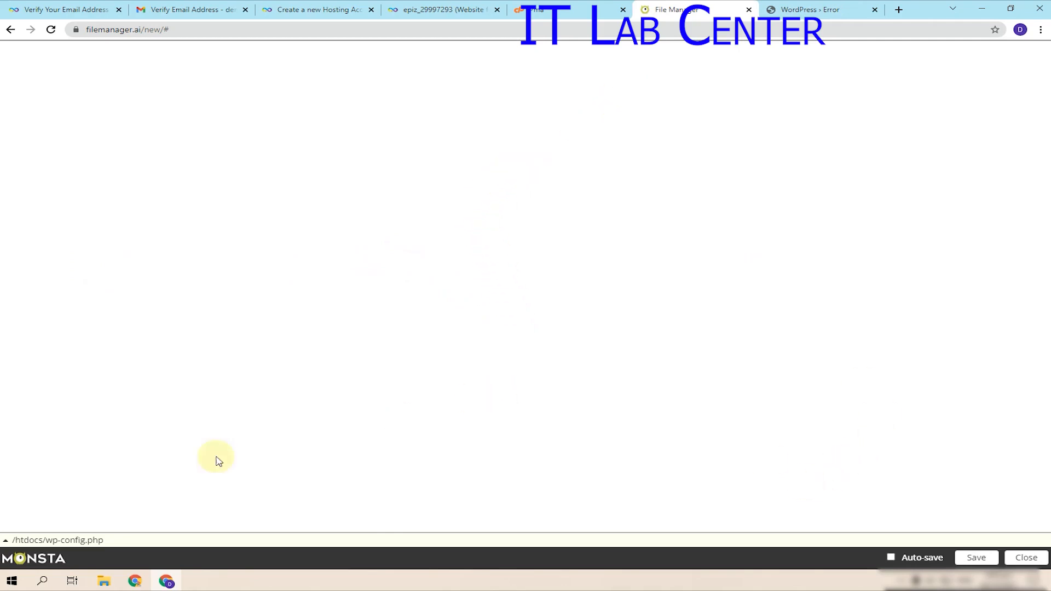
scroll(339, 356, "down", 5)
scroll(339, 356, "down", 8)
scroll(337, 356, "up", 12)
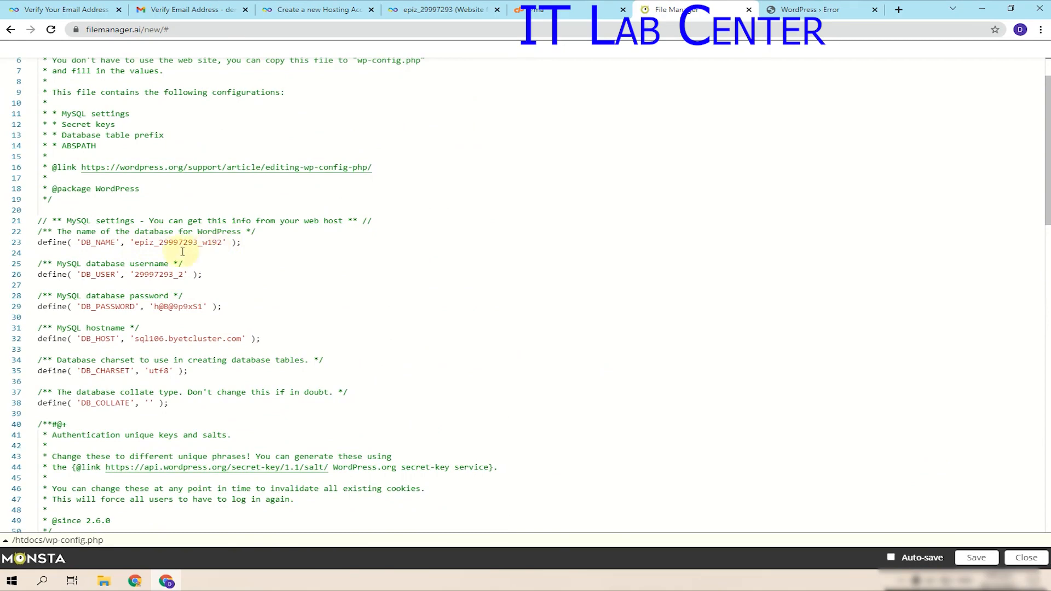
left_click(567, 9)
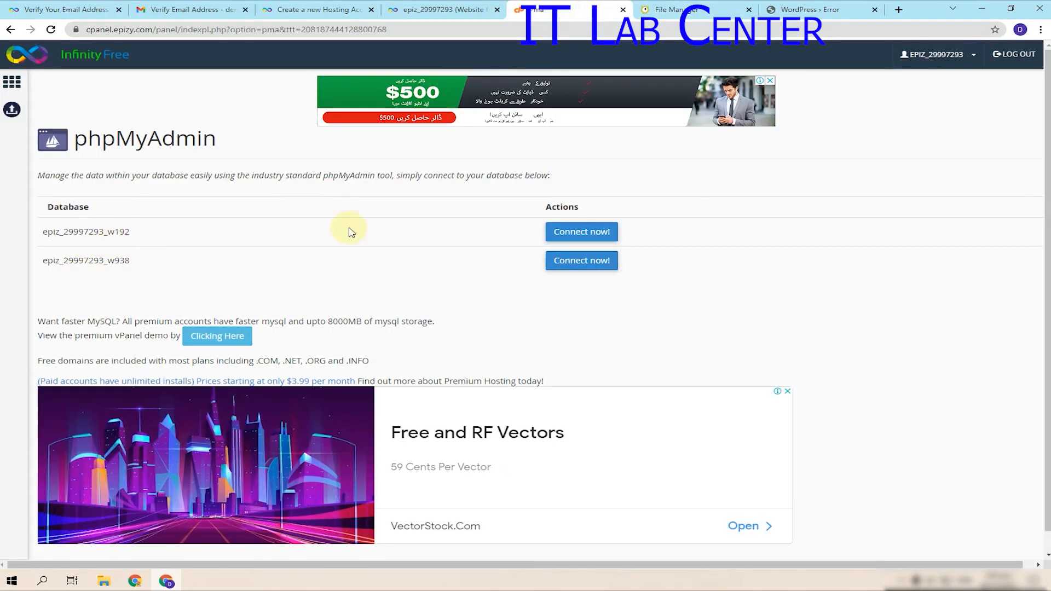
- Connect to the first database to view its 12 wpta_ tables, then return to WordPress
left_click(581, 231)
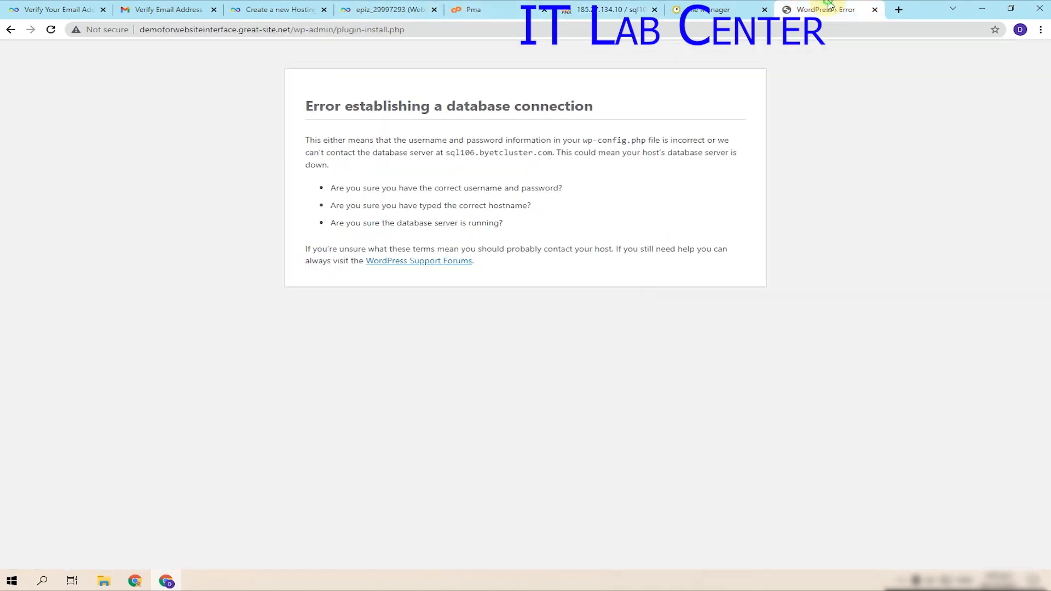
left_click(827, 9)
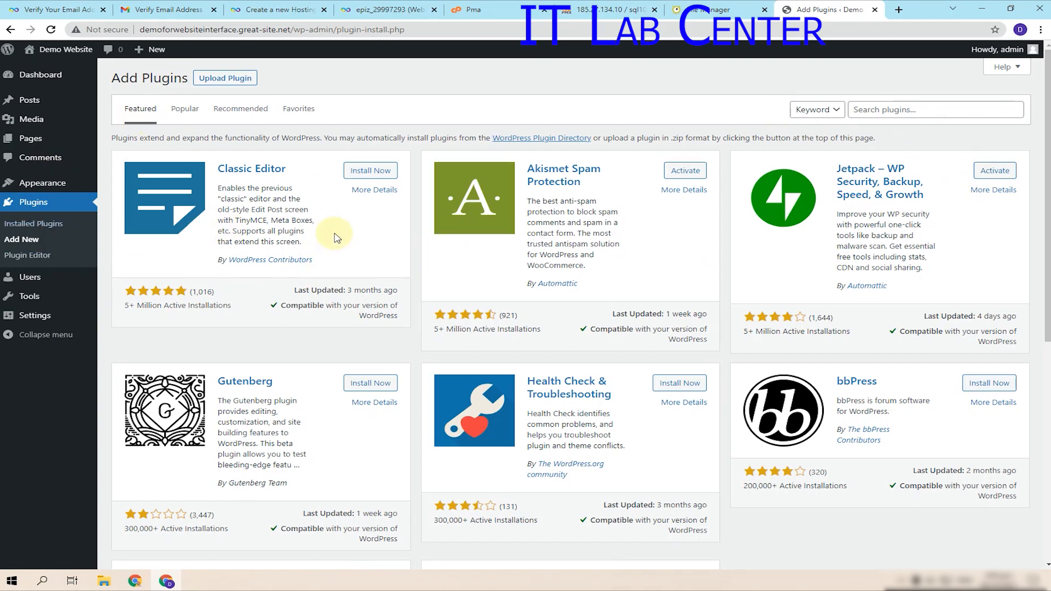
- Deactivate and delete the installed Jetpack plugin, then start a fresh Jetpack install from Add New
left_click(1013, 172)
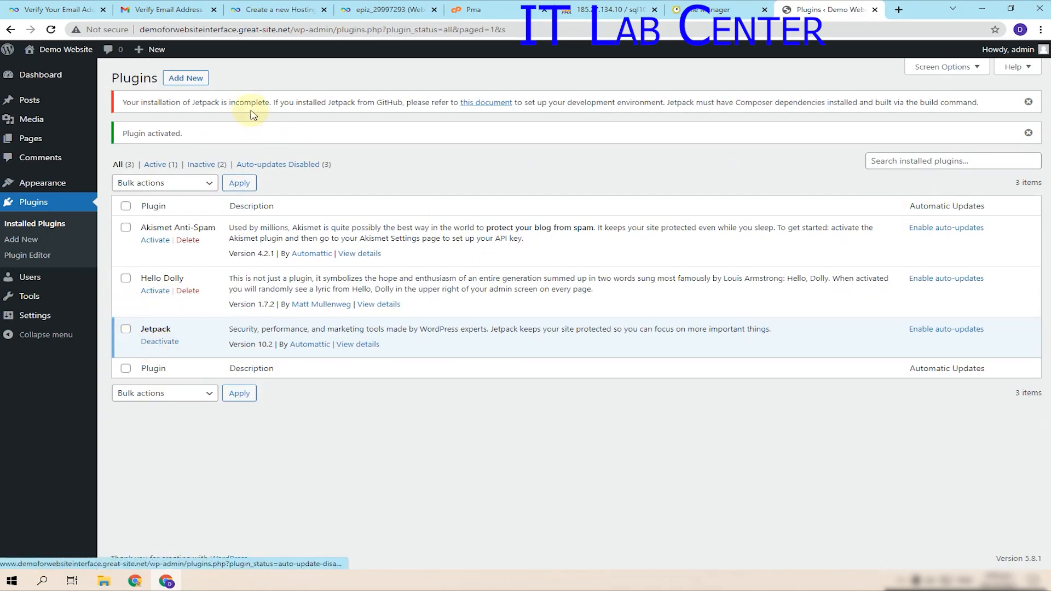
left_click(189, 78)
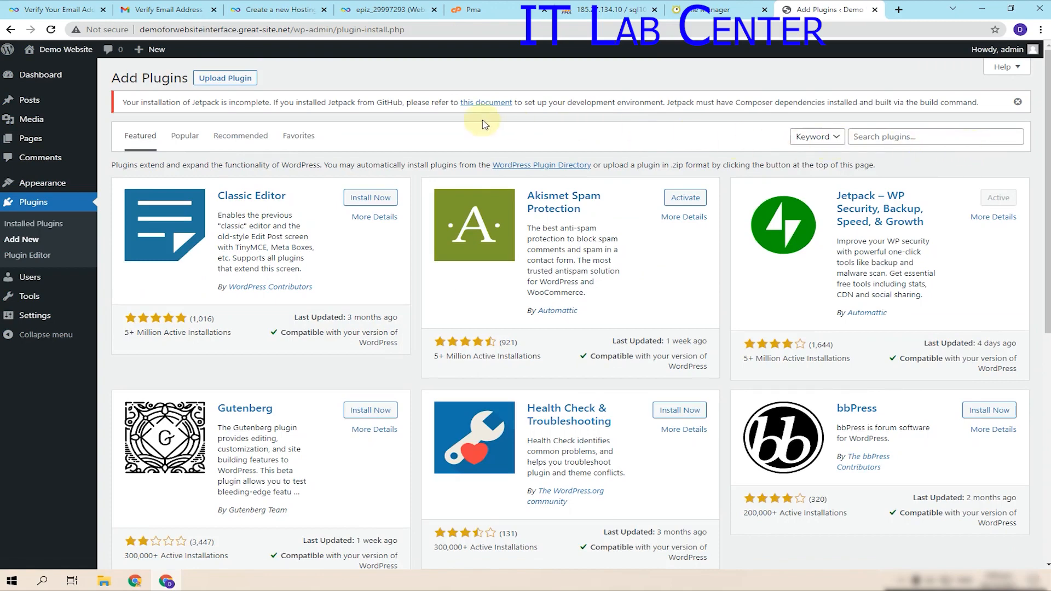
left_click(55, 229)
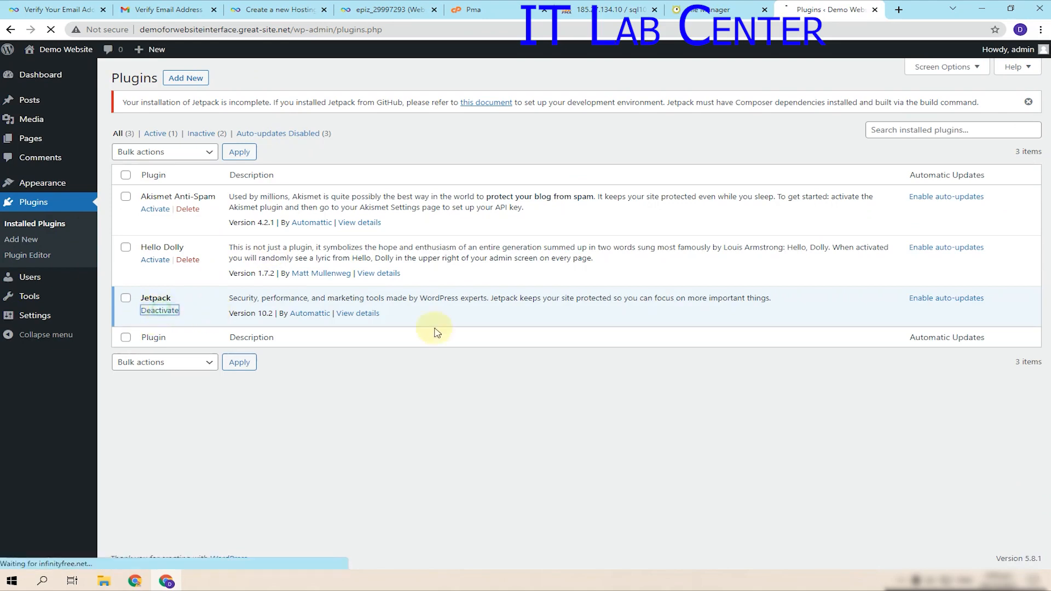
left_click(188, 311)
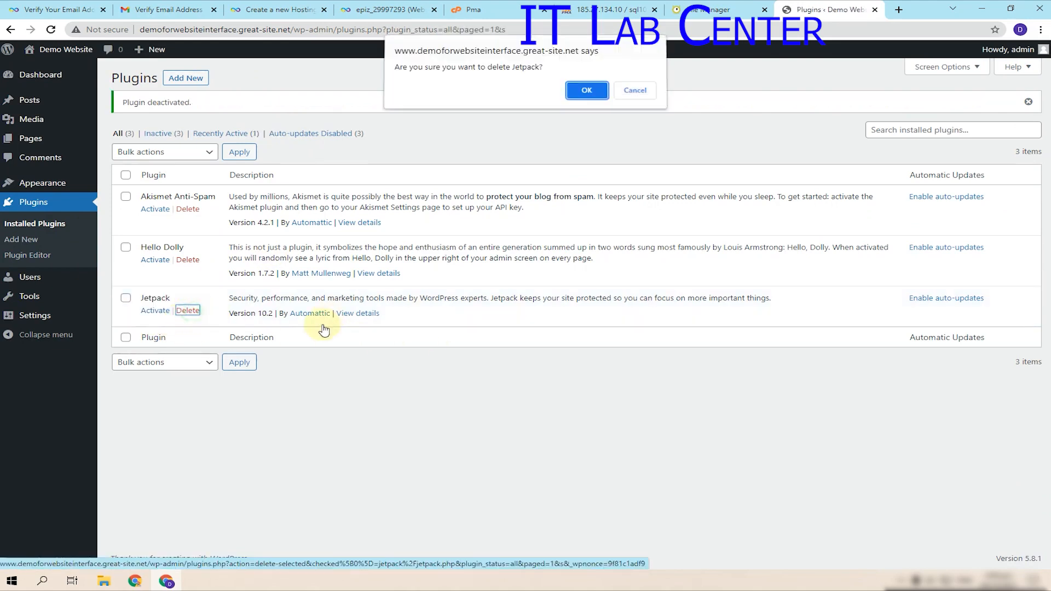
left_click(583, 93)
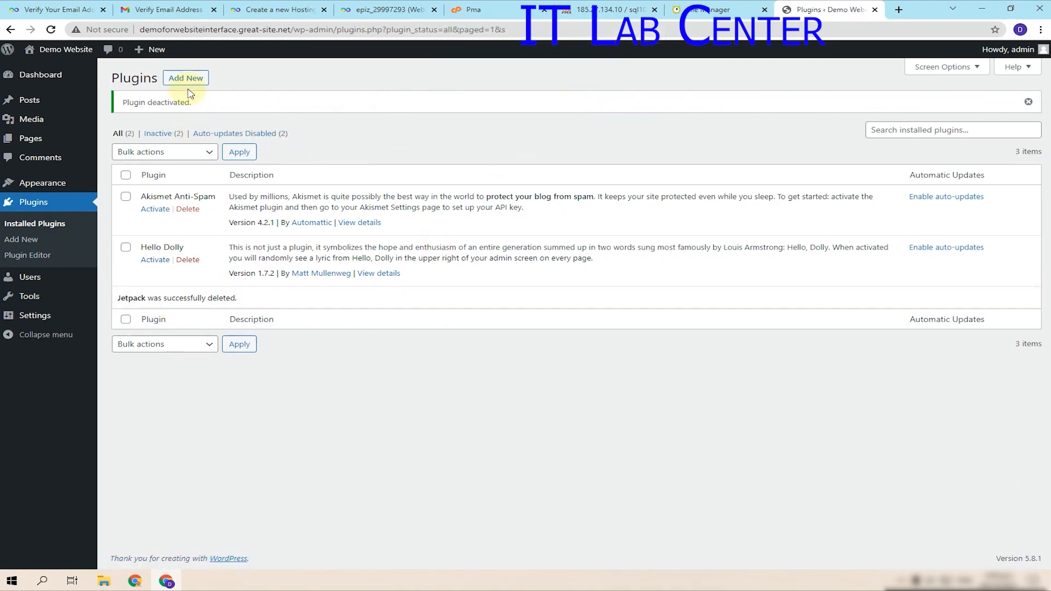
left_click(193, 82)
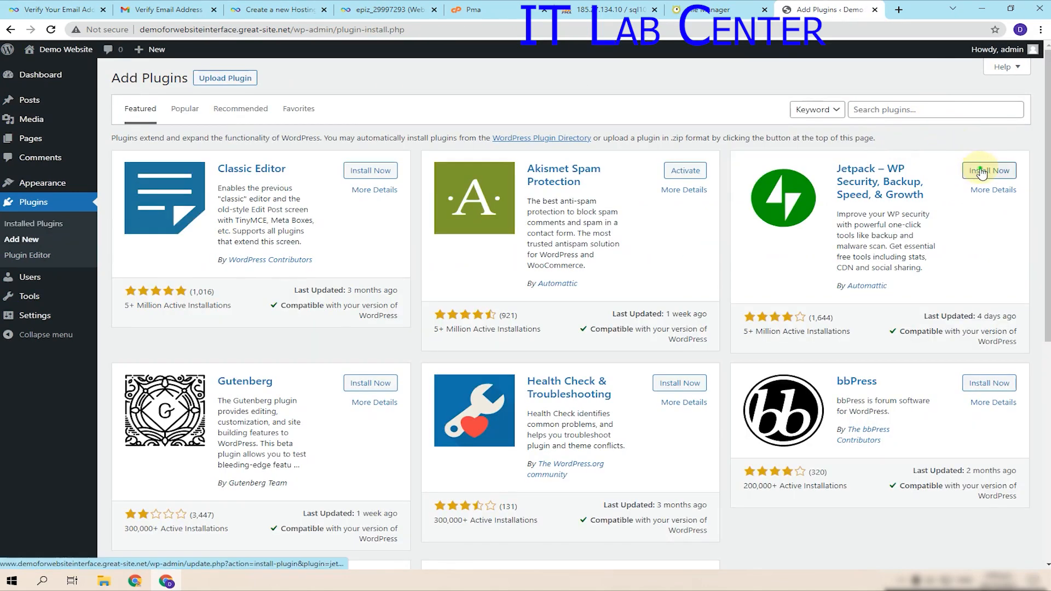
left_click(981, 172)
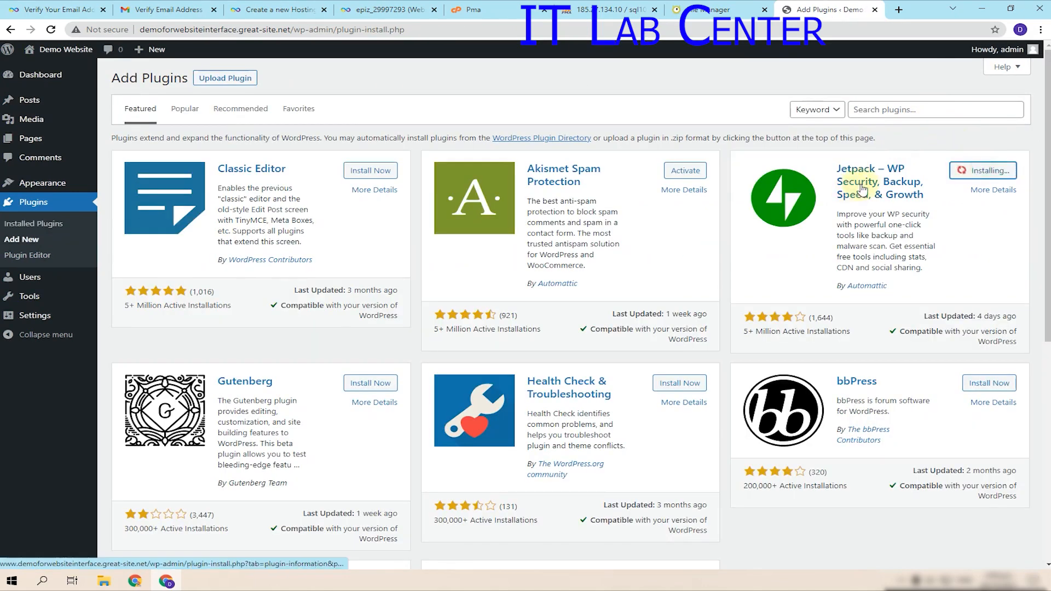
- Open the Demo Website front page in a separate browser tab
left_click(921, 113)
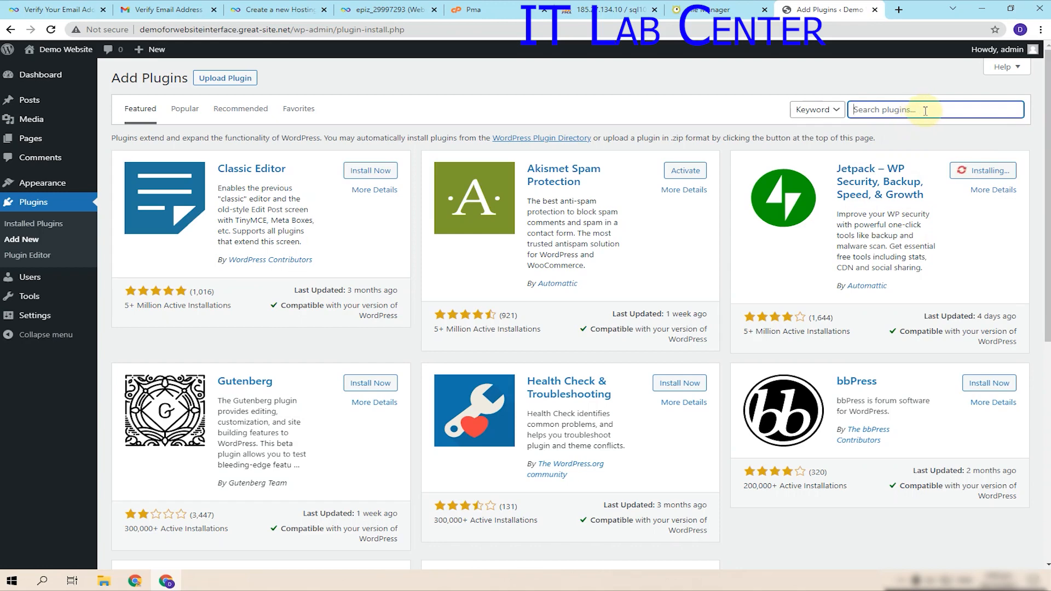
right_click(57, 49)
left_click(95, 61)
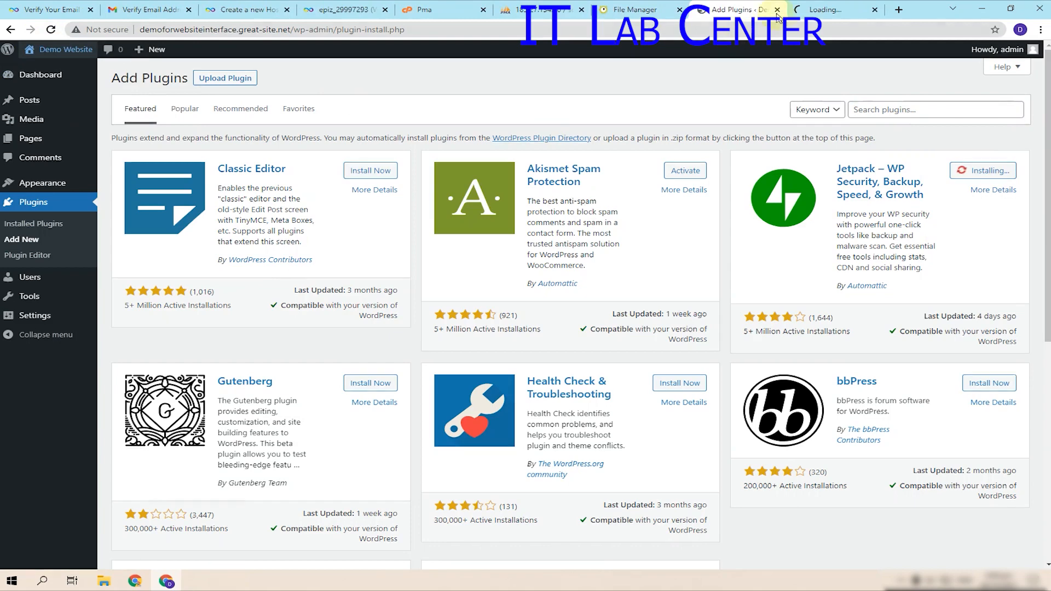
left_click(816, 10)
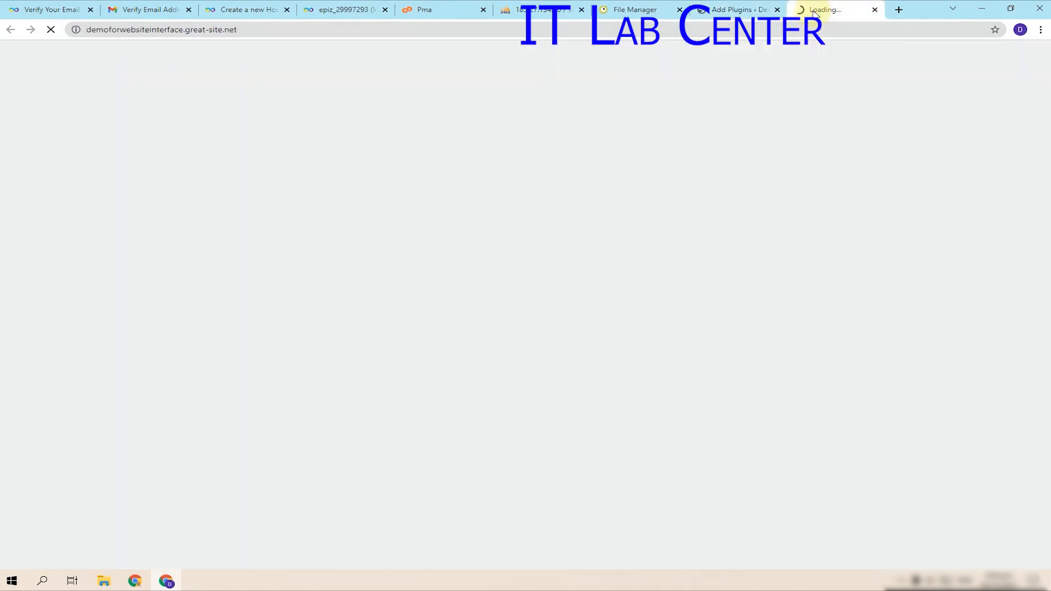
- Check Jetpack's install progress and the loaded front page, ending on Add Plugins
left_click(734, 10)
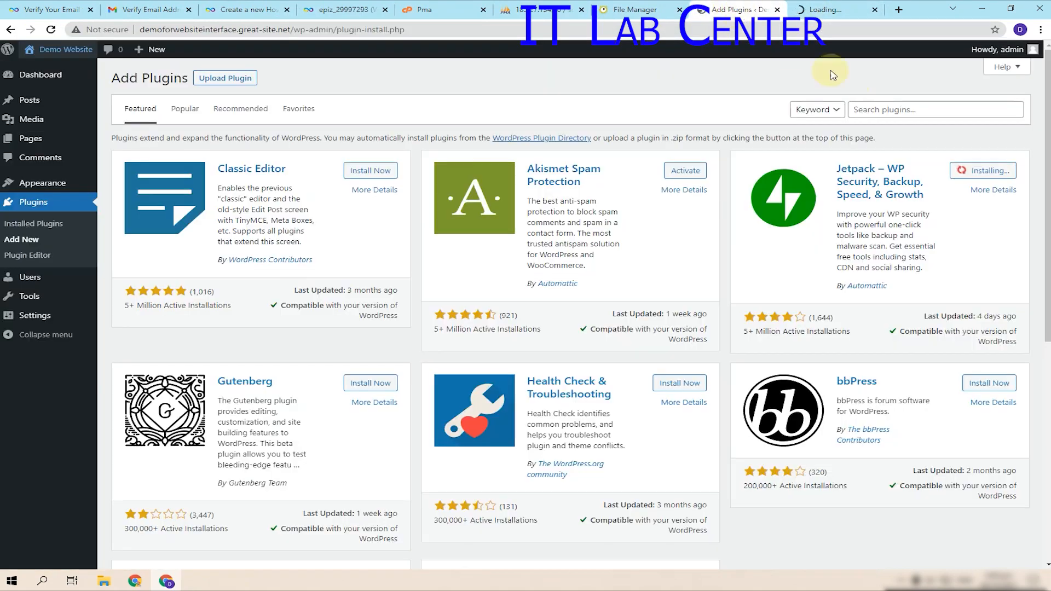
left_click(848, 10)
left_click(752, 7)
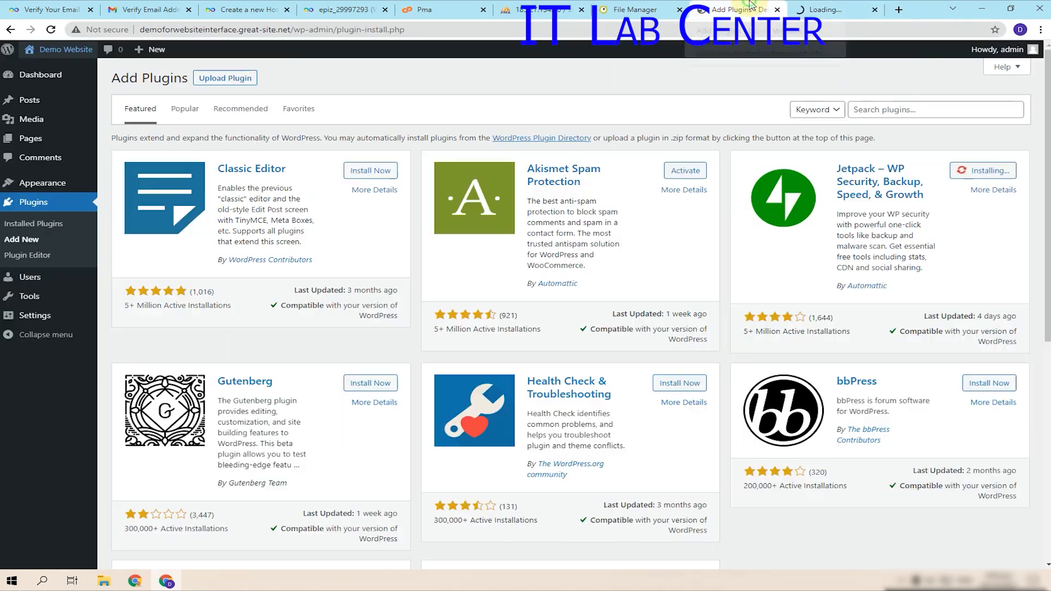
left_click(1005, 170)
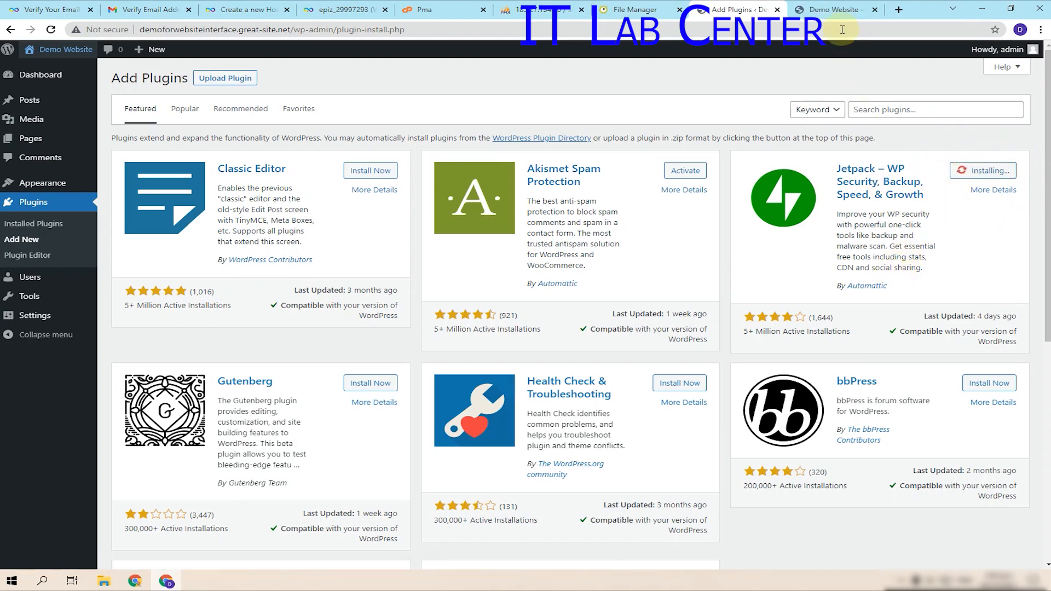
left_click(830, 9)
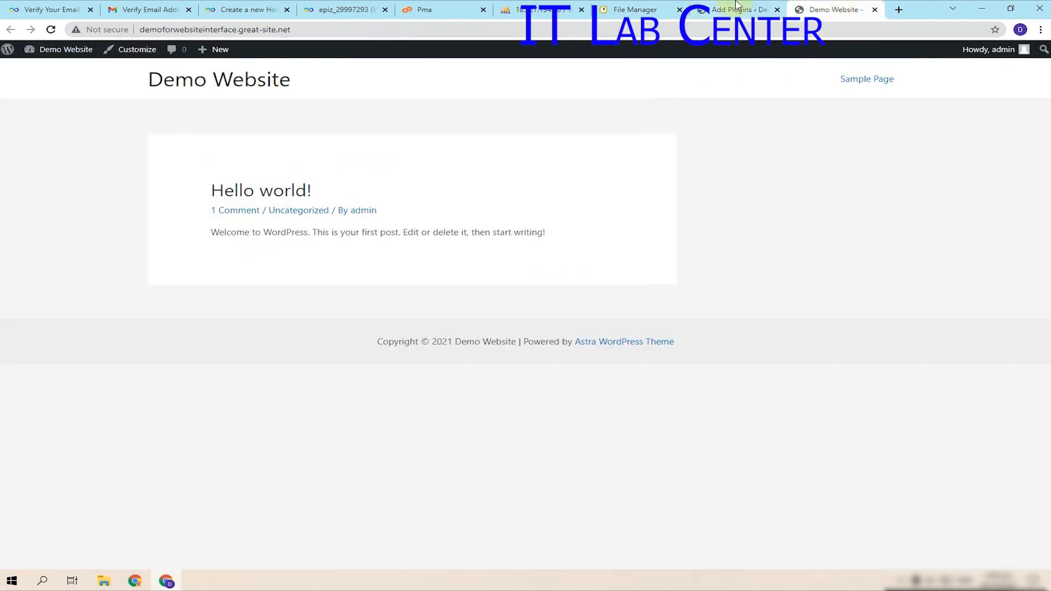
left_click(751, 6)
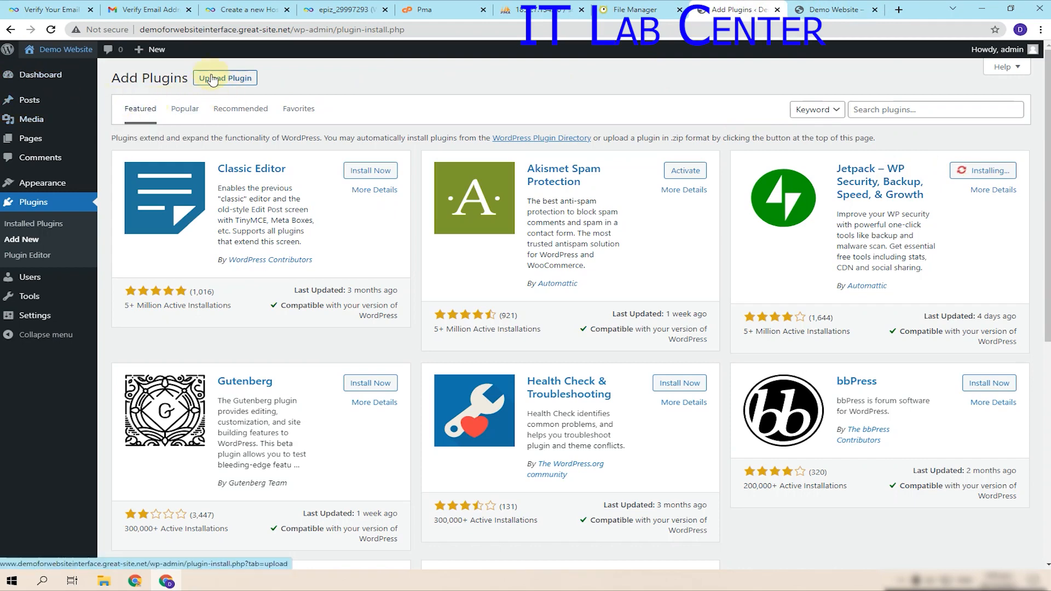
- Upload the Elementor v3.4.4 zip, which fails for exceeding upload_max_filesize
left_click(232, 81)
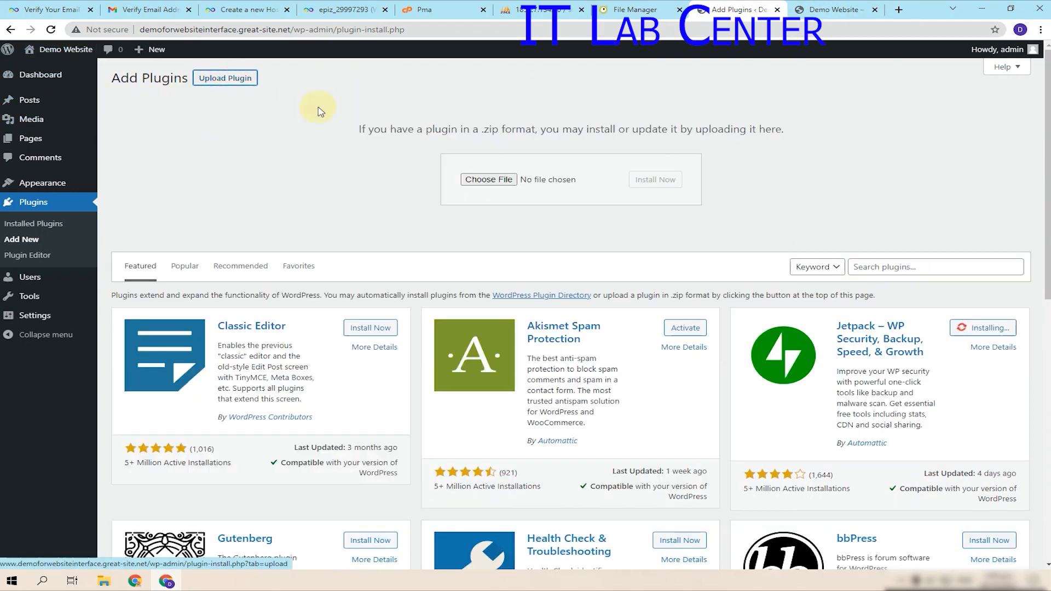
left_click(486, 181)
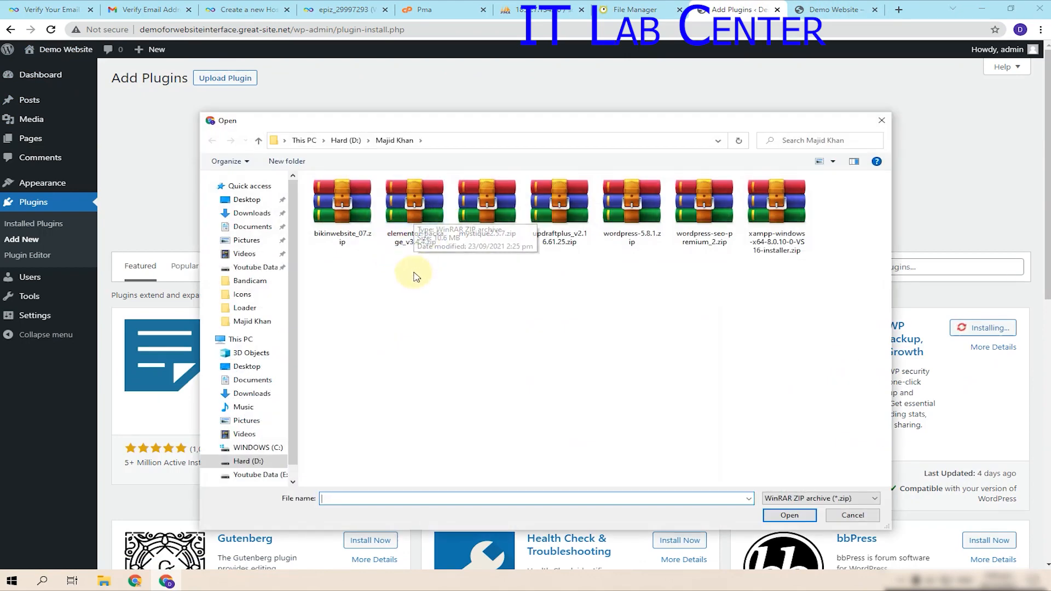
left_click(422, 221)
double_click(422, 221)
left_click(655, 181)
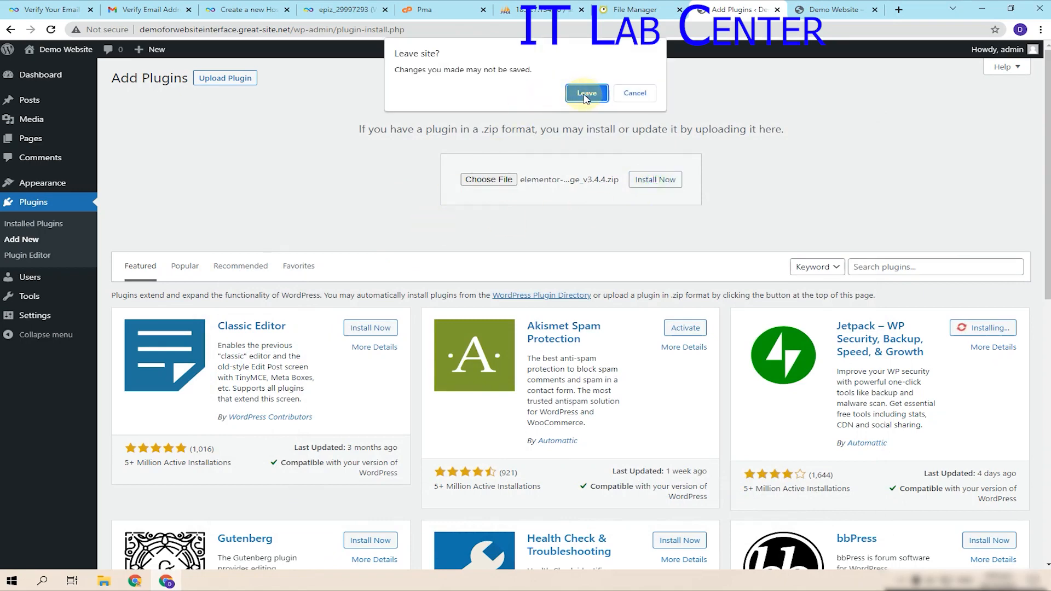
left_click(586, 95)
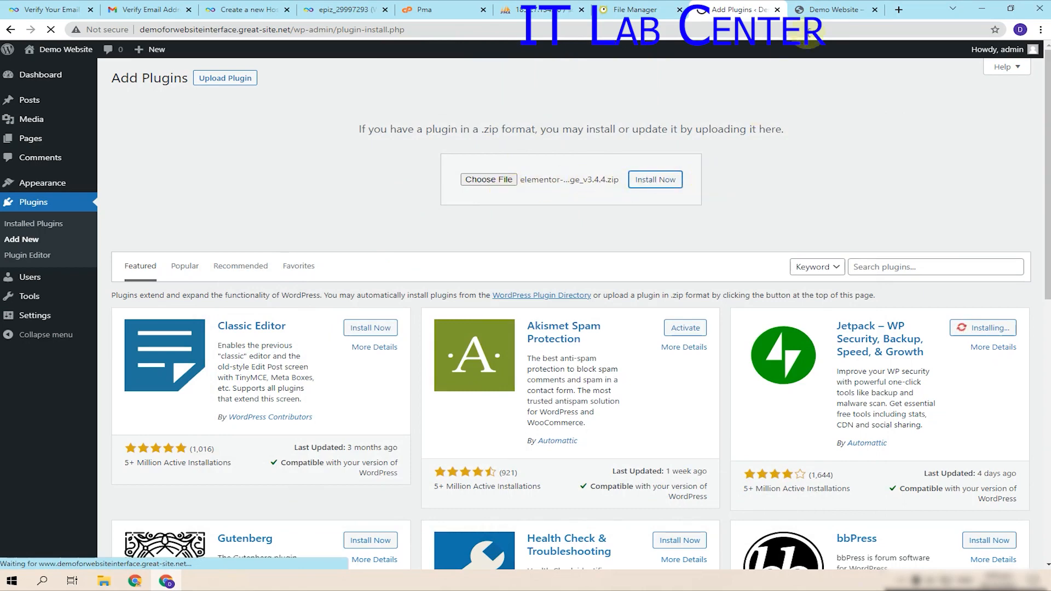
- Close the File Manager and phpMyAdmin tabs and go back from the upload error to Add Plugins
left_click(833, 10)
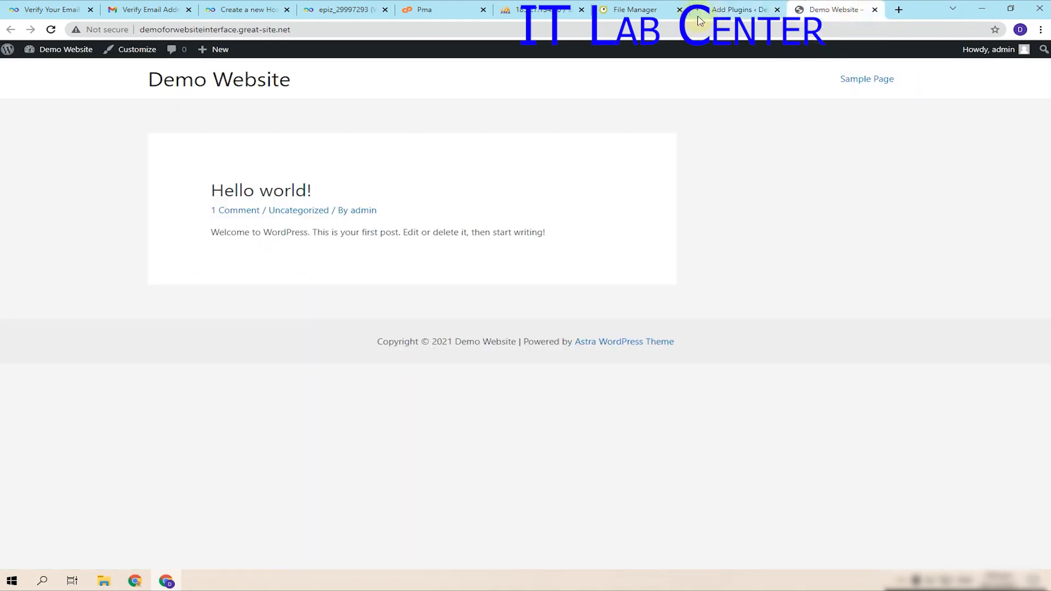
left_click(672, 12)
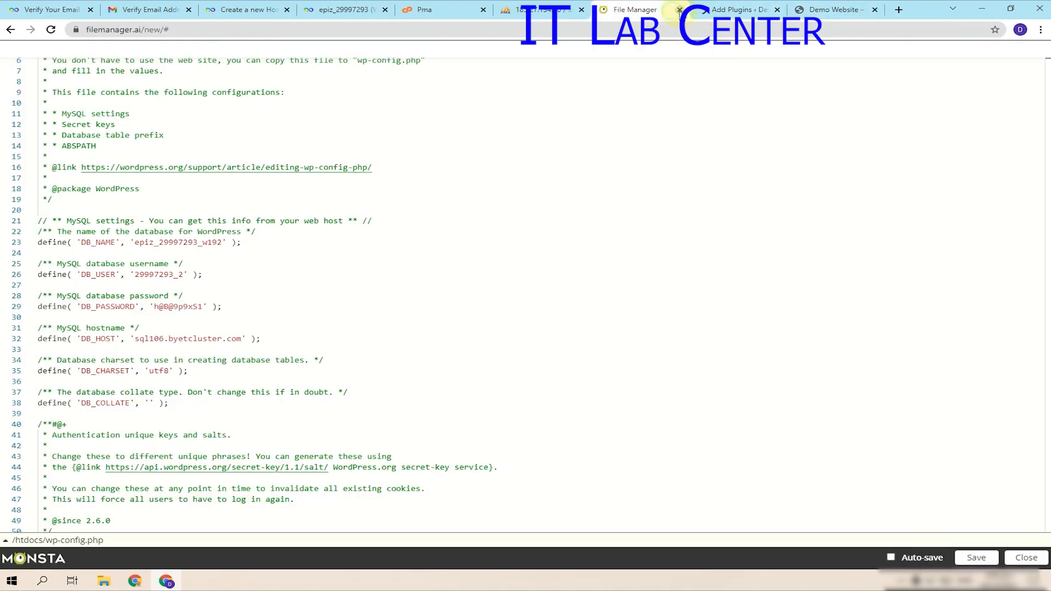
left_click(679, 11)
left_click(564, 14)
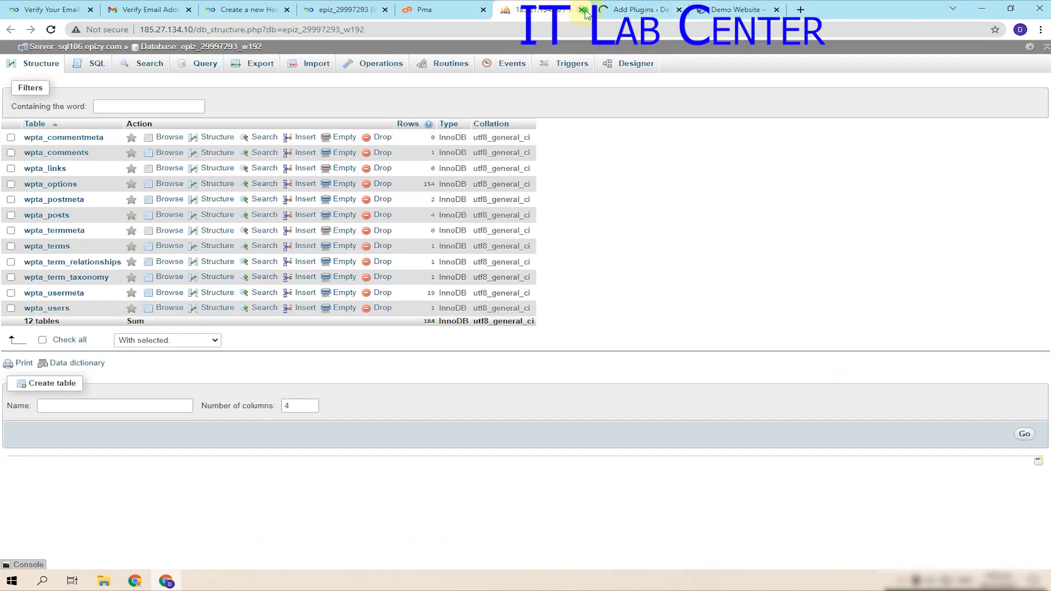
left_click(584, 10)
left_click(471, 11)
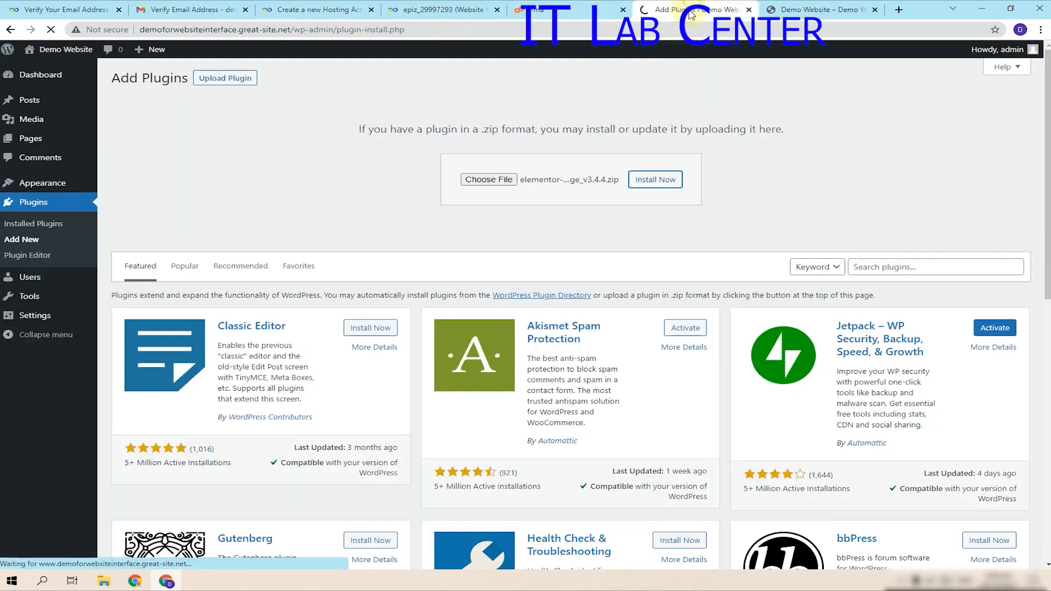
left_click(695, 10)
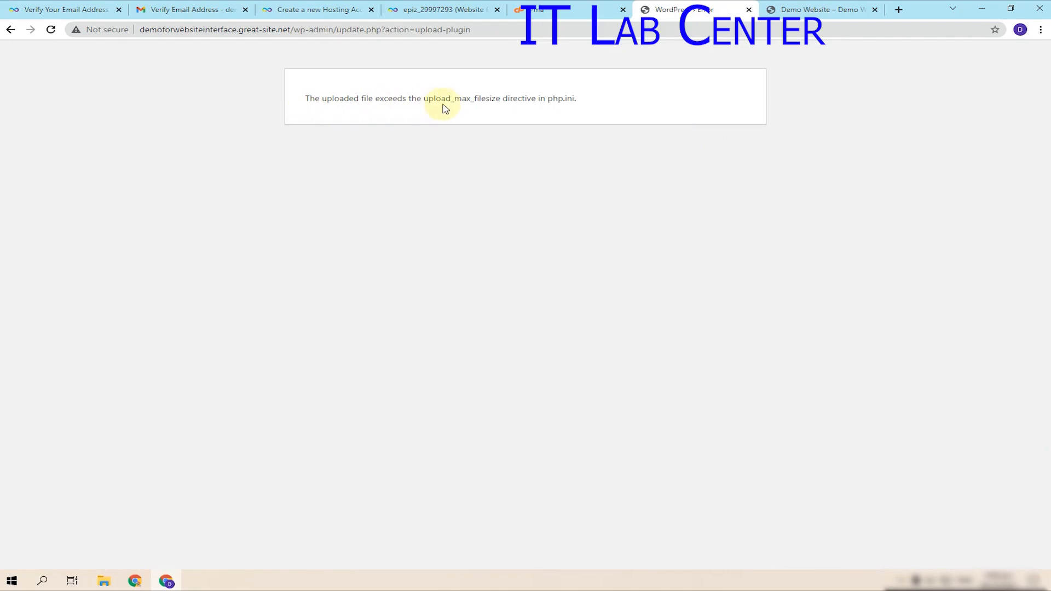
left_click(11, 29)
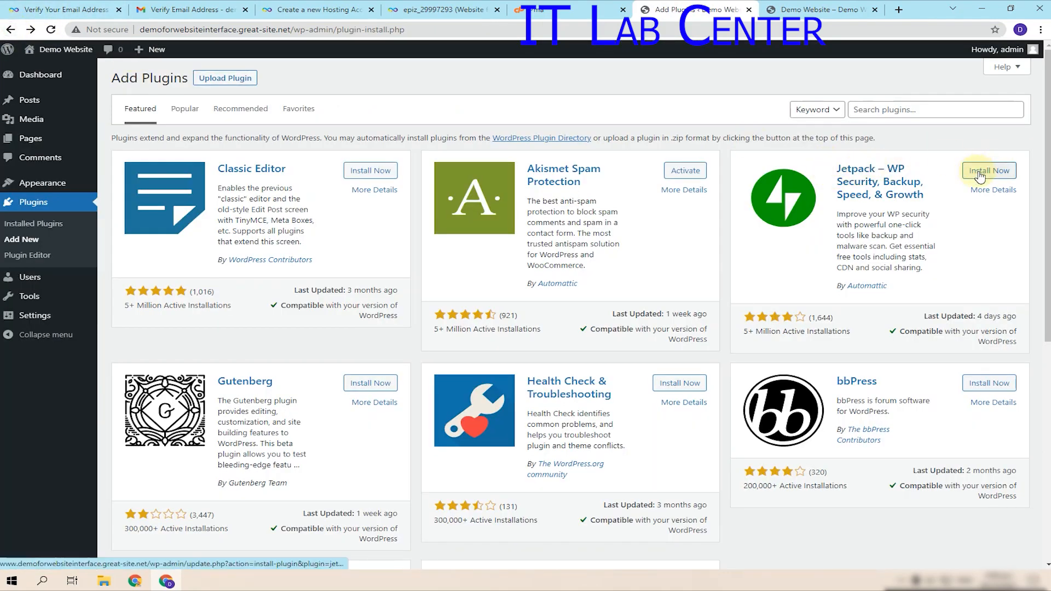
- Begin the plugin search with 'yo', close the extra Demo Website tabs, and view the InfinityFree account email
left_click(901, 106)
type("yost seo")
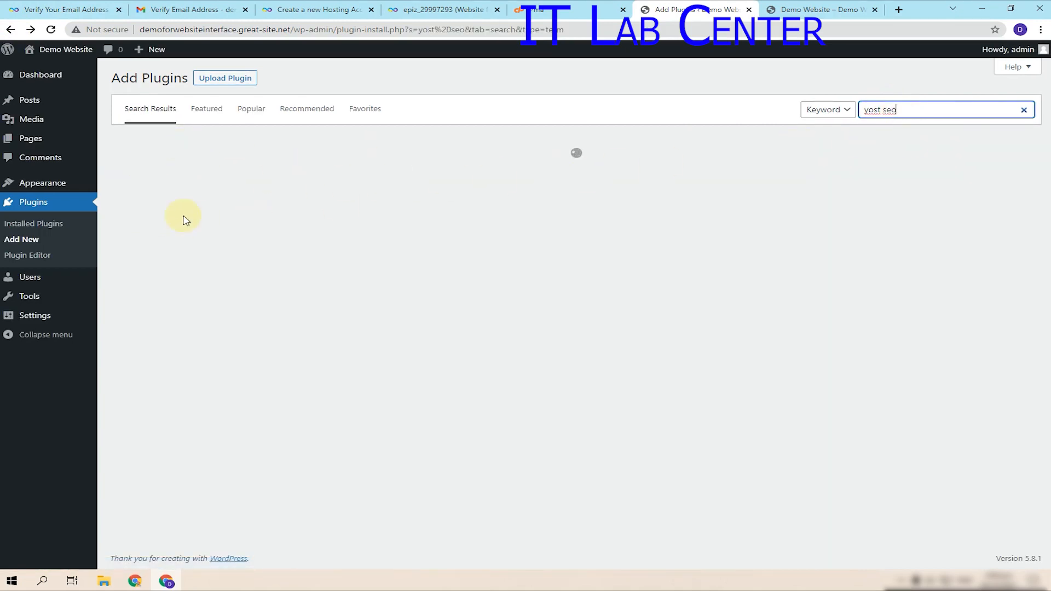
left_click(821, 9)
left_click(875, 9)
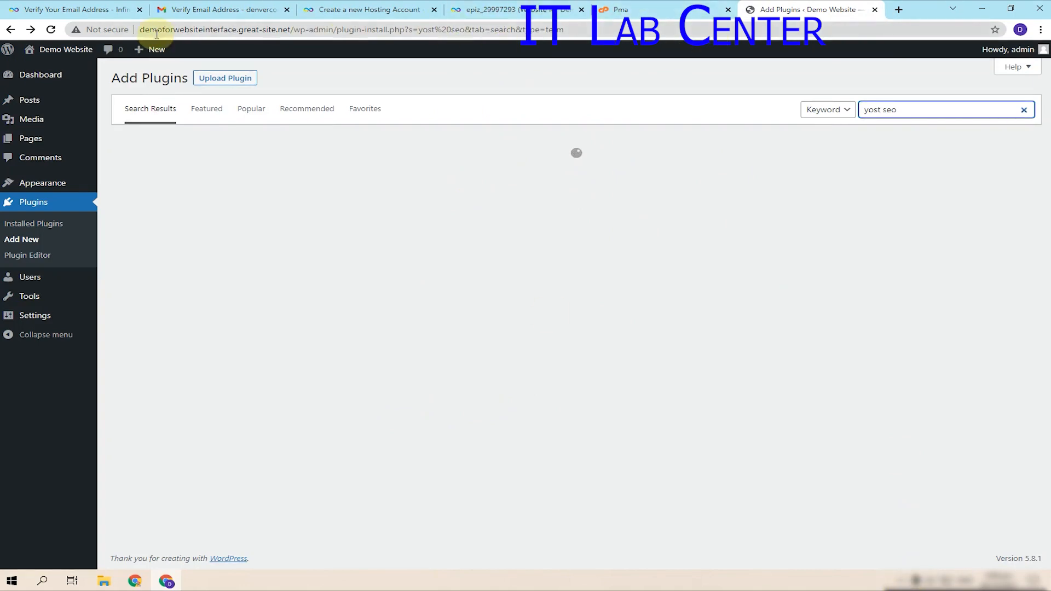
left_click(230, 9)
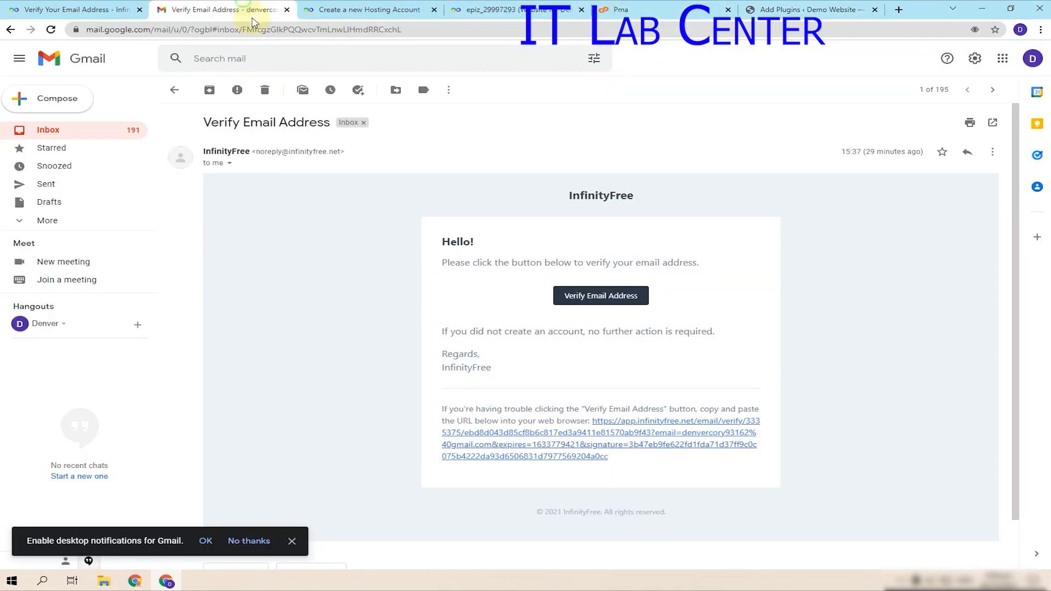
left_click(177, 92)
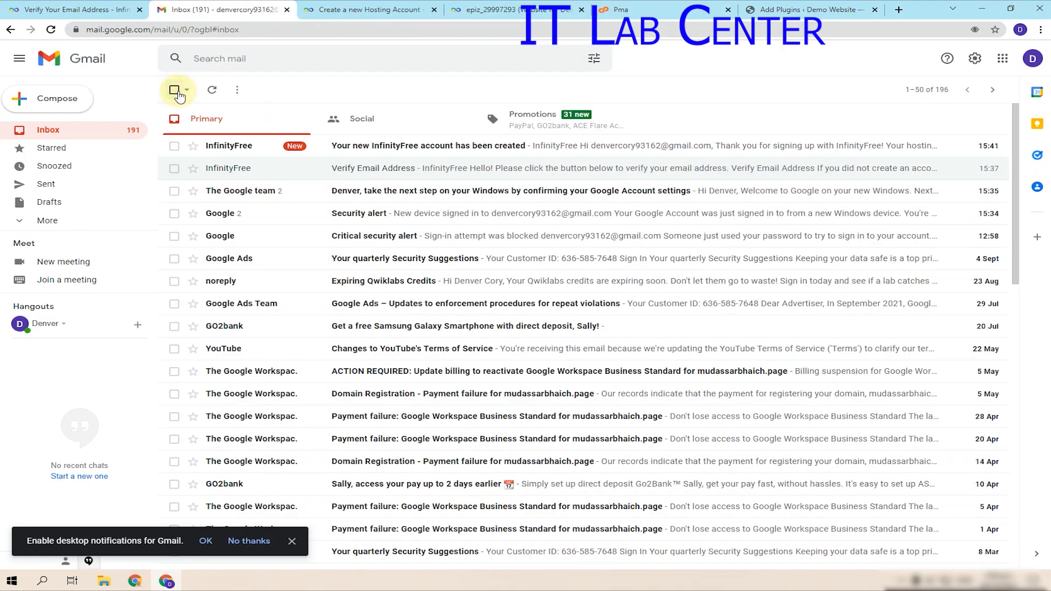
left_click(401, 146)
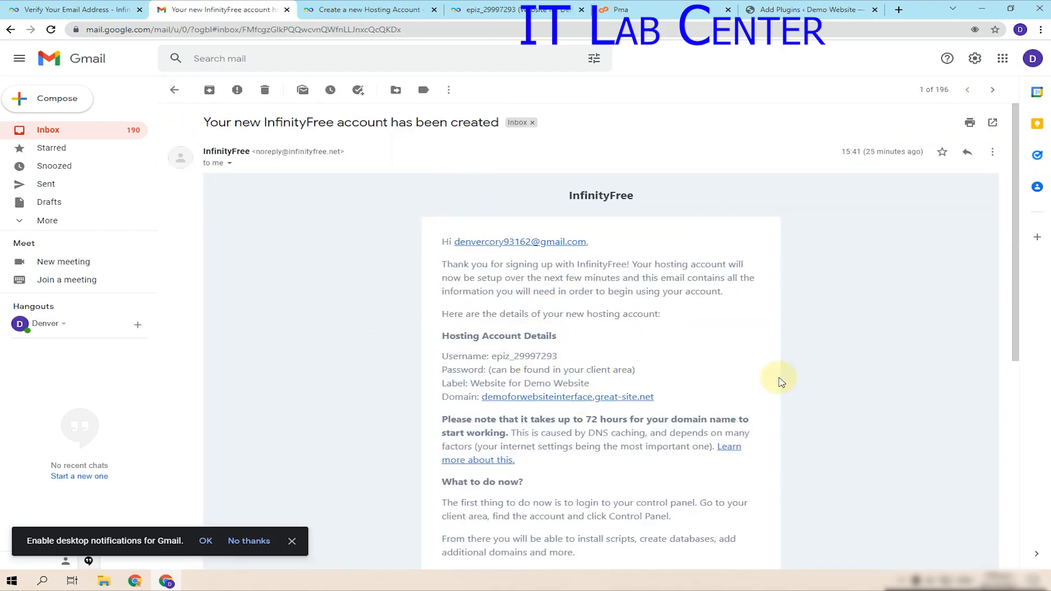
- Change the plugin search term to 'yostseo', which finds nothing
left_click(749, 8)
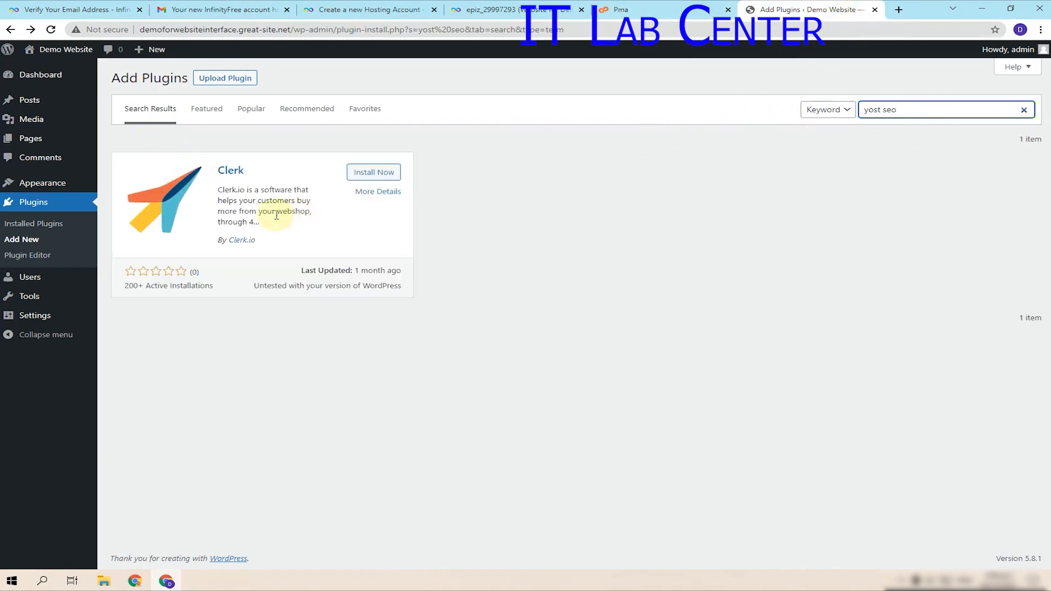
key("BackSpace")
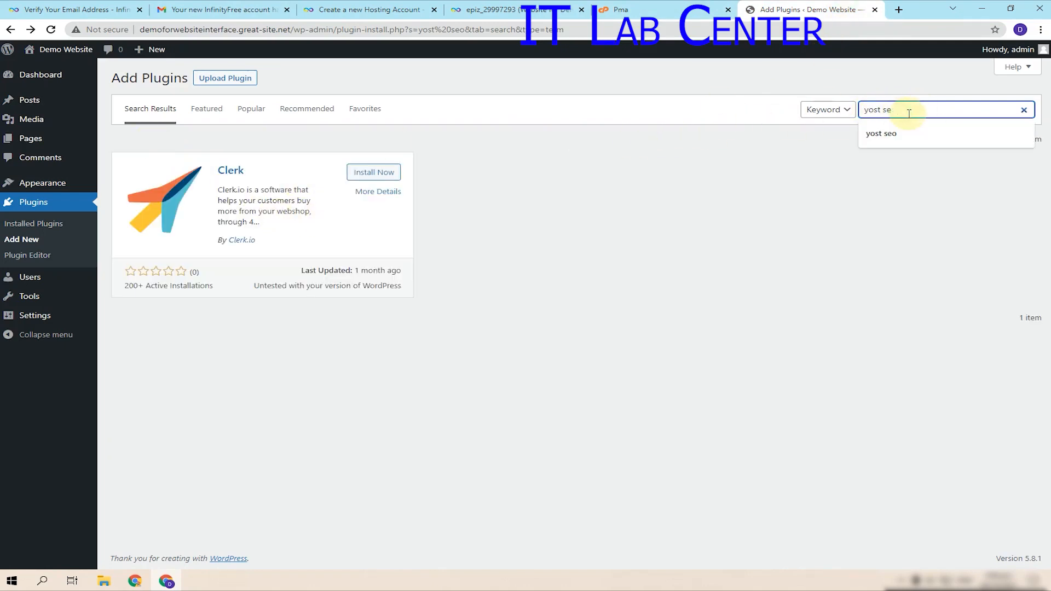
key("BackSpace")
type("seo")
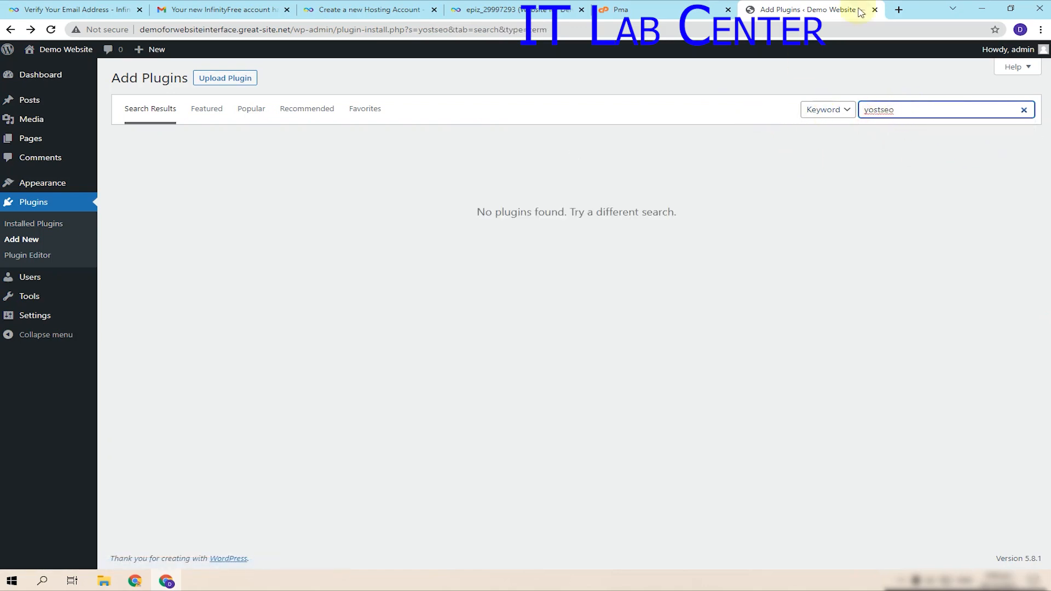
- Google 'yost seo' in a new tab to find the correct spelling, Yoast
left_click(898, 7)
type("yost seo")
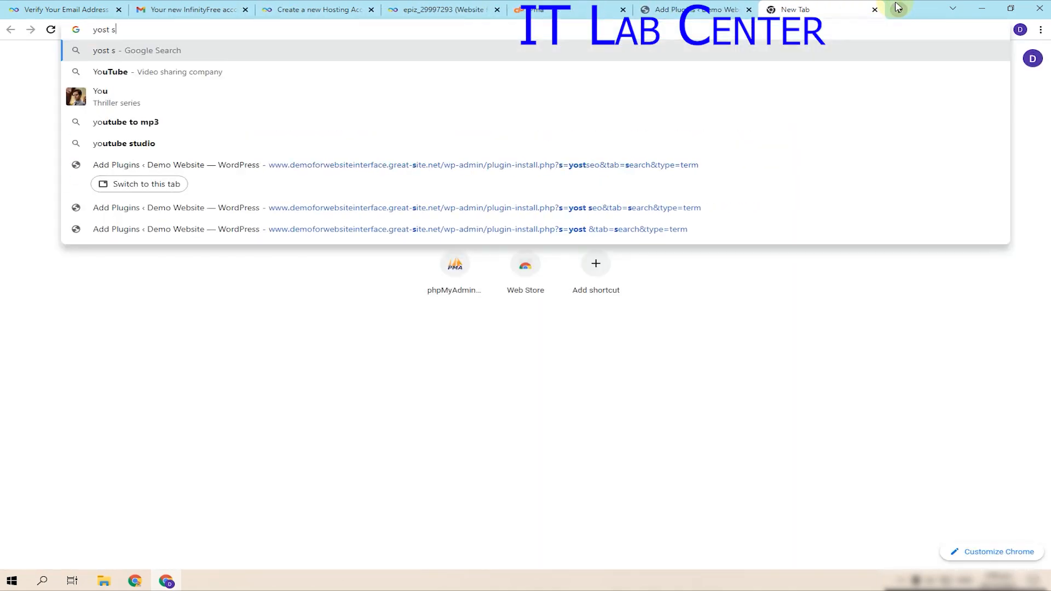
key("Return")
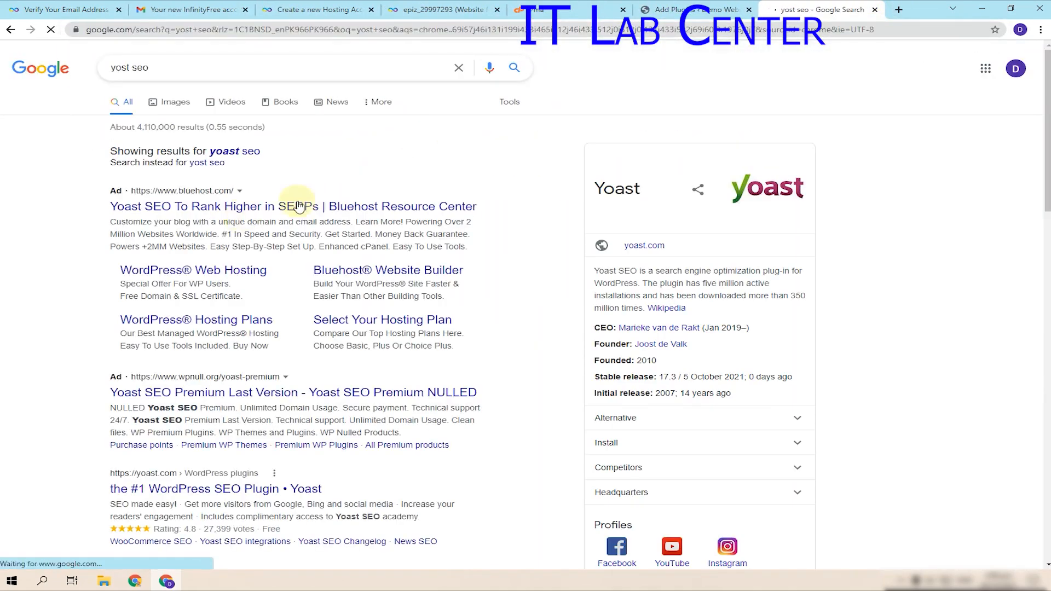
left_click_drag(590, 191, 657, 186)
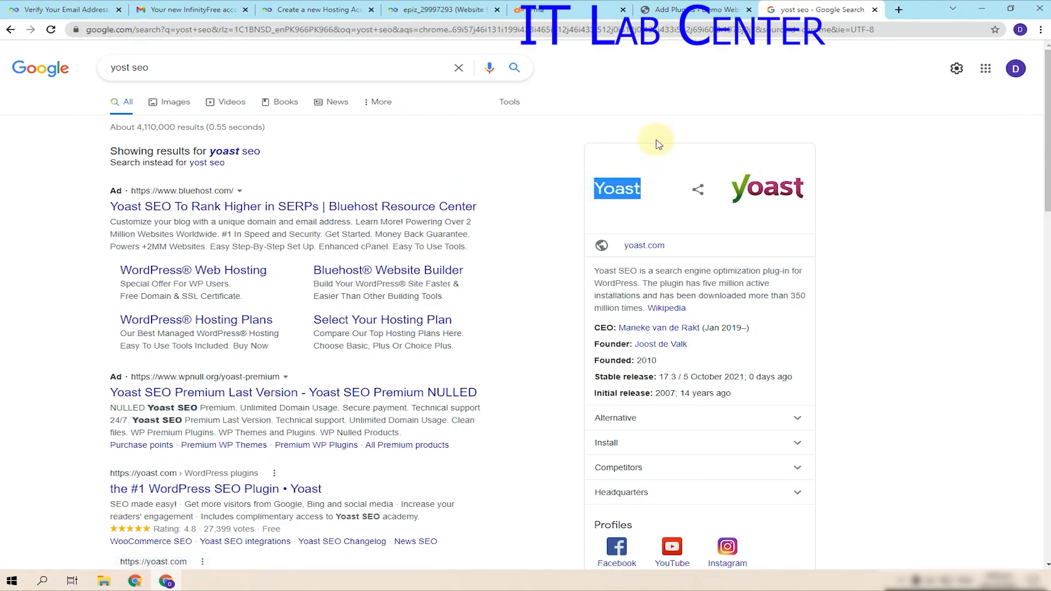
left_click(695, 9)
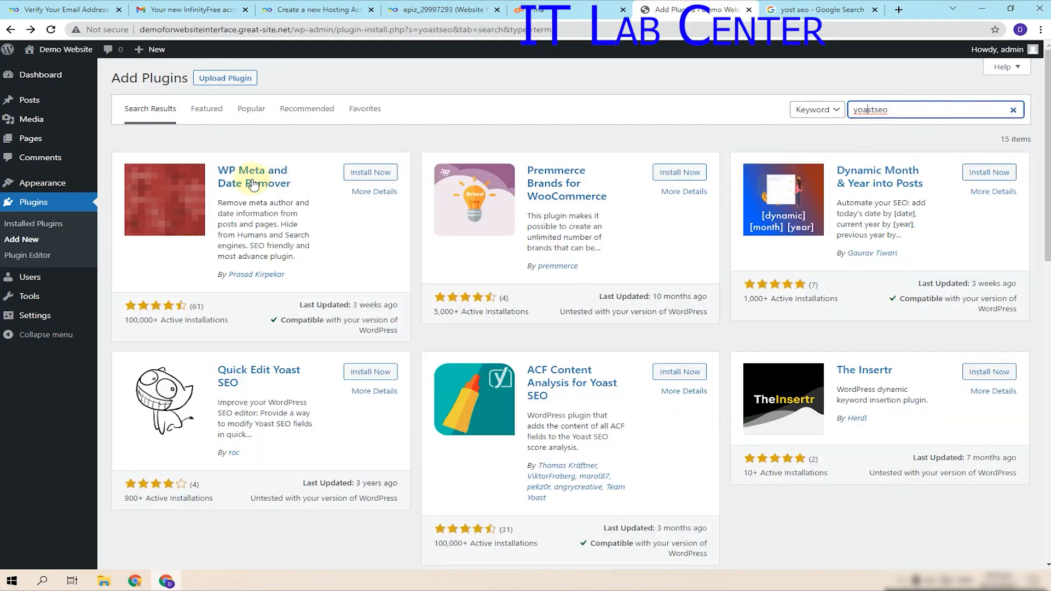
- Correct the plugin search to 'yoast seo' and install Yoast SEO
scroll(627, 393, "down", 4)
scroll(383, 446, "down", 10)
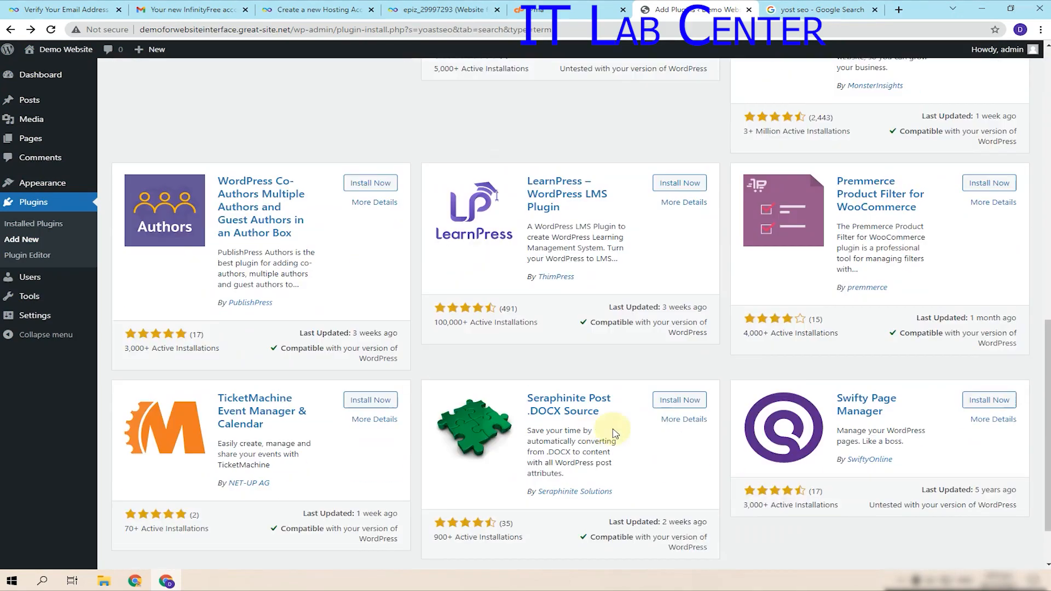
left_click_drag(1048, 480, 1047, 186)
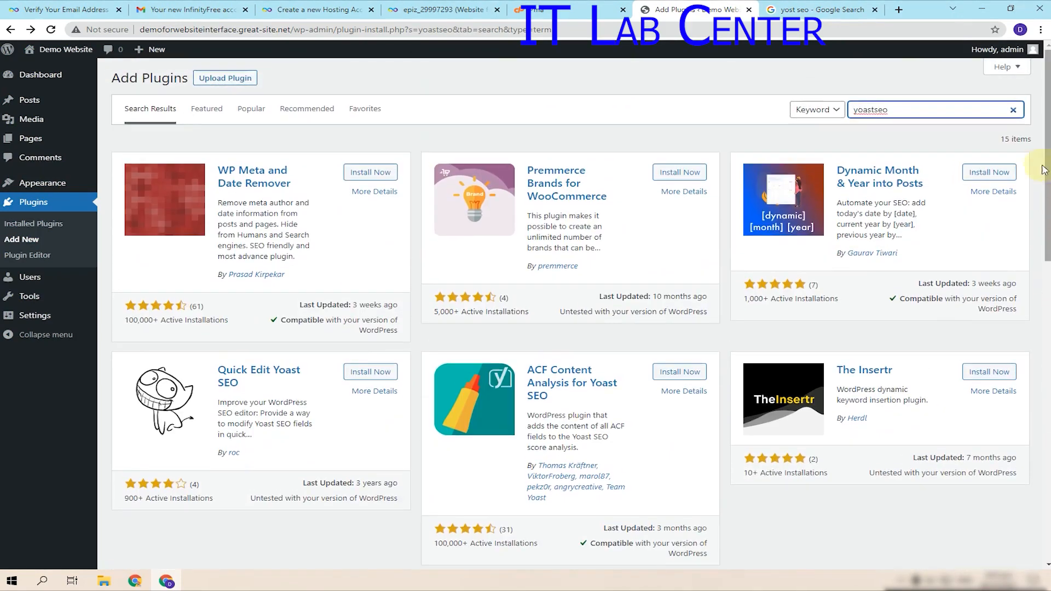
left_click(878, 110)
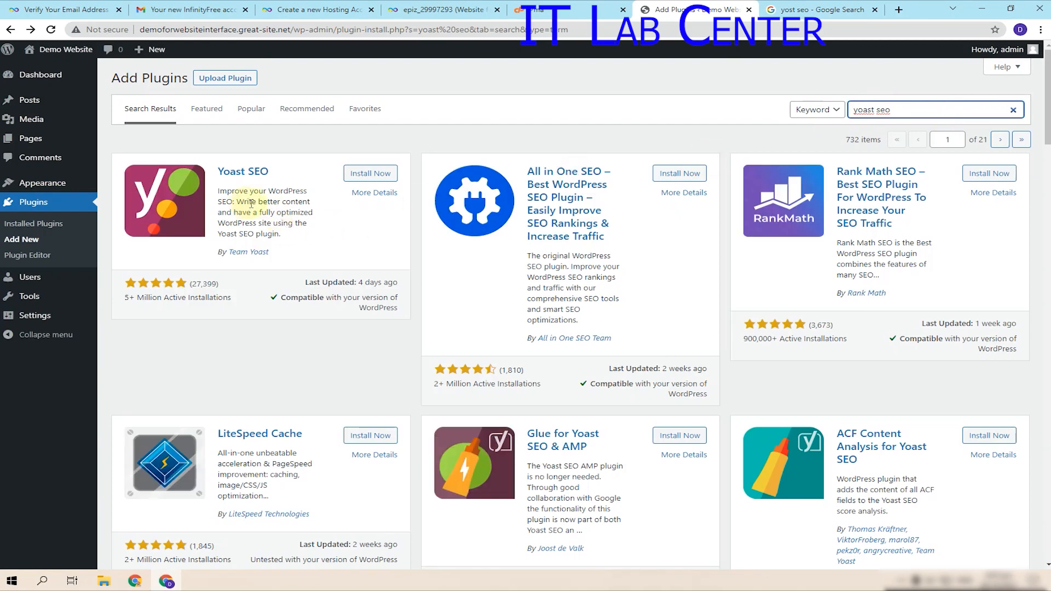
left_click(370, 179)
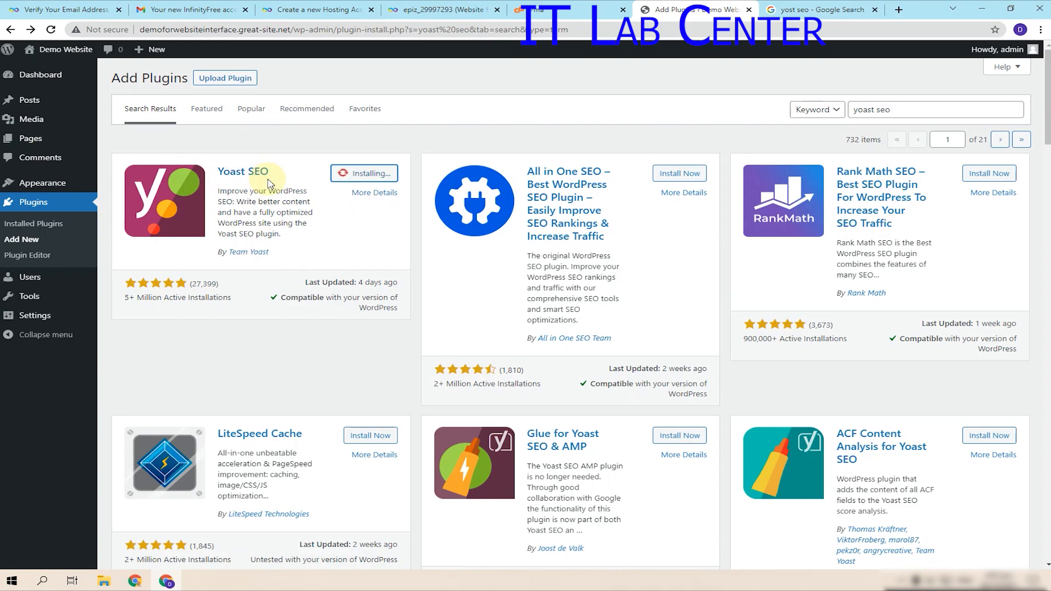
- Close the Google and phpMyAdmin tabs and open the site Dashboard in a new tab
left_click(860, 15)
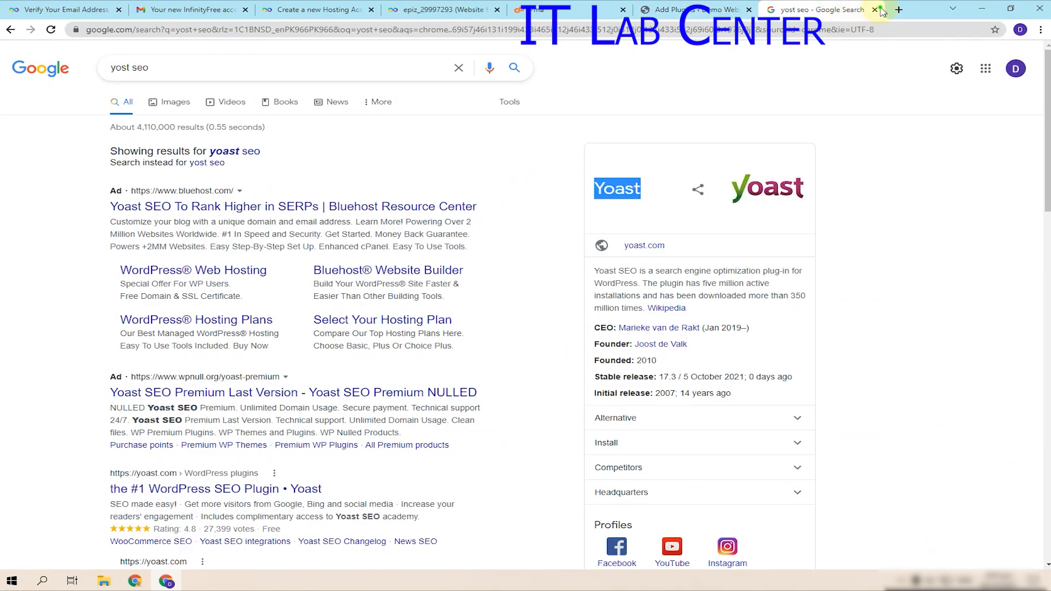
left_click(876, 10)
left_click(680, 7)
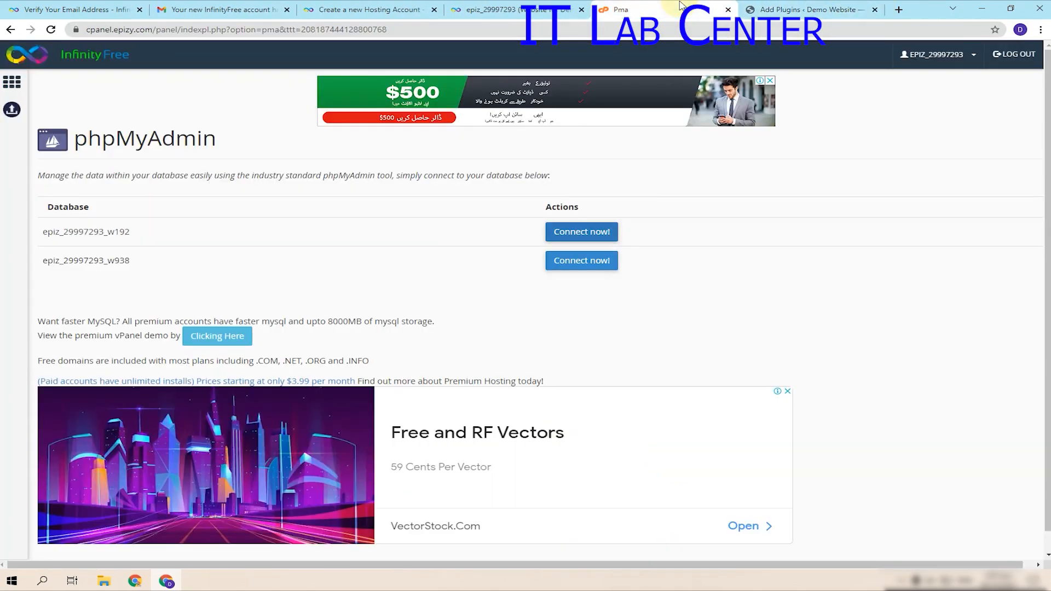
left_click(794, 10)
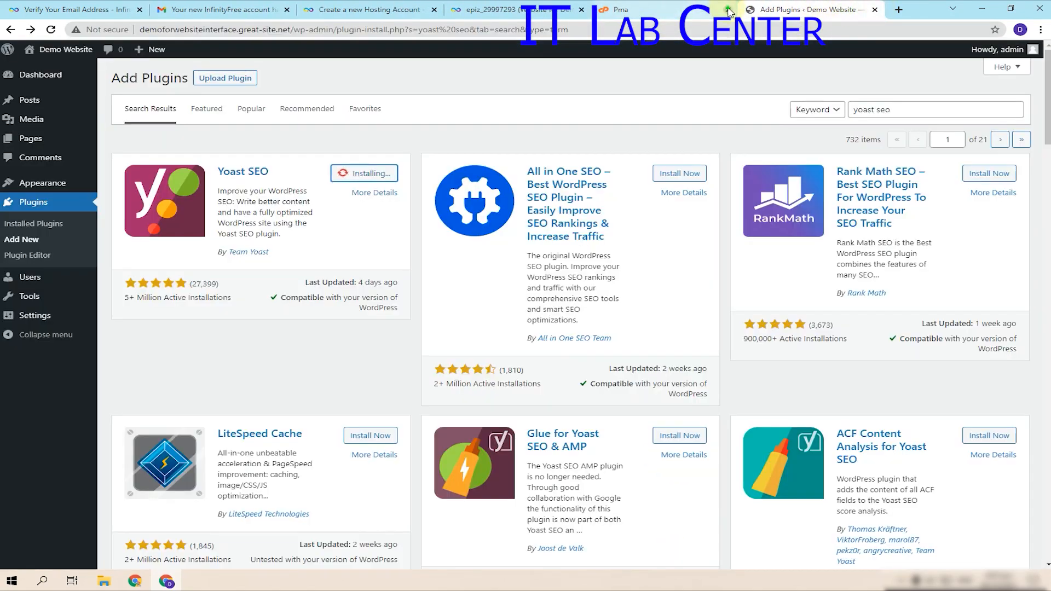
left_click(728, 9)
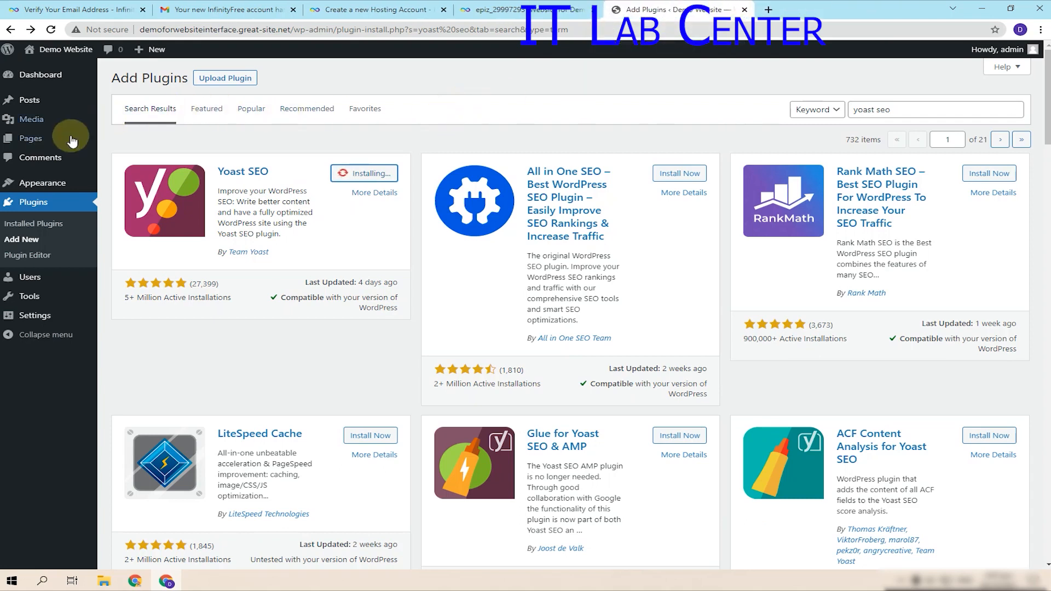
mouse_move(63, 50)
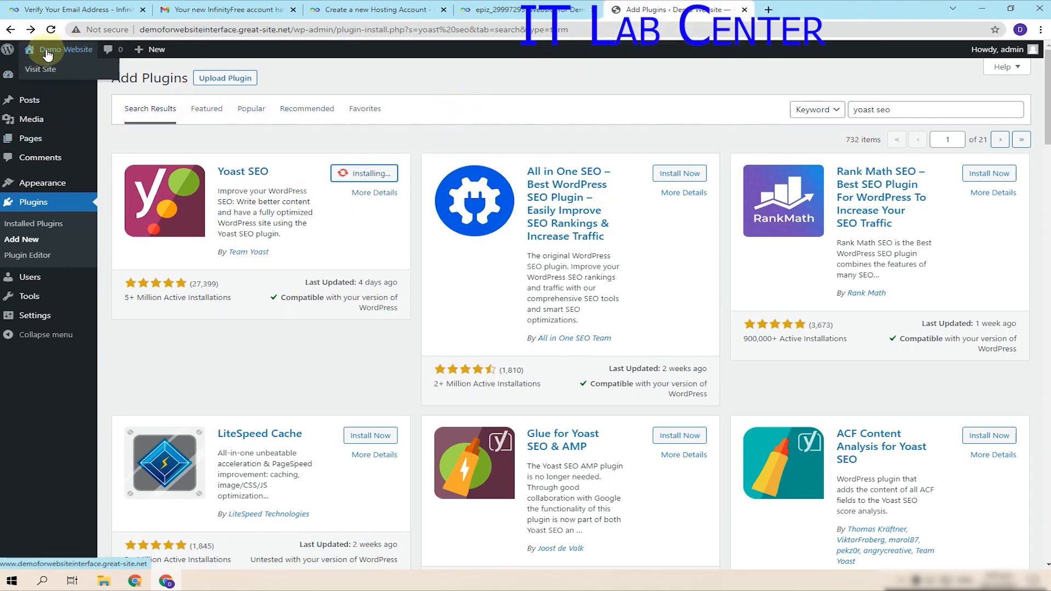
middle_click(32, 82)
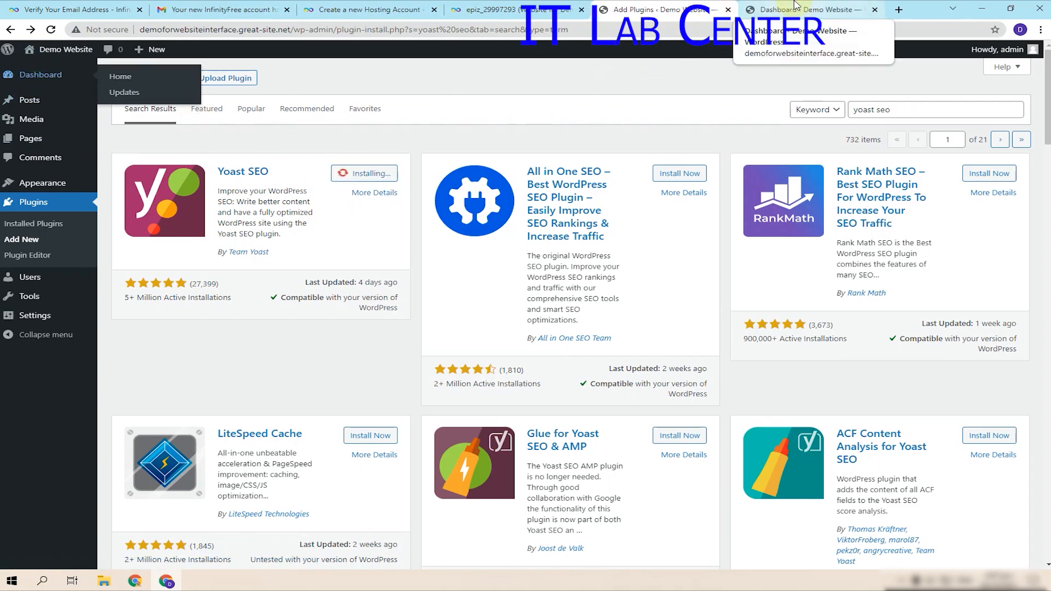
left_click(795, 6)
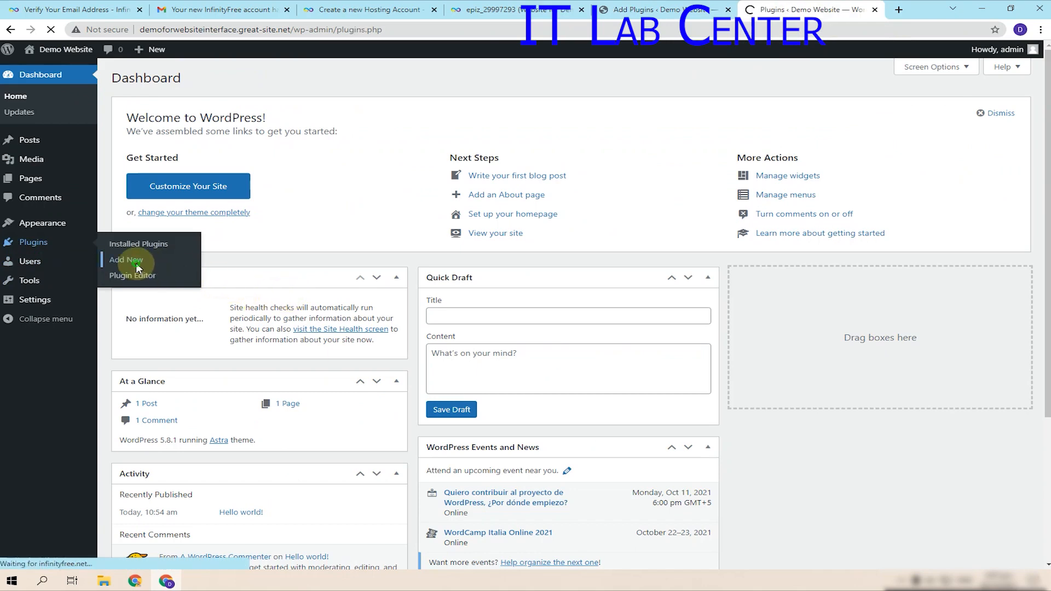
- Search Plugins > Add New for 'elementor' and install Elementor Website Builder
left_click(138, 244)
left_click(200, 76)
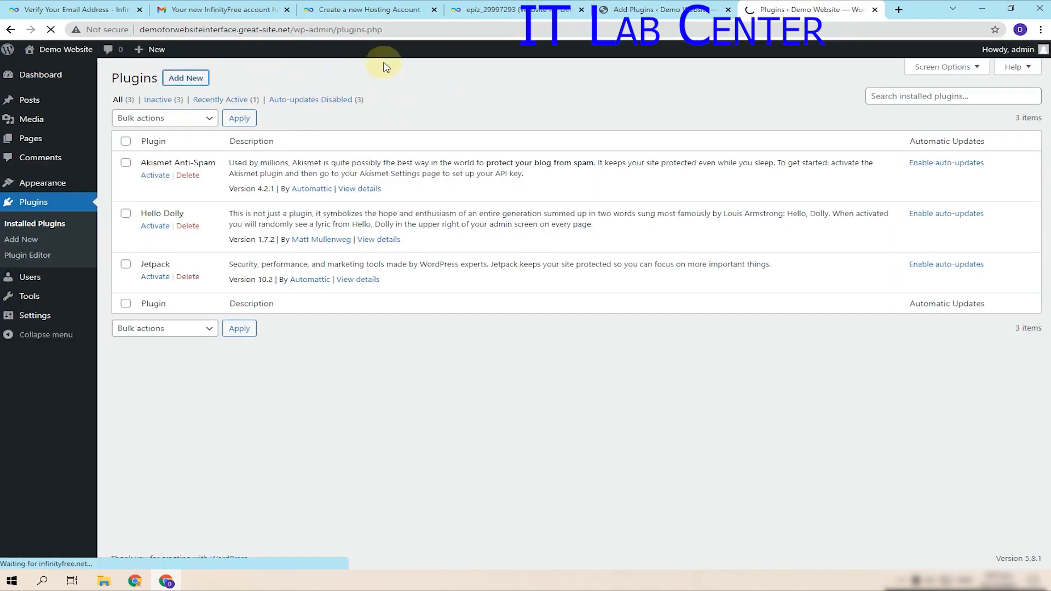
left_click(666, 7)
left_click(808, 7)
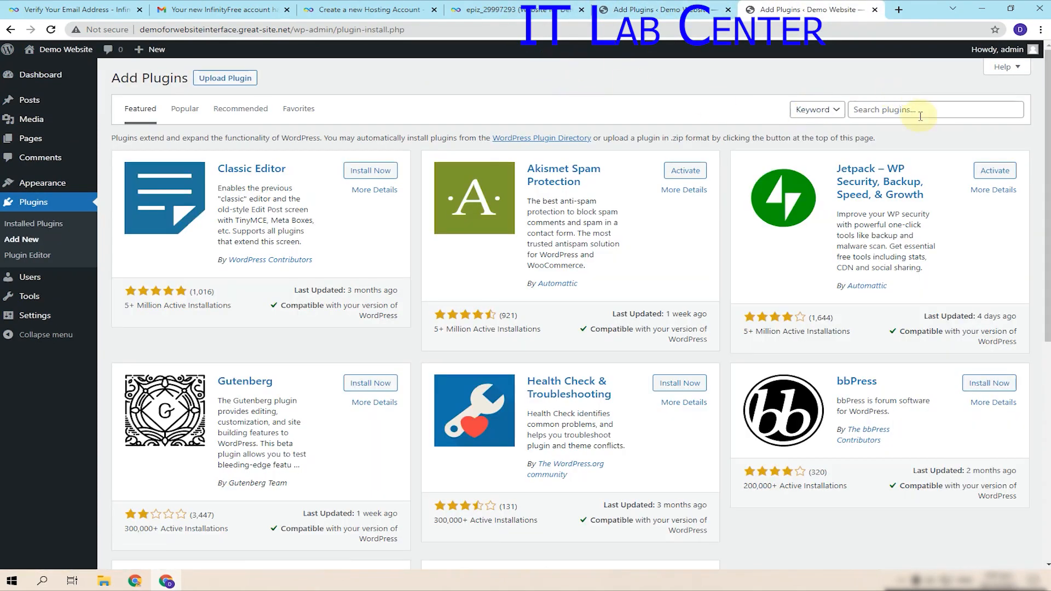
left_click(920, 116)
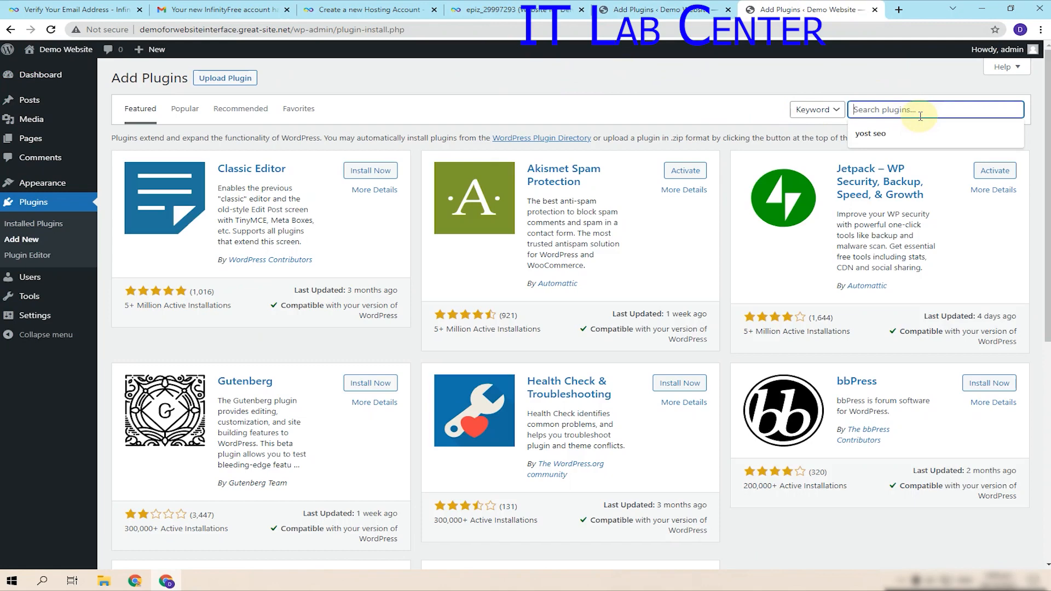
type("elementor")
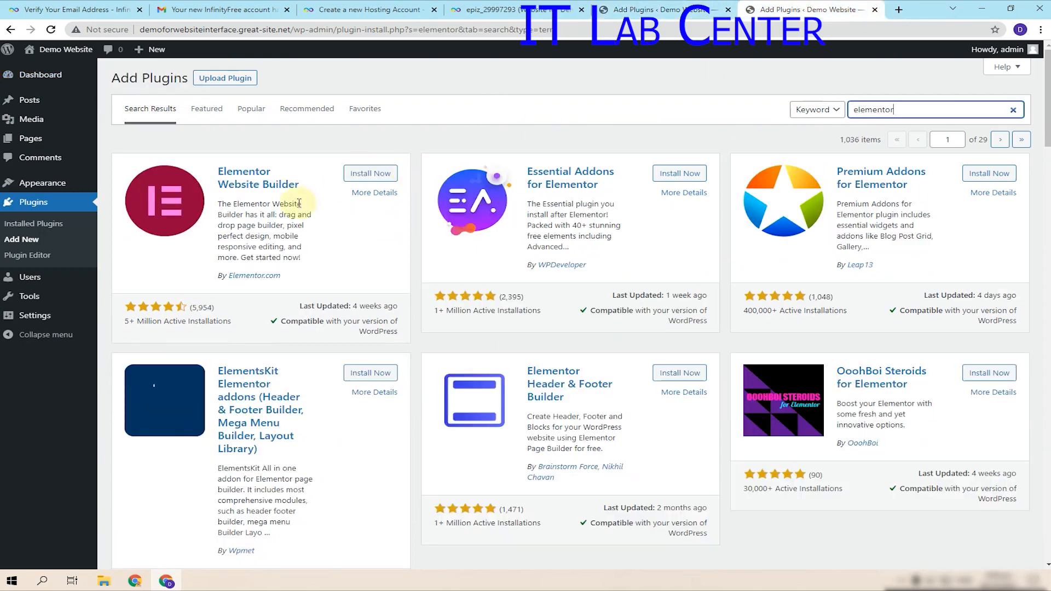
left_click(380, 173)
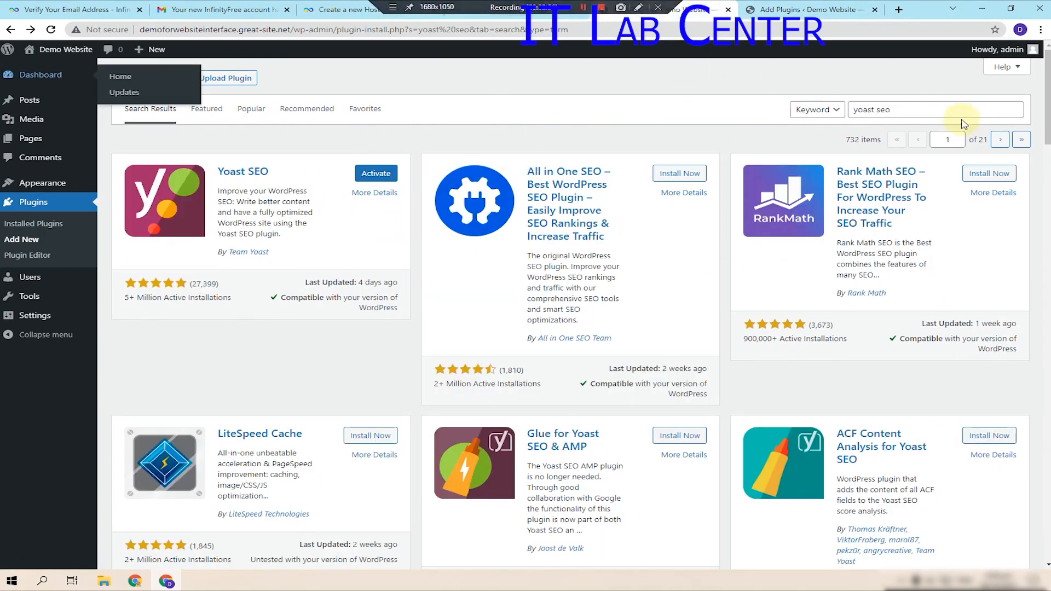
- Replace 'yoast seo' with 'updaraf' in the plugin search, then clear the misspelled term
triple_click(859, 114)
key("BackSpace")
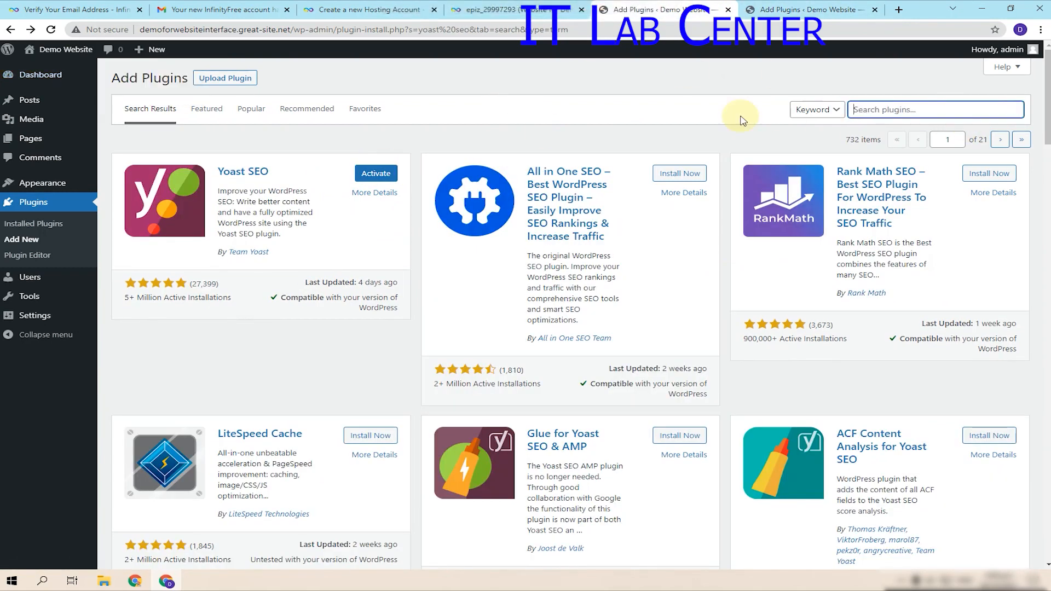
type("updara")
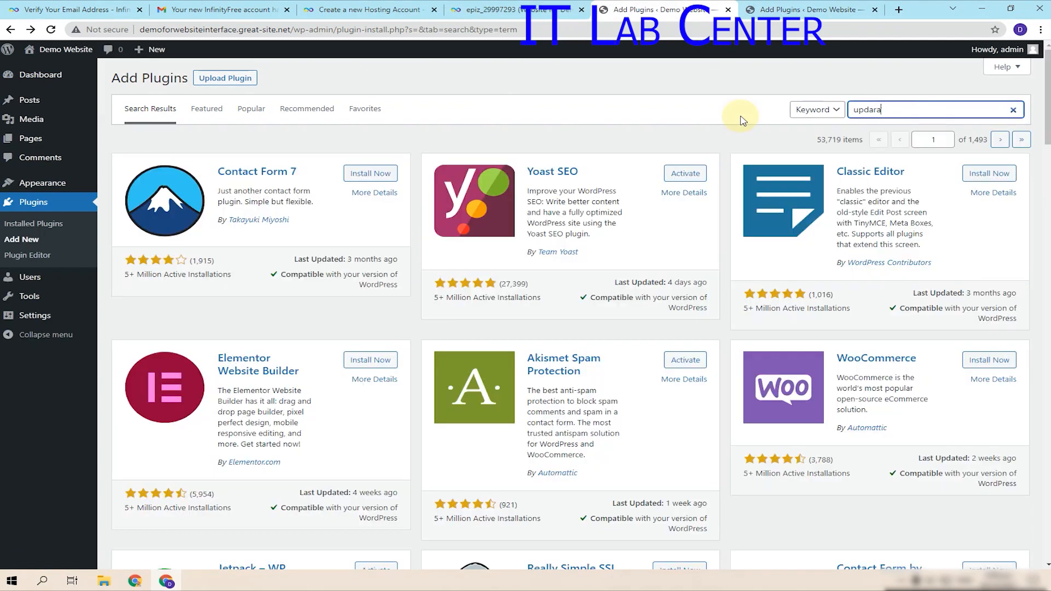
key("BackSpace")
type("ftplus")
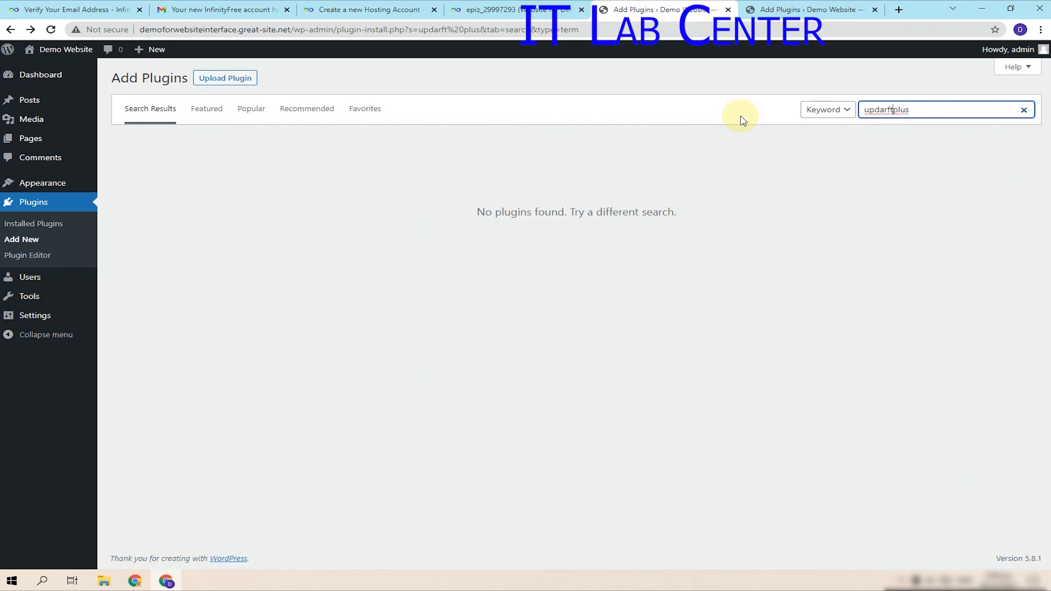
key("BackSpace")
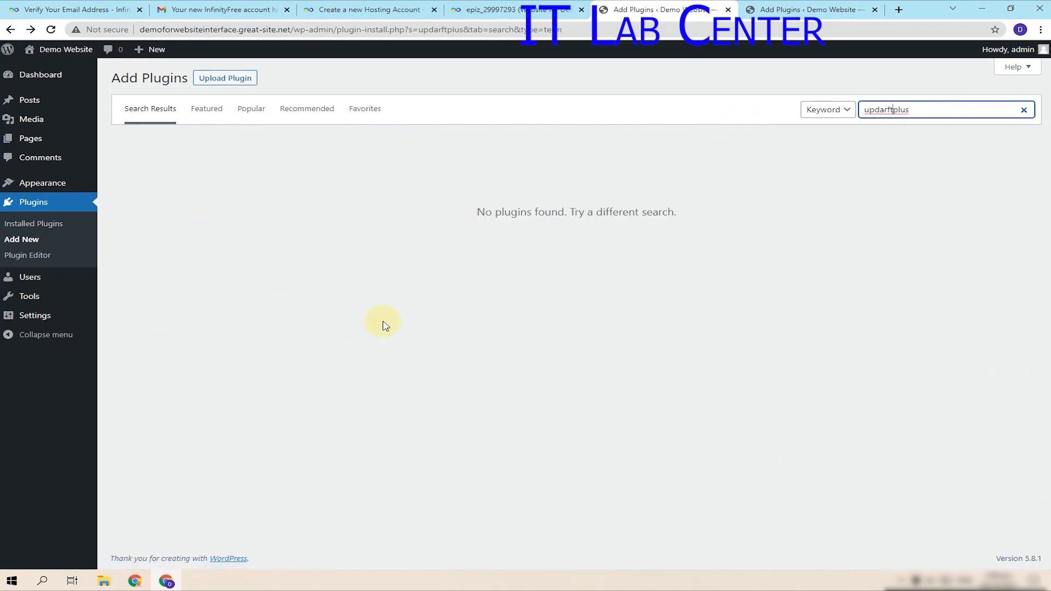
left_click(928, 111)
key("BackSpace")
key("BackSpace")
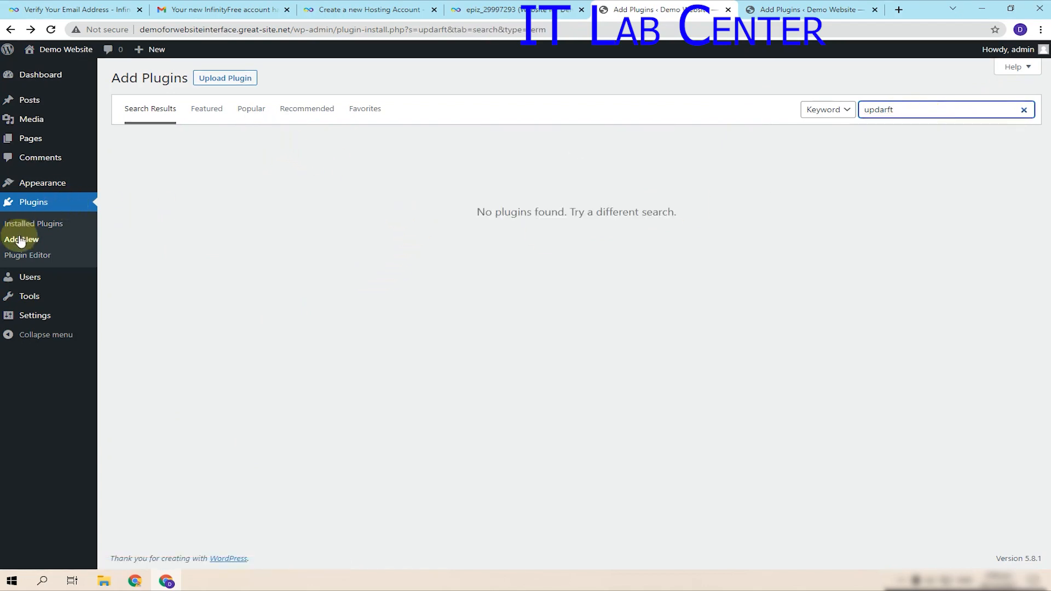
left_click_drag(900, 110, 837, 118)
key("BackSpace")
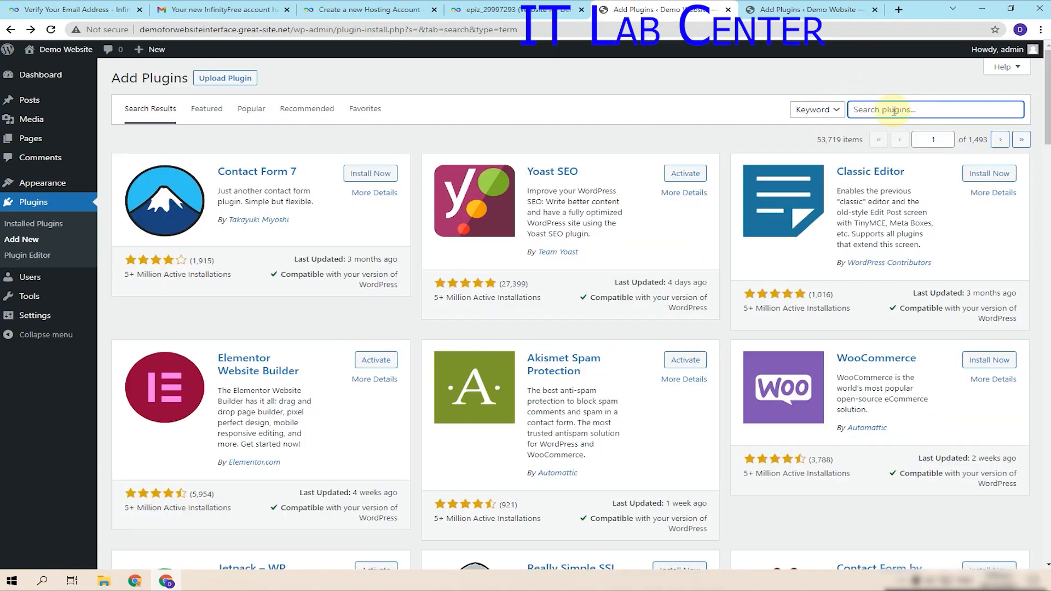
left_click(894, 111)
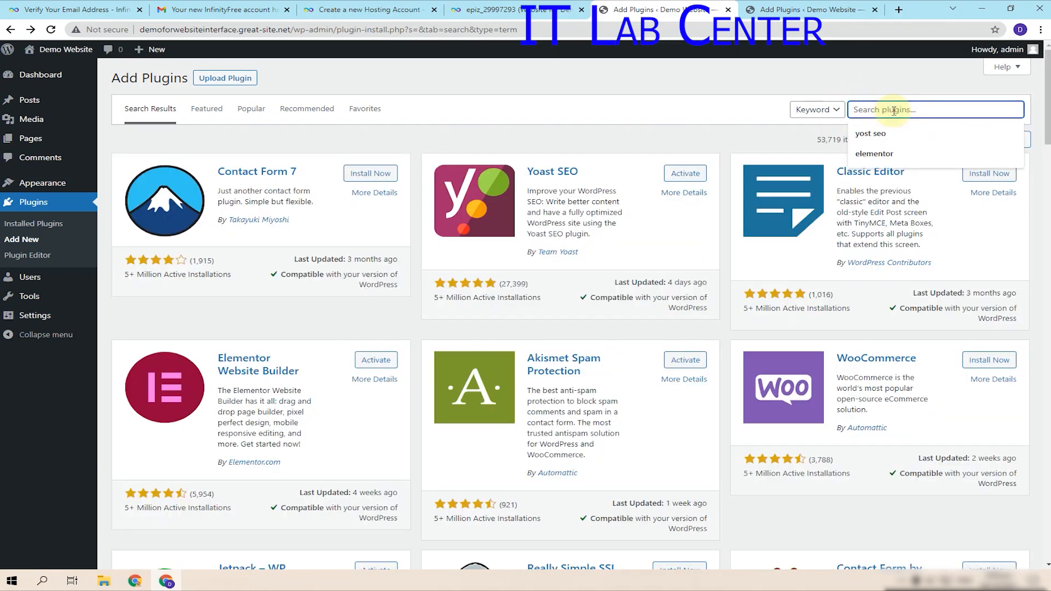
- Search plugins for 'ssl', then install and activate Flexible SSL for CloudFlare
type("sl")
key("BackSpace")
key("BackSpace")
type("sl")
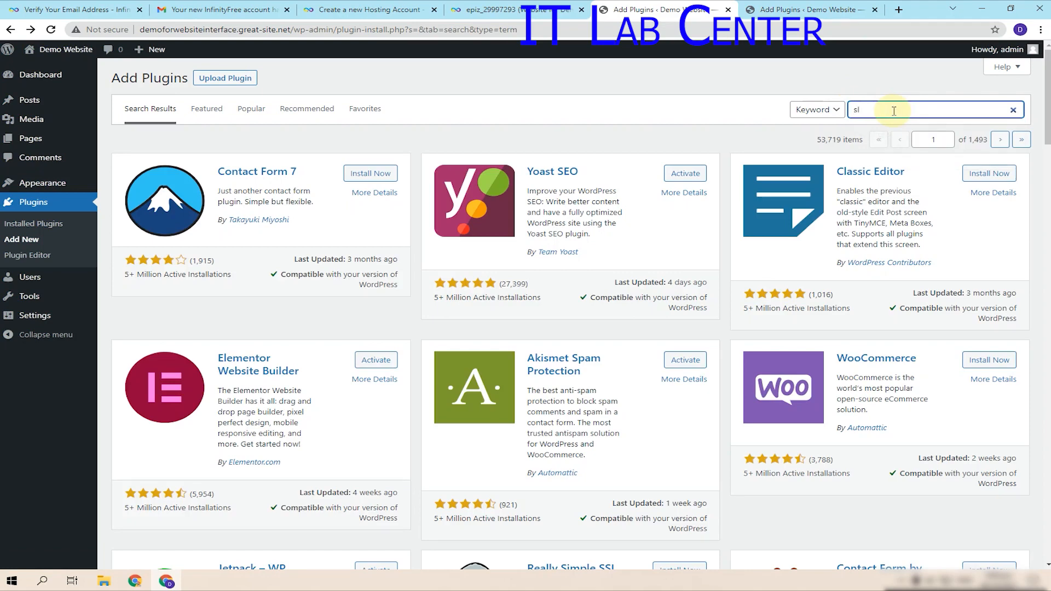
key("BackSpace")
type("sl")
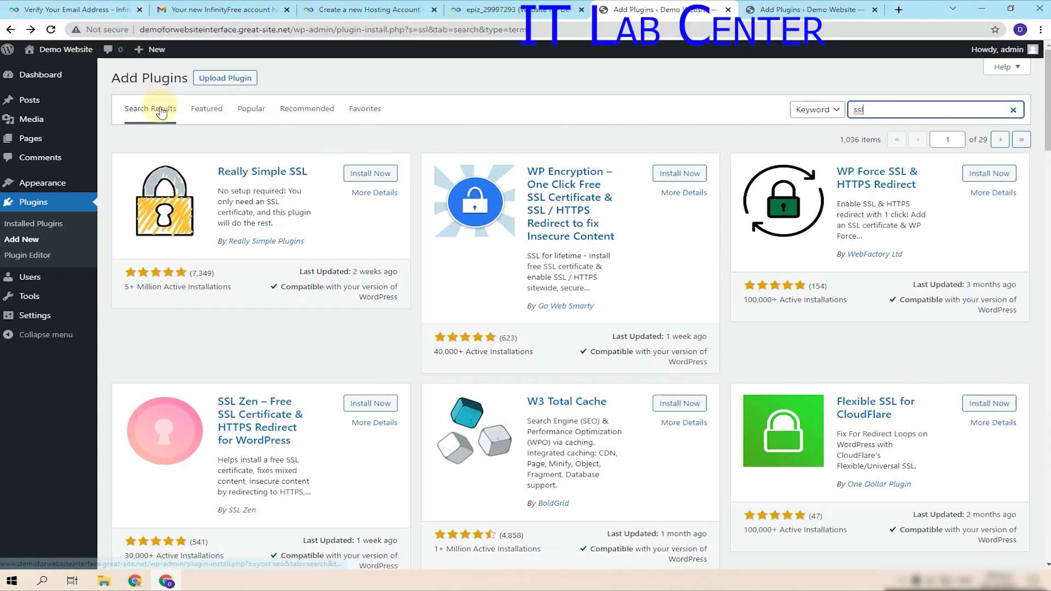
left_click(987, 401)
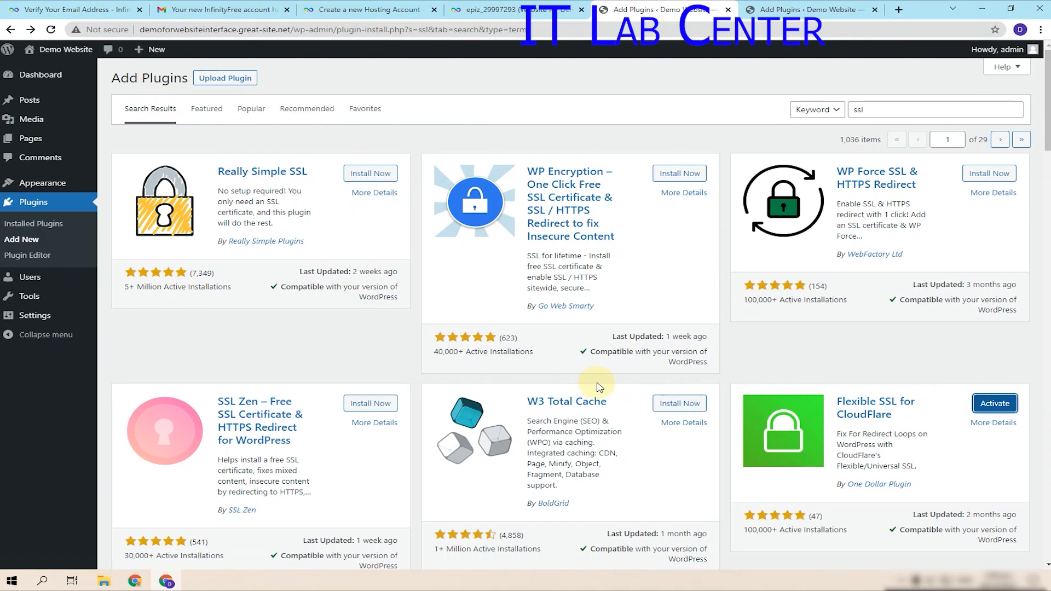
left_click(992, 404)
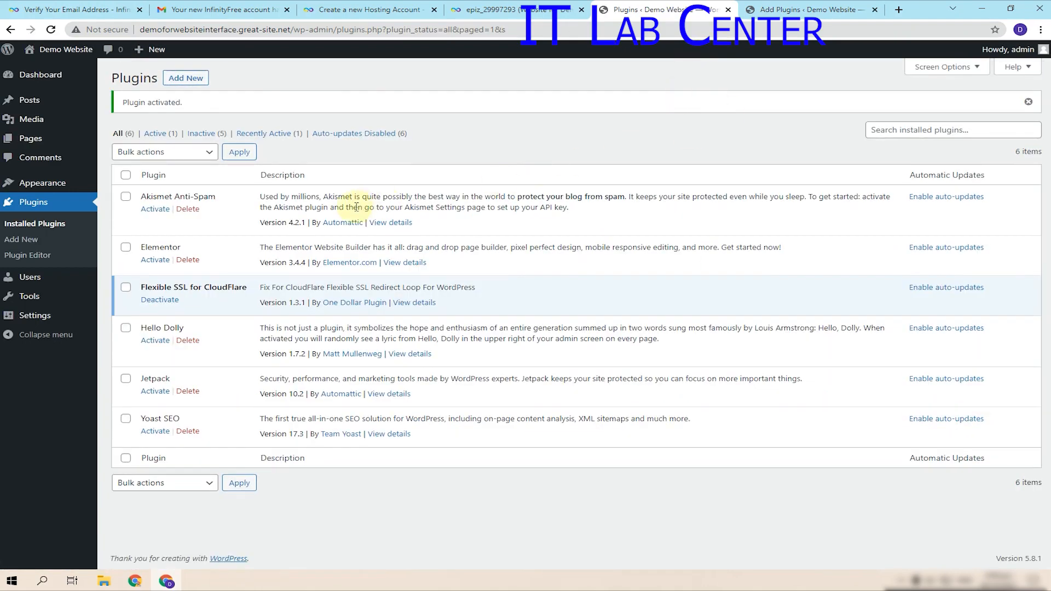
- Activate Yoast SEO on the Installed Plugins list
left_click(156, 392)
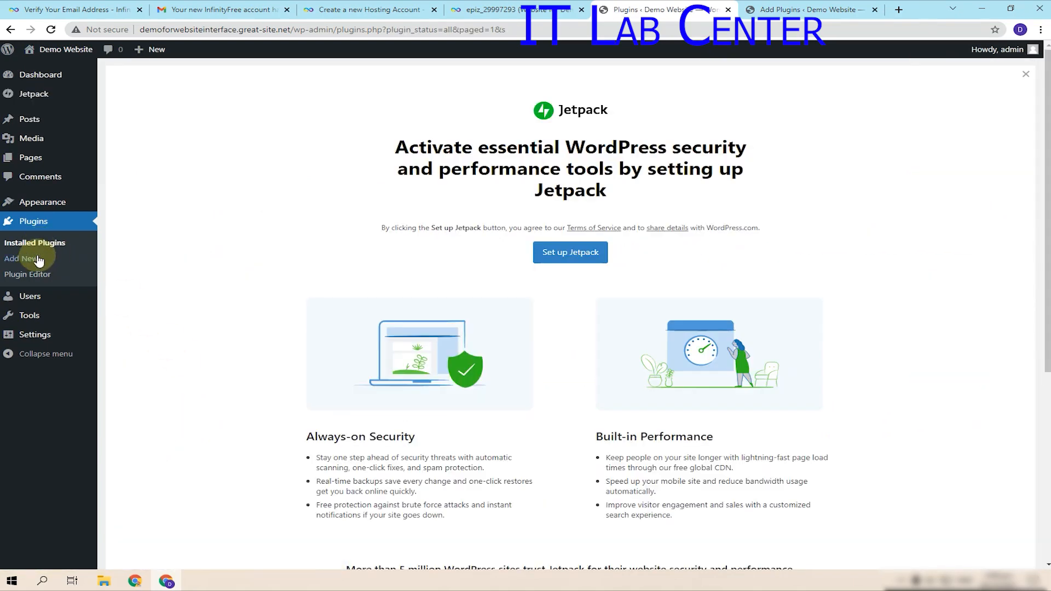
left_click(52, 243)
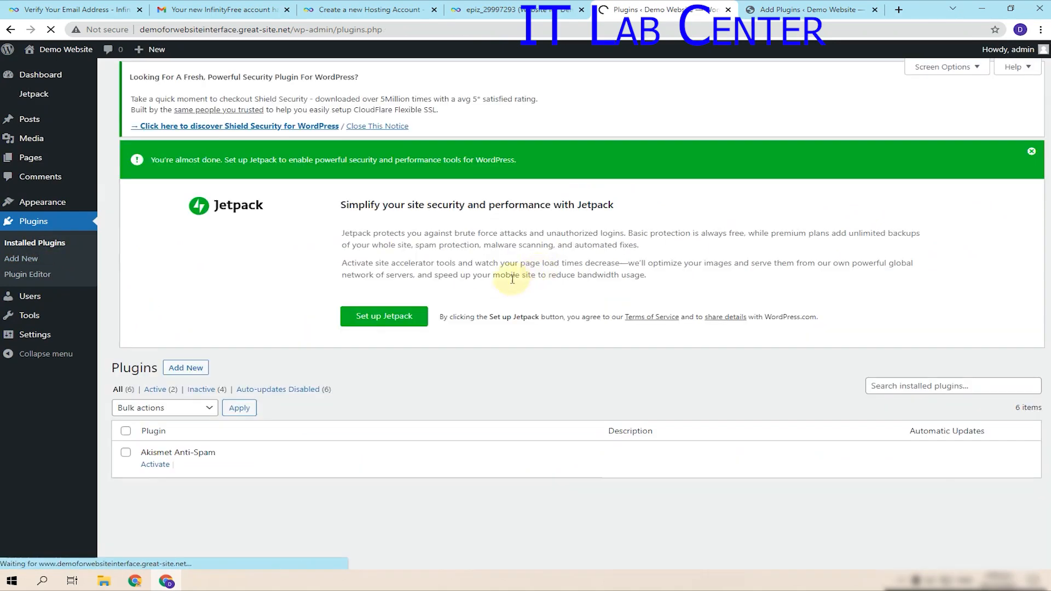
scroll(383, 318, "down", 4)
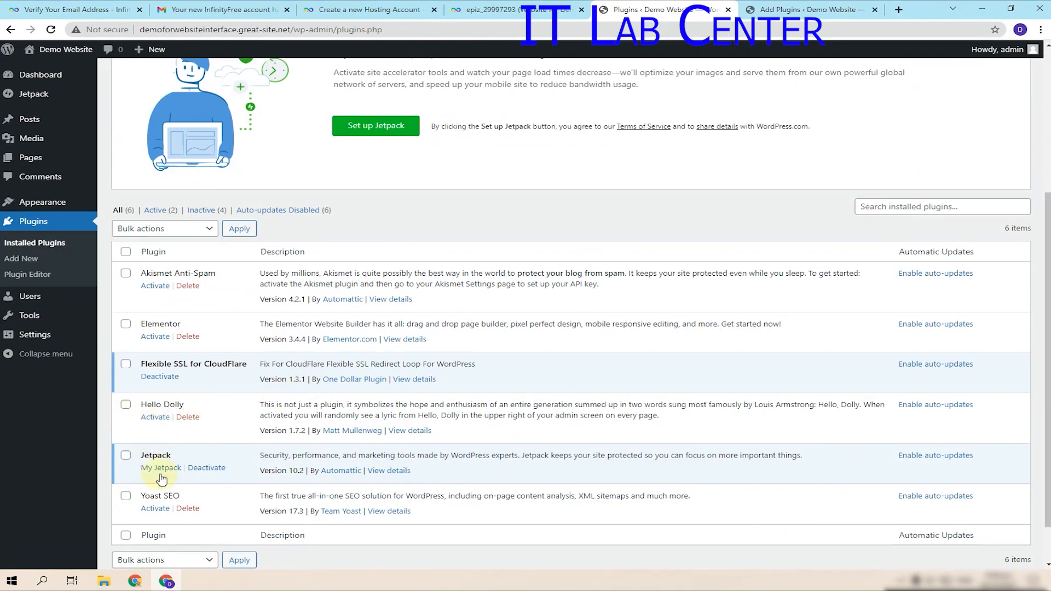
scroll(150, 463, "down", 1)
left_click(155, 457)
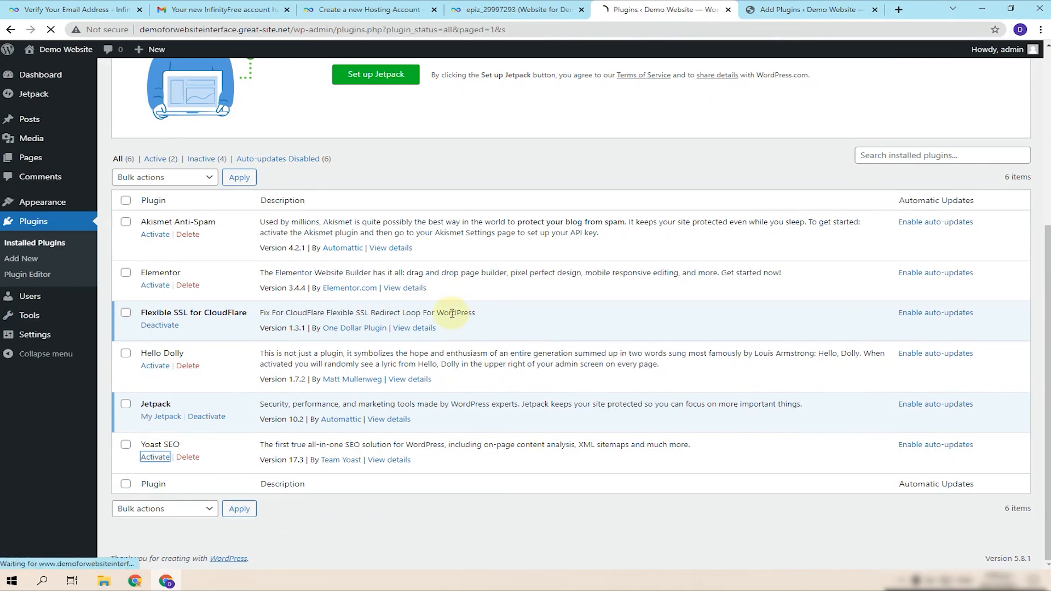
- Toggle Hello Dolly on and off, activate Elementor, and return to the 'elementor' results
scroll(365, 373, "down", 5)
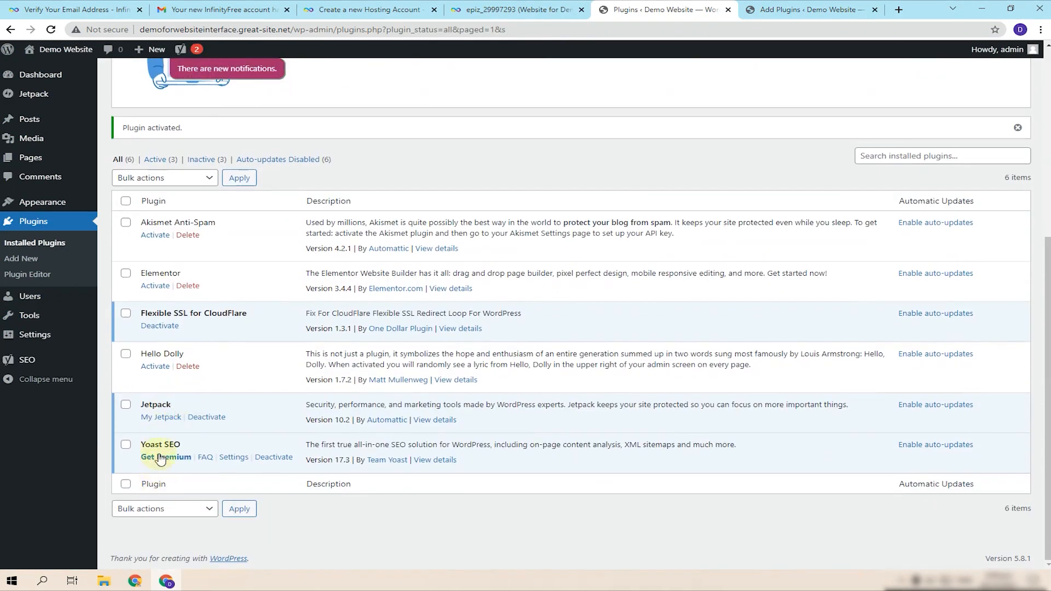
left_click(159, 367)
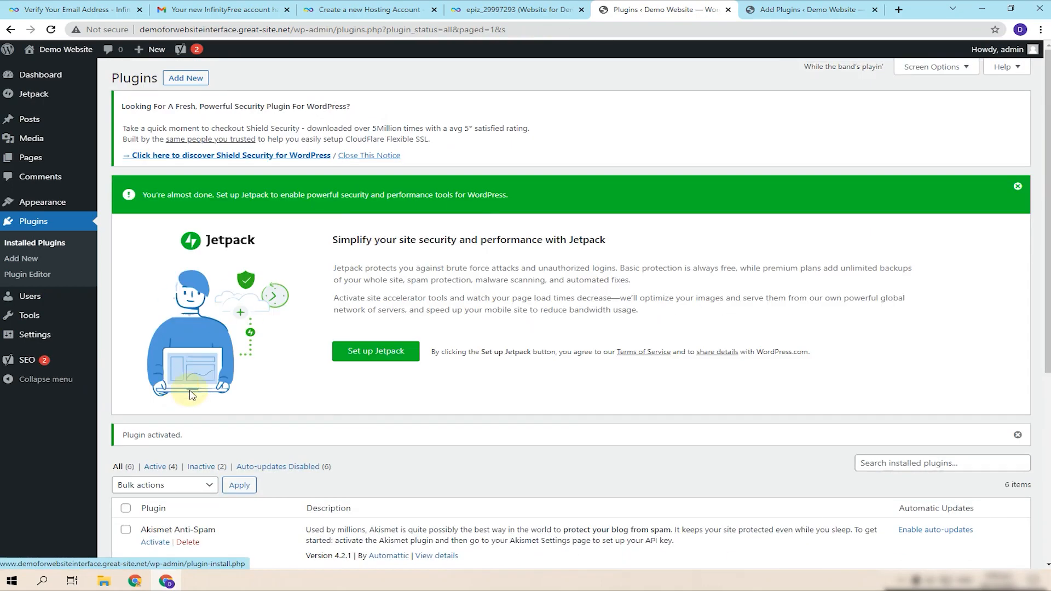
scroll(167, 430, "down", 5)
left_click(164, 448)
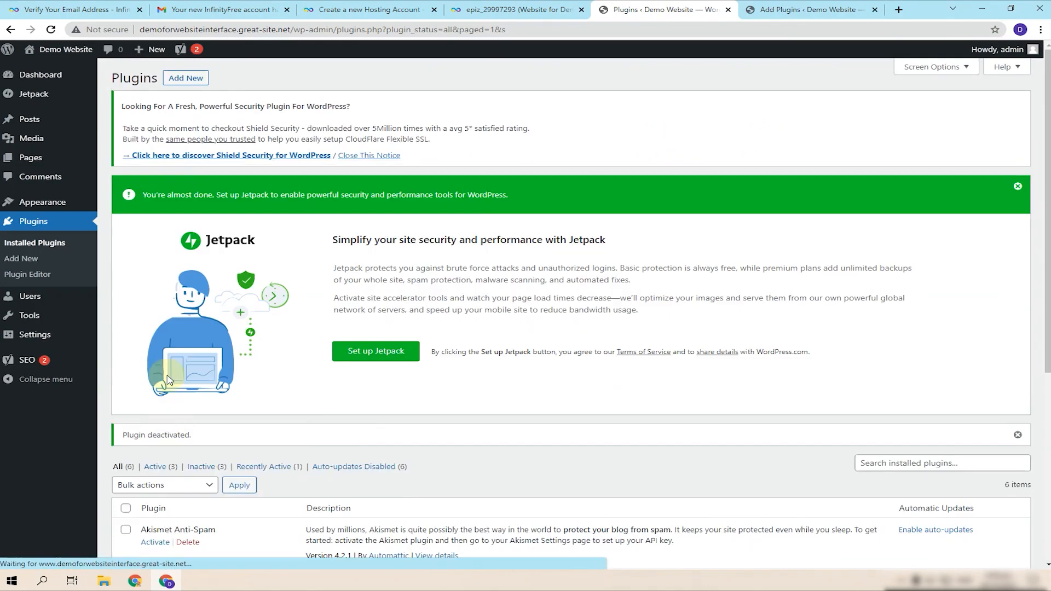
scroll(173, 466, "down", 3)
left_click(156, 423)
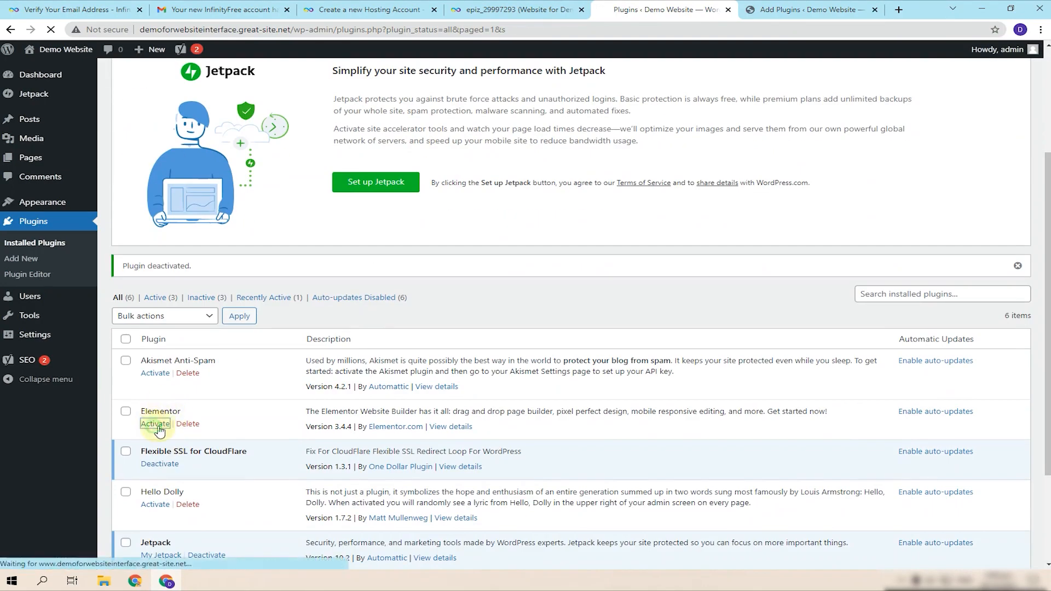
scroll(312, 399, "down", 3)
left_click(797, 8)
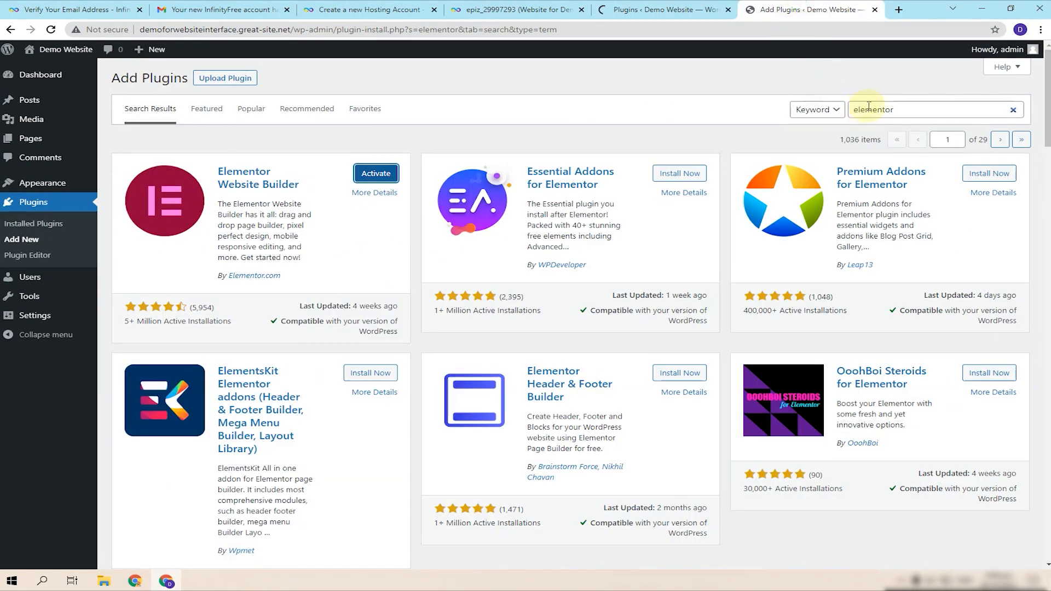
- Search plugins for 'up draft', join it into 'updraft', and Google 'updraft plus' in a new tab
left_click_drag(898, 109, 835, 117)
key("BackSpace")
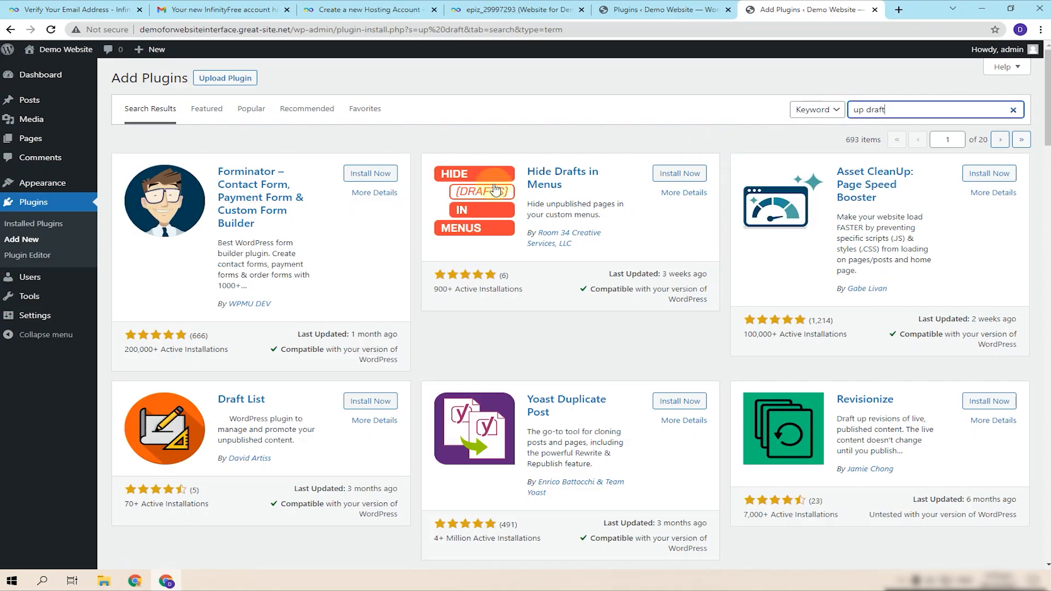
scroll(688, 317, "down", 15)
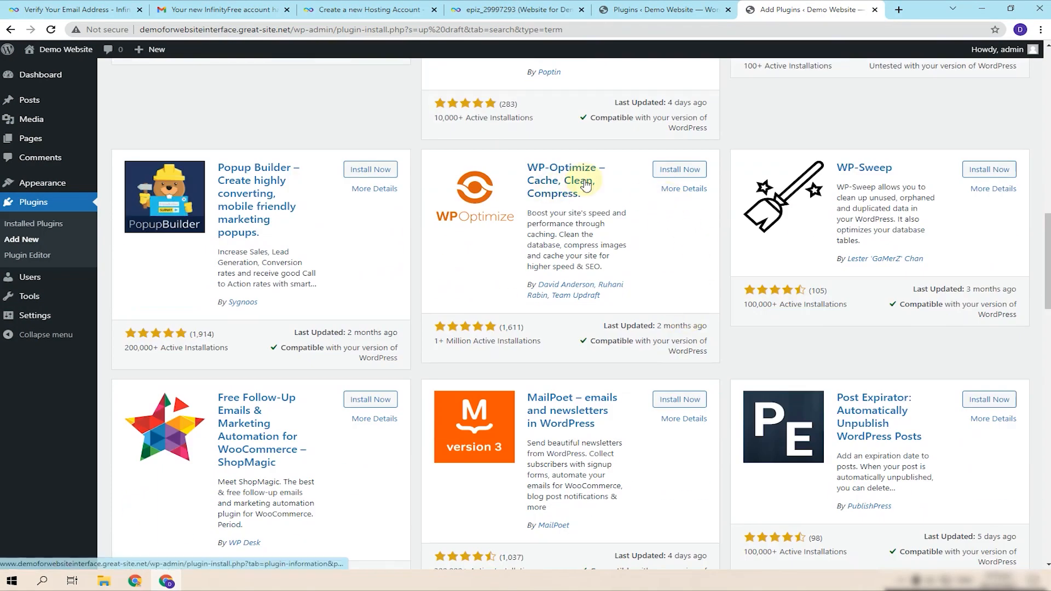
scroll(582, 386, "down", 5)
scroll(657, 389, "down", 20)
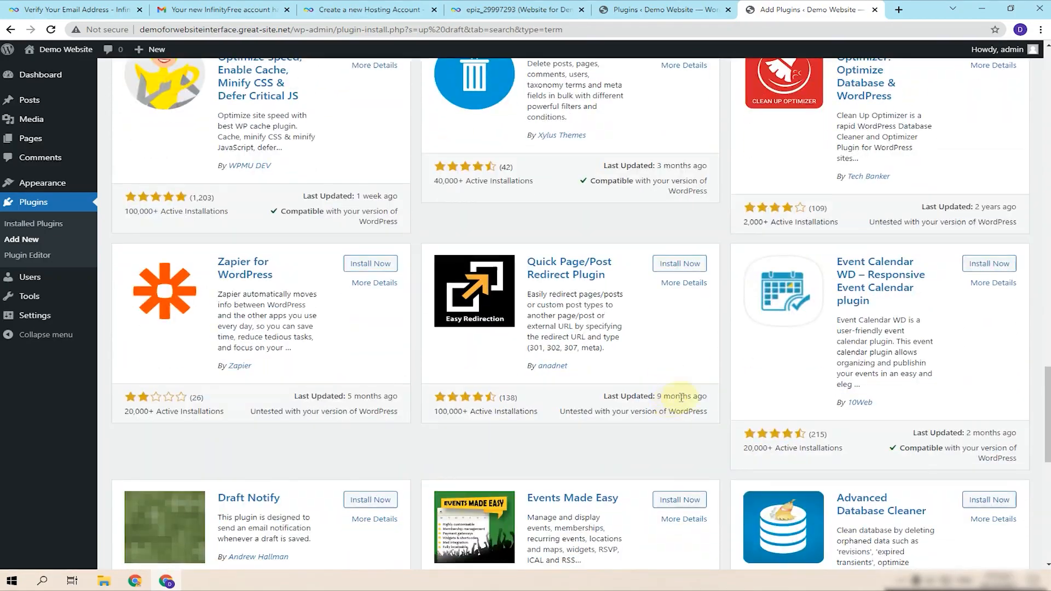
scroll(852, 227, "up", 15)
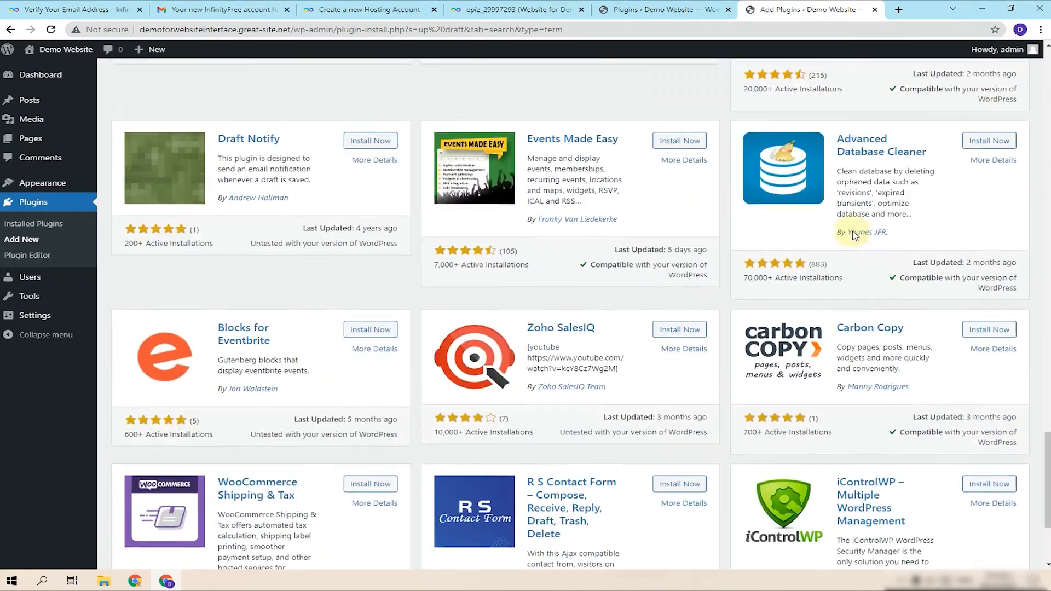
scroll(853, 236, "up", 10)
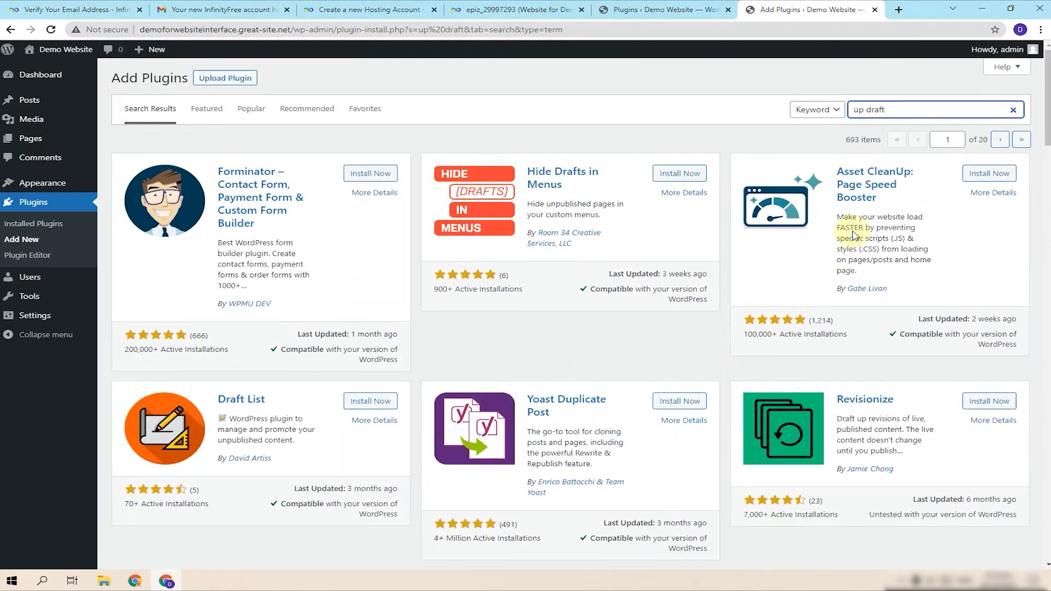
key("Left")
key("Left")
key("Left")
key("Left")
key("Left")
key("BackSpace")
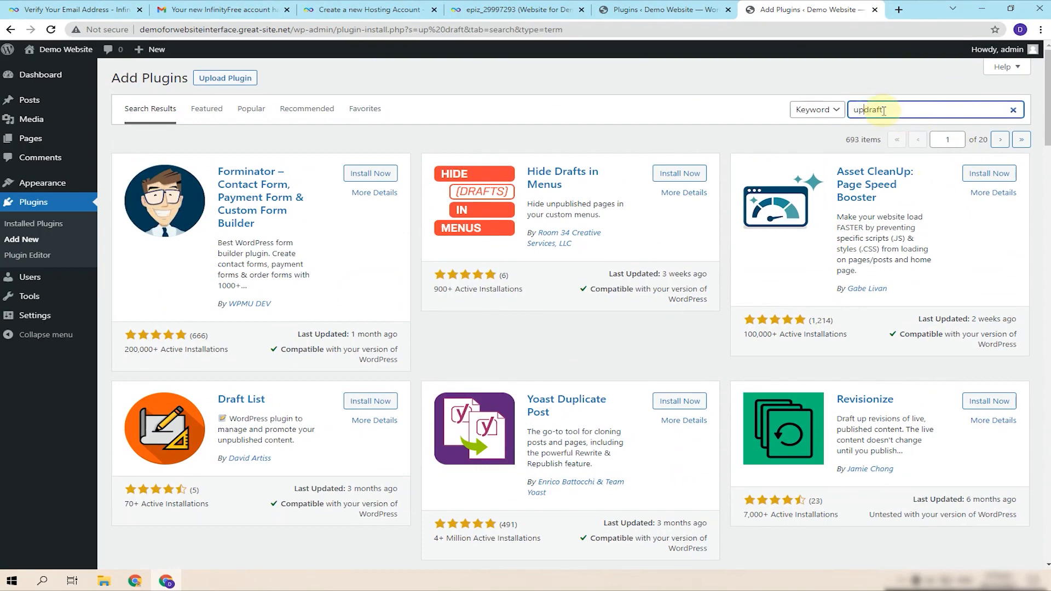
left_click(899, 9)
type("u")
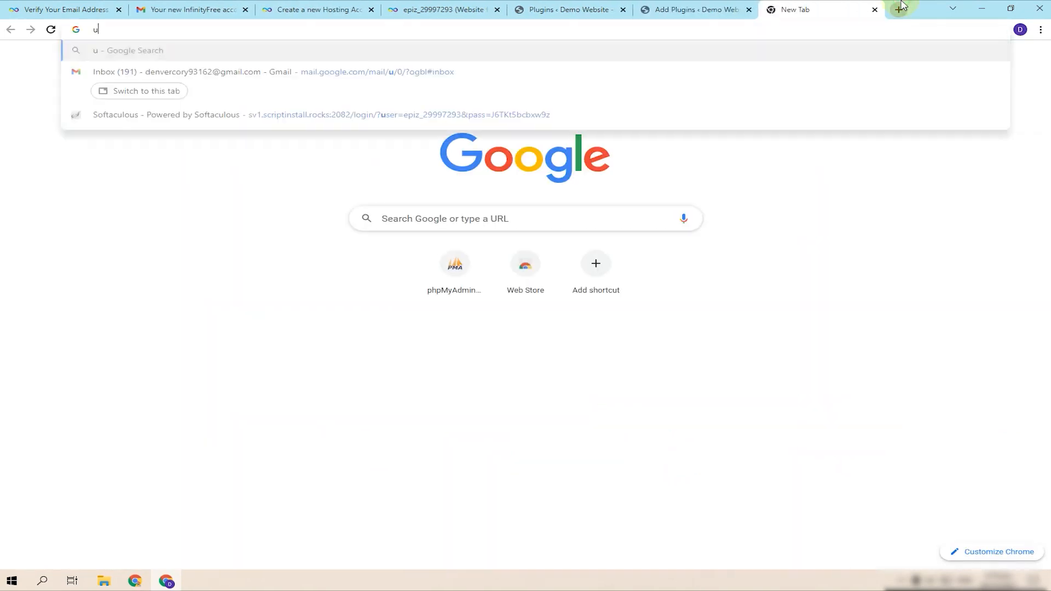
type("pdraft plus")
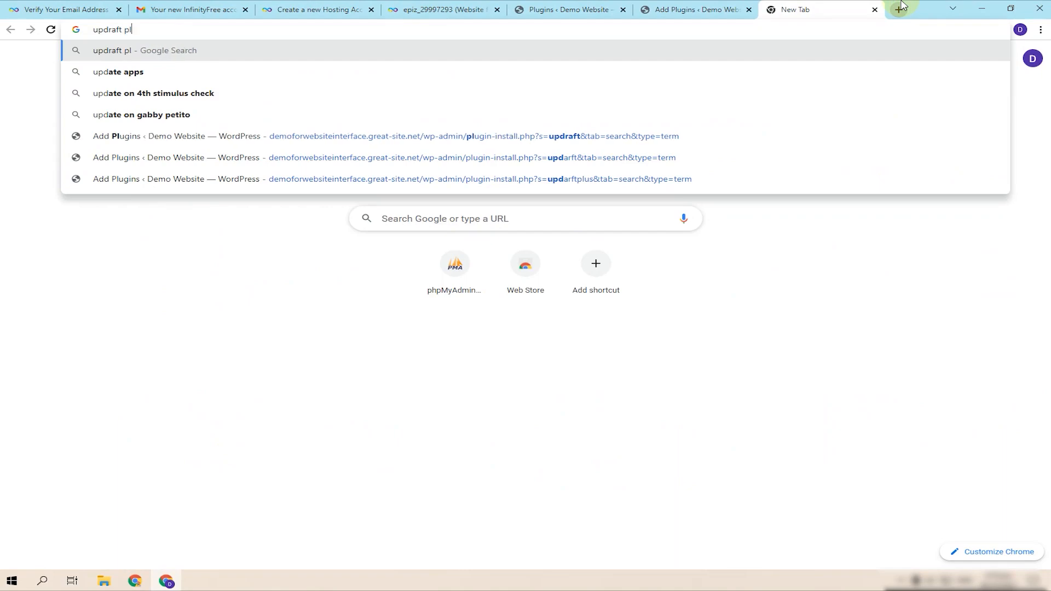
- Search Google for 'updraftplus' and install the UpdraftPlus WordPress Backup Plugin
key("Return")
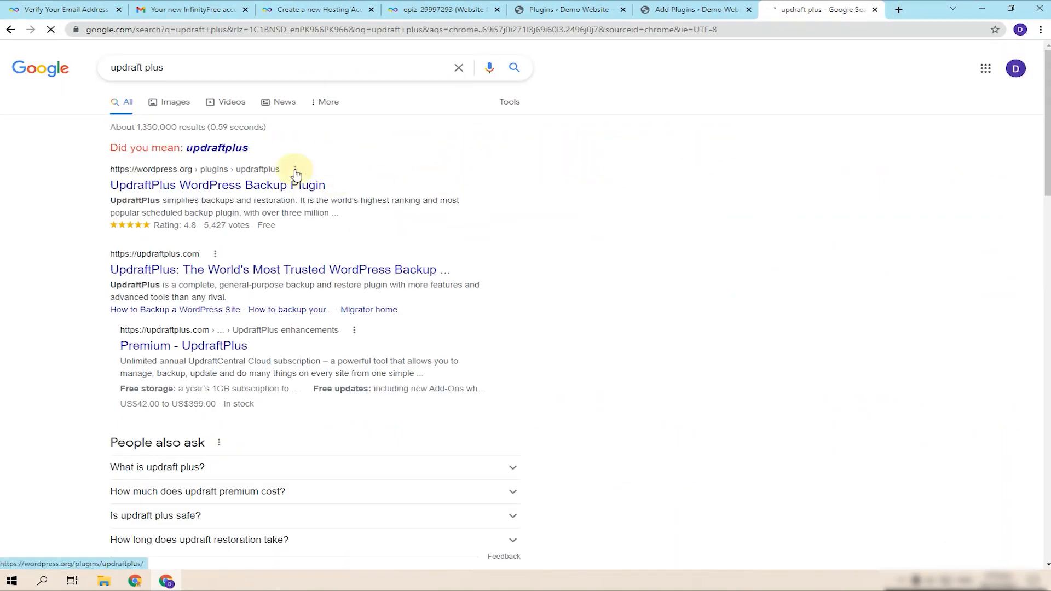
left_click(237, 157)
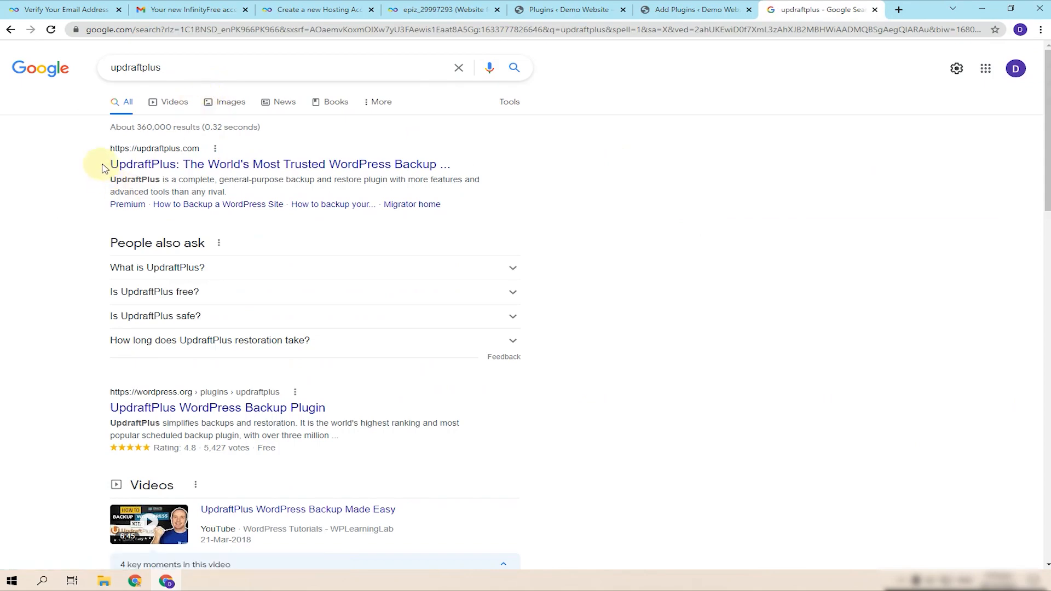
left_click(717, 10)
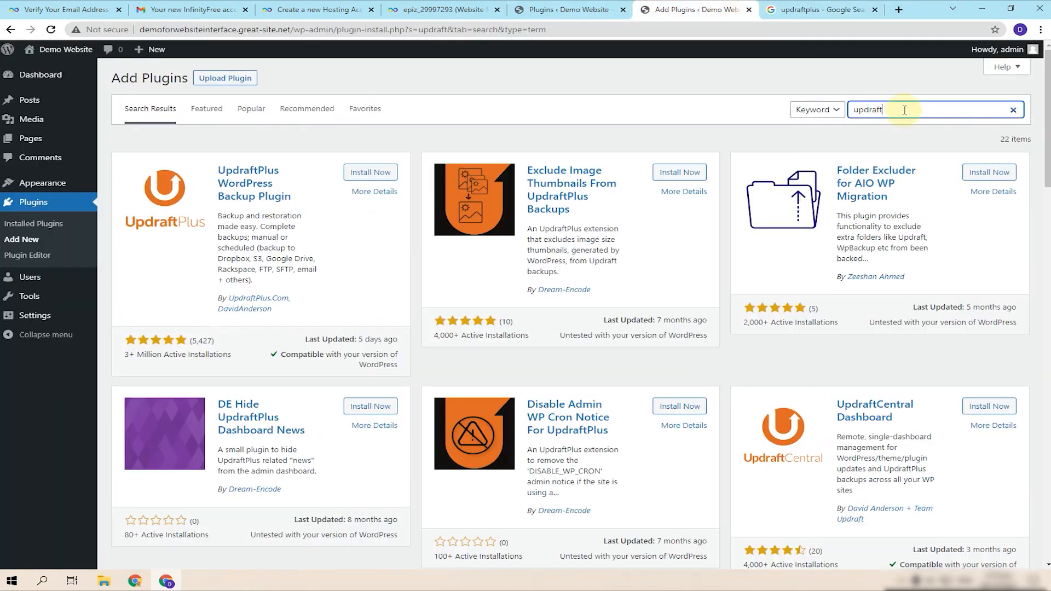
left_click(367, 172)
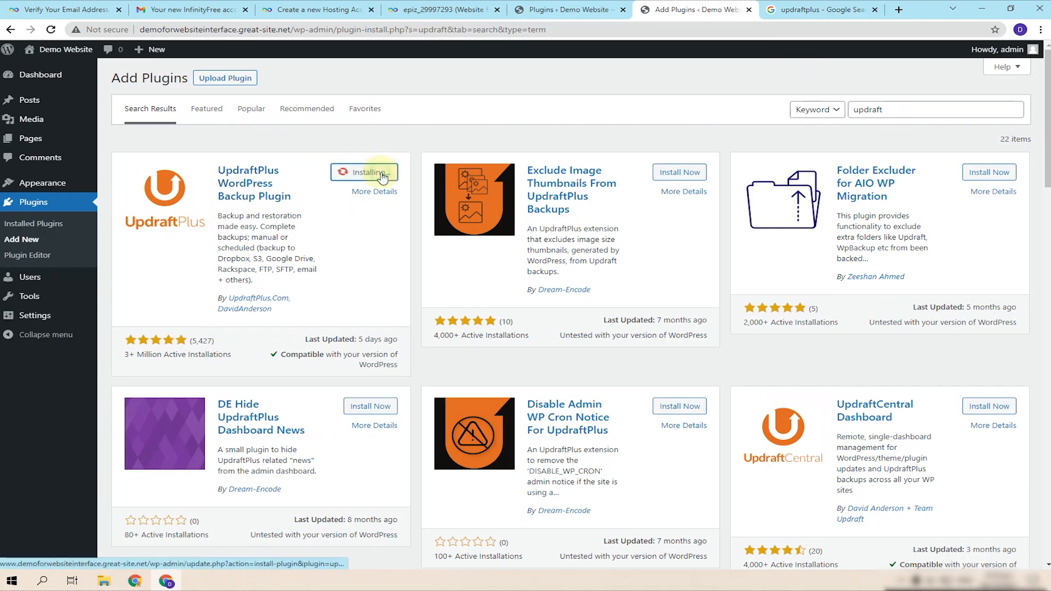
- Dismiss the Jetpack setup banner and the plugin-activated notice on the Plugins page
left_click(609, 7)
left_click(1018, 186)
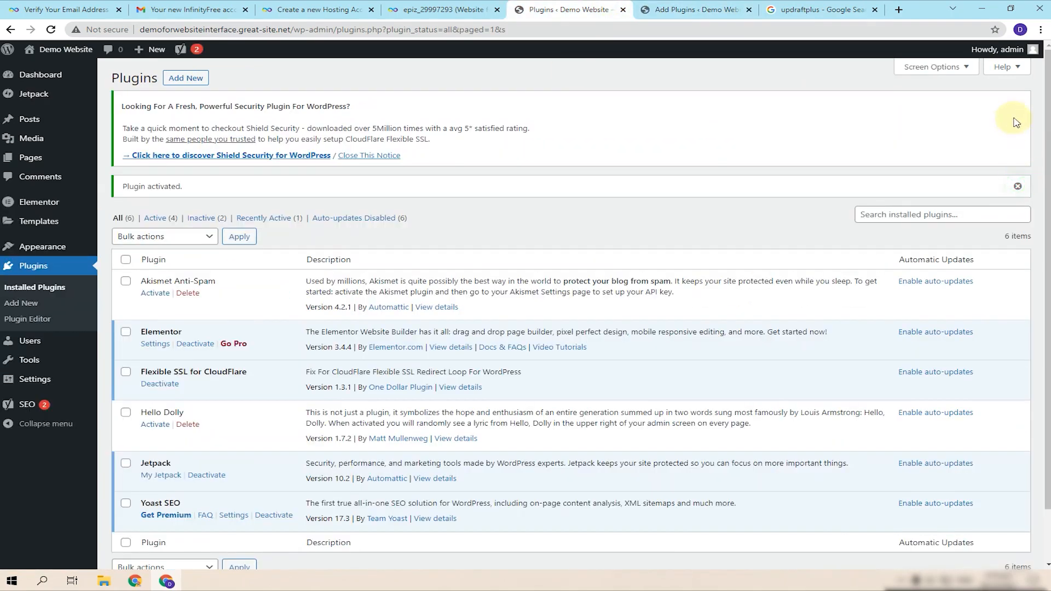
left_click(1018, 188)
left_click(814, 7)
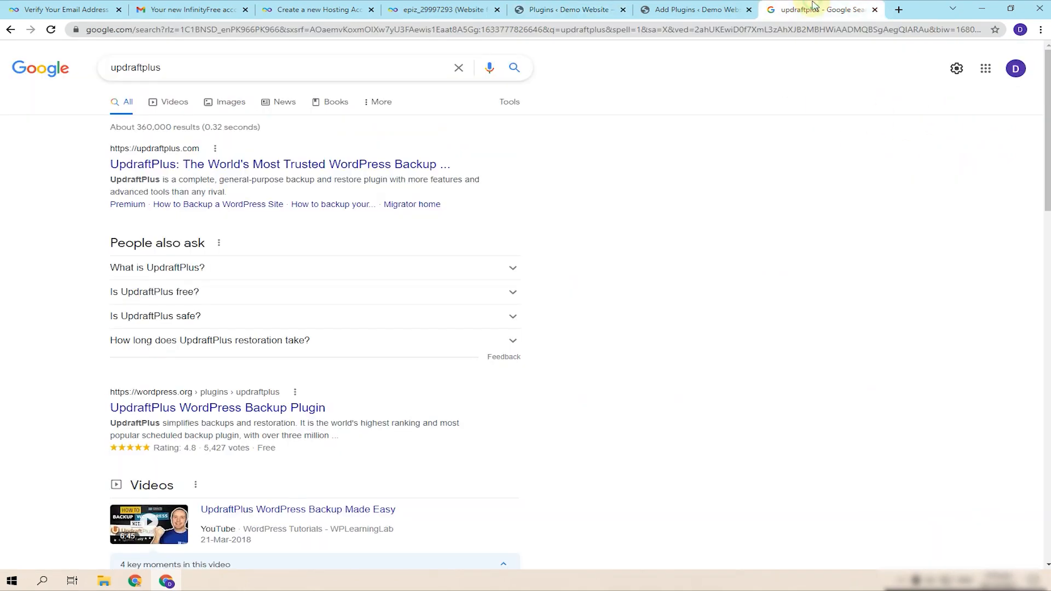
left_click(846, 29)
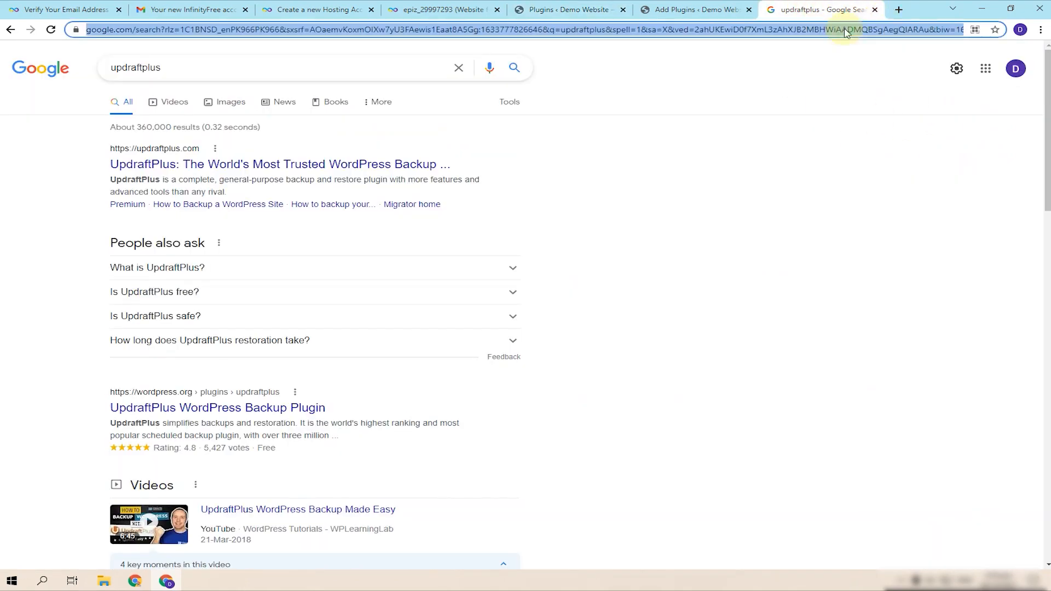
- Search the web for 'cloudflare' and reach the Cloudflare account sign-up form
type("cloud")
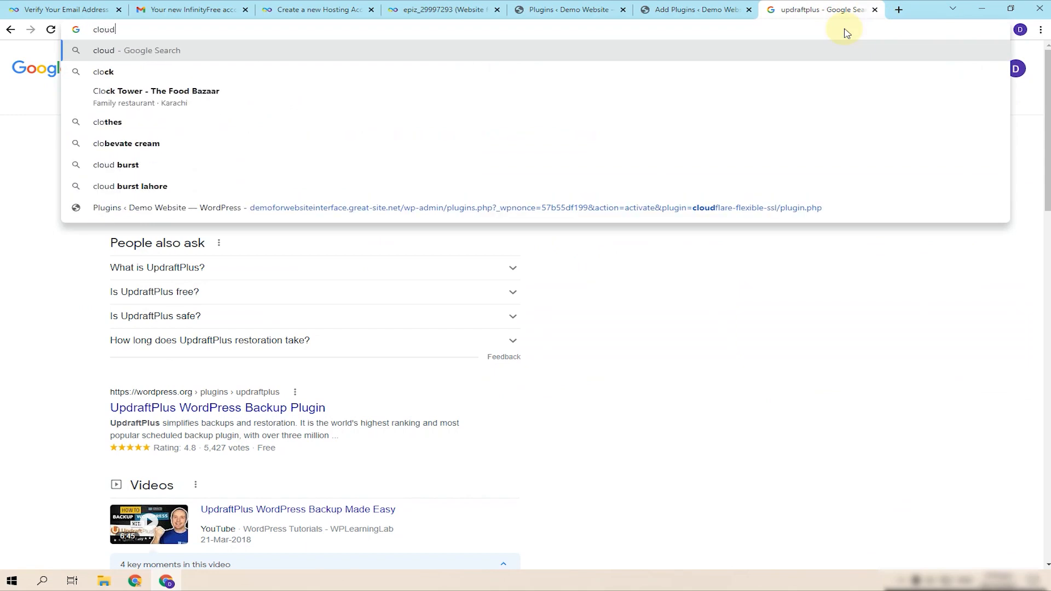
type("flare")
key("Return")
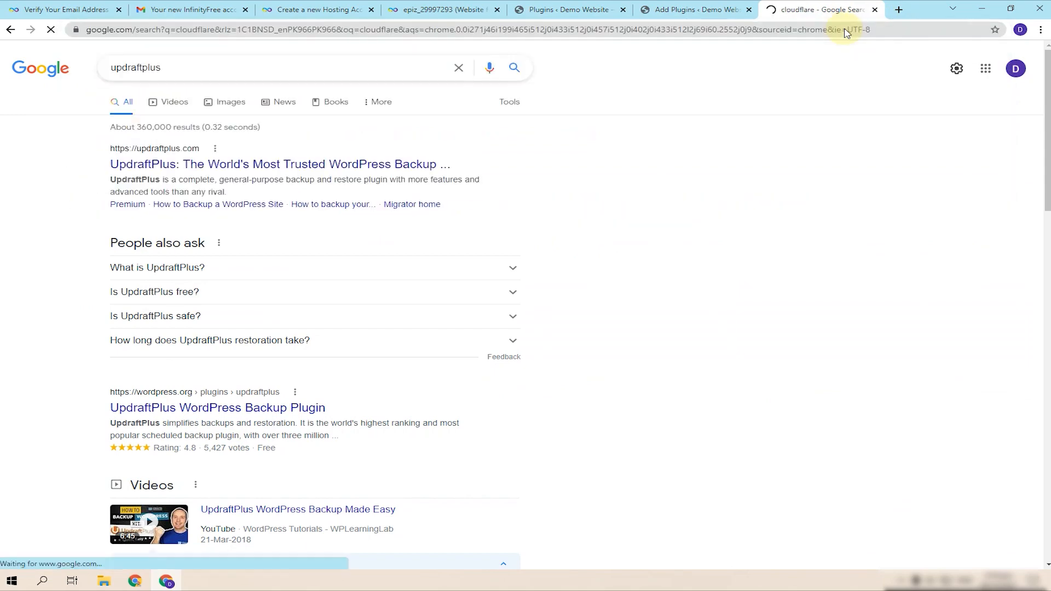
left_click(246, 205)
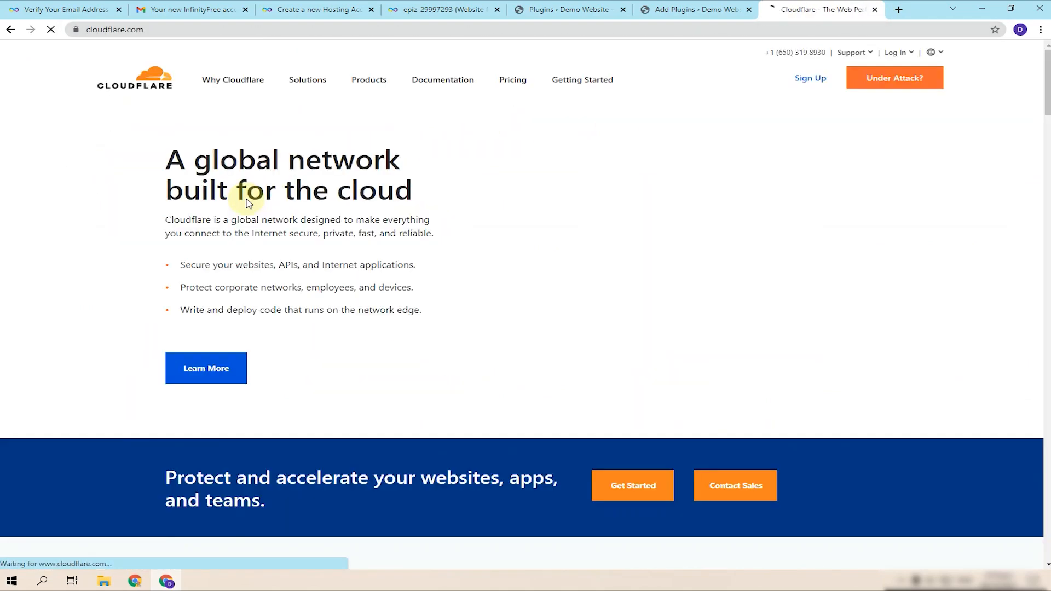
left_click(809, 99)
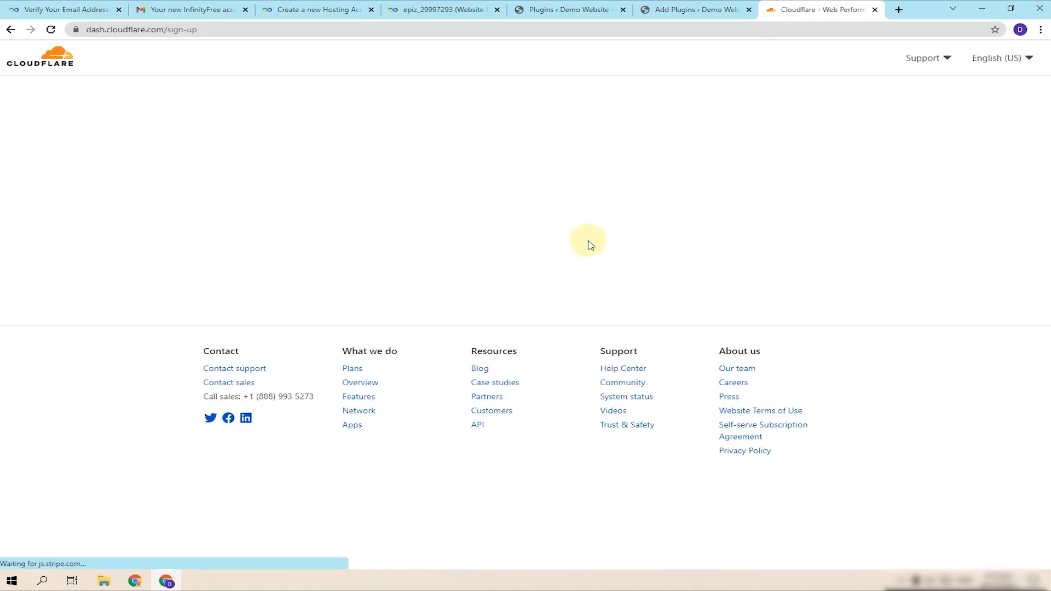
- Fill in the account e-mail address on the Cloudflare sign-up form
left_click(294, 167)
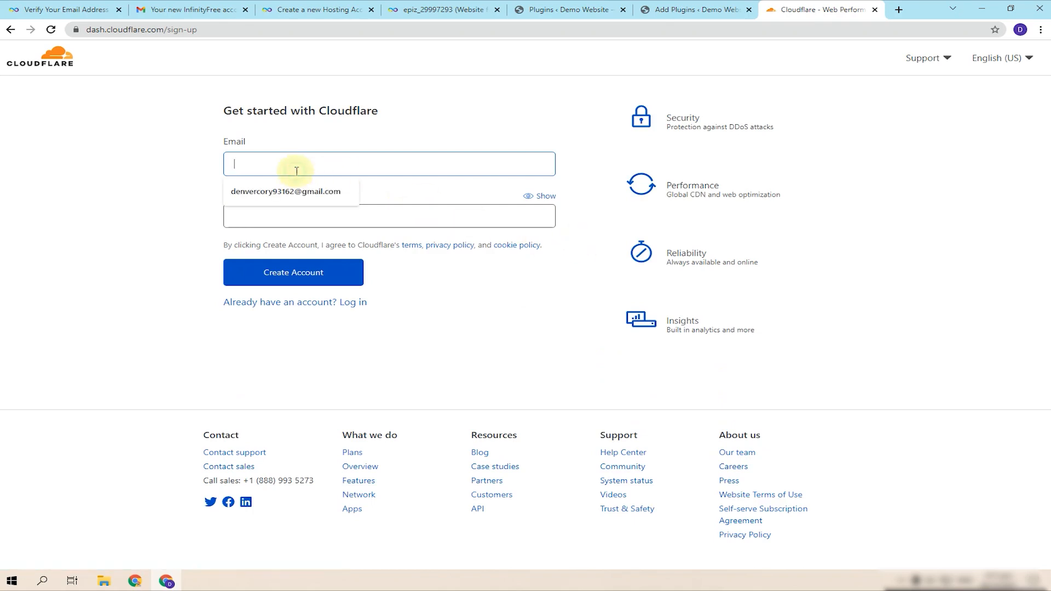
left_click(295, 199)
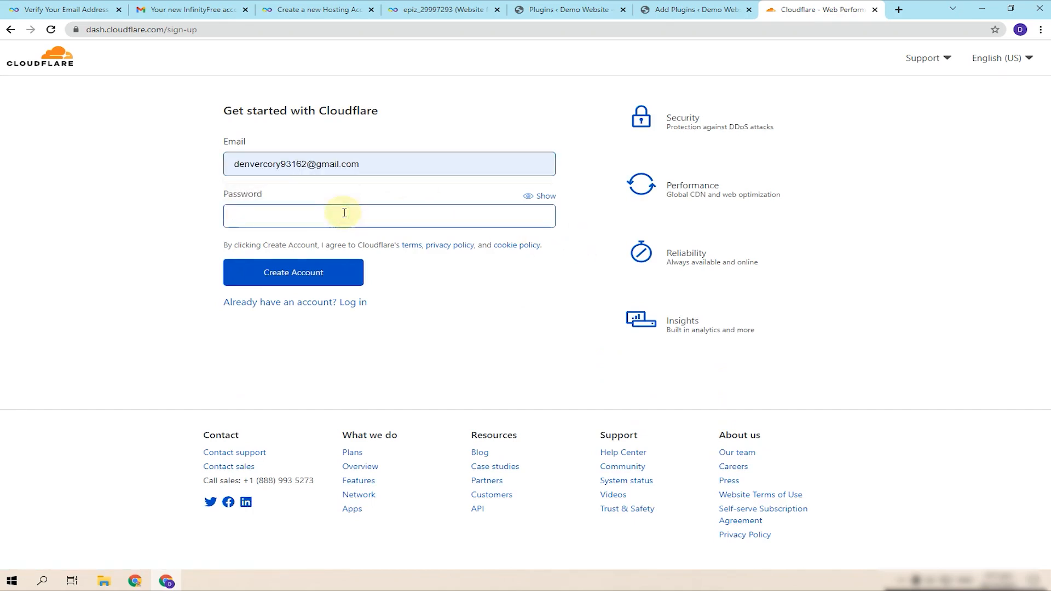
type("••")
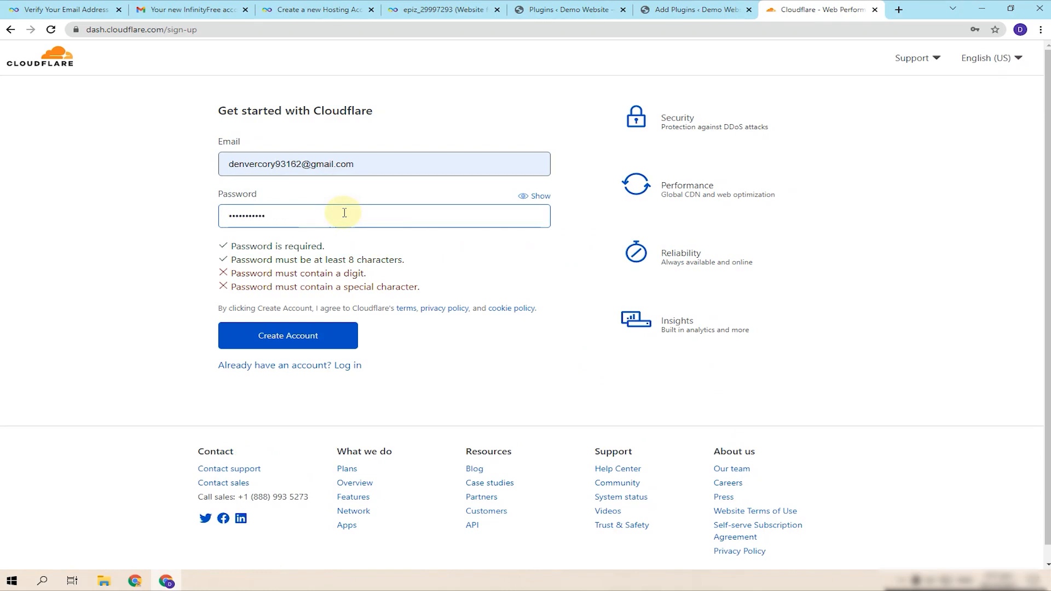
key("F1")
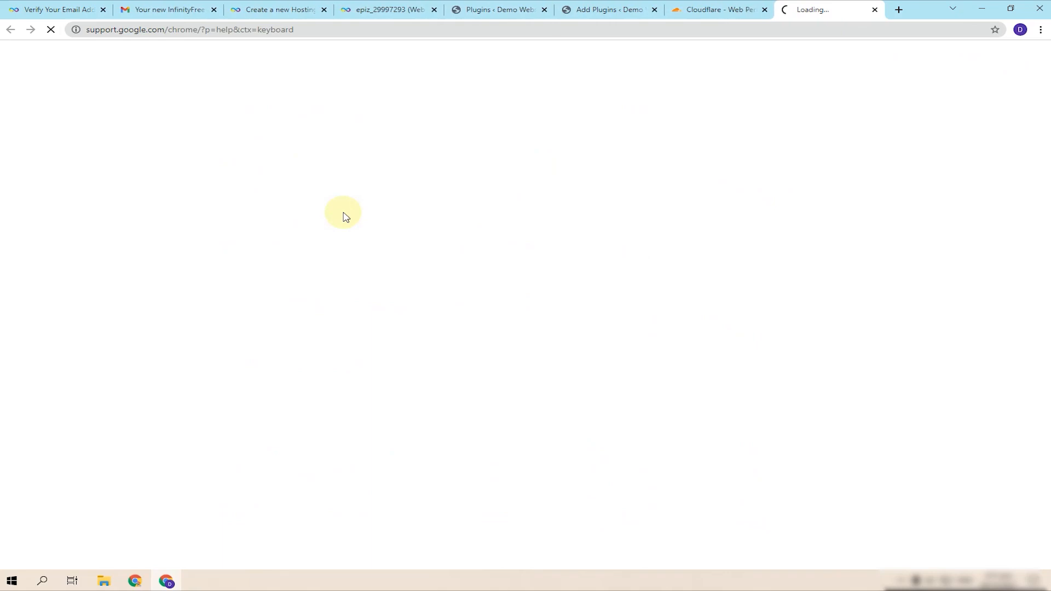
left_click(876, 10)
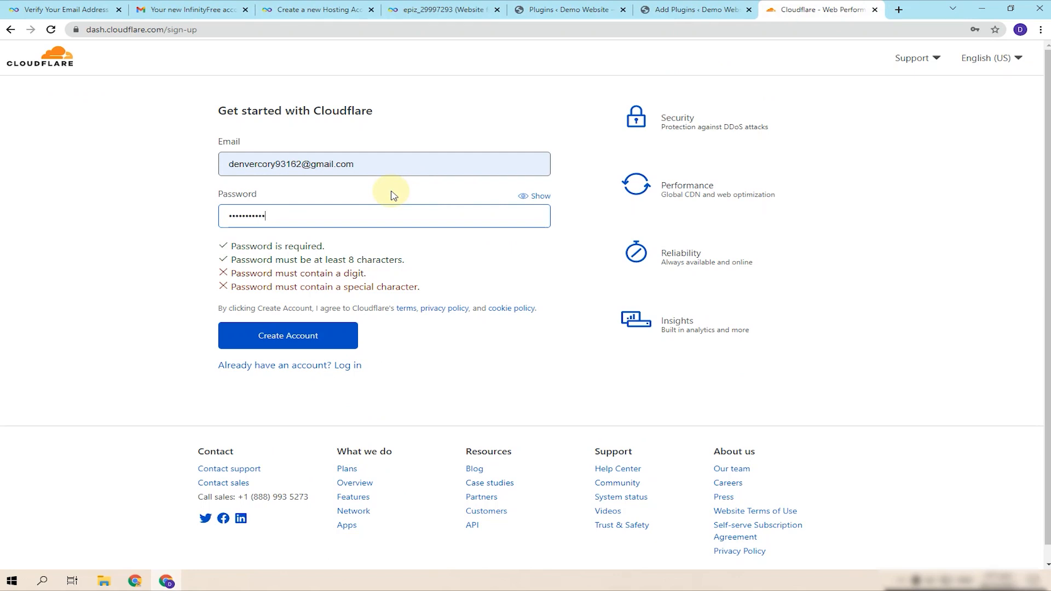
type("@")
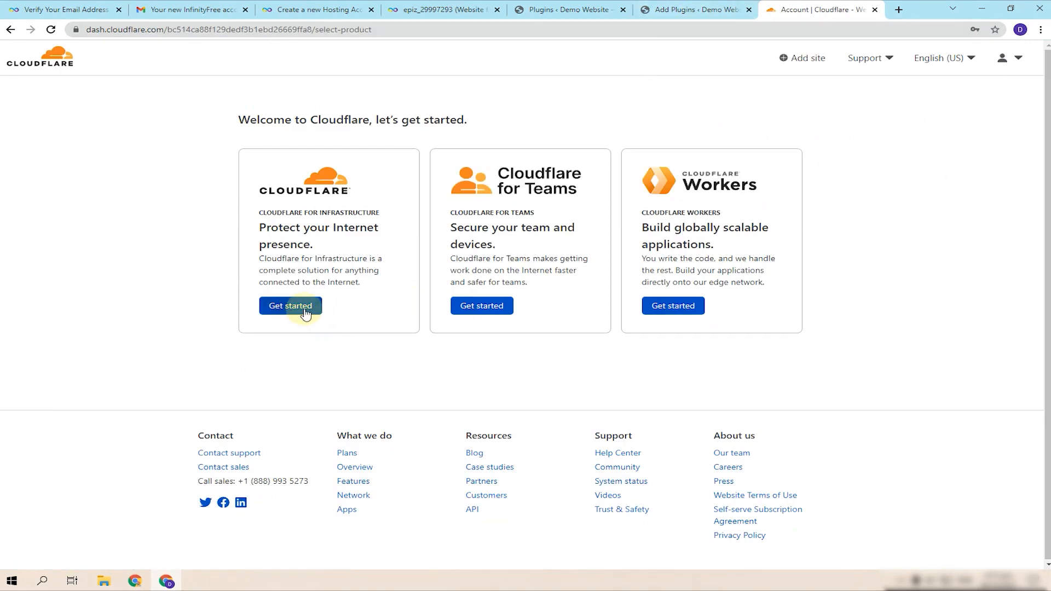
- Copy demoforwebsiteinterface.great-site.net from WordPress into Cloudflare's 'Enter your site' field
left_click(305, 312)
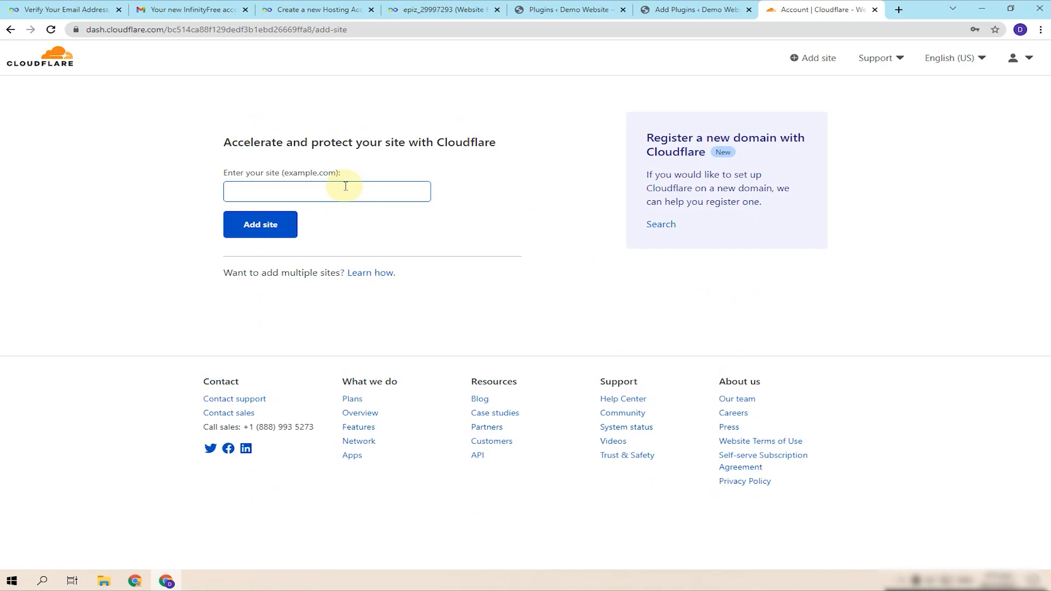
left_click(578, 9)
left_click(272, 30)
left_click(307, 31)
left_click_drag(312, 29, 164, 39)
key("ctrl+c")
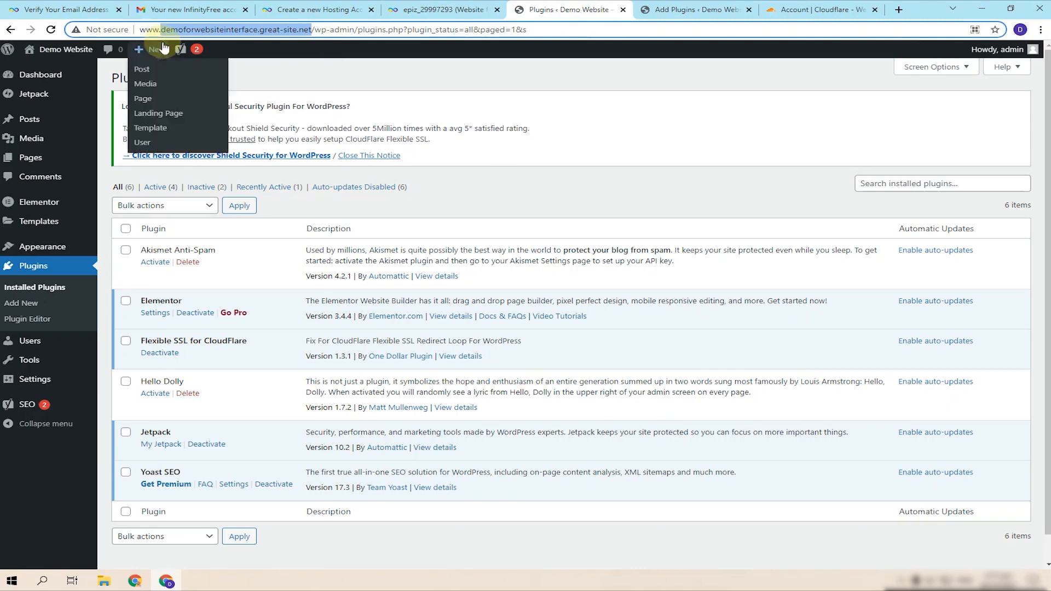
left_click(741, 7)
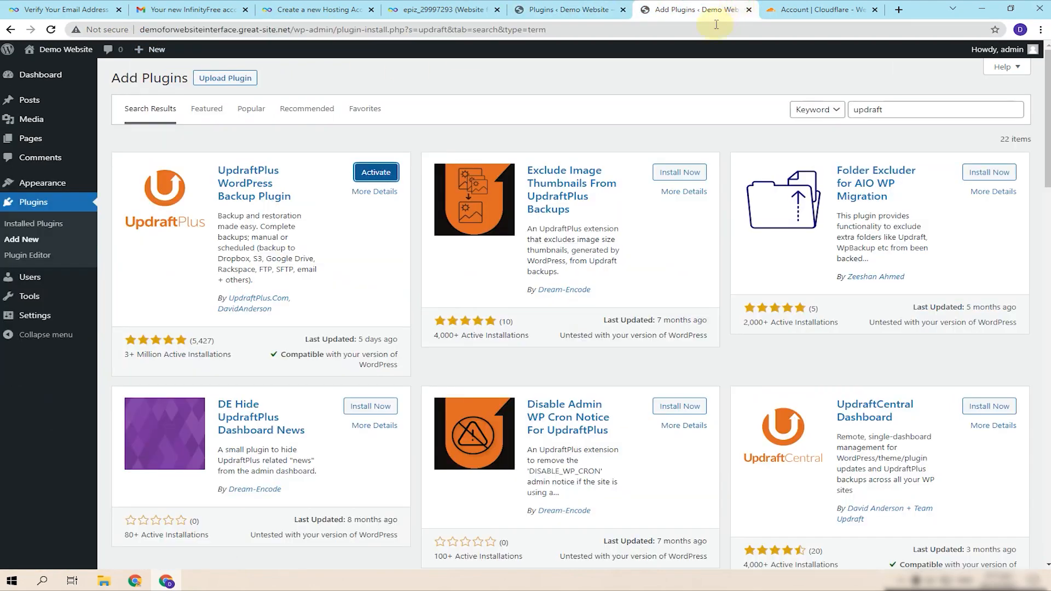
left_click(797, 8)
key("ctrl+v")
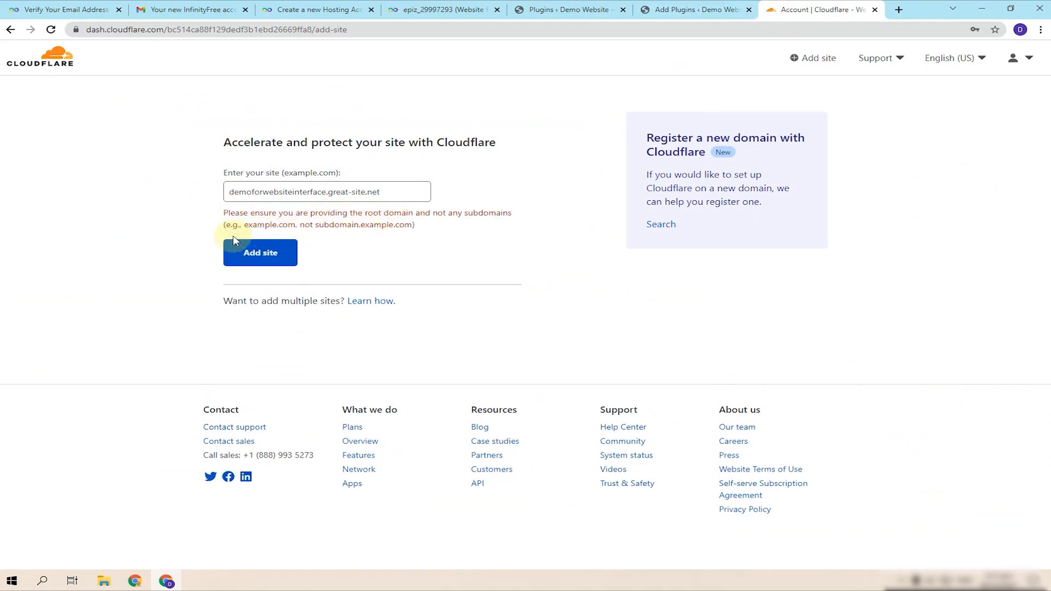
- Read the root-domain warning and return to the Cloudflare account home
left_click_drag(278, 226, 214, 215)
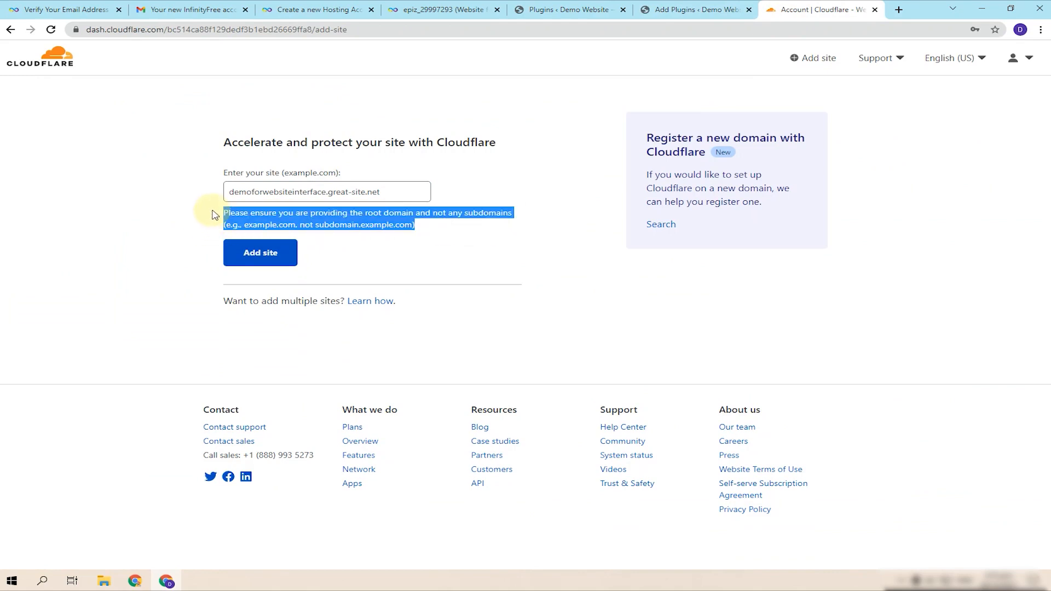
left_click(268, 191)
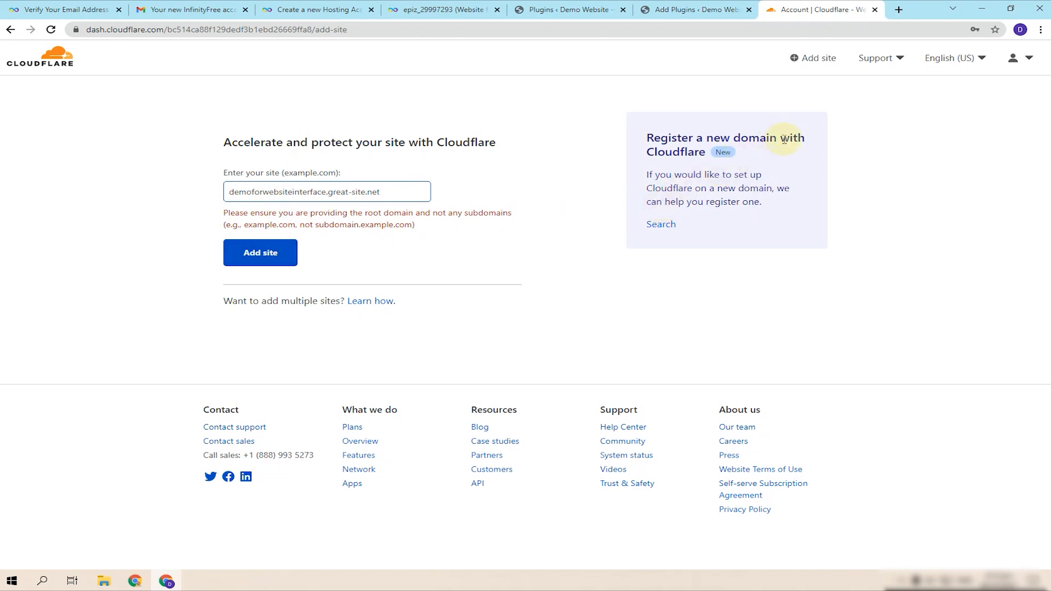
left_click(801, 58)
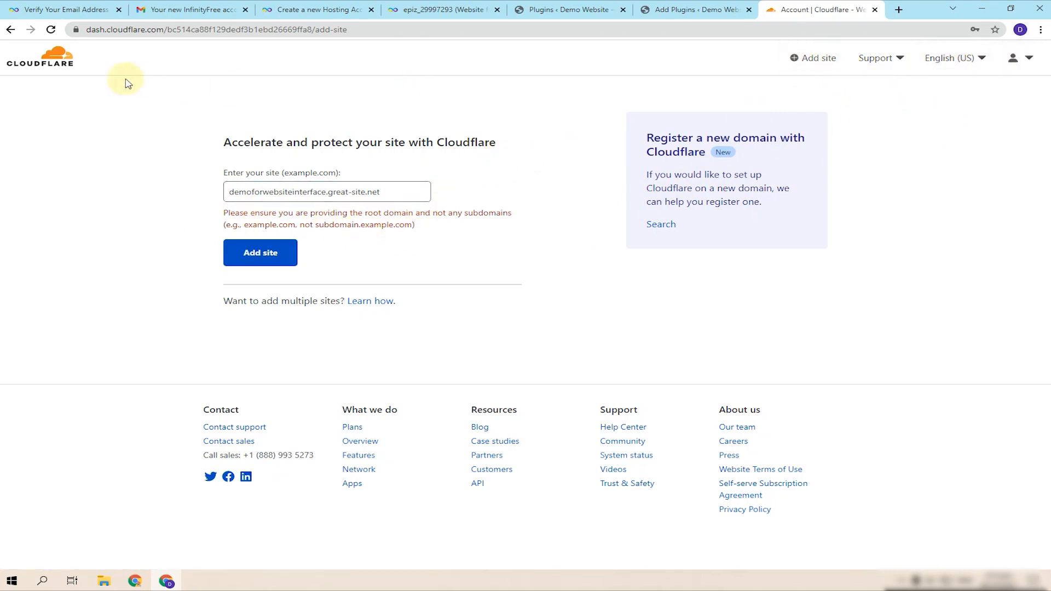
left_click(52, 62)
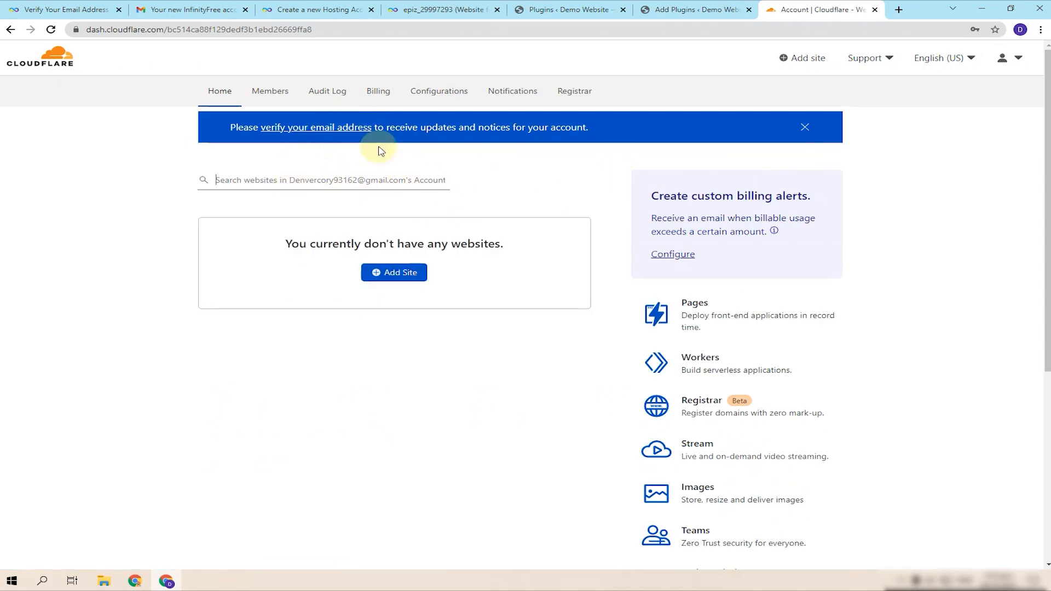
- Paste the subdomain into a fresh add-site form, submit it, and close Cloudflare
left_click(400, 272)
left_click(327, 193)
key("ctrl+v")
left_click(271, 235)
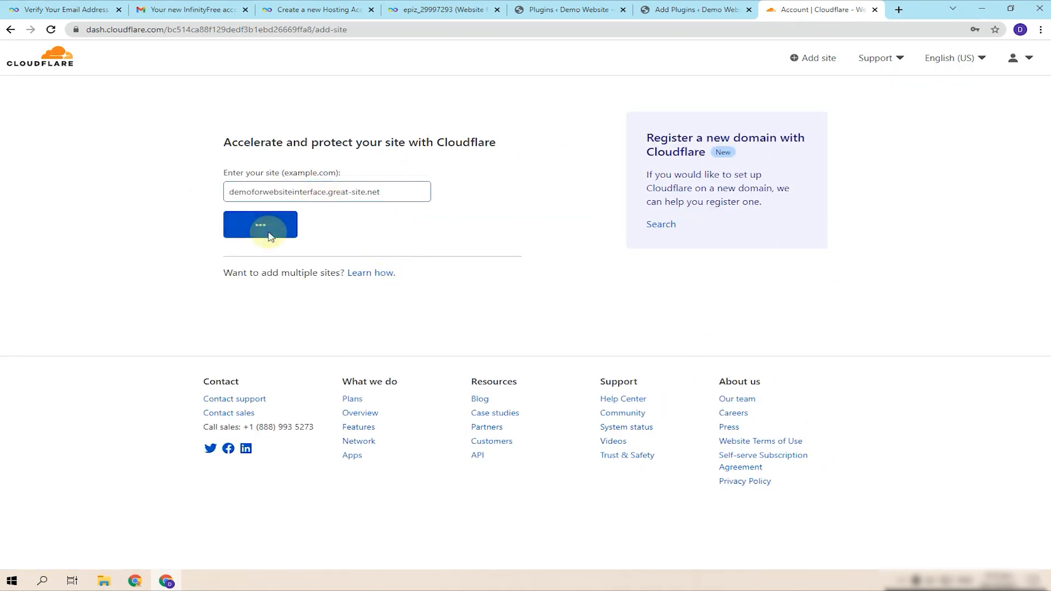
left_click(874, 9)
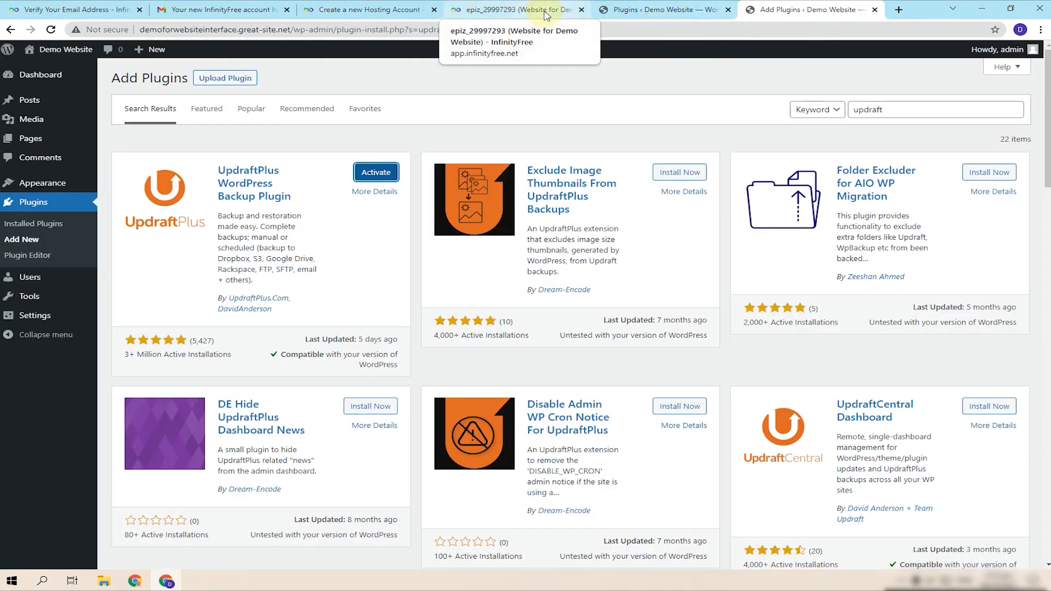
- Look through InfinityFree's Account Details and Domains, then go back to WordPress Plugins
left_click(546, 12)
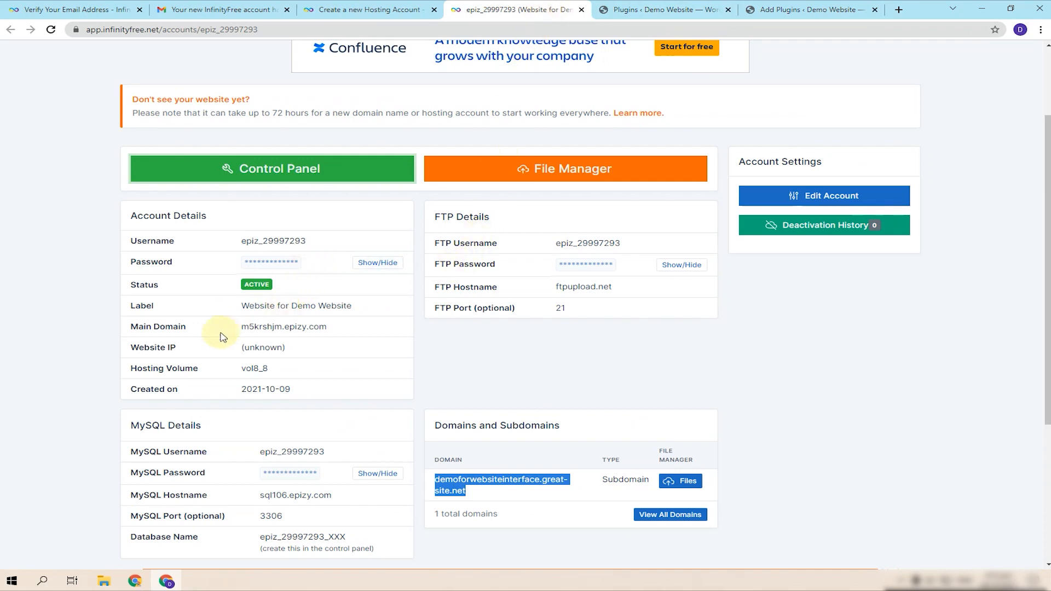
left_click(280, 286)
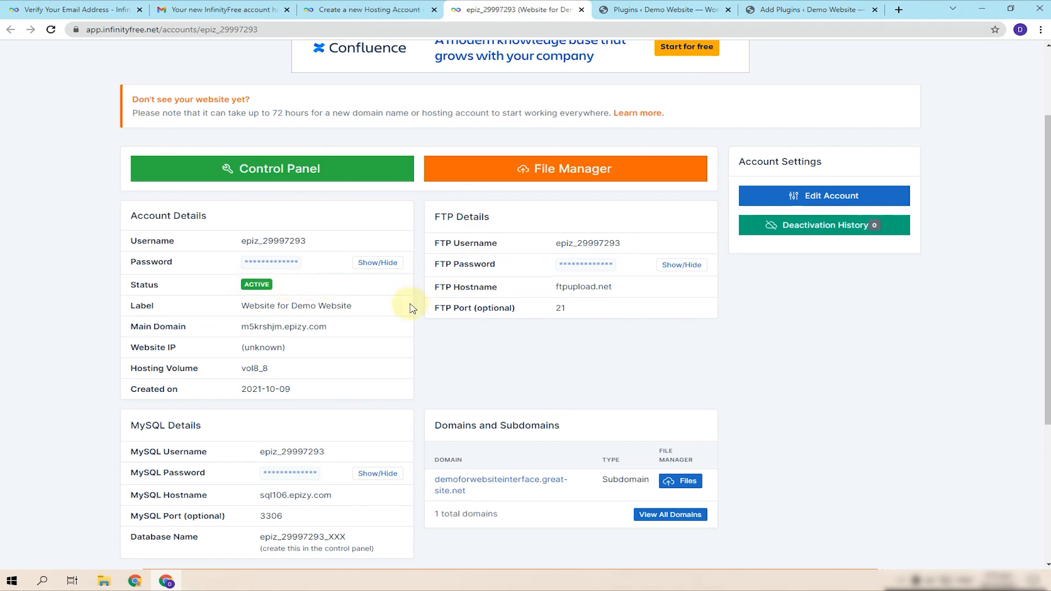
scroll(279, 306, "down", 3)
scroll(375, 369, "up", 3)
scroll(375, 369, "up", 3)
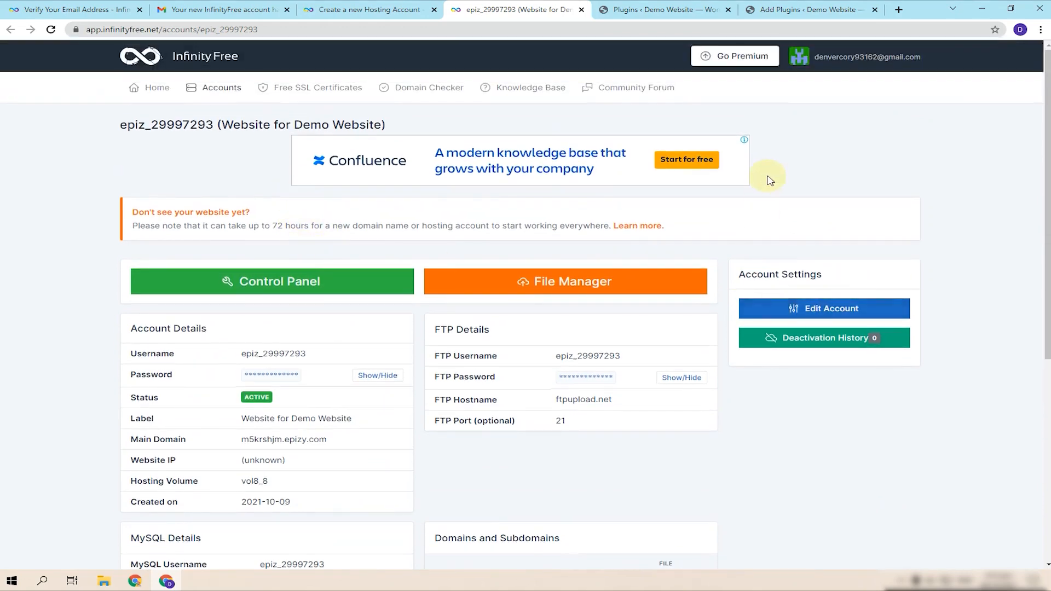
left_click(686, 4)
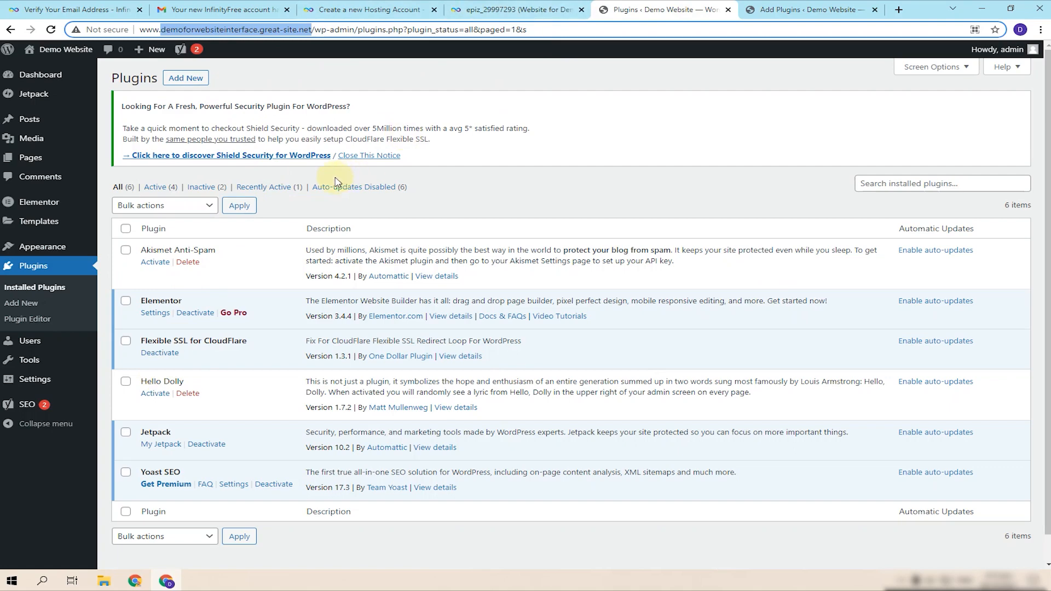
- Reload Plugins, activate UpdraftPlus – Backup/Restore, and close its welcome popup
key("Return")
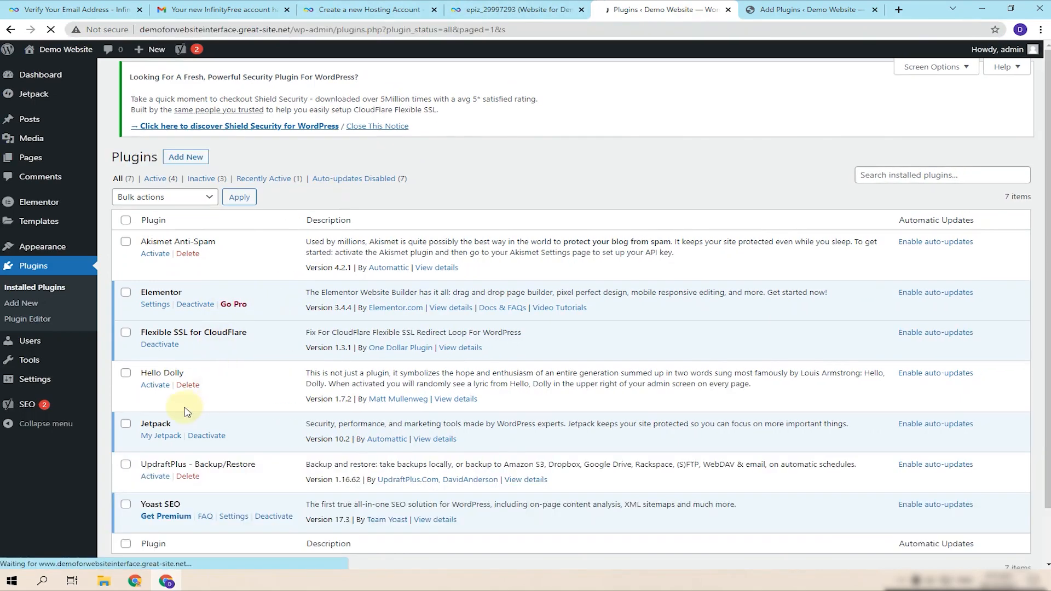
left_click(152, 478)
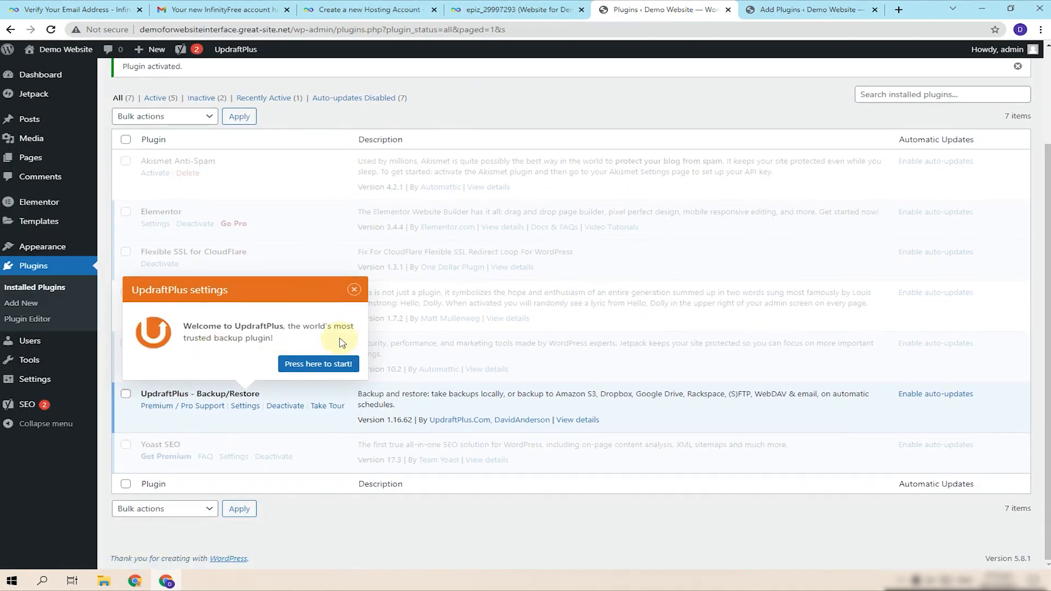
left_click(354, 290)
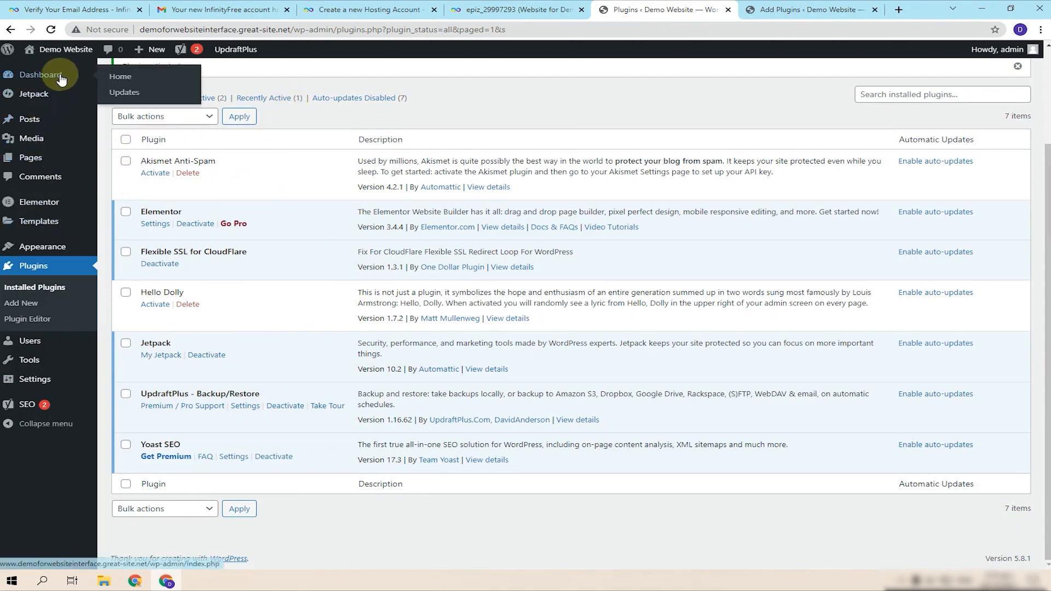
- Open the live site's front page from the Add Plugins tab
mouse_move(58, 86)
mouse_move(46, 124)
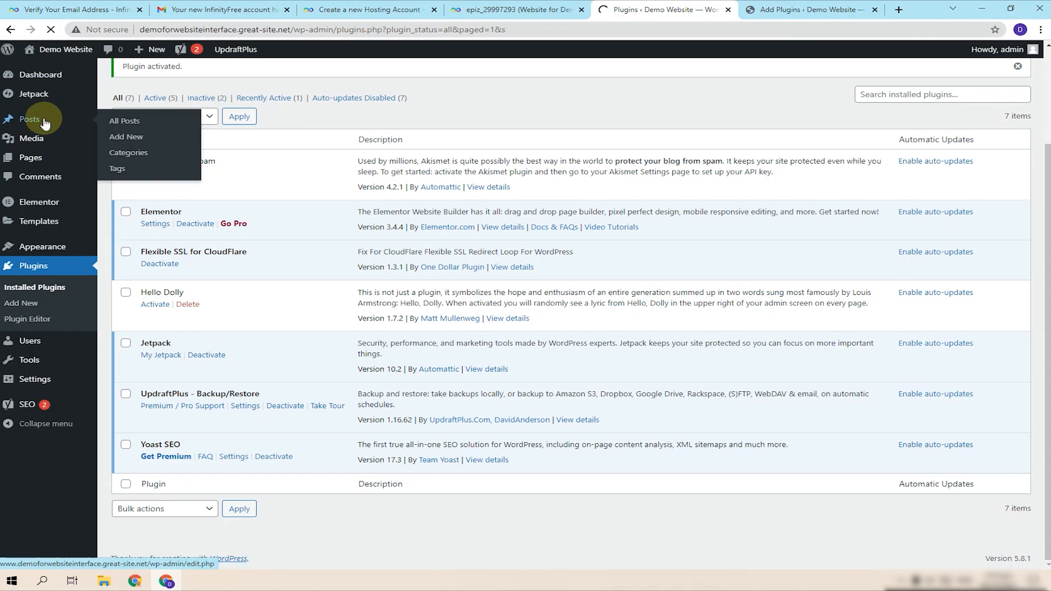
mouse_move(46, 202)
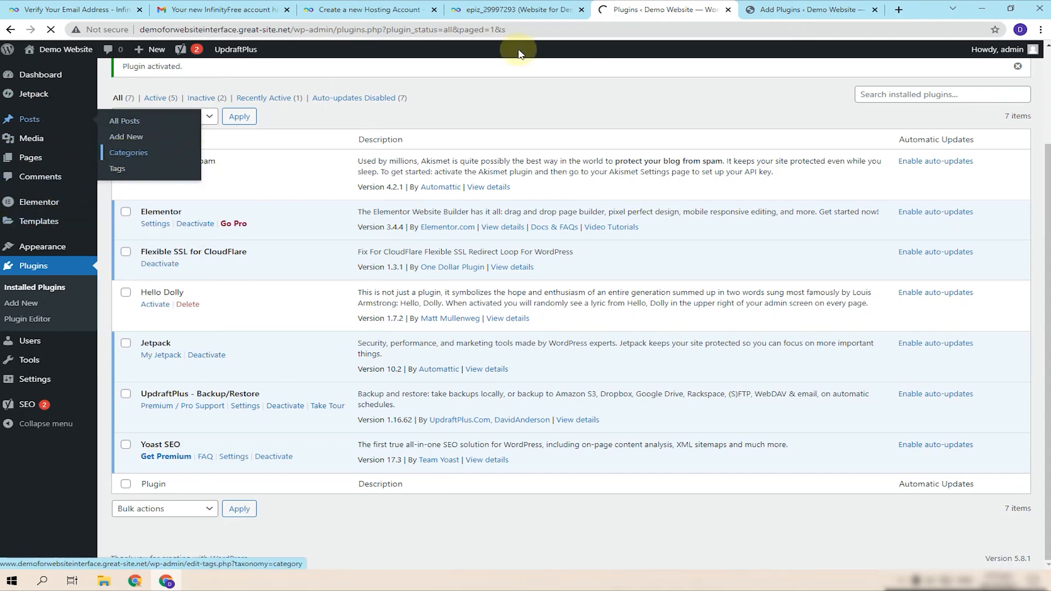
left_click(766, 10)
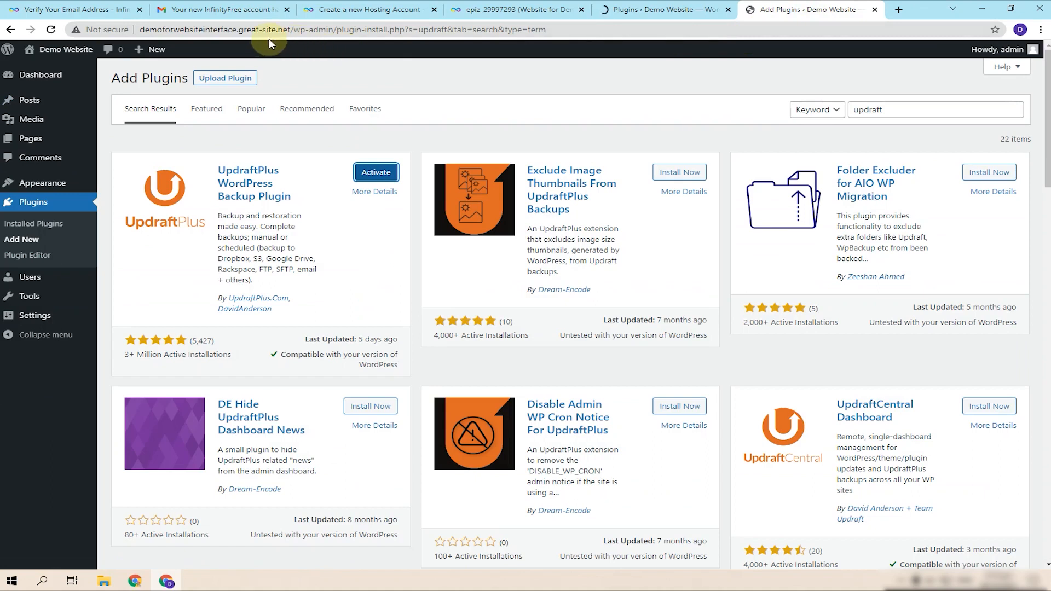
left_click(66, 49)
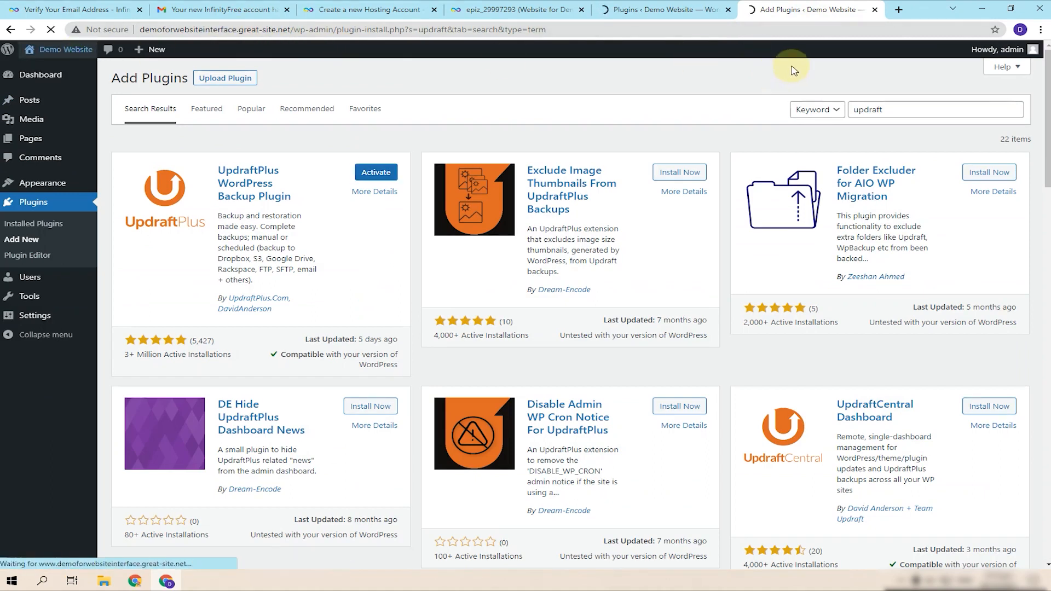
left_click(663, 5)
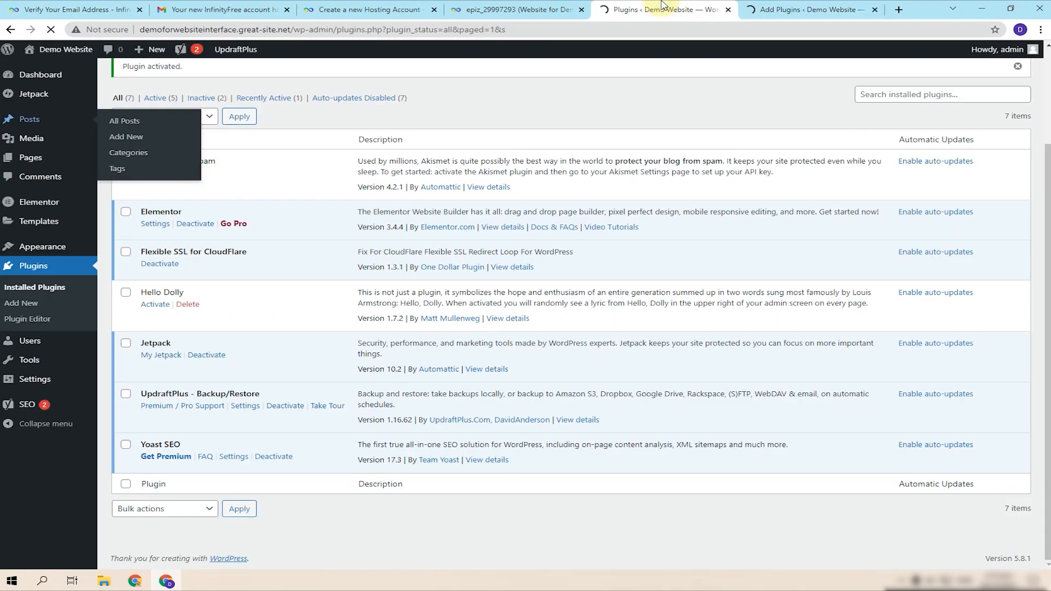
- View the Uncategorized archive and Sample Page, then return to the admin Posts list
left_click(822, 9)
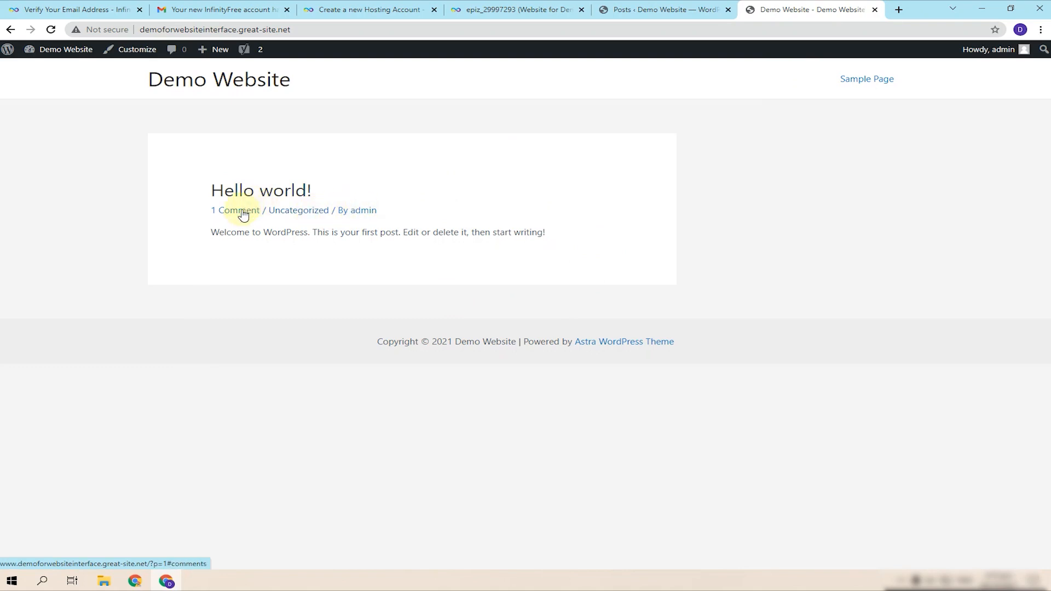
left_click(321, 217)
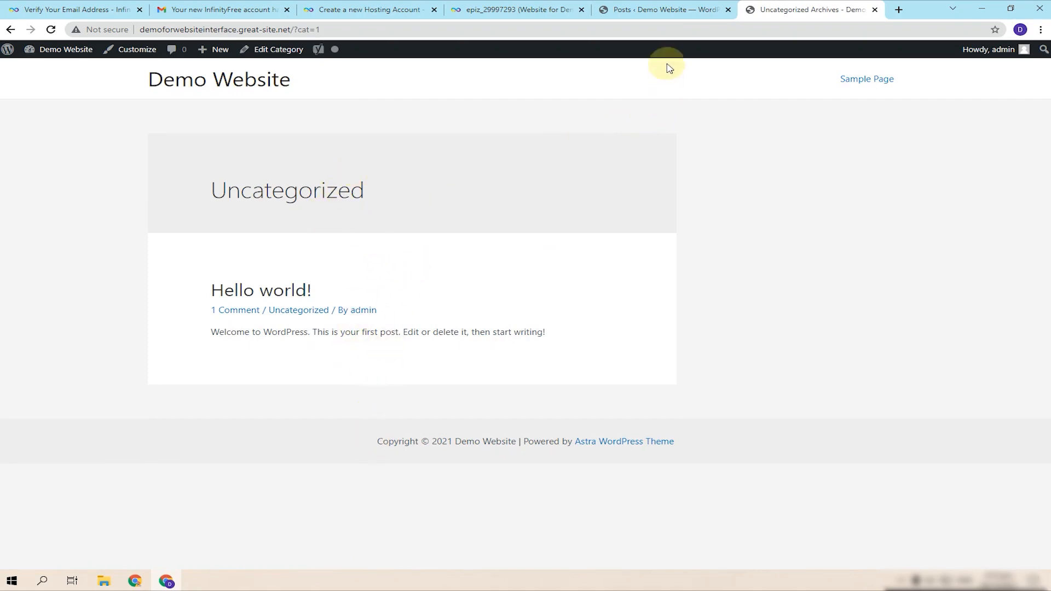
left_click(874, 80)
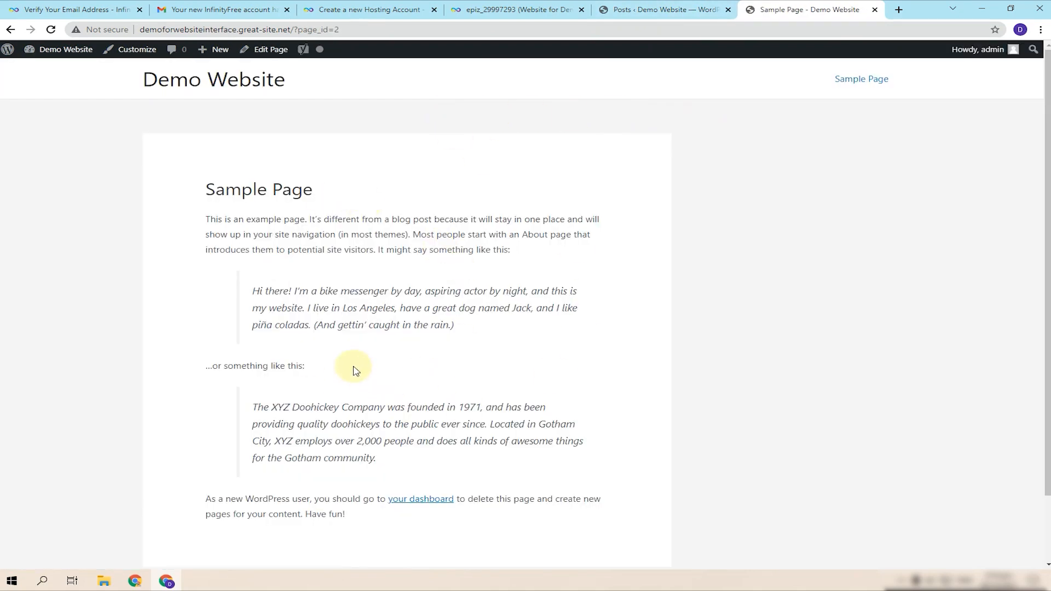
left_click(660, 10)
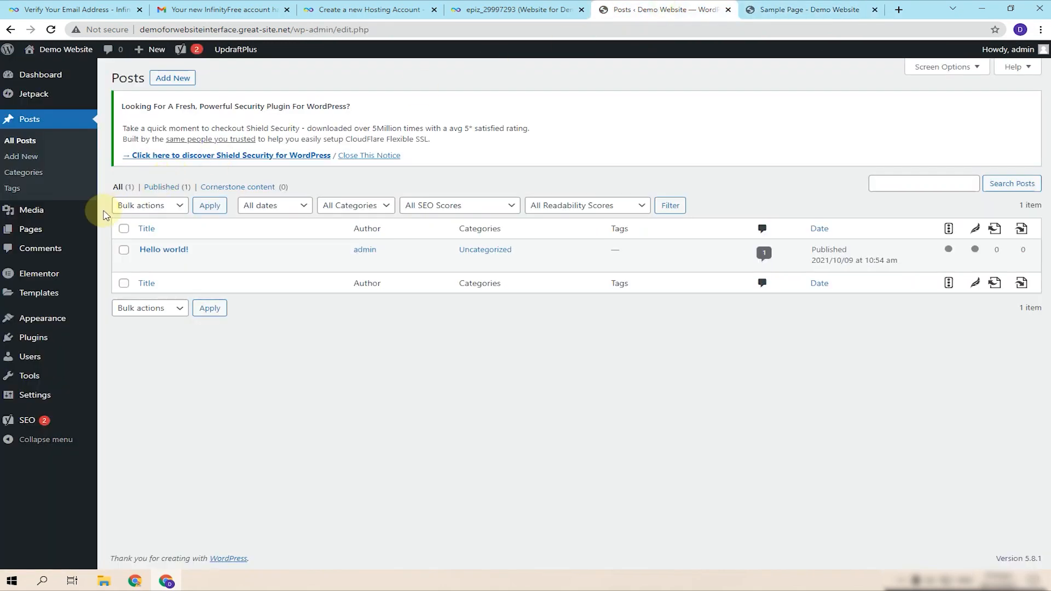